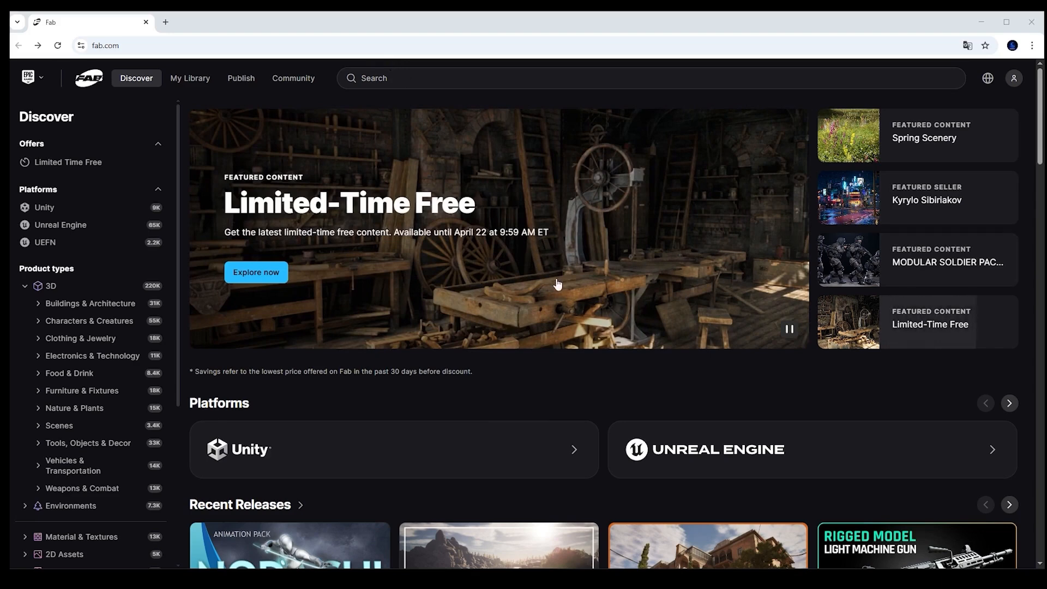
Open the Limited-Time Free collection on Fab and examine the assets offered in it.
left_click(922, 326)
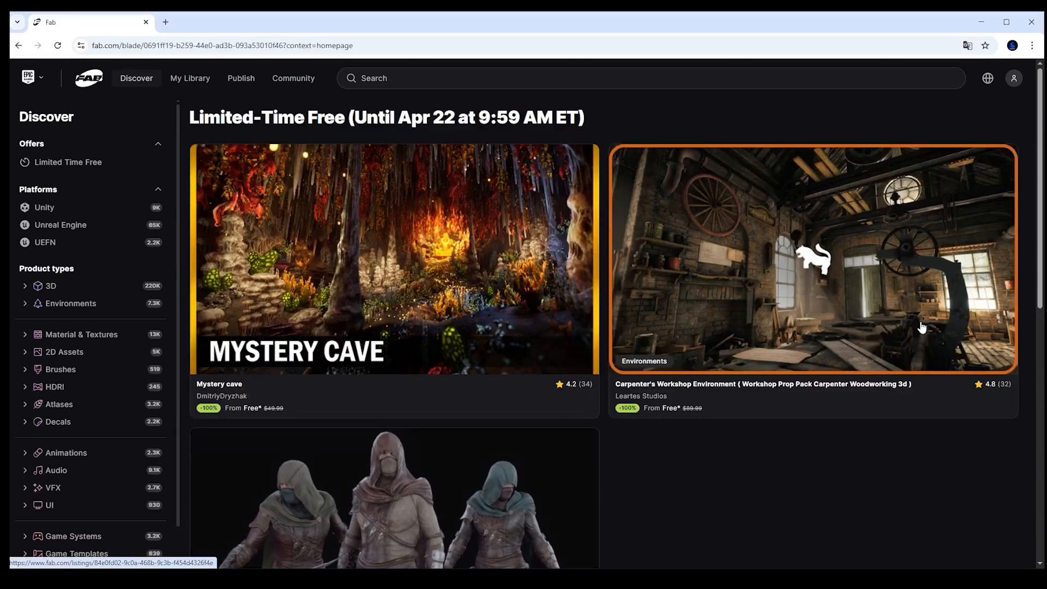
scroll(600, 244, "down", 4)
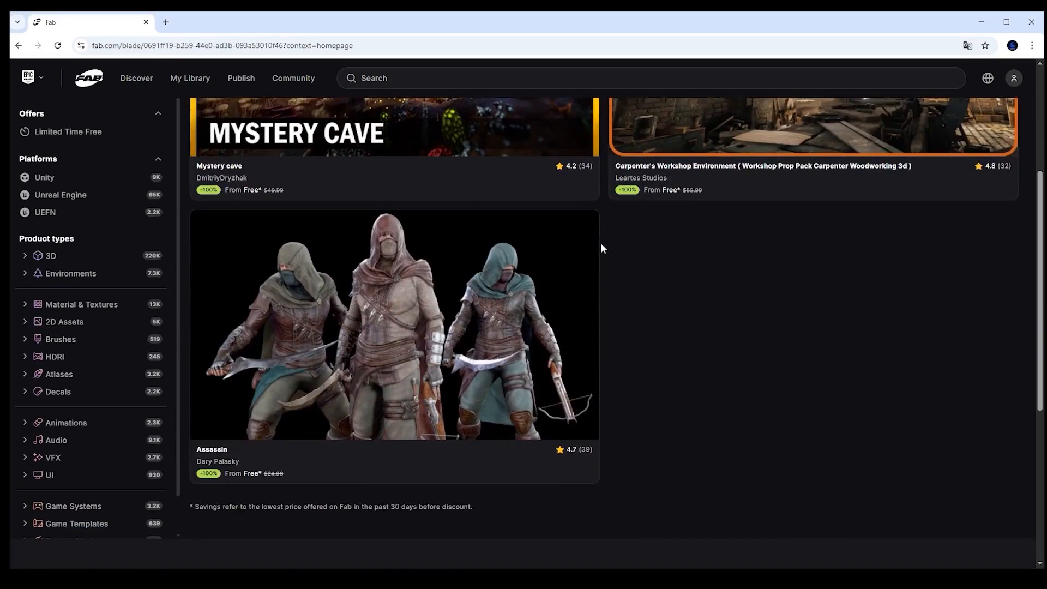
scroll(600, 243, "up", 4)
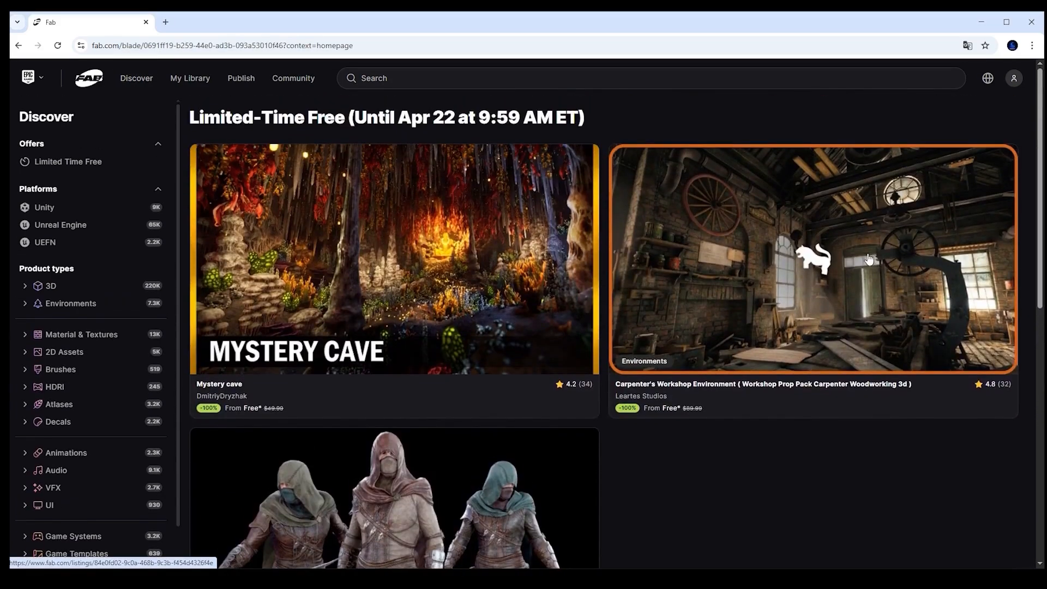
scroll(711, 353, "down", 3)
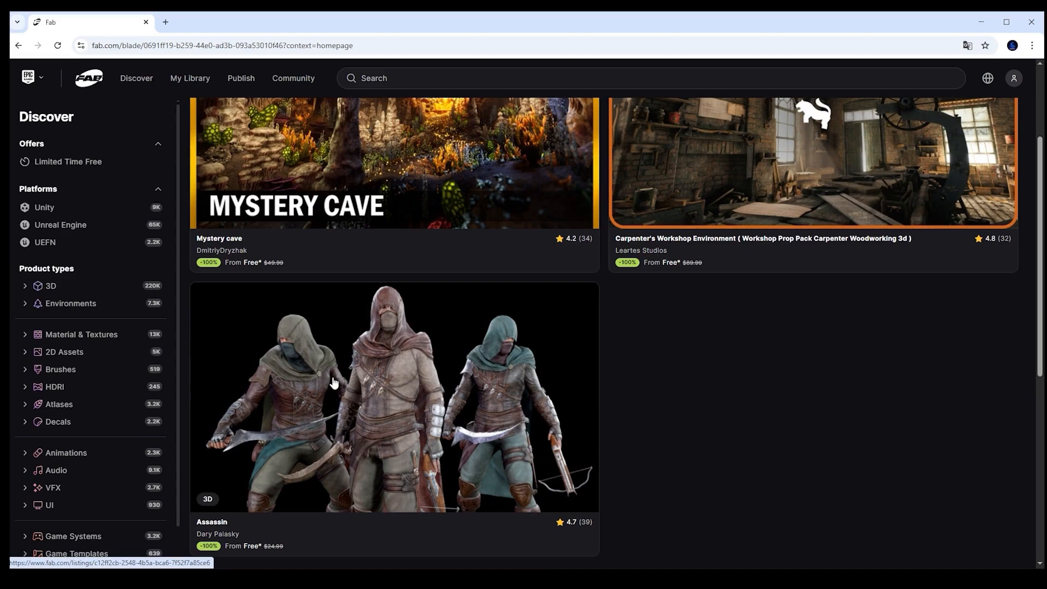
scroll(711, 430, "up", 3)
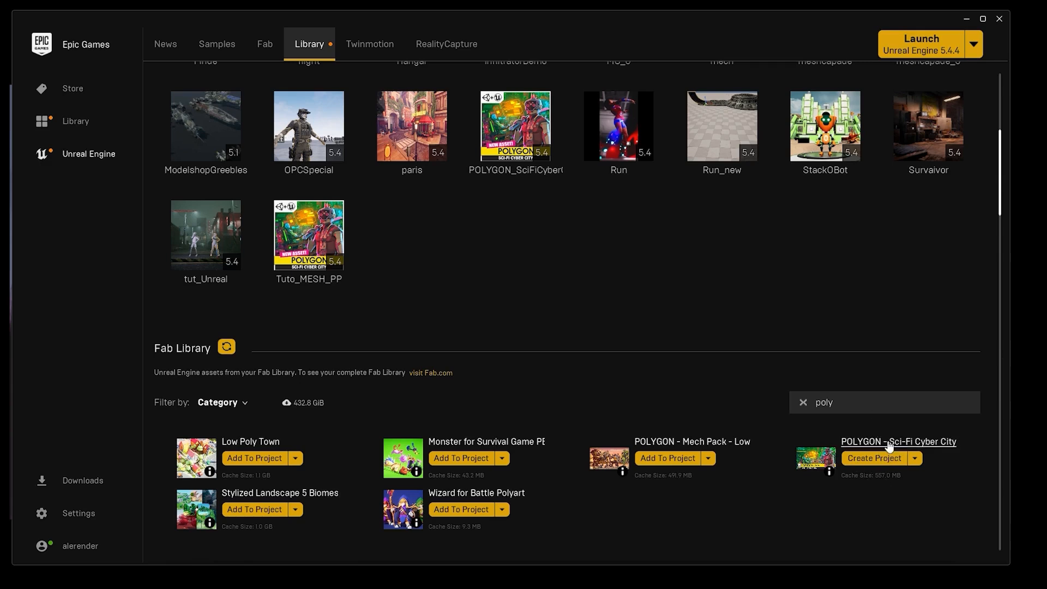
In the Epic Games Launcher, start and cancel a project from POLYGON - Sci-Fi Cyber City, and open the existing Tuto_MESH_PP project.
left_click(867, 461)
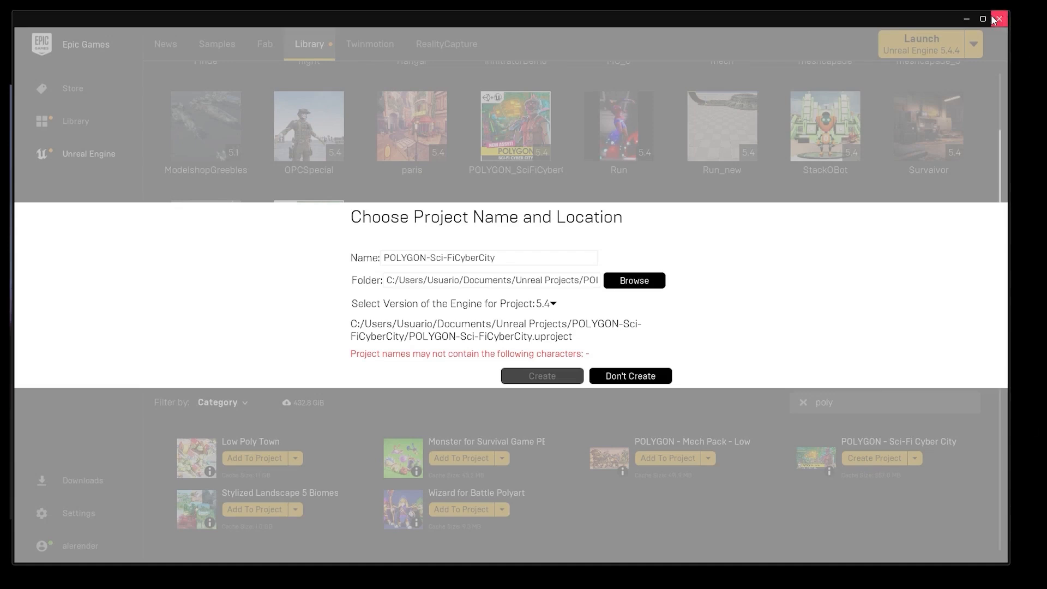
left_click(631, 376)
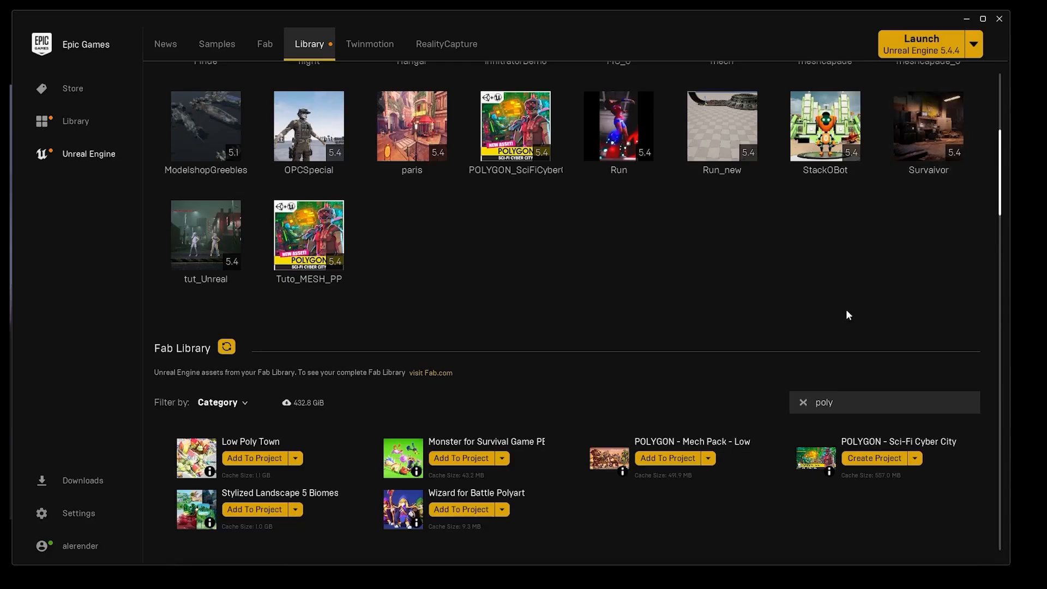
scroll(709, 278, "up", 1)
scroll(523, 218, "up", 5)
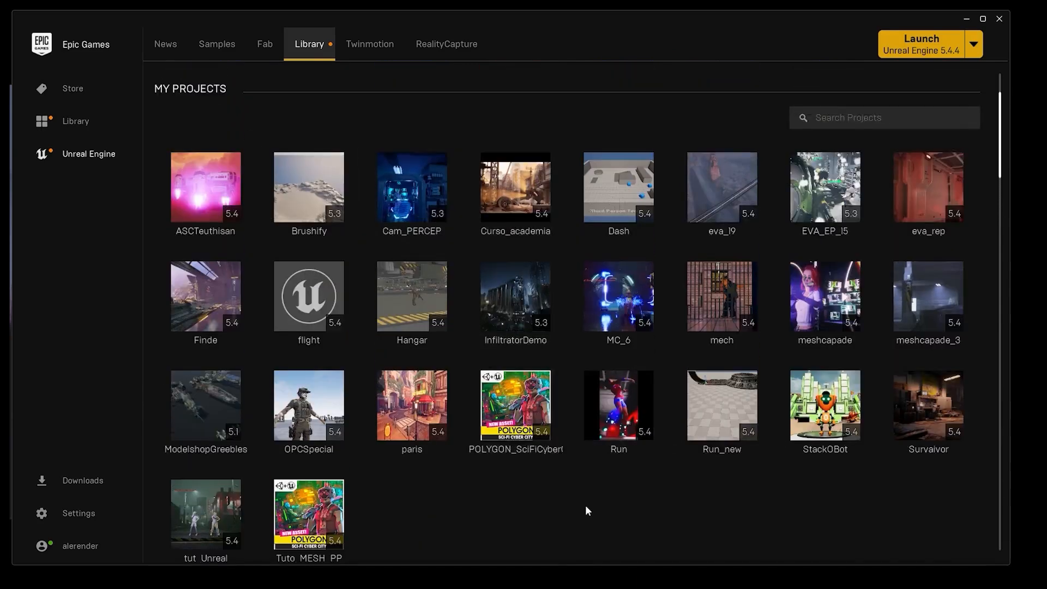
scroll(580, 511, "down", 1)
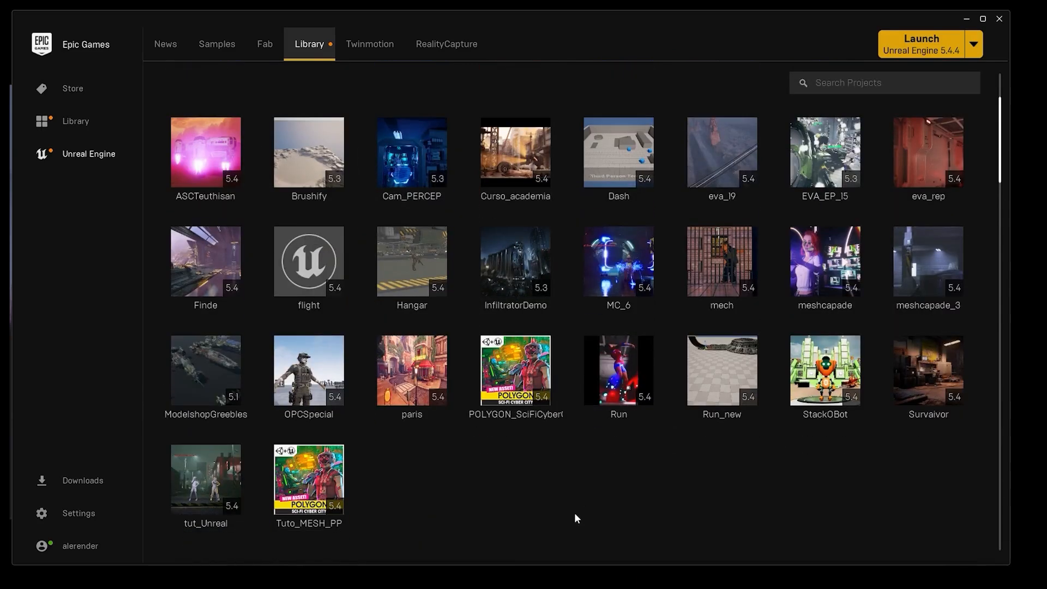
left_click(312, 479)
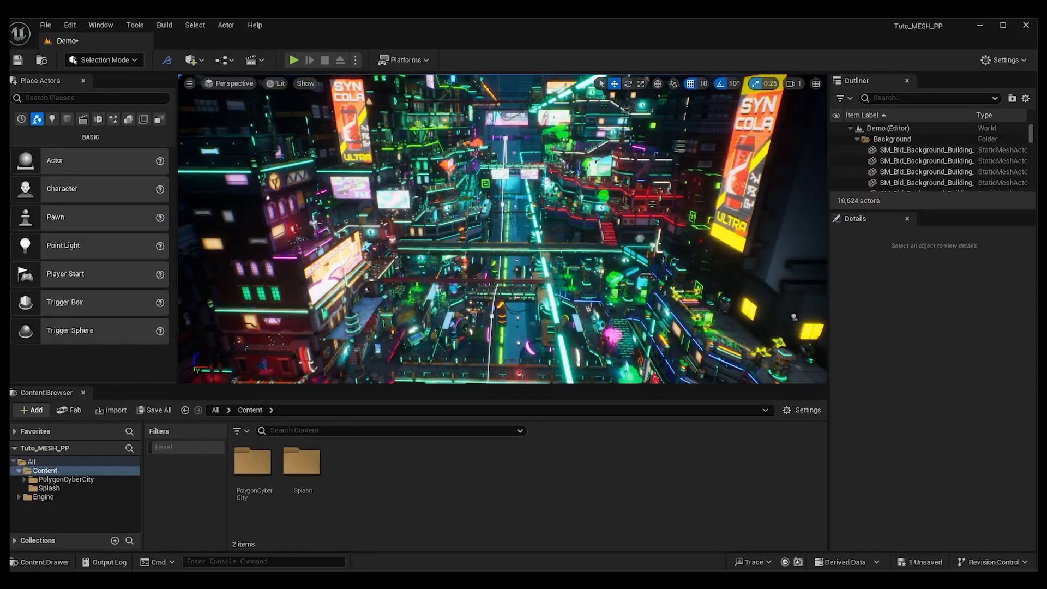
Look around the cyber city level and open the PolygonCyberCity Maps folder to view its levels.
left_click(597, 230)
right_click_drag(597, 231, 482, 211)
key("w")
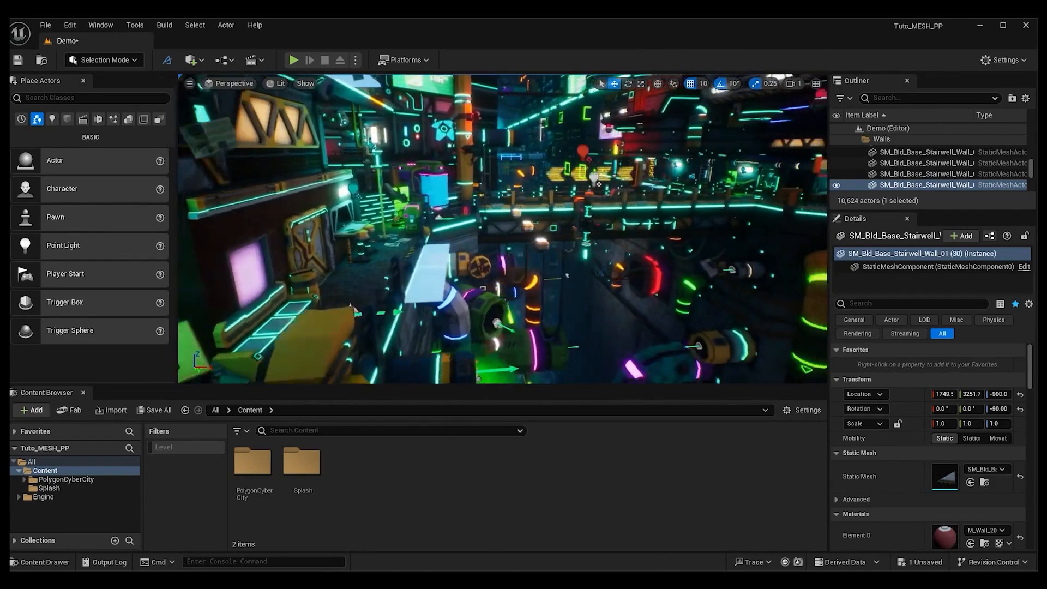
right_click_drag(502, 229, 463, 228)
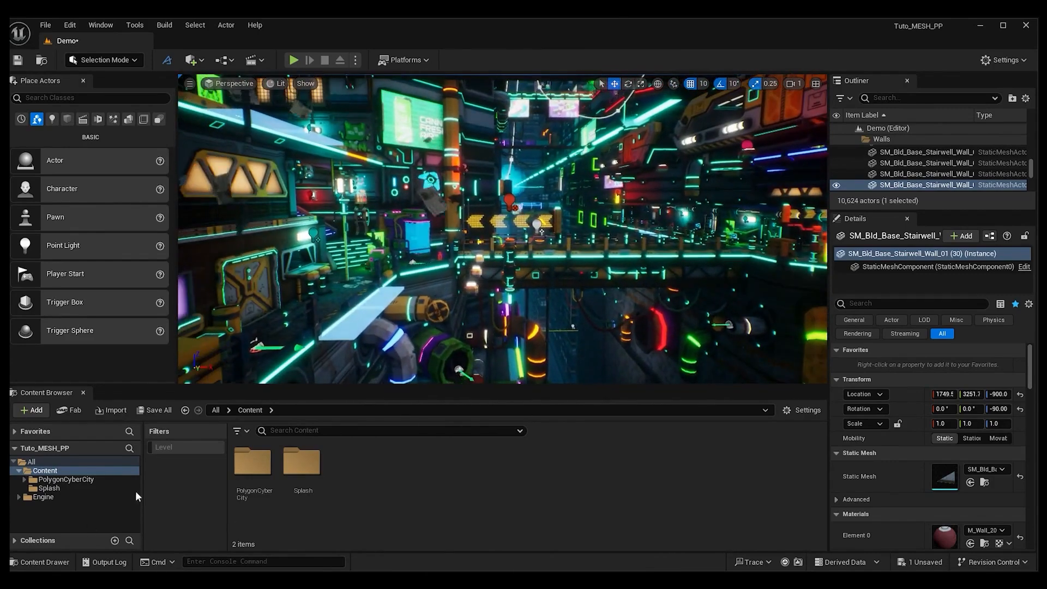
left_click(26, 479)
scroll(55, 488, "down", 2)
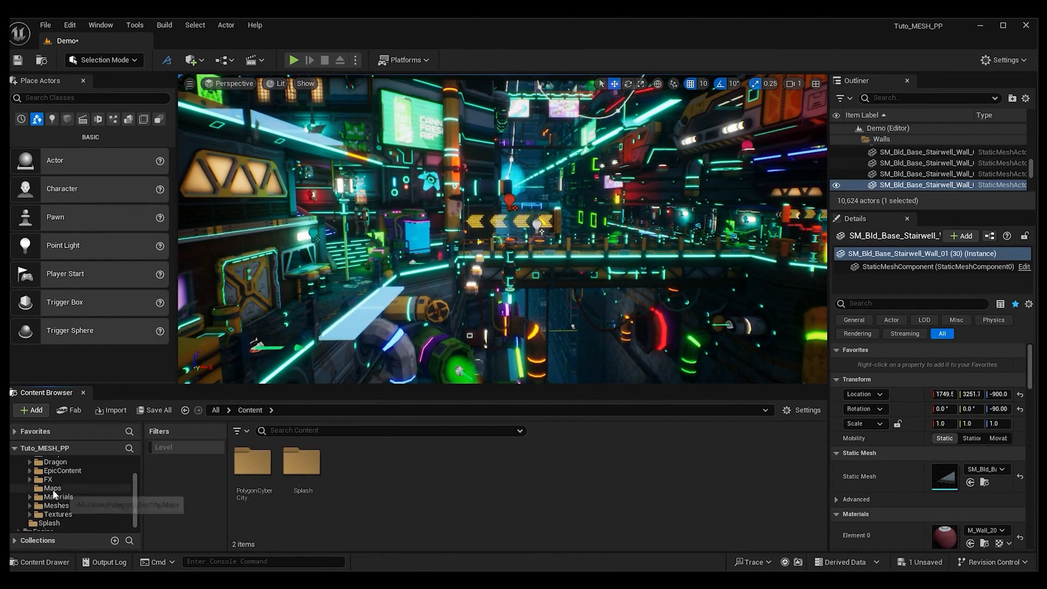
left_click(71, 489)
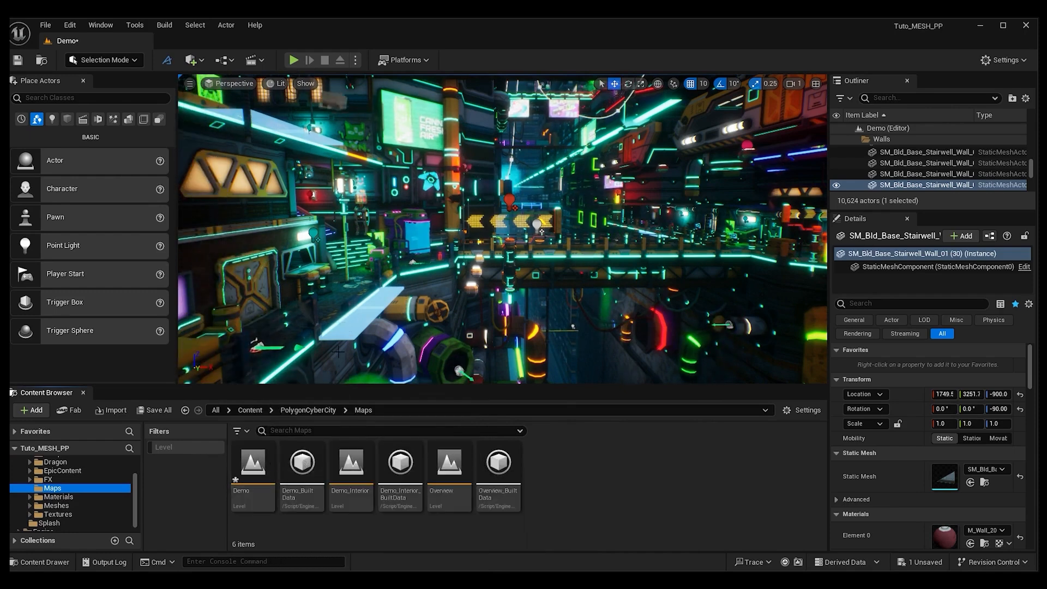
Place the SK_Chr_Female_Soldier_01 skeletal mesh from Meshes/CharactersUE4Mannequin on the street near the bar stools.
right_click_drag(501, 229, 447, 259)
key("w")
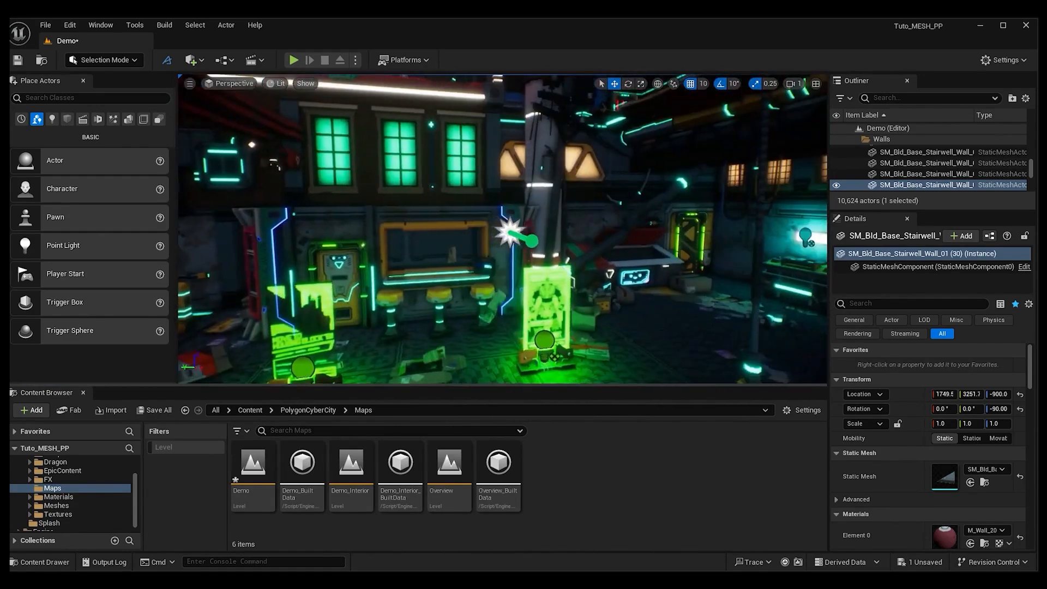
right_click_drag(447, 259, 484, 219)
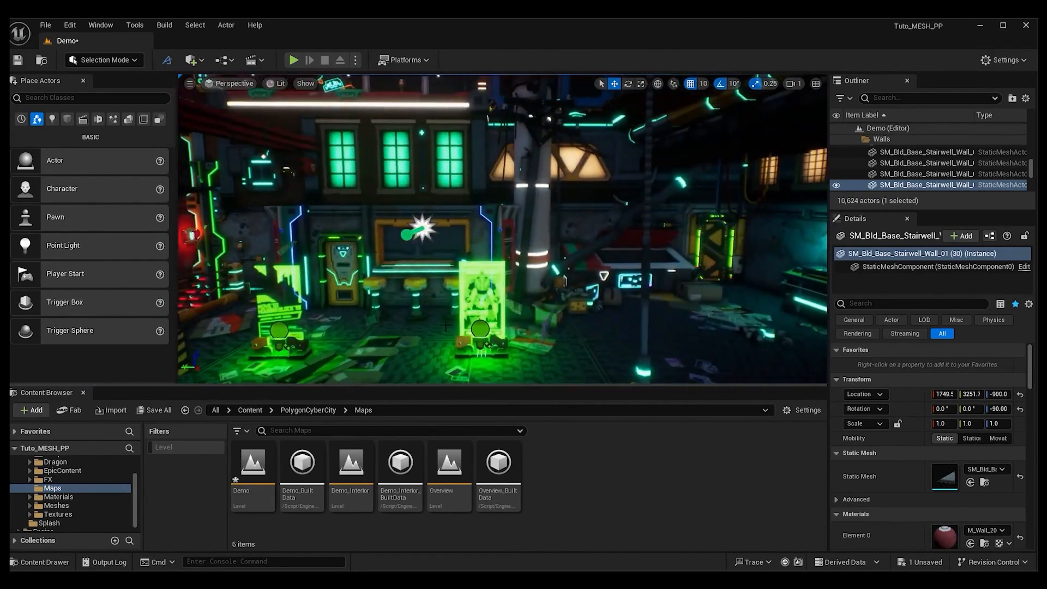
right_click_drag(446, 325, 547, 313)
left_click(545, 319)
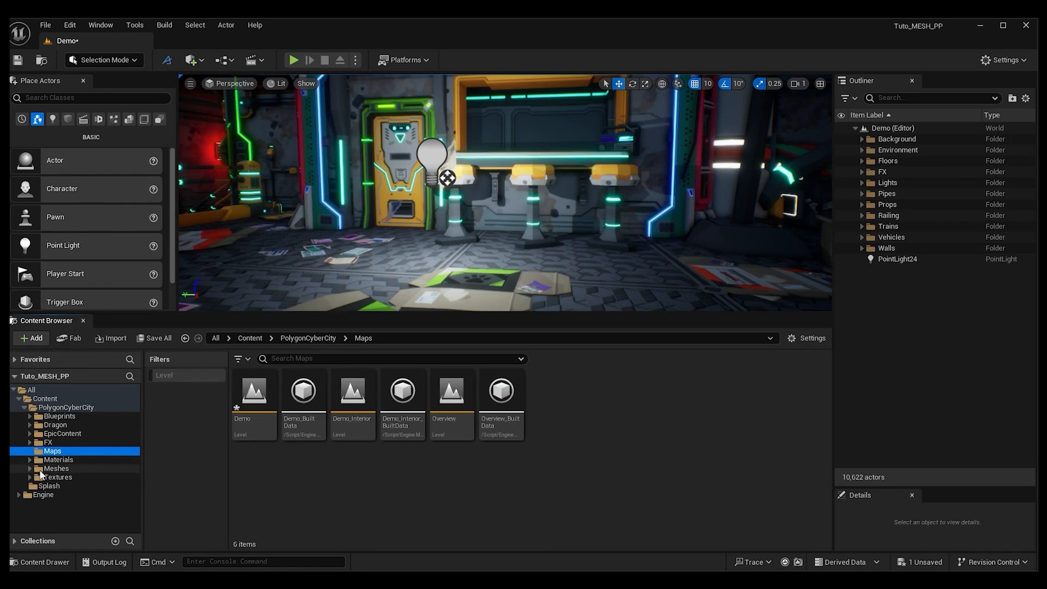
left_click(30, 469)
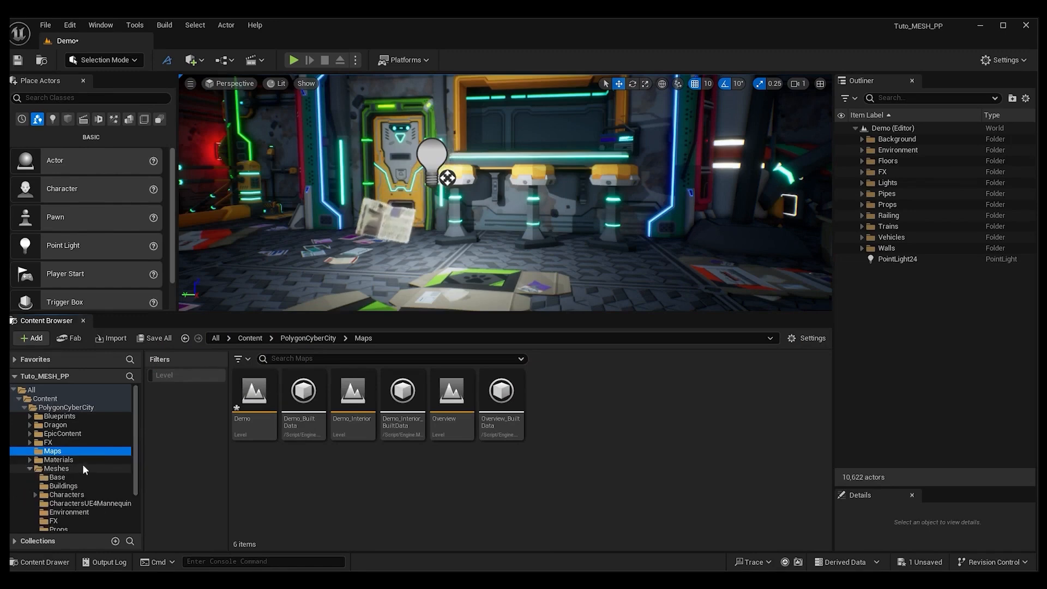
scroll(85, 463, "down", 2)
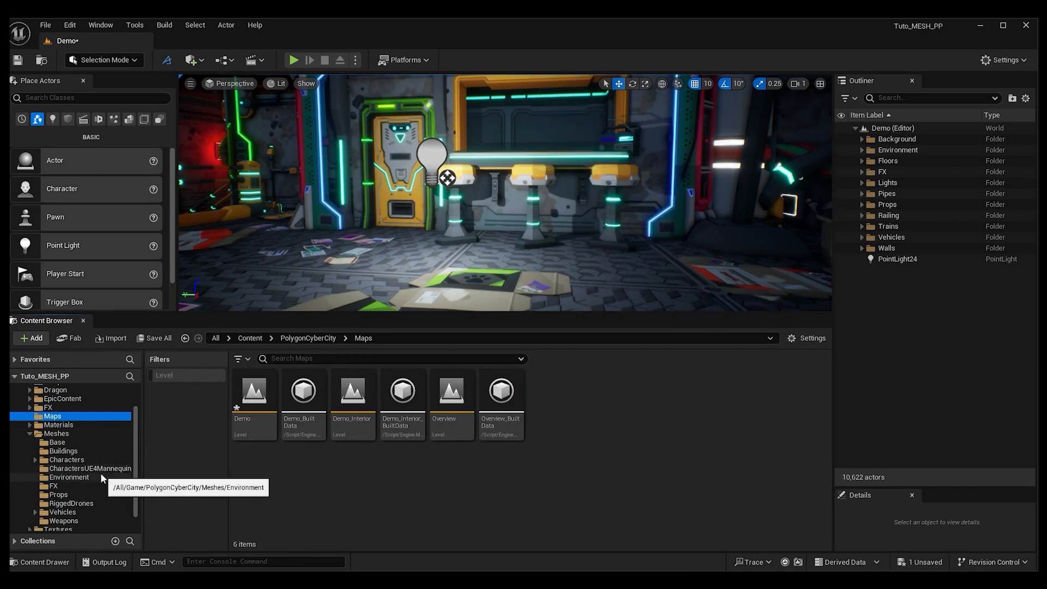
left_click(45, 469)
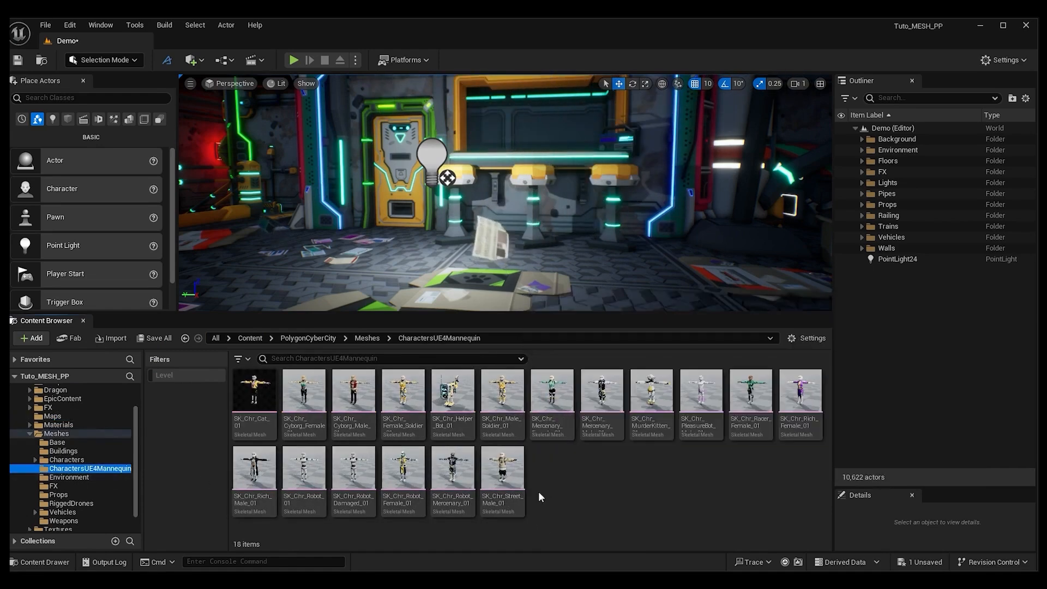
left_click(402, 468)
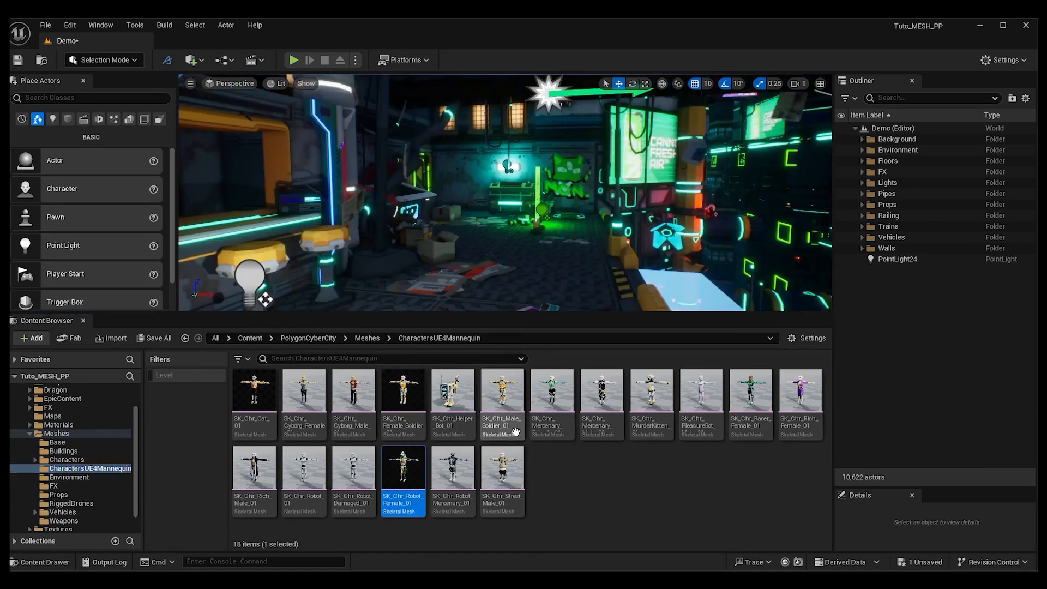
left_click_drag(403, 415, 487, 304)
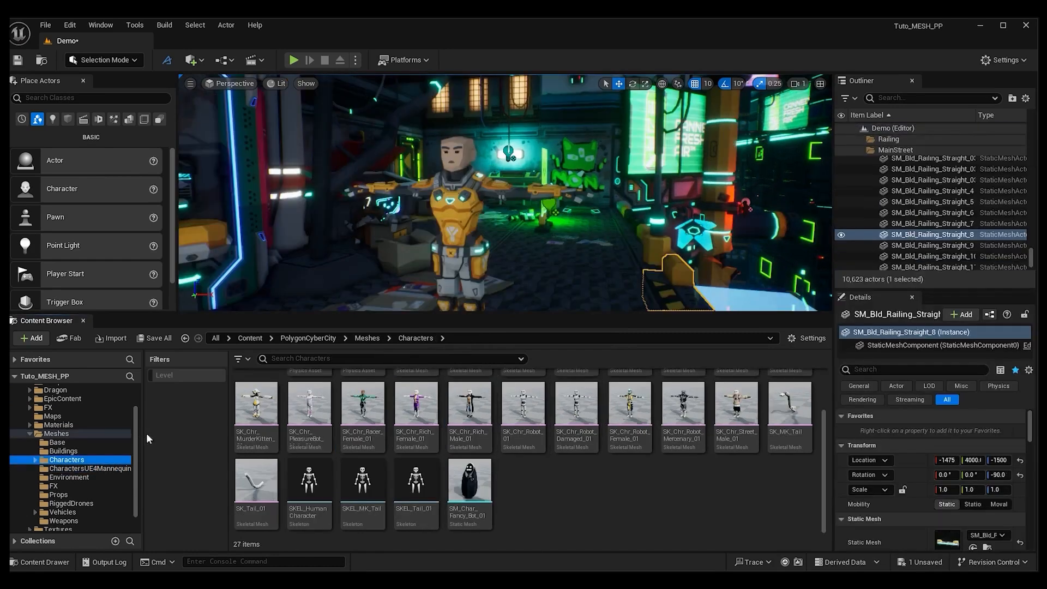
Add the SM_Chr_Attach_Helmet_Cat_Male_01 mesh from the Characters/Atachments folder to the level at the soldier.
left_click(34, 460)
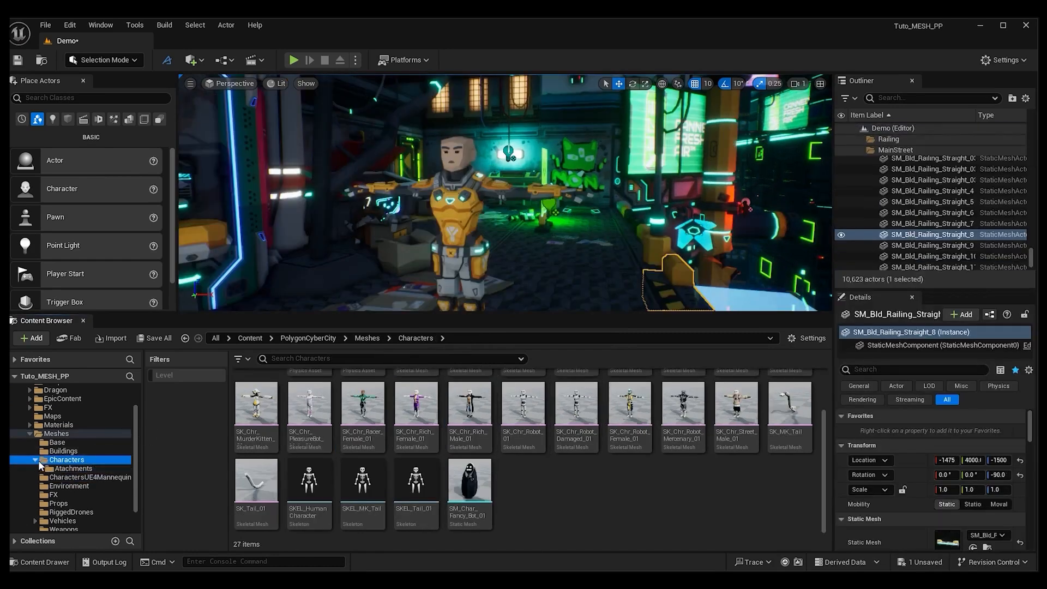
left_click(74, 469)
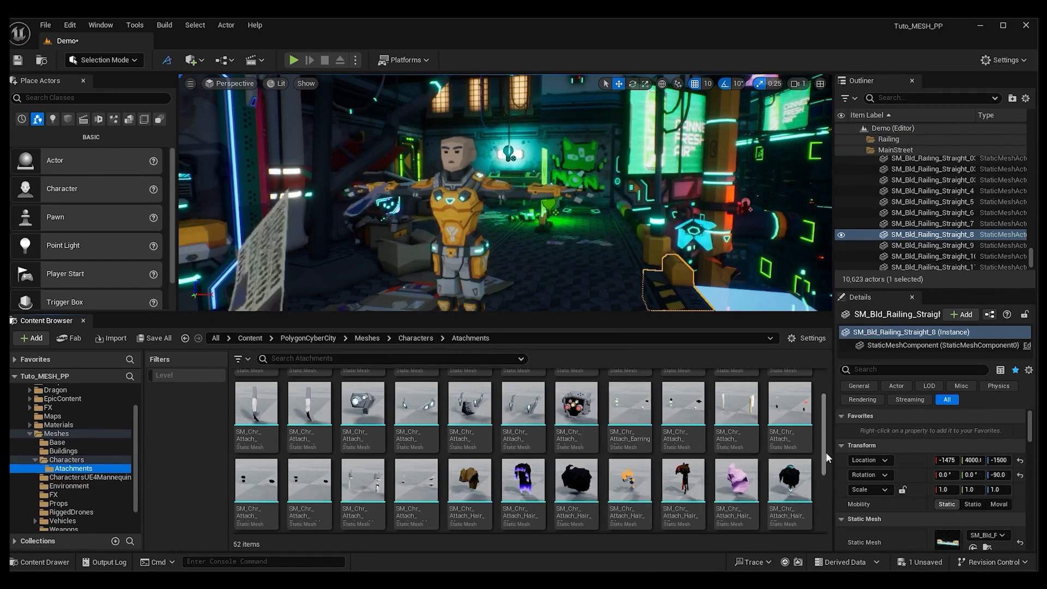
scroll(818, 429, "down", 2)
scroll(816, 460, "down", 1)
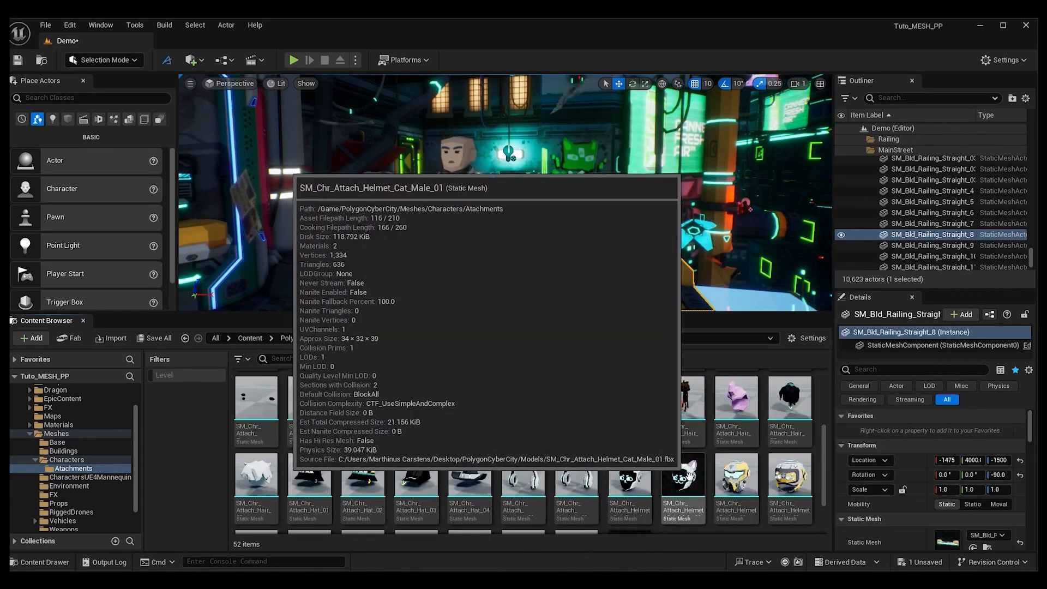
left_click_drag(688, 476, 461, 283)
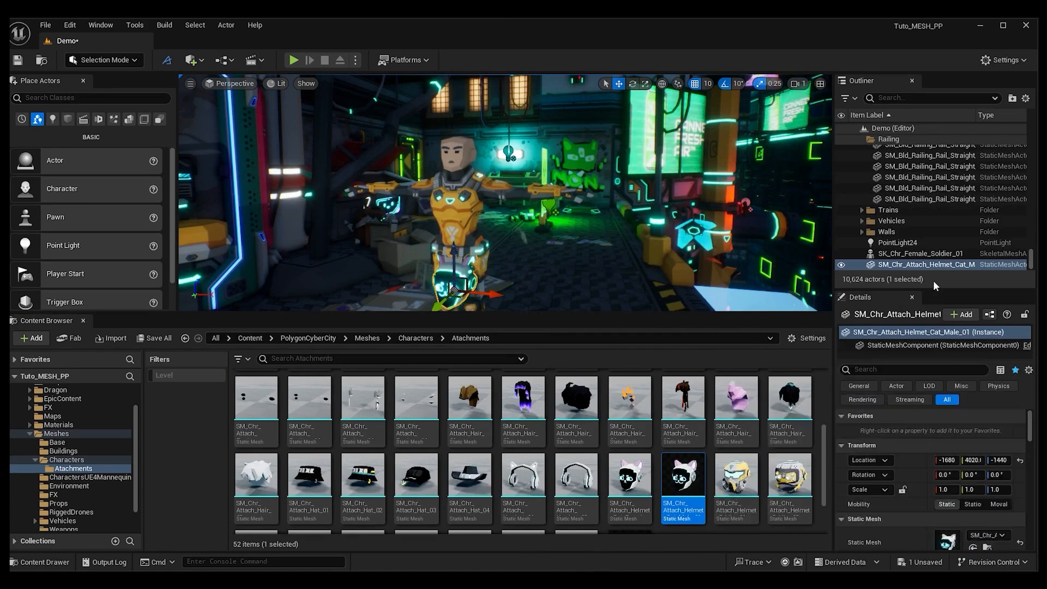
Copy the female soldier's location and paste it onto the cat helmet so both share the same position.
left_click_drag(945, 296, 945, 408)
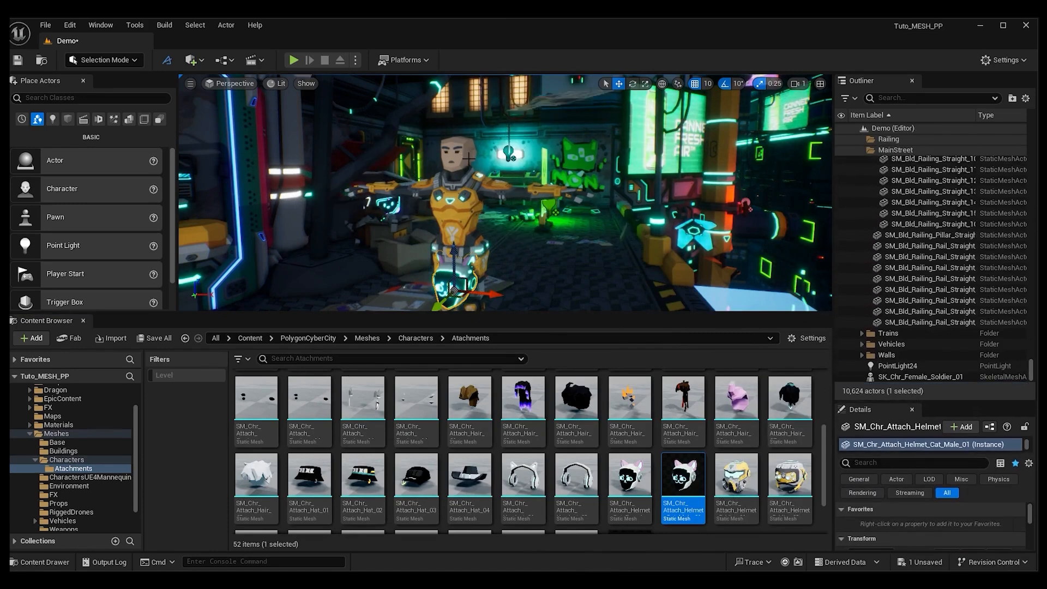
left_click(464, 180)
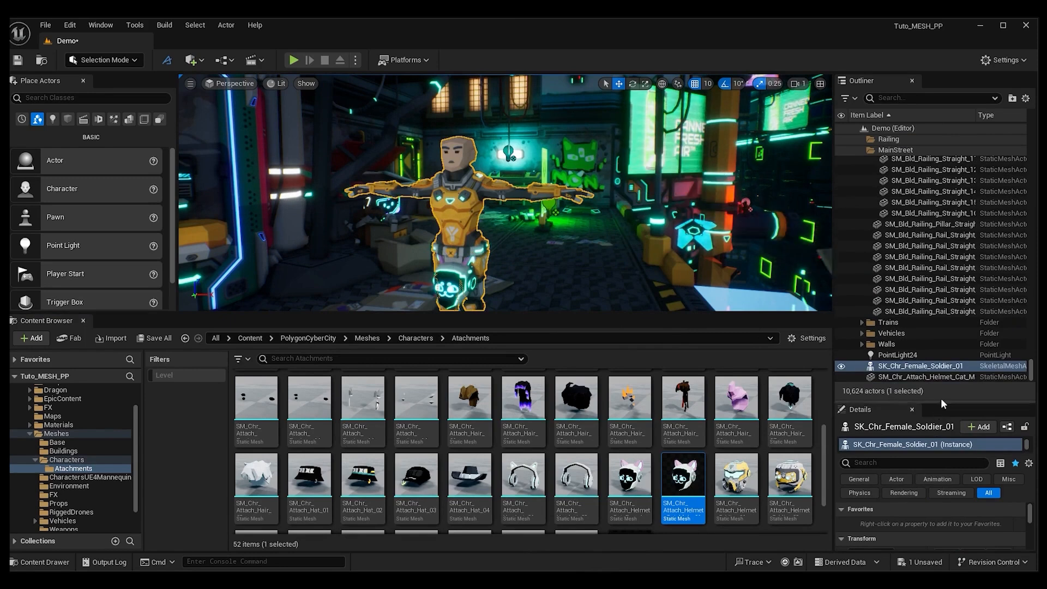
left_click_drag(938, 402, 939, 255)
right_click(864, 437)
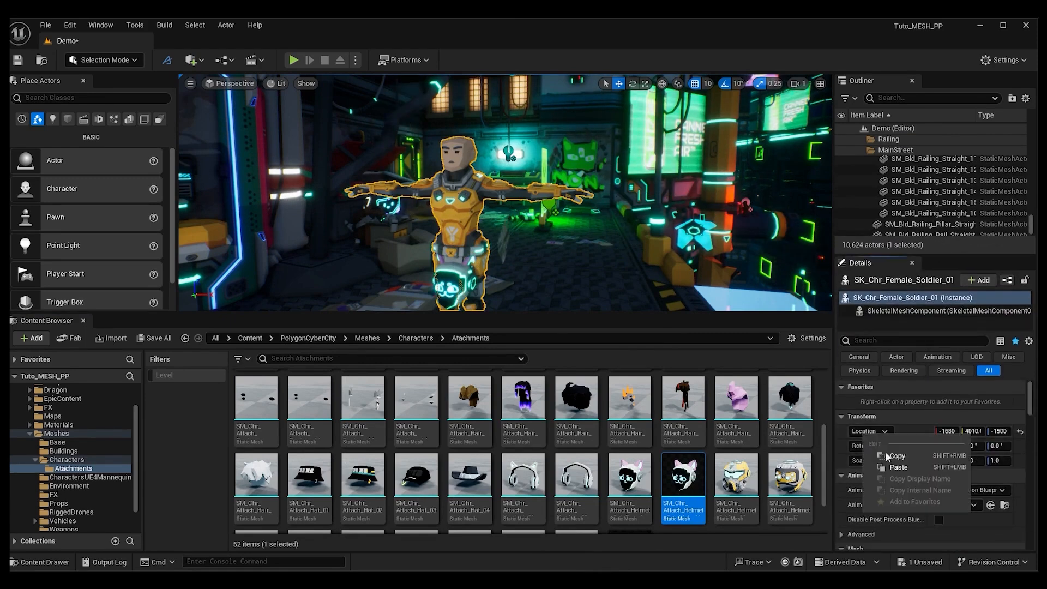
left_click(891, 457)
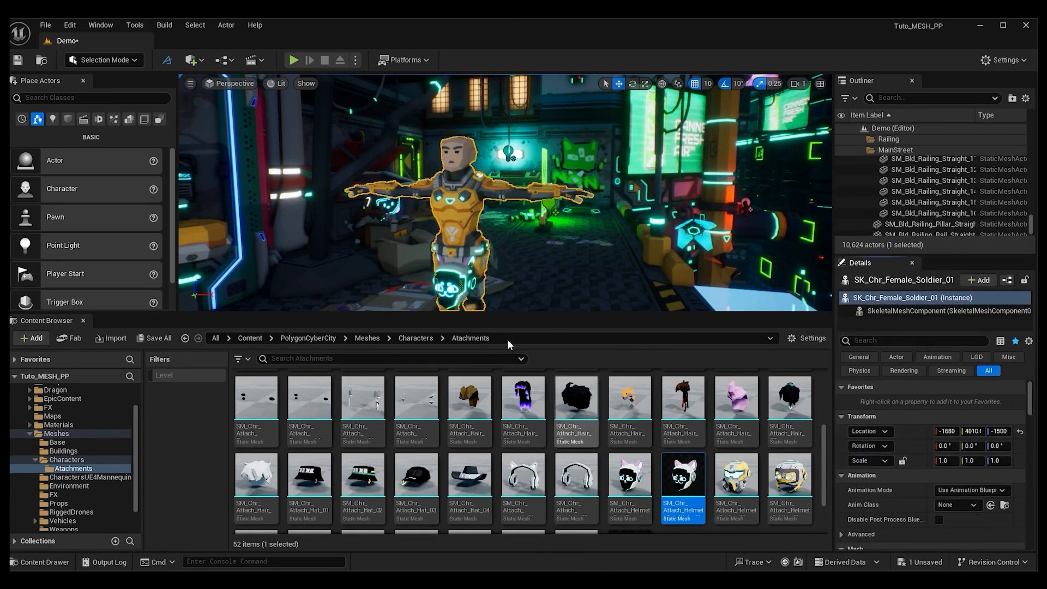
left_click(454, 283)
right_click(870, 430)
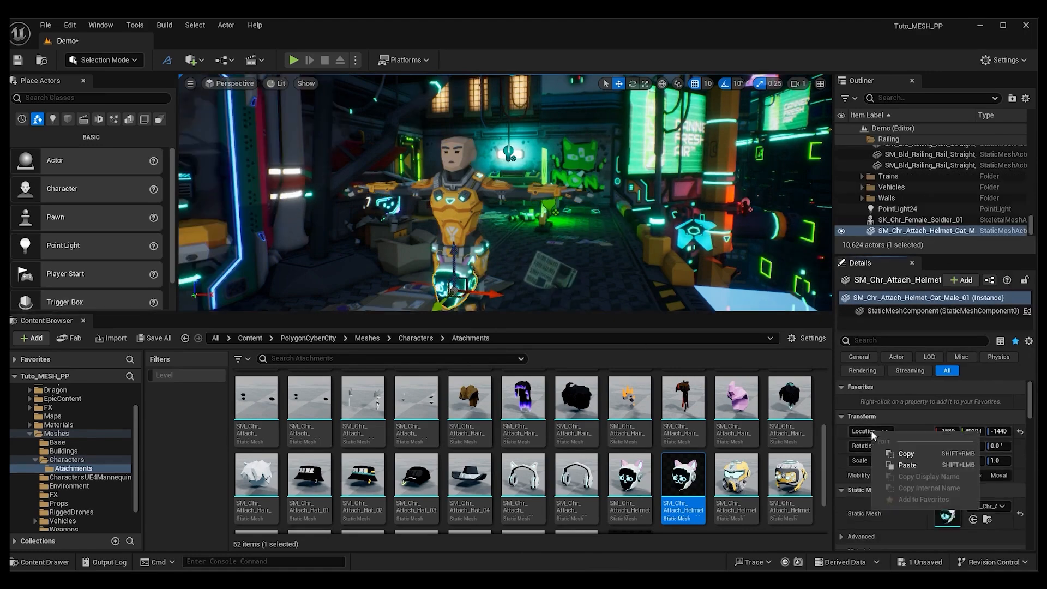
left_click(918, 469)
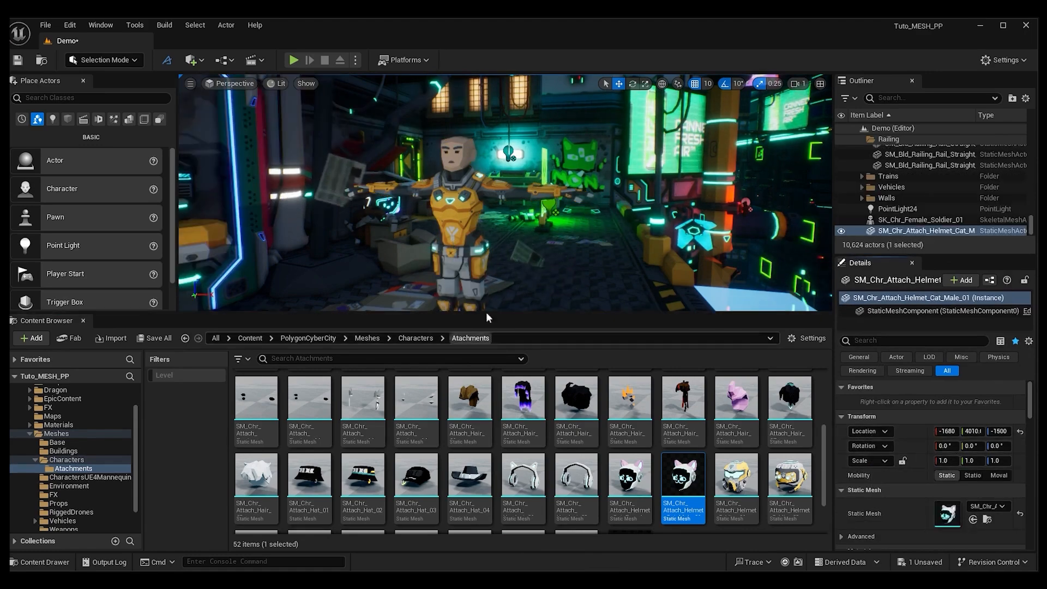
Raise the cat helmet vertically from the soldier's feet towards the head, to a Z location of about -1360.
mouse_move(469, 245)
right_mouse_down()
mouse_move(507, 245)
mouse_move(516, 289)
mouse_move(486, 289)
mouse_move(469, 259)
right_mouse_up()
key("s")
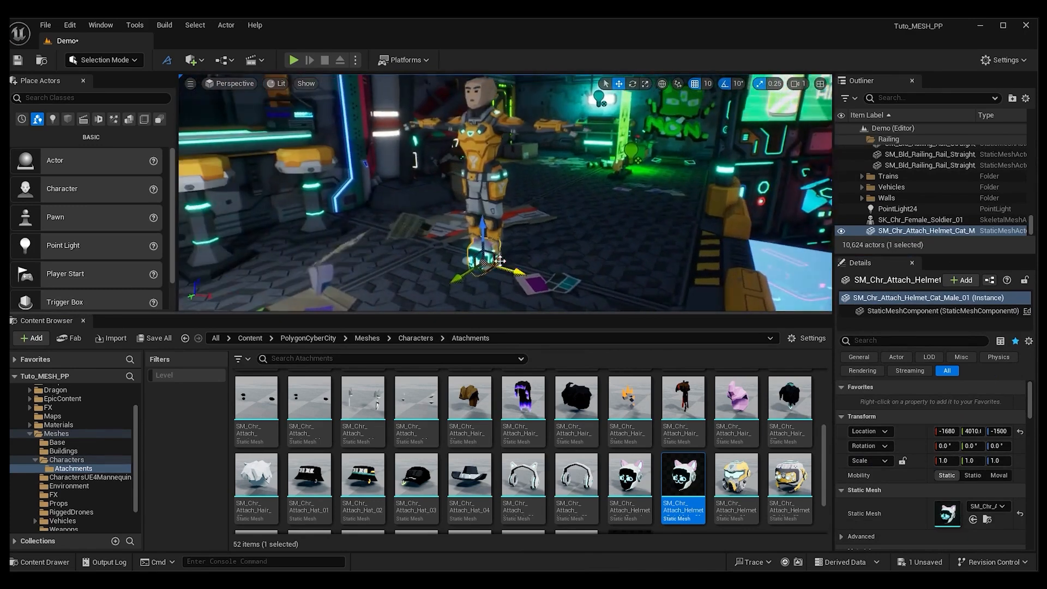
left_click_drag(480, 227, 481, 96)
Set the camera speed to 0.33 and enlarge the viewport for a close view of the soldier's head and helmet.
key("w")
right_click_drag(529, 196, 521, 162)
left_click(801, 83)
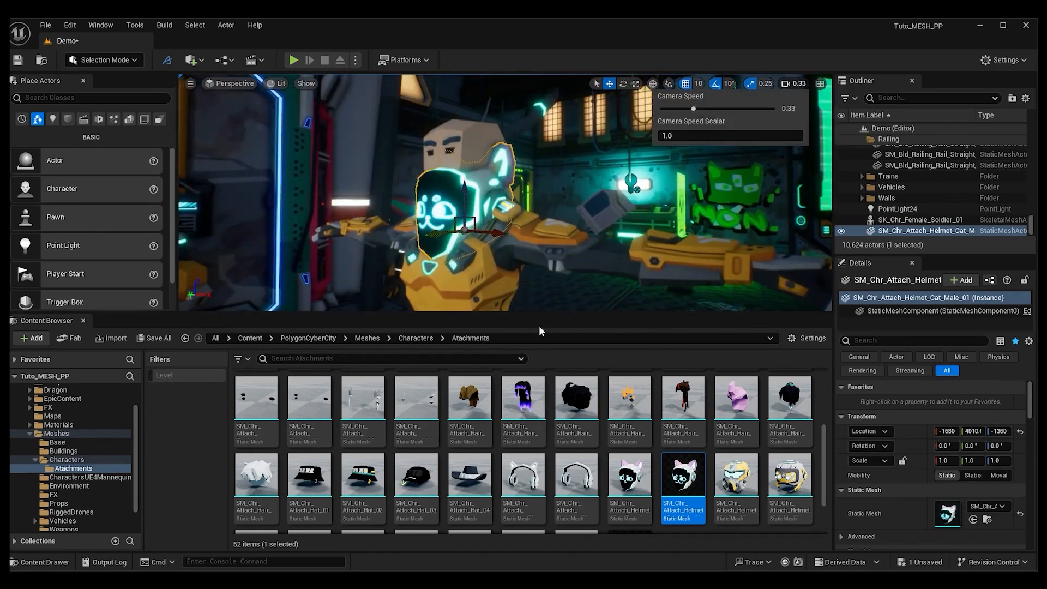
left_click_drag(537, 314, 538, 450)
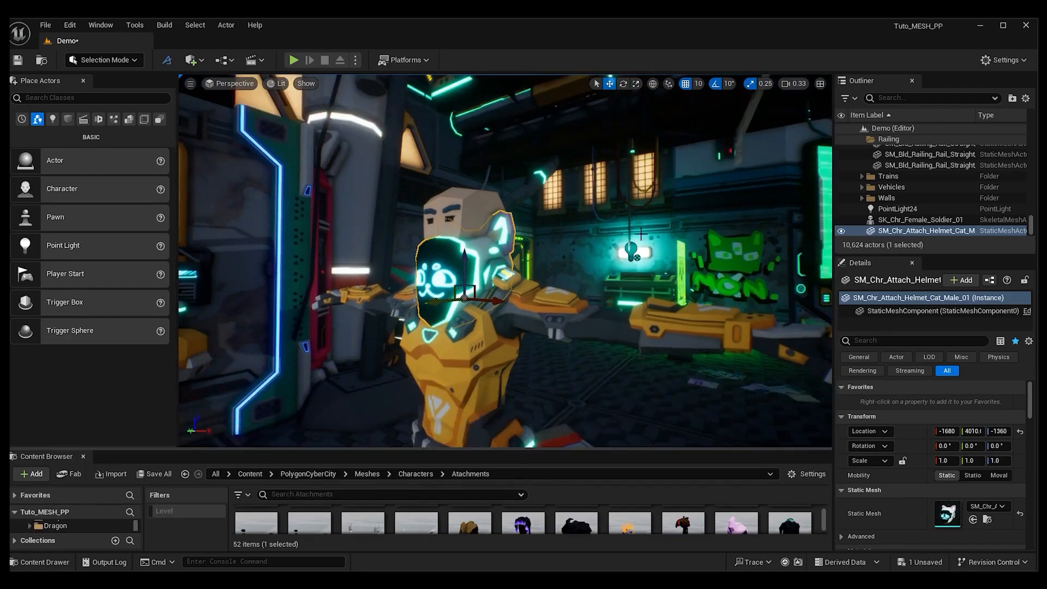
Raise the cat helmet onto the female soldier's head, to a Z location of about -1342.
right_click_drag(641, 234, 616, 253)
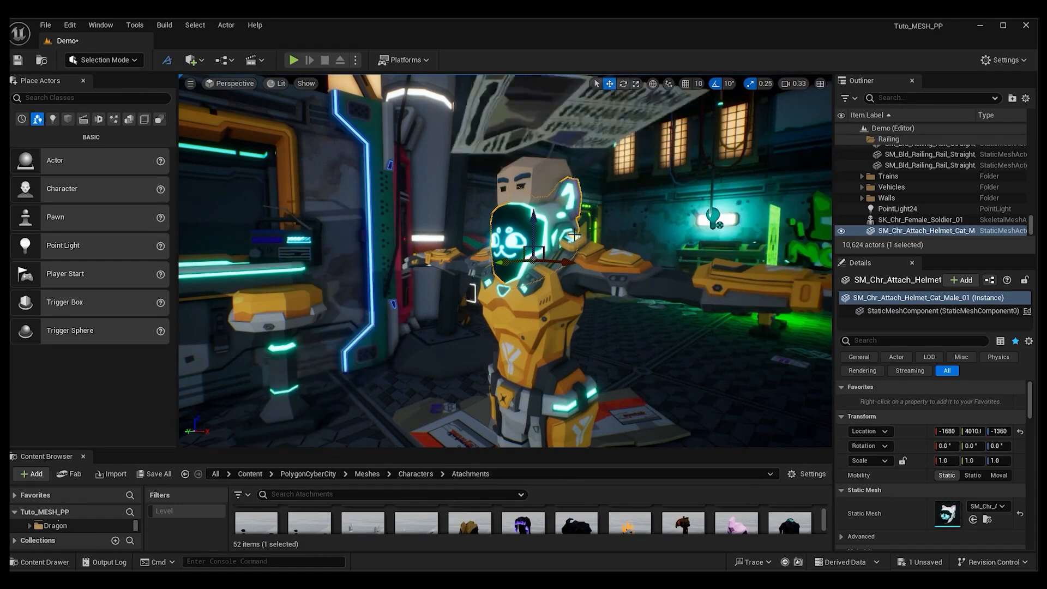
left_click_drag(536, 232, 548, 186)
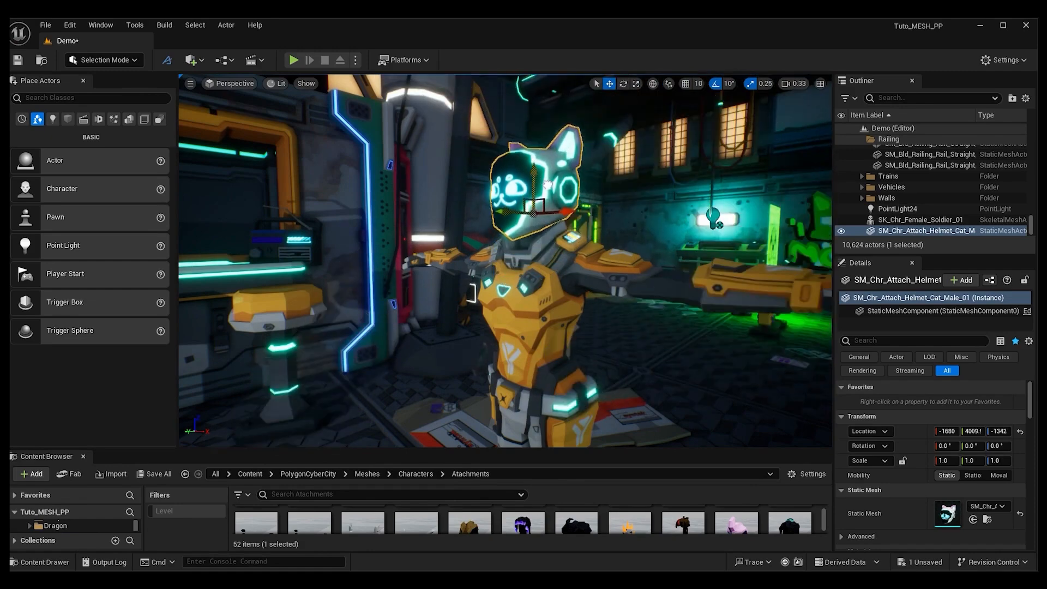
right_click_drag(548, 186, 529, 202)
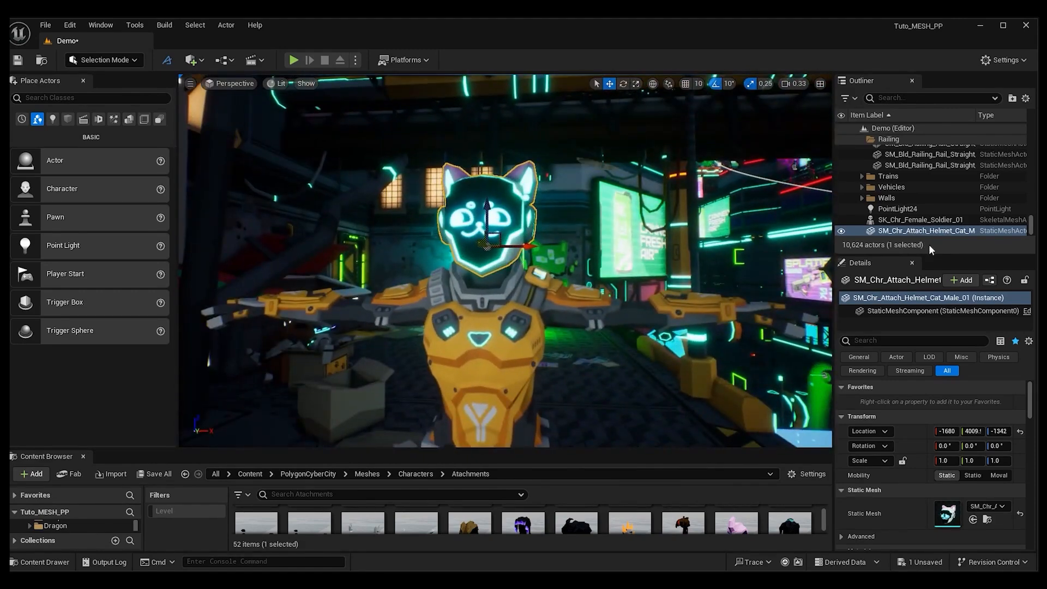
Set the mobility of SM_Chr_Attach_Helmet_Cat_Male_01 to Movable.
left_click_drag(932, 253, 931, 396)
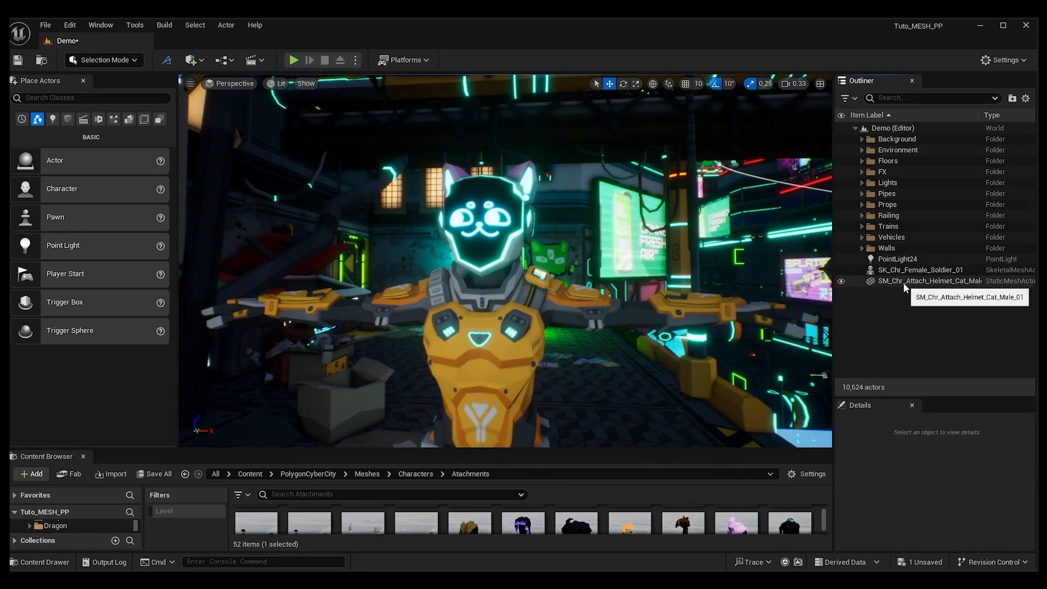
left_click(903, 270)
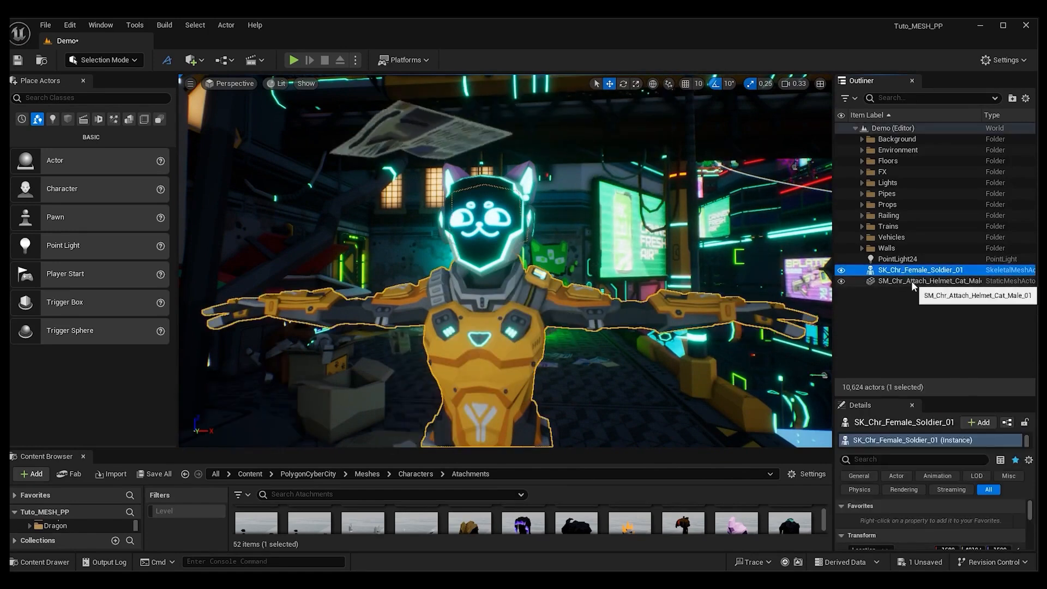
left_click(911, 280)
left_click_drag(911, 280, 946, 270)
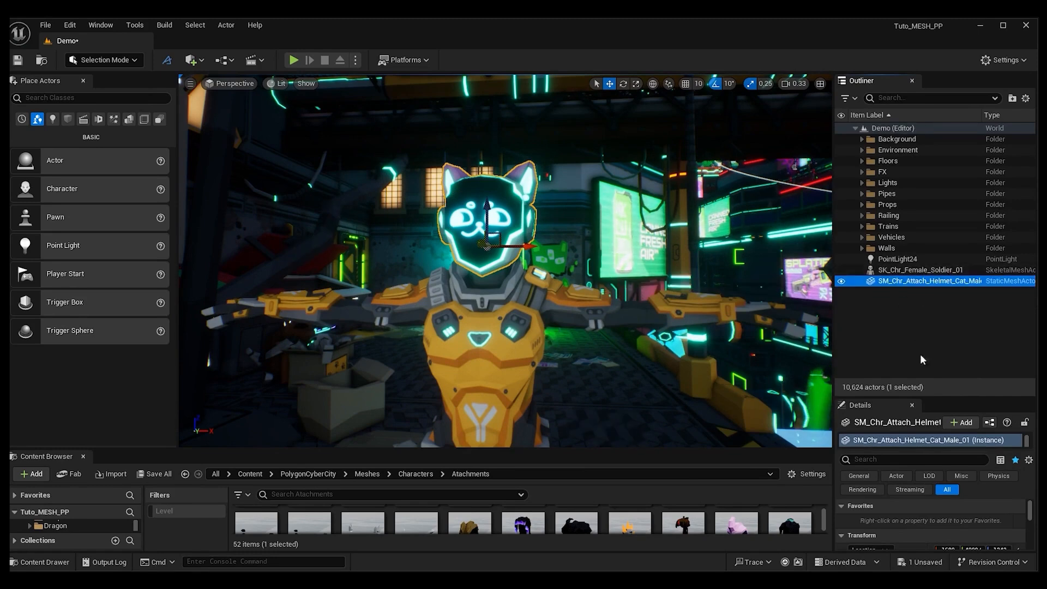
left_click_drag(946, 398, 946, 327)
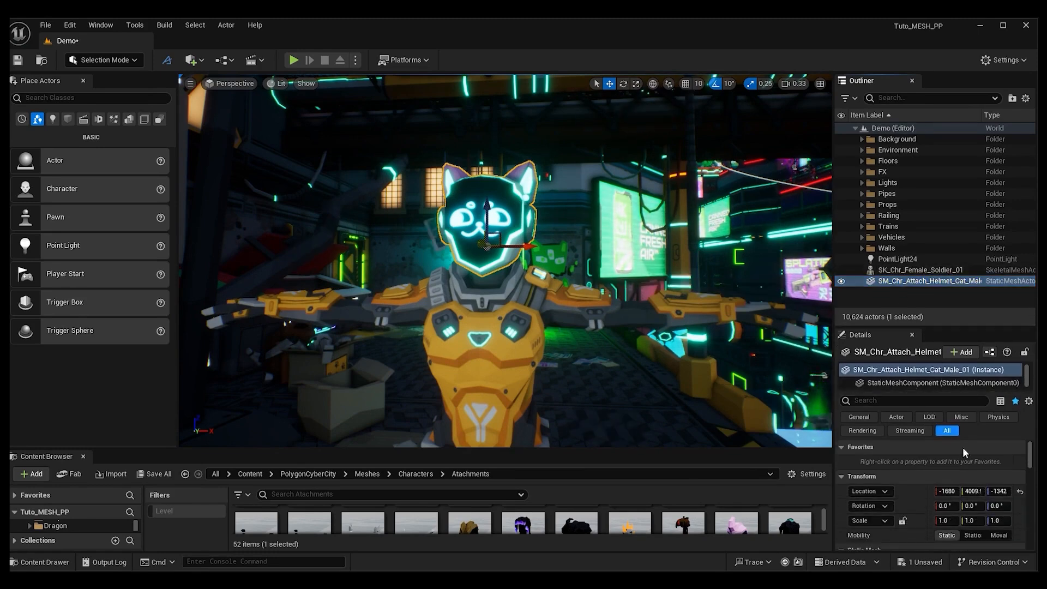
left_click(998, 535)
Attach the cat helmet to the head bone of SK_Chr_Female_Soldier_01.
left_click_drag(963, 326, 963, 390)
left_click(902, 282)
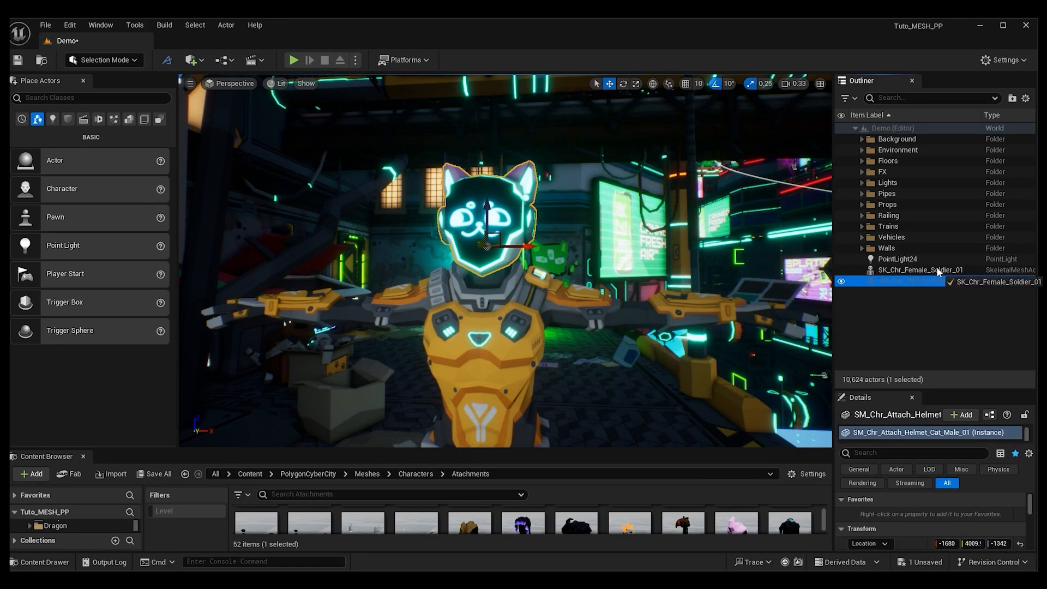
left_click_drag(936, 266, 936, 266)
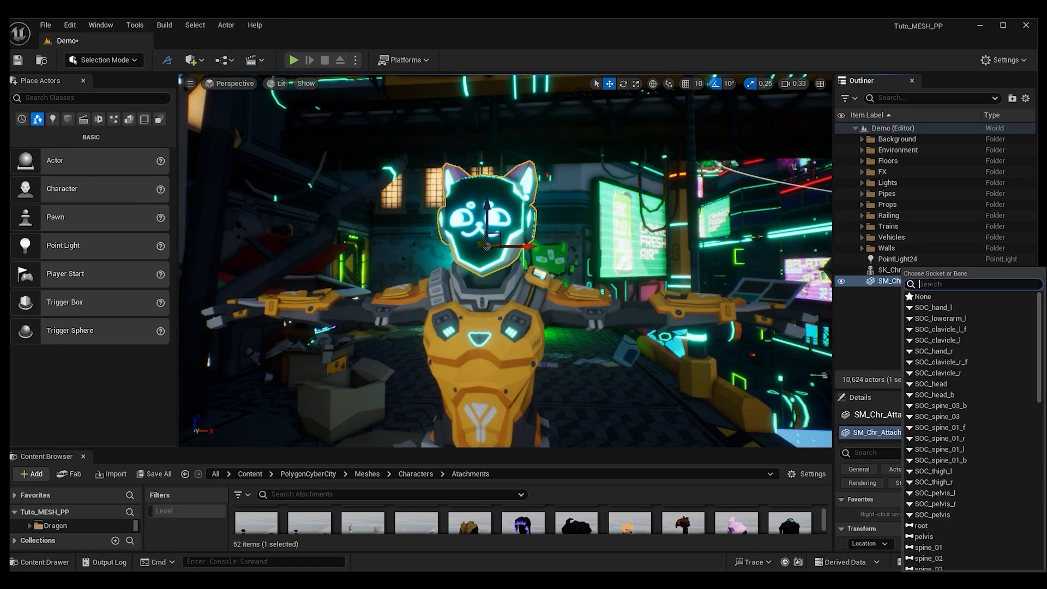
type("head")
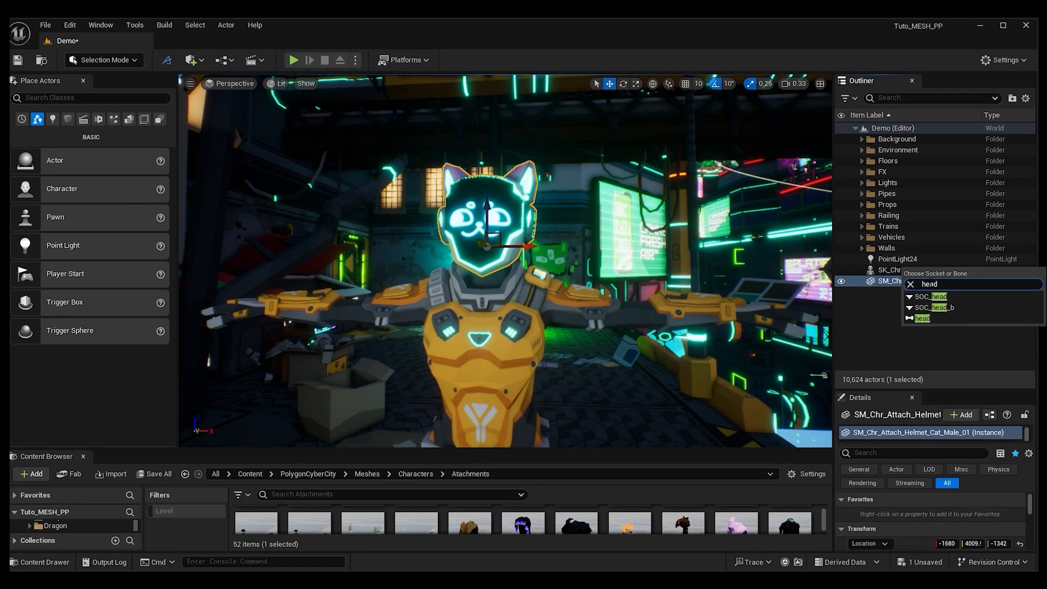
left_click(915, 318)
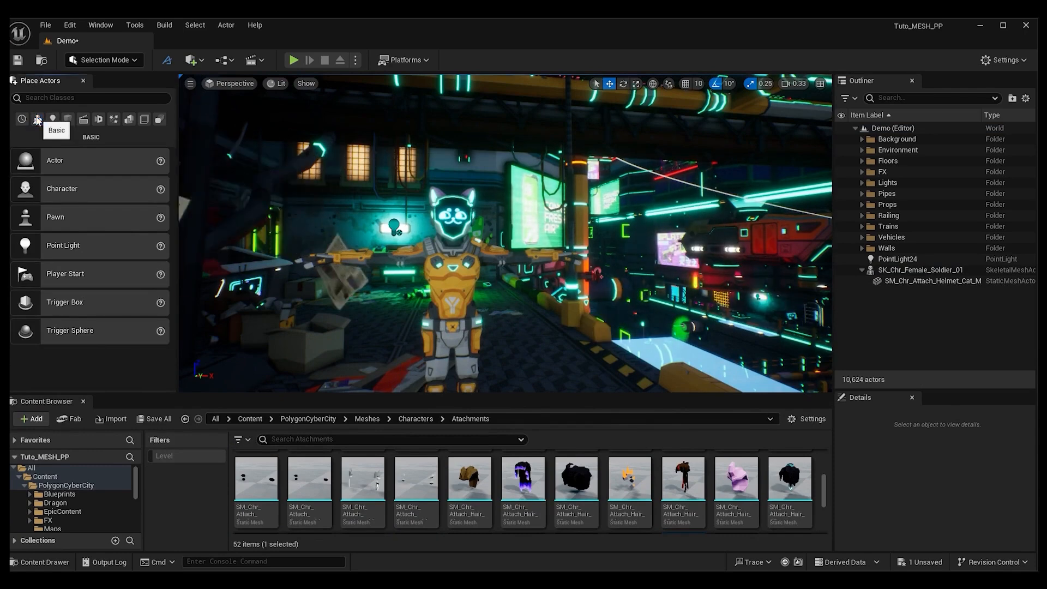
Place an empty Actor at the front of the cat helmet, at about X -1676, Y 4024, Z -1339.
left_click_drag(76, 160, 459, 222)
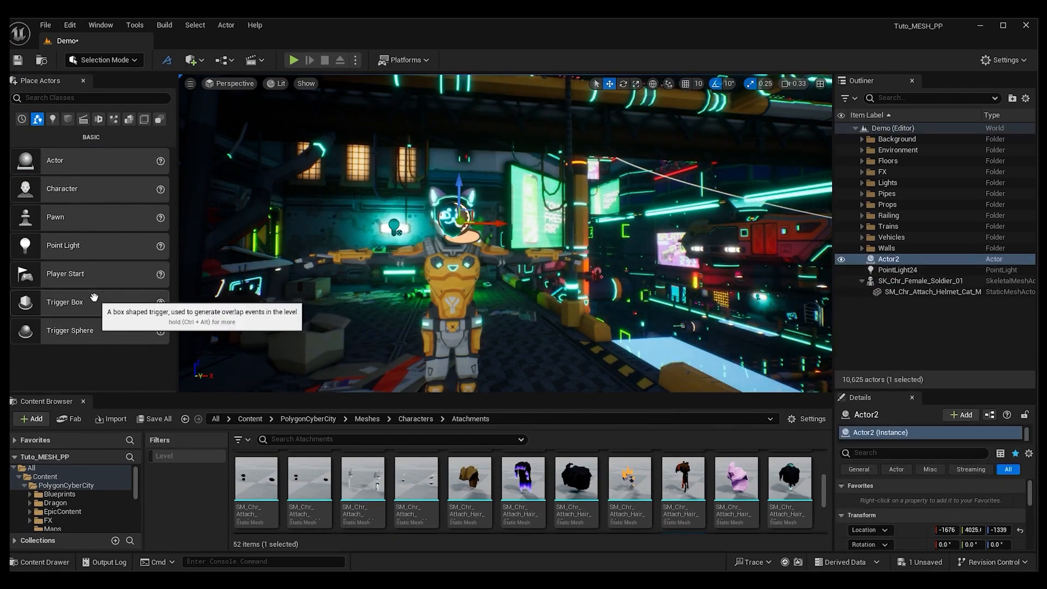
right_click_drag(491, 218, 376, 218)
key("d")
key("w")
key("d")
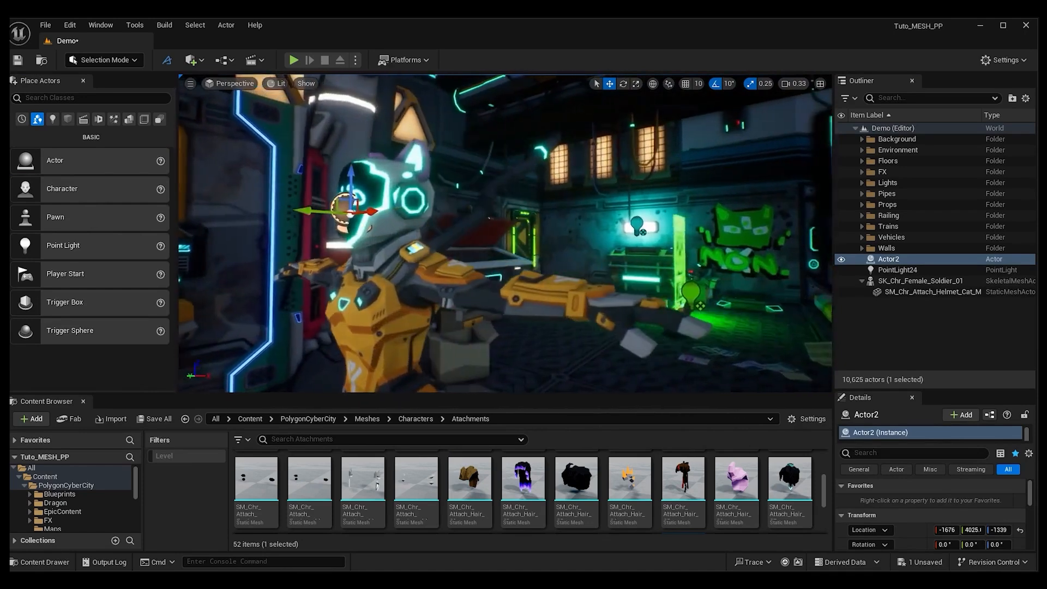
left_click_drag(310, 211, 308, 212)
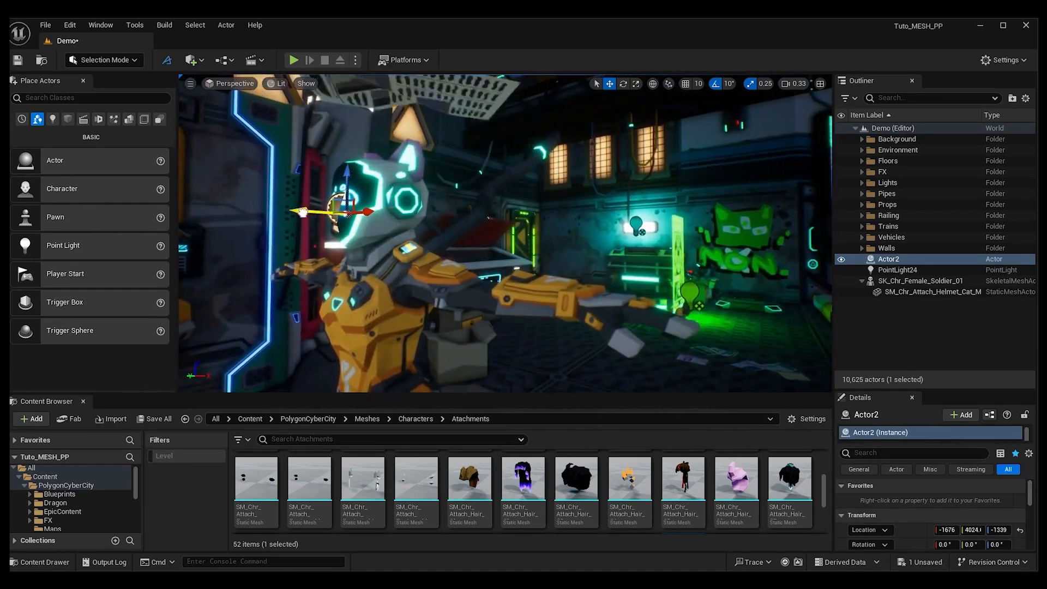
Rename the new empty actor as Foco.
right_click(904, 259)
mouse_move(930, 267)
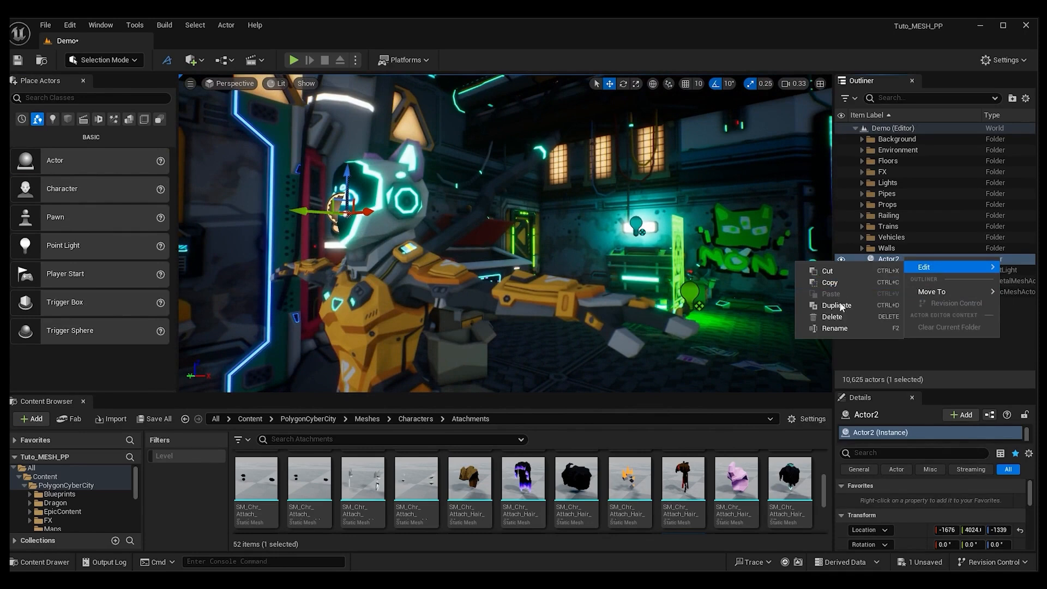
left_click(834, 327)
type("F")
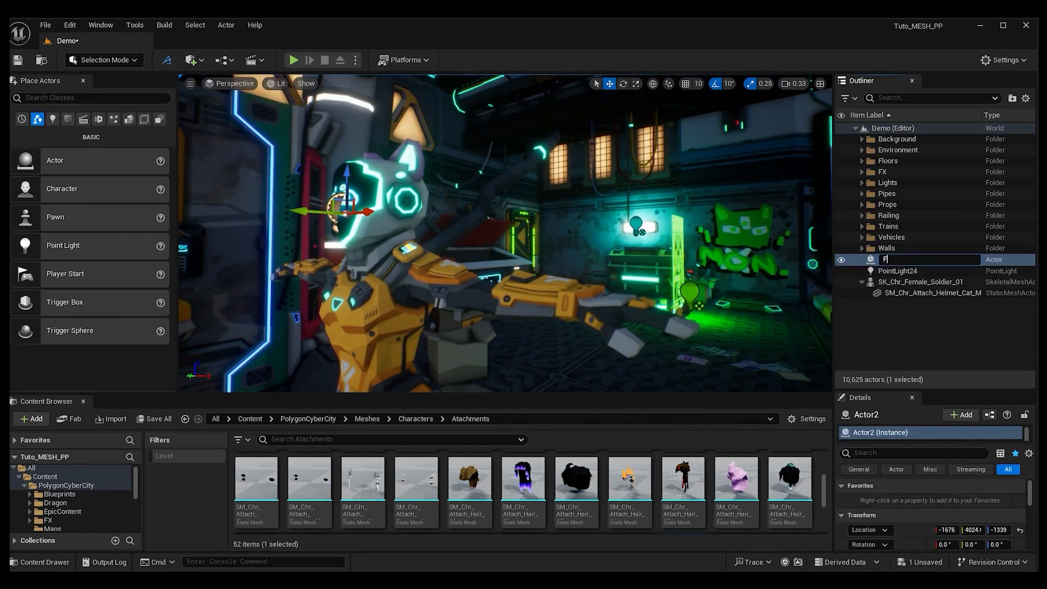
type("oco")
key("Return")
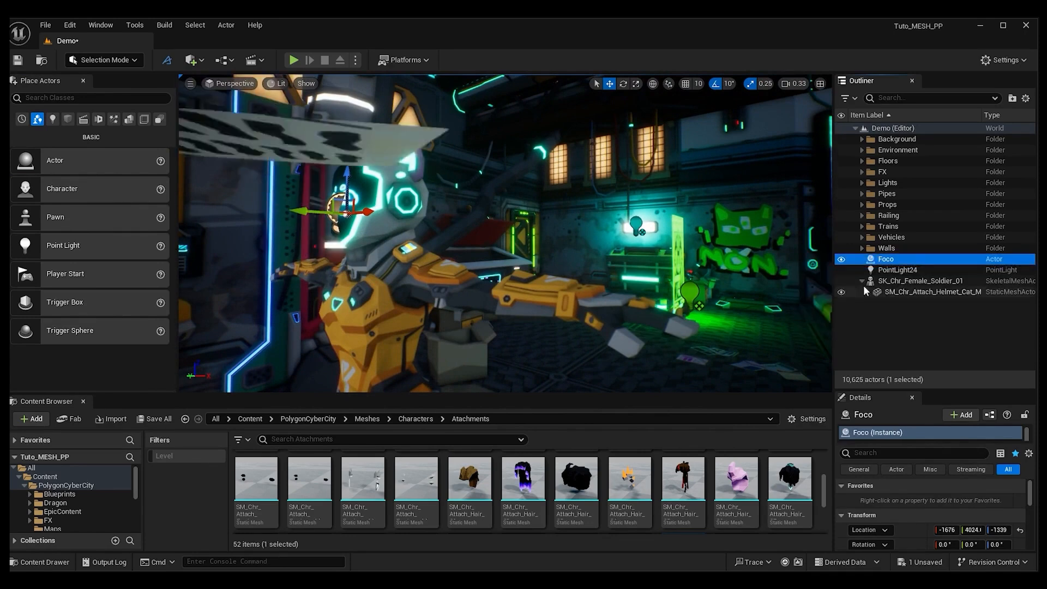
Attach the Foco actor to the head bone of SK_Chr_Female_Soldier_01.
mouse_move(928, 277)
left_mouse_down()
mouse_move(920, 281)
mouse_move(929, 280)
left_mouse_up()
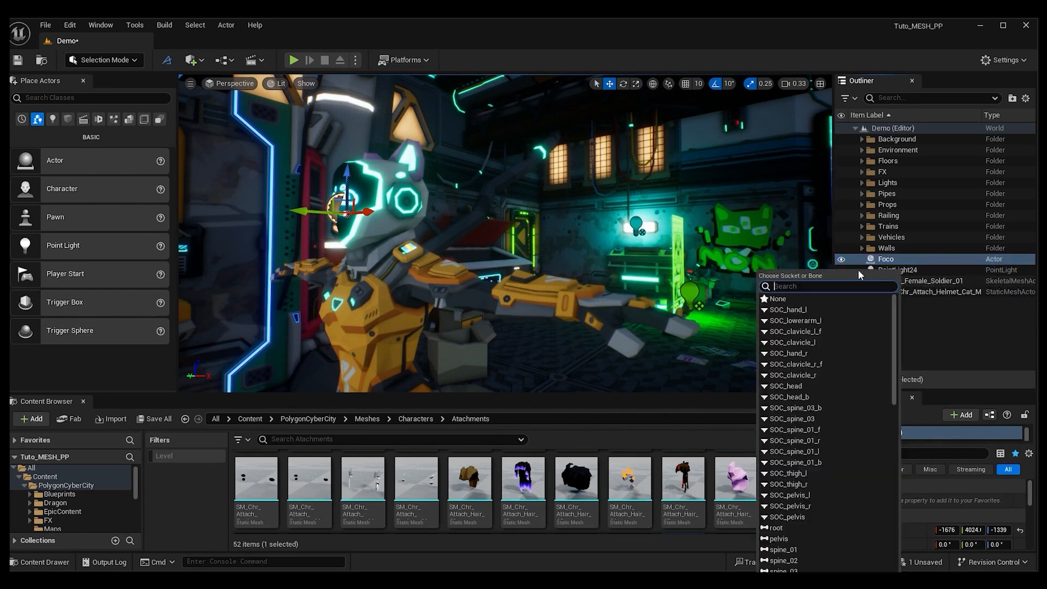
type("head")
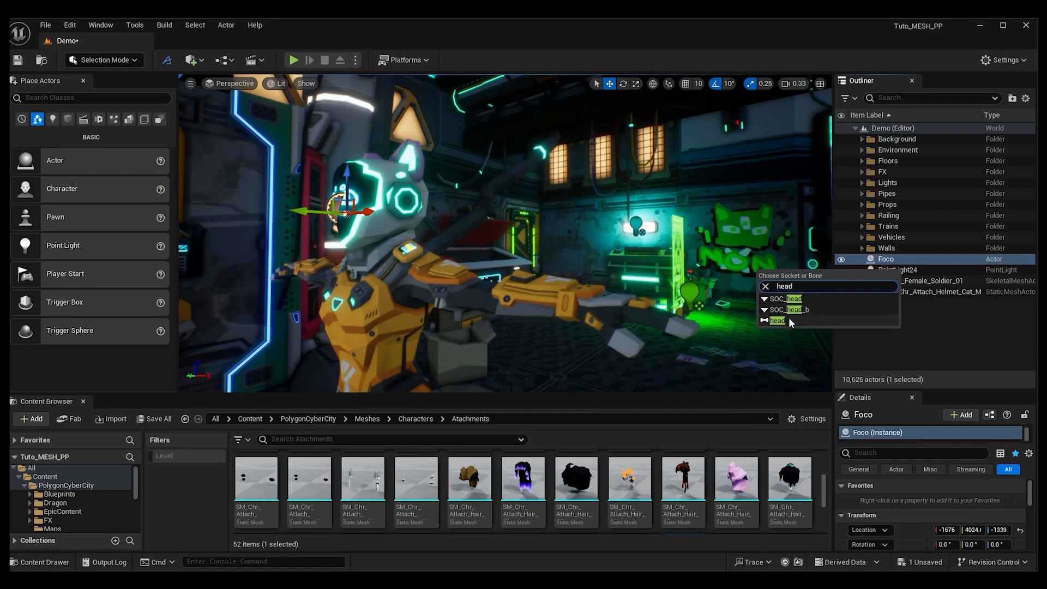
left_click(776, 320)
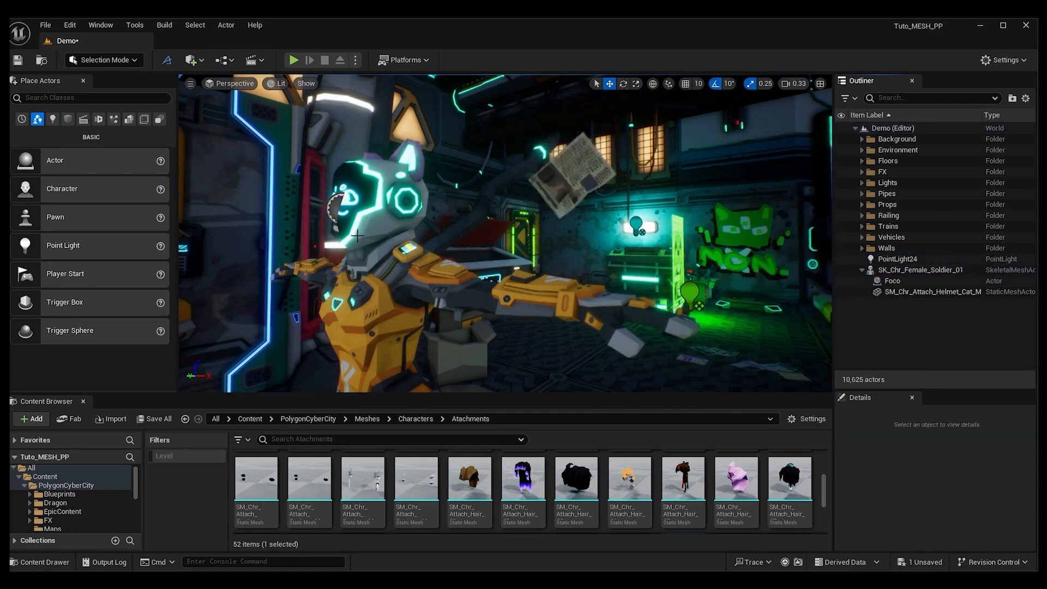
Enlarge the asset area and open the Meshes/CharactersUE4Mannequin folder of PolygonCyberCity.
key("a")
right_click_drag(465, 276, 480, 309)
key("s")
key("d")
key("s")
key("s")
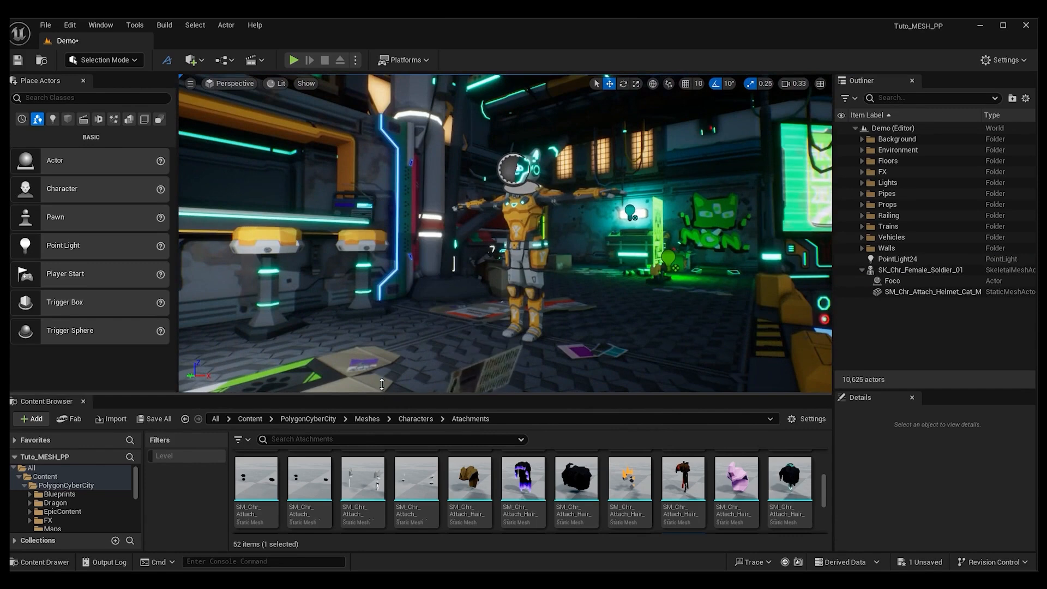
left_click_drag(380, 396, 406, 293)
scroll(82, 512, "down", 2)
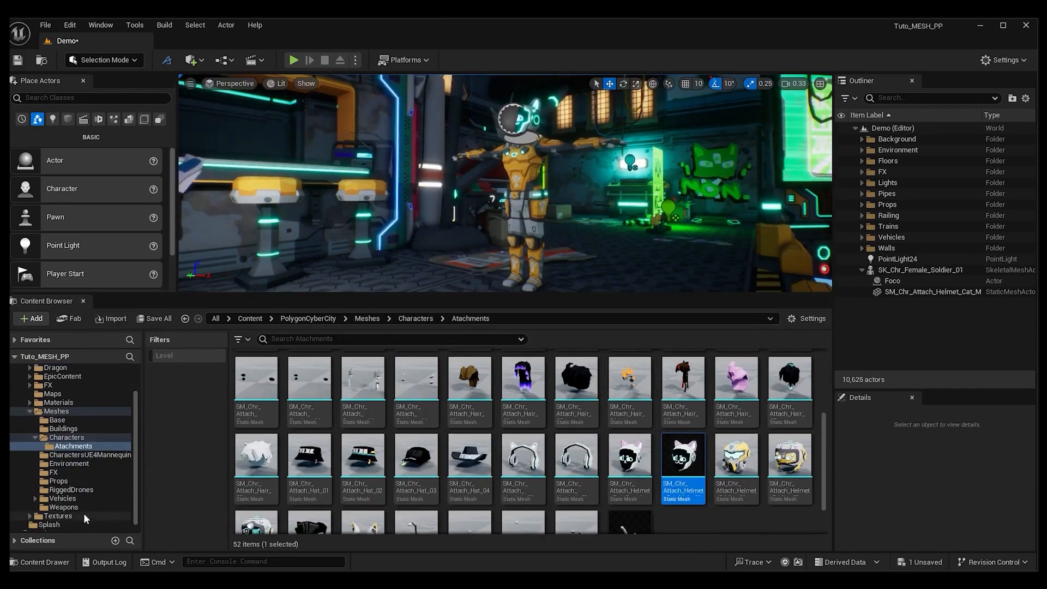
left_click(36, 437)
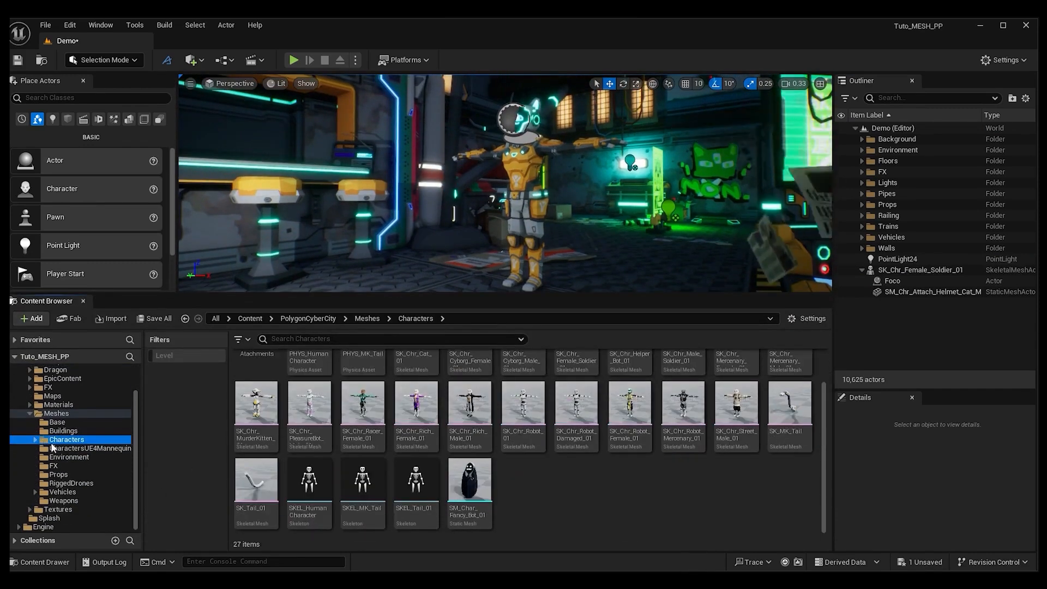
left_click(104, 450)
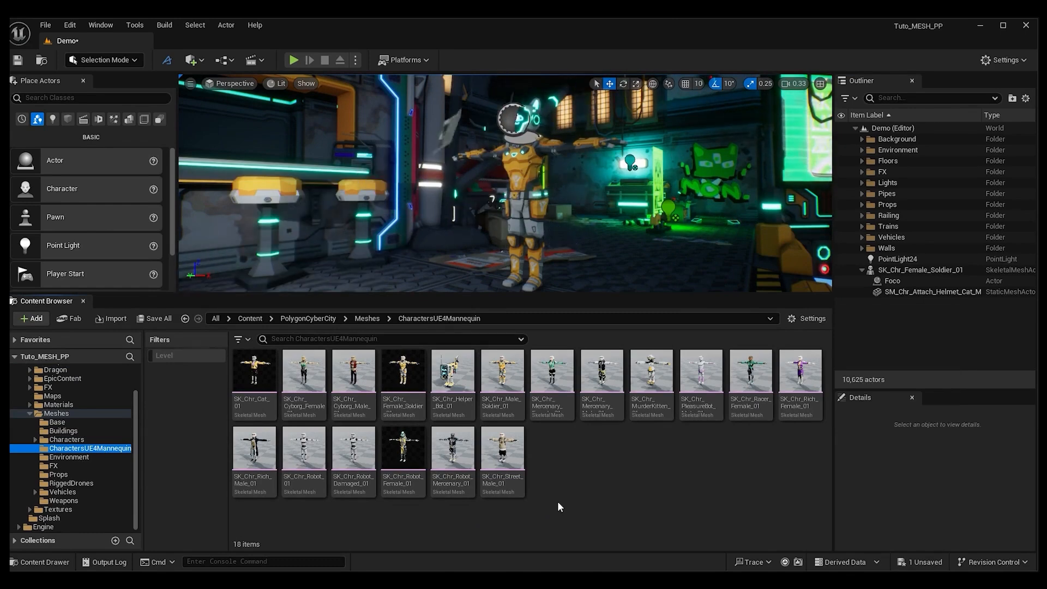
Place the SK_Chr_PleasureBot_Male_01 character on the floor beside the female soldier and select it in the level.
left_click_drag(701, 376, 423, 291)
right_click_drag(436, 261, 414, 289)
right_click(549, 297)
left_click_drag(406, 282, 330, 312)
left_click(513, 205)
right_click_drag(512, 205, 490, 172)
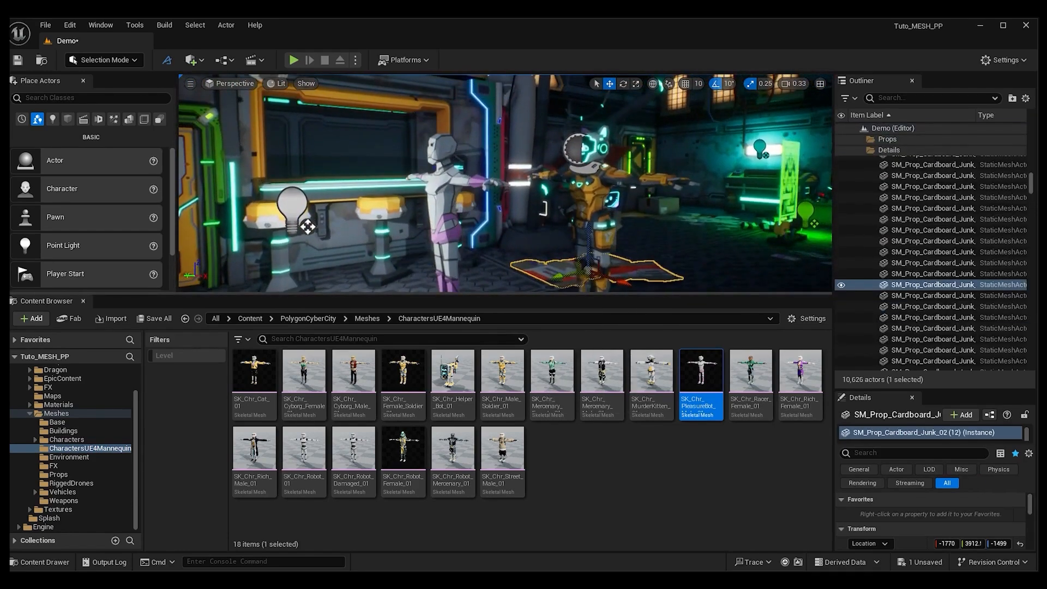
left_click(448, 245)
left_click_drag(495, 294, 443, 360)
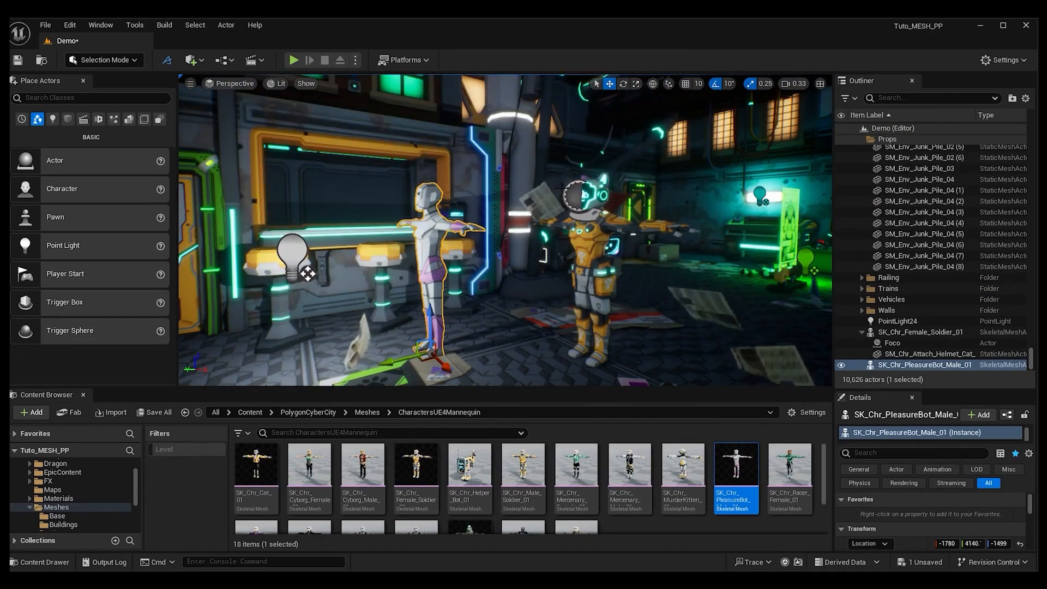
Turn Game View on to inspect both characters without editor icons, and switch it back off.
left_click(190, 85)
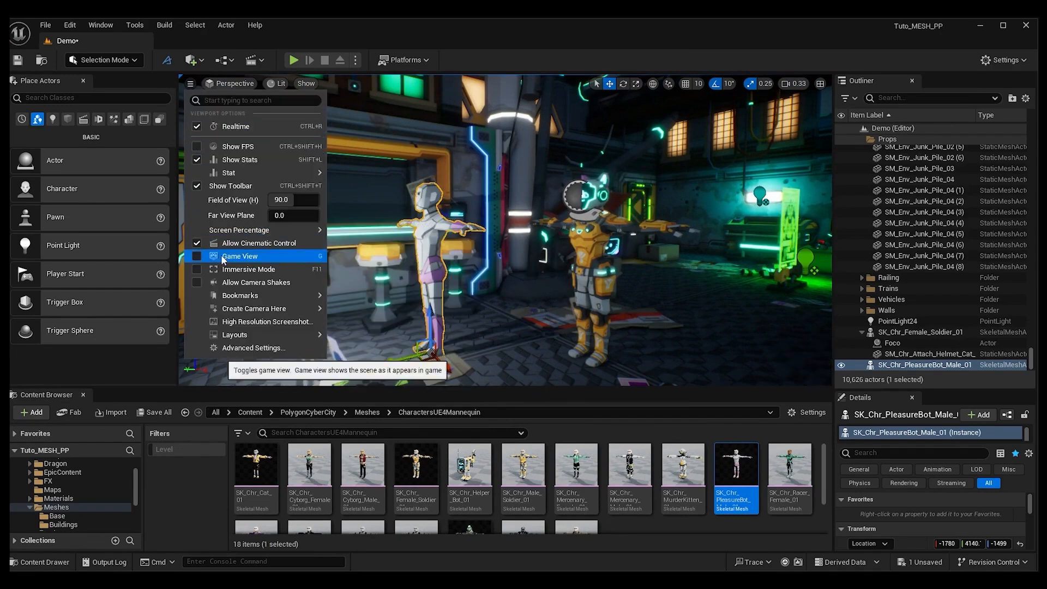
left_click(234, 256)
right_click_drag(506, 230, 560, 229)
left_click(190, 87)
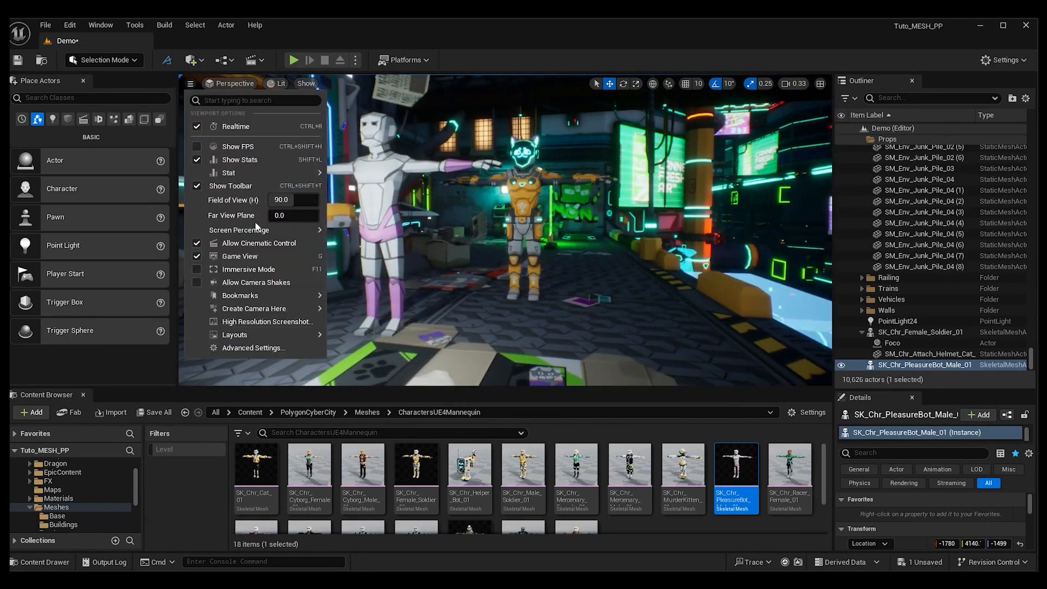
left_click(243, 256)
right_click_drag(244, 256, 229, 256)
right_click_drag(355, 224, 308, 224)
right_click_drag(437, 229, 502, 277)
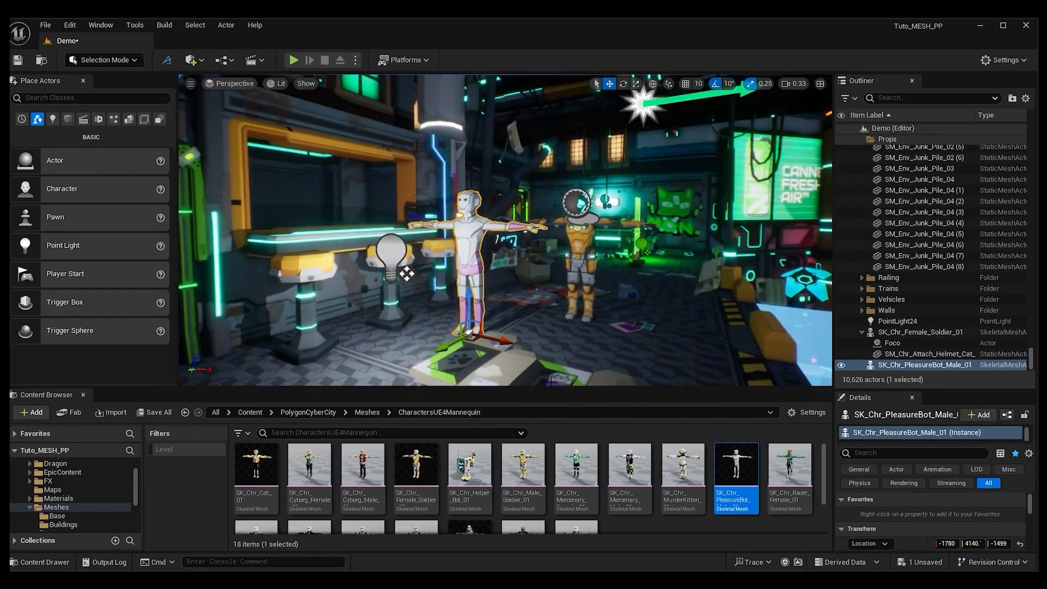
Save all unsaved changes in the project.
left_click_drag(553, 386, 553, 349)
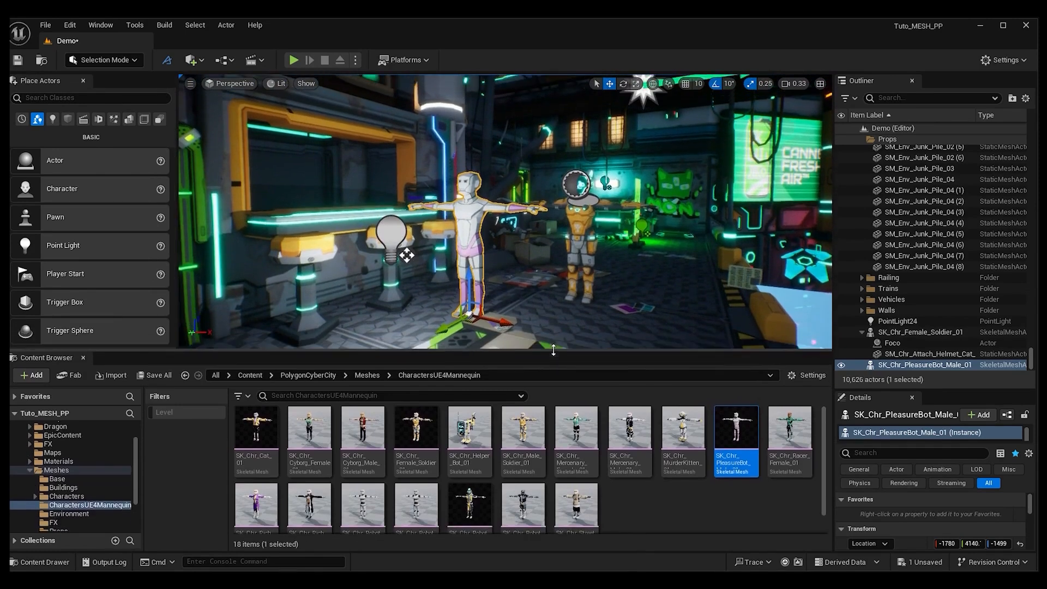
left_click(158, 376)
left_click(426, 421)
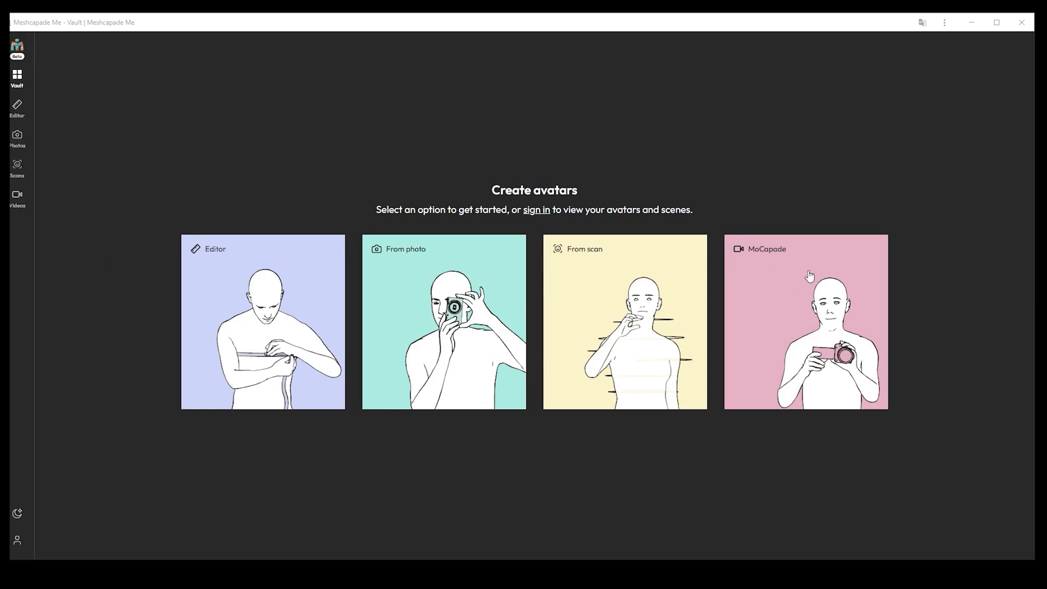
Sign in to MoCapade on the Meshcapade Me site and open its Unreal Engine plugin link.
left_click(798, 285)
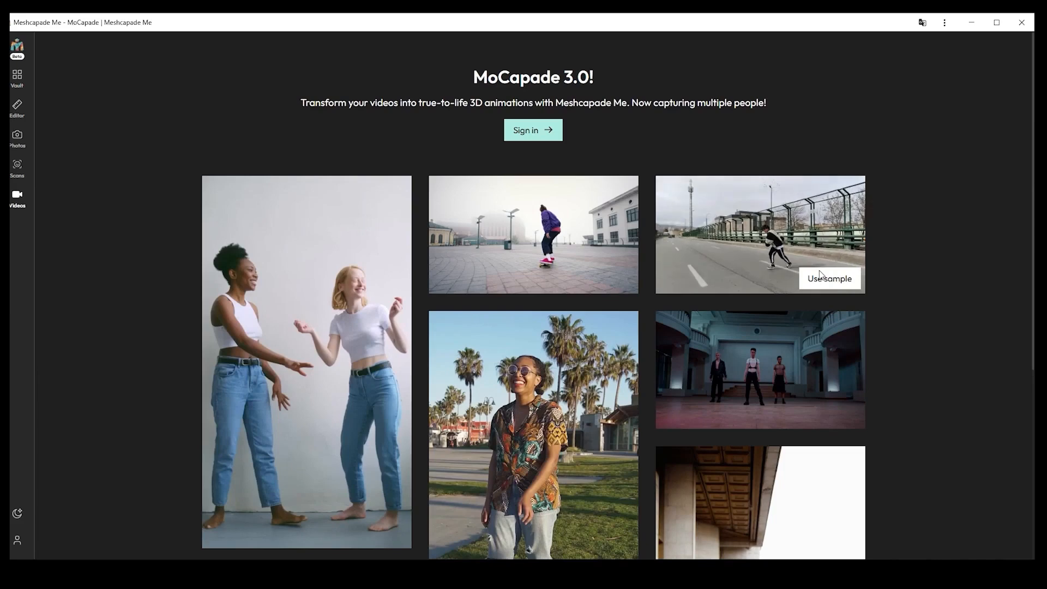
left_click(540, 136)
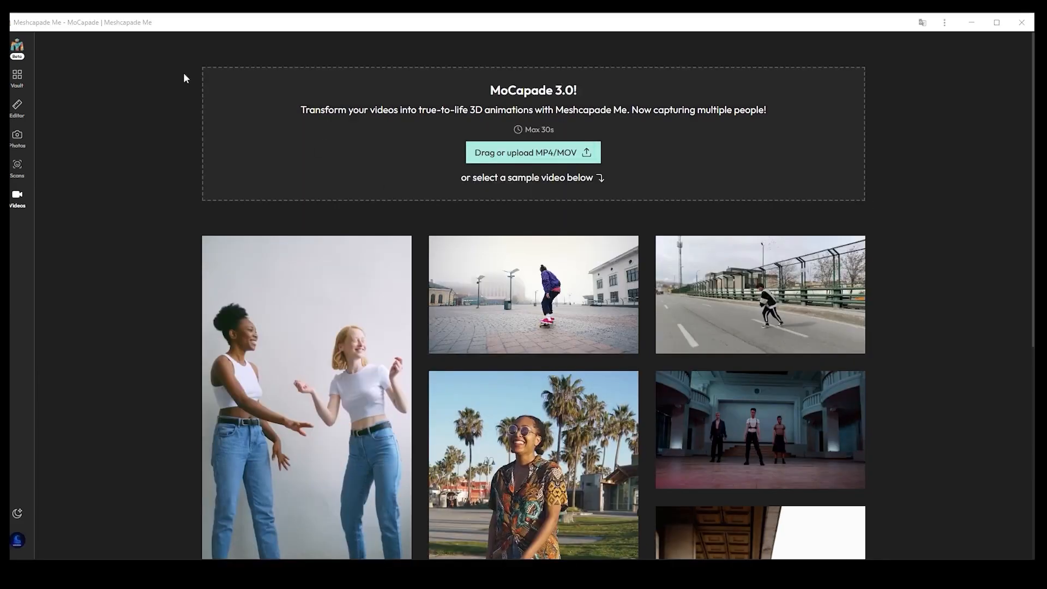
left_click(19, 47)
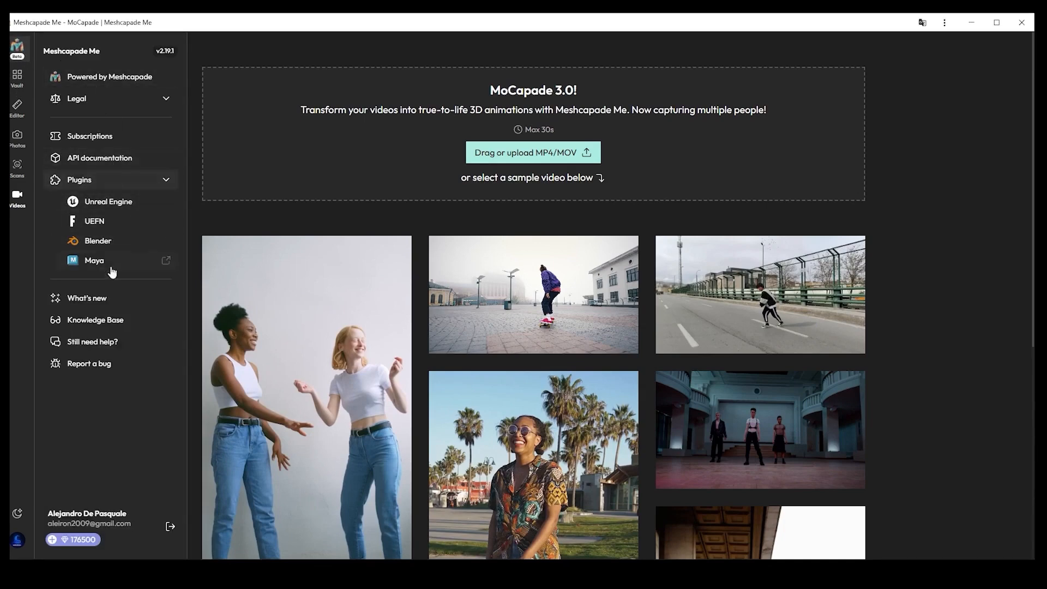
left_click(110, 202)
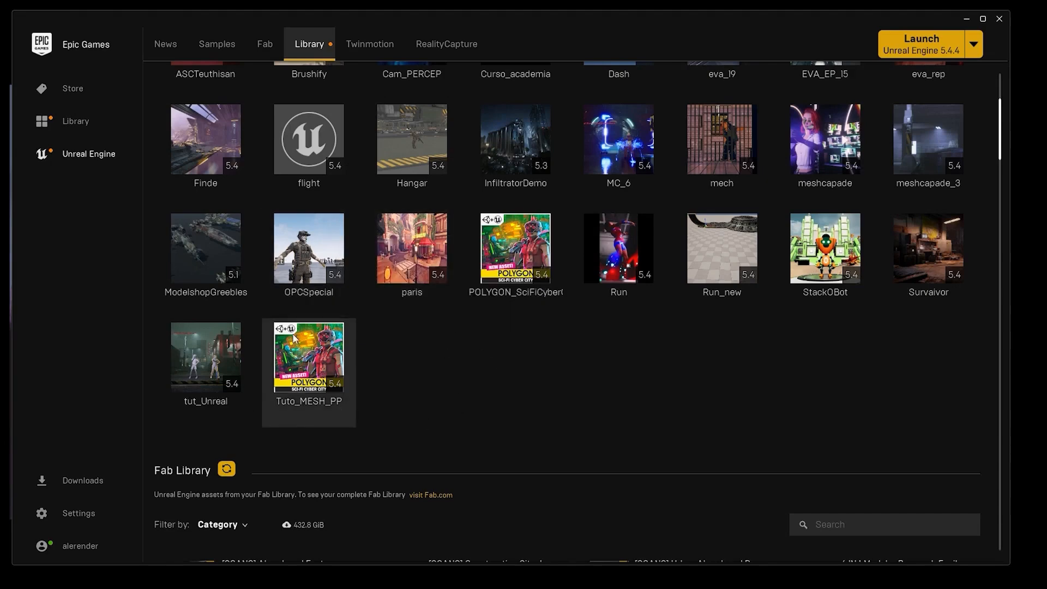
In the Epic Games Launcher library, find the Tuto_MESH_PP project and show its folder in File Explorer.
scroll(463, 349, "up", 3)
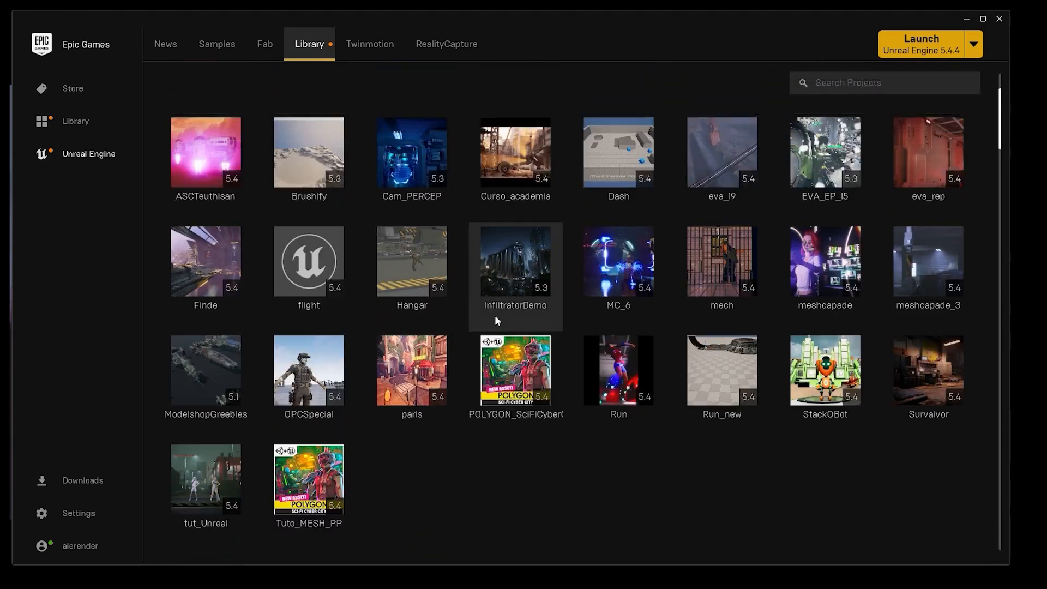
scroll(495, 319, "down", 3)
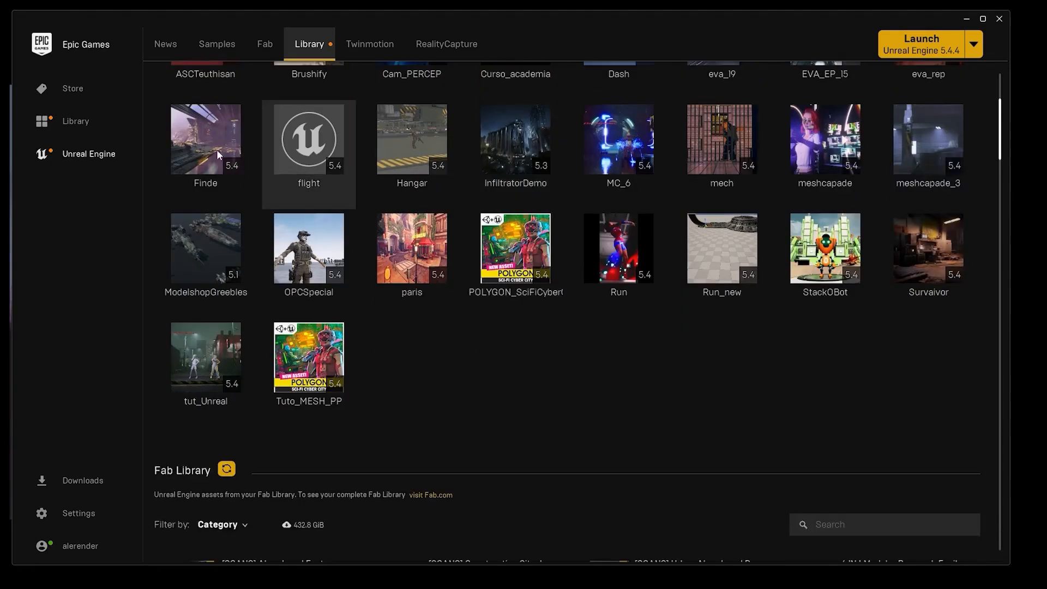
right_click(313, 355)
left_click(357, 381)
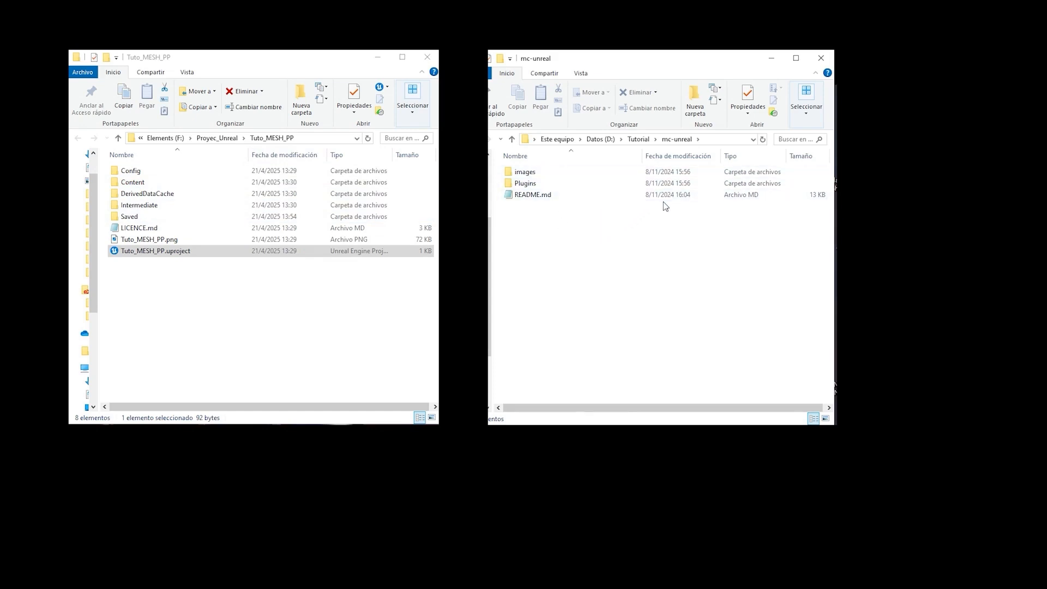
Copy the Plugins folder from the mc-unreal folder into the Tuto_MESH_PP project folder.
left_click(532, 189)
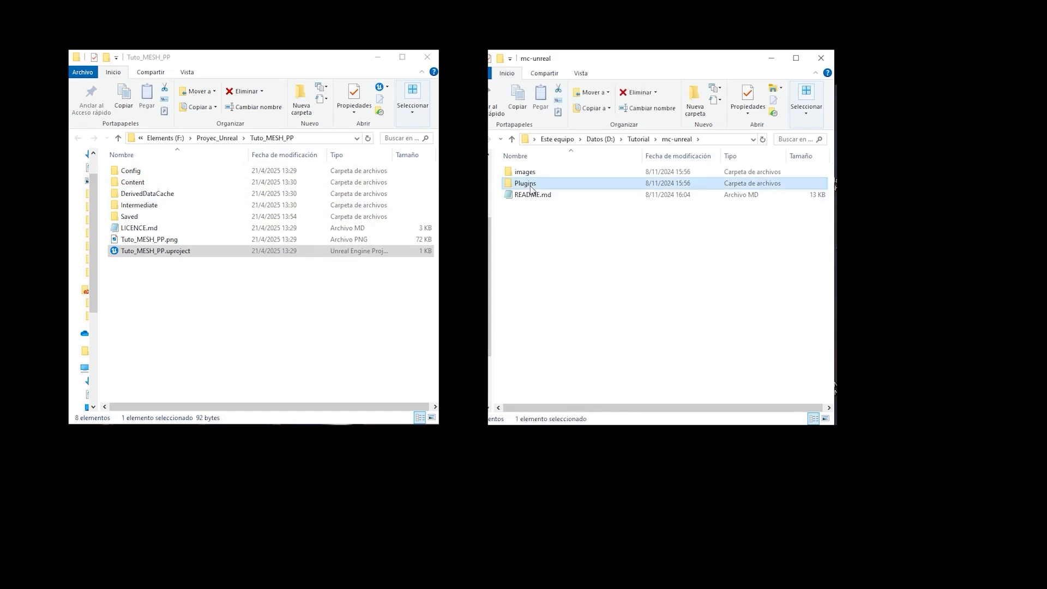
right_click(534, 189)
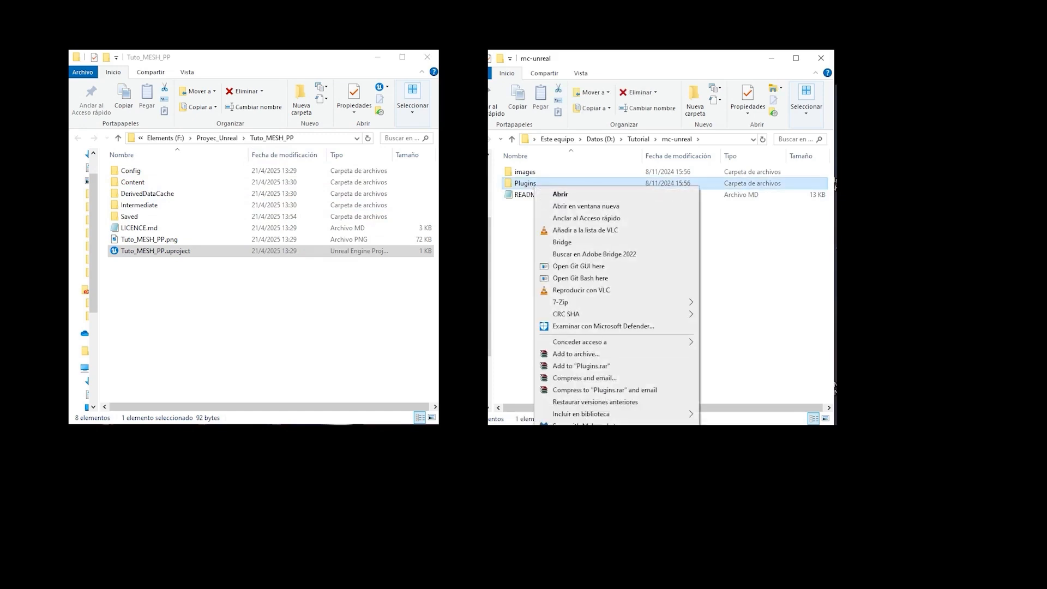
left_click(143, 183)
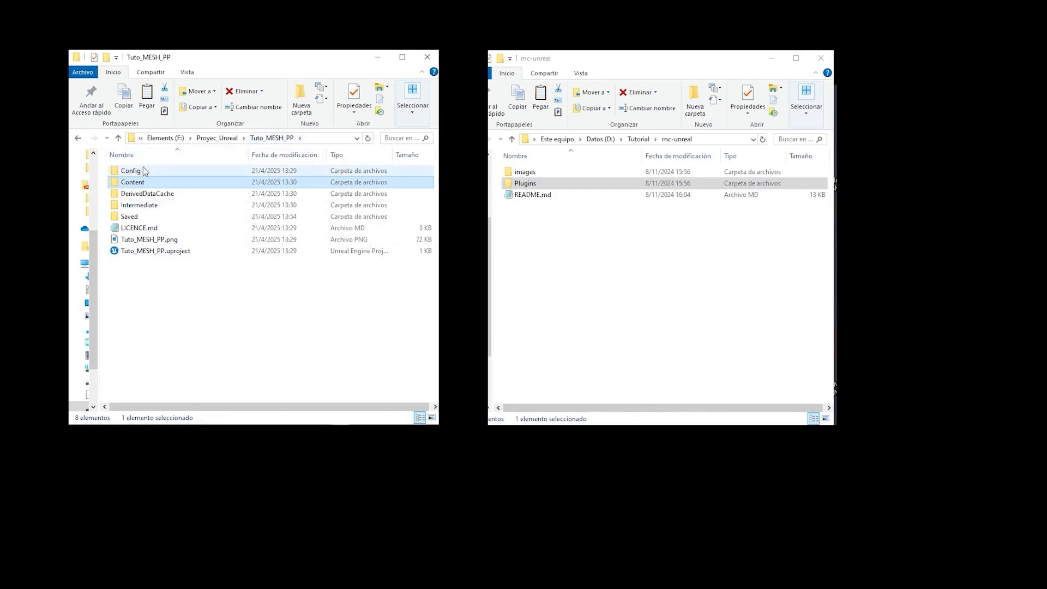
right_click(183, 309)
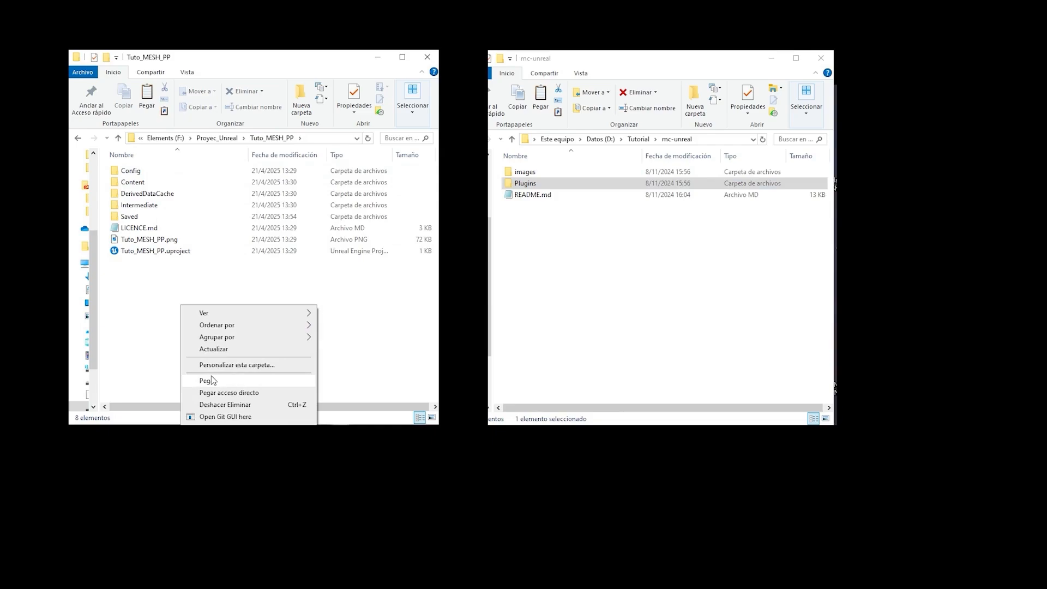
left_click(210, 380)
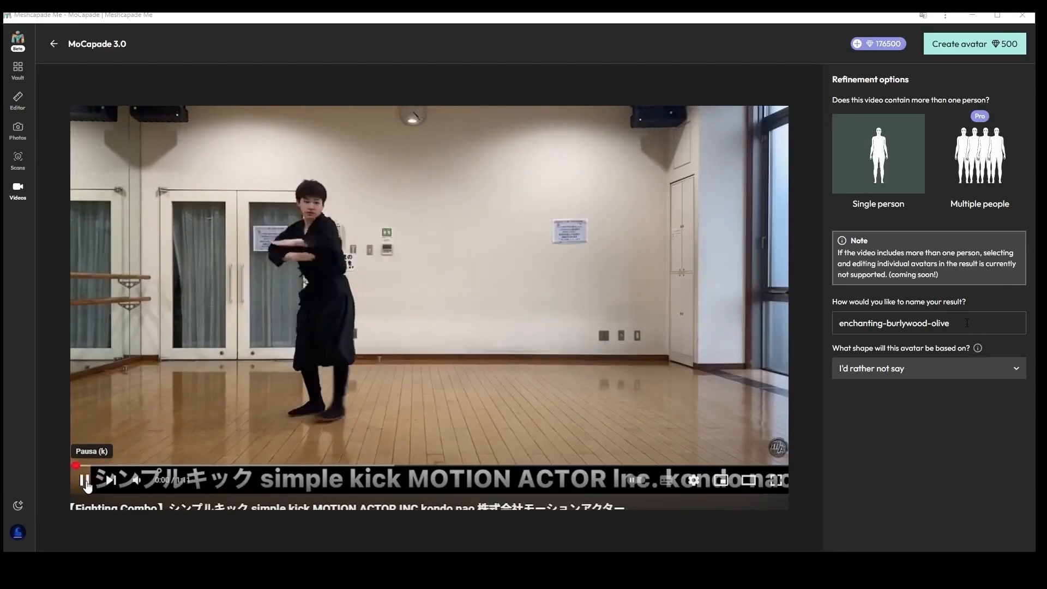
In MoCapade 3.0, name the video's result fight_1, base the avatar on the Male shape and create the avatar.
left_click_drag(981, 331, 719, 338)
type("fight_1")
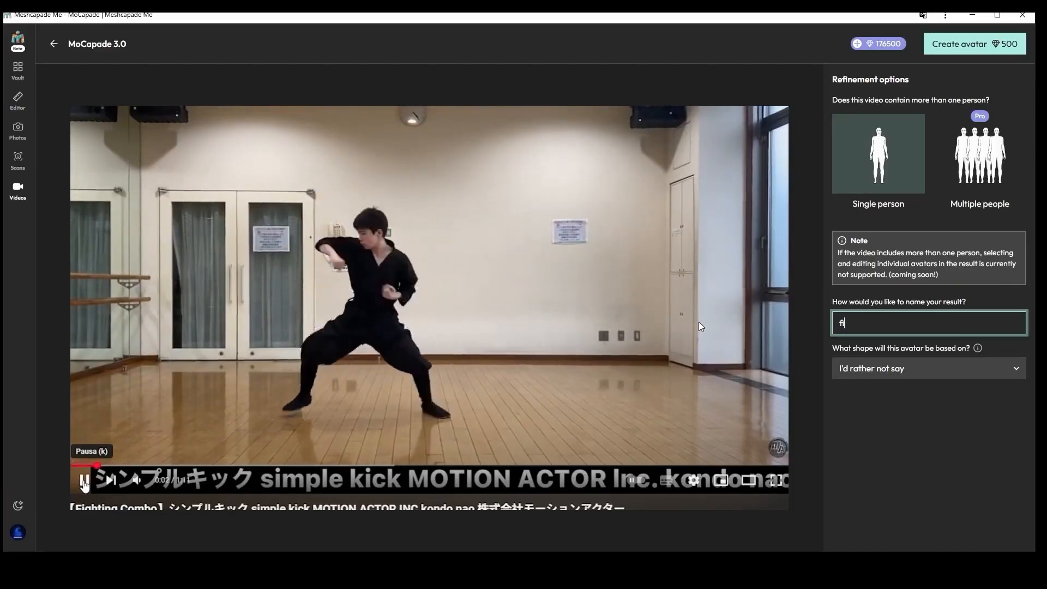
left_click(903, 375)
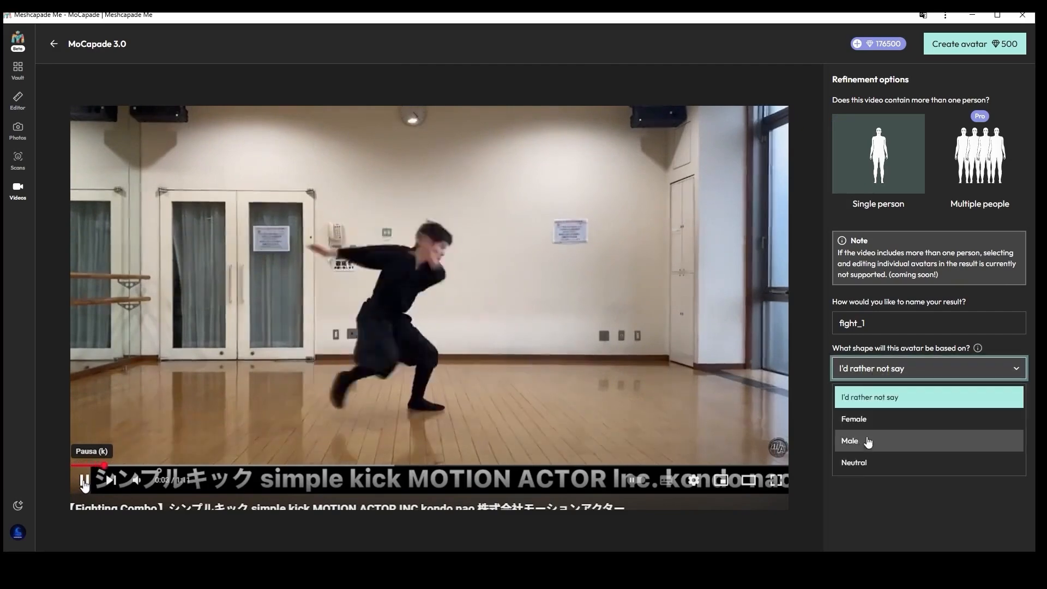
left_click(867, 439)
left_click(959, 46)
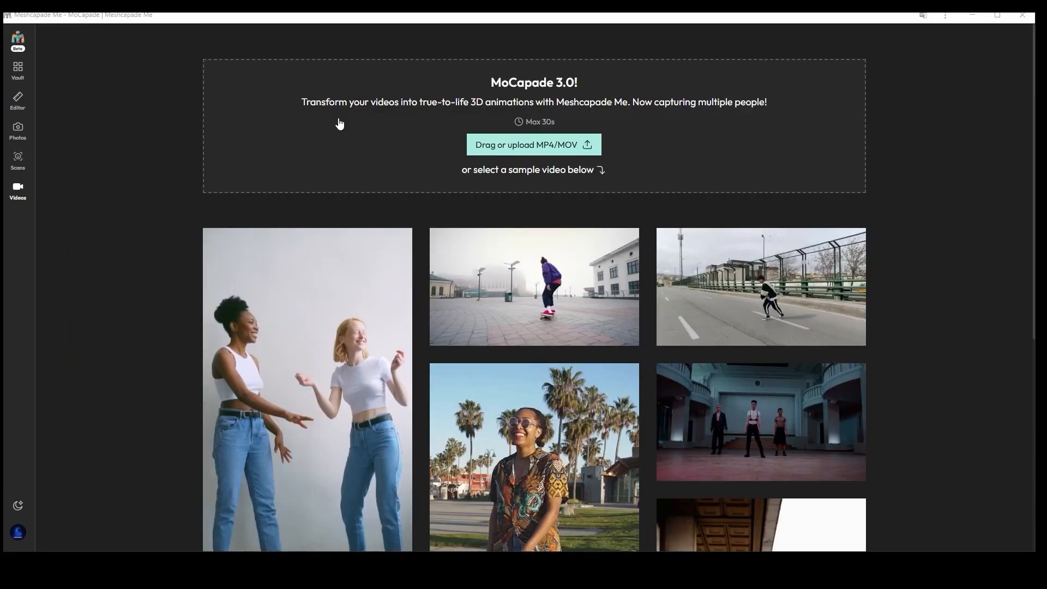
Open the fight_1 avatar from the vault in the editor and download it as an FBX asset with Unreal compatibility.
left_click(20, 72)
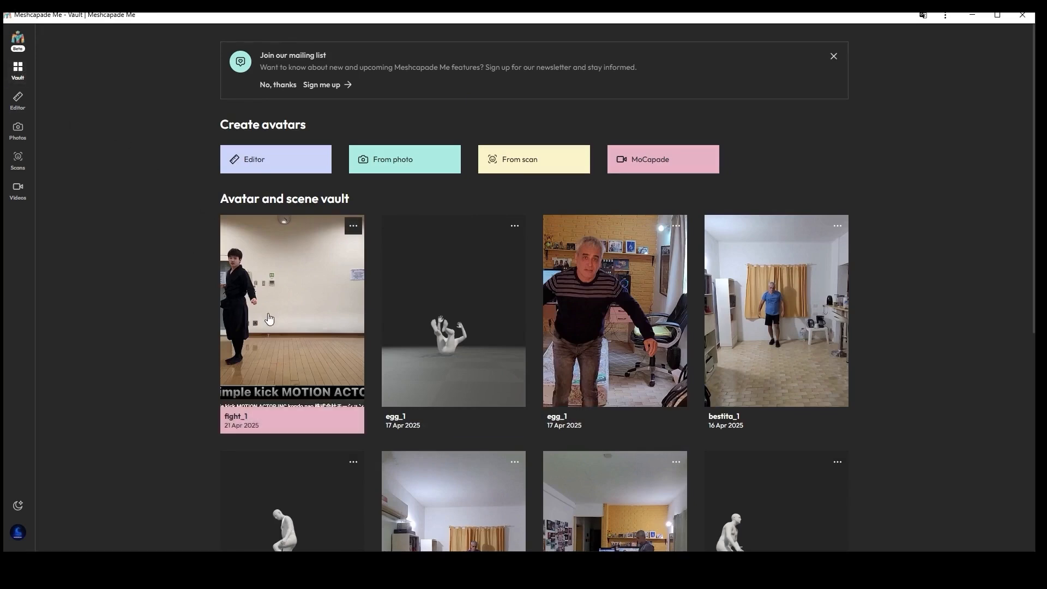
left_click(271, 297)
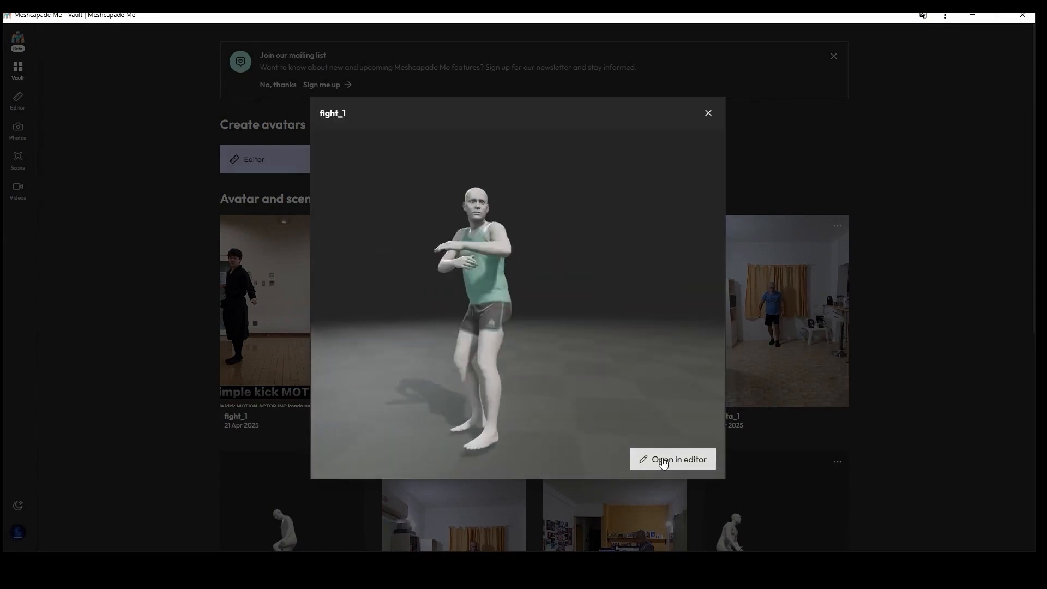
left_click(663, 460)
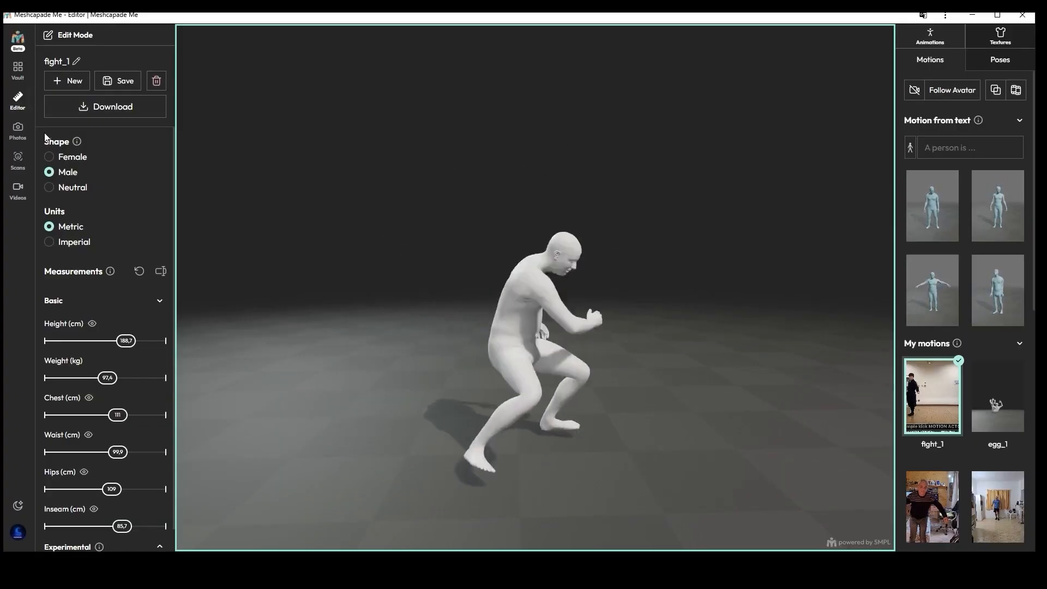
left_click(107, 105)
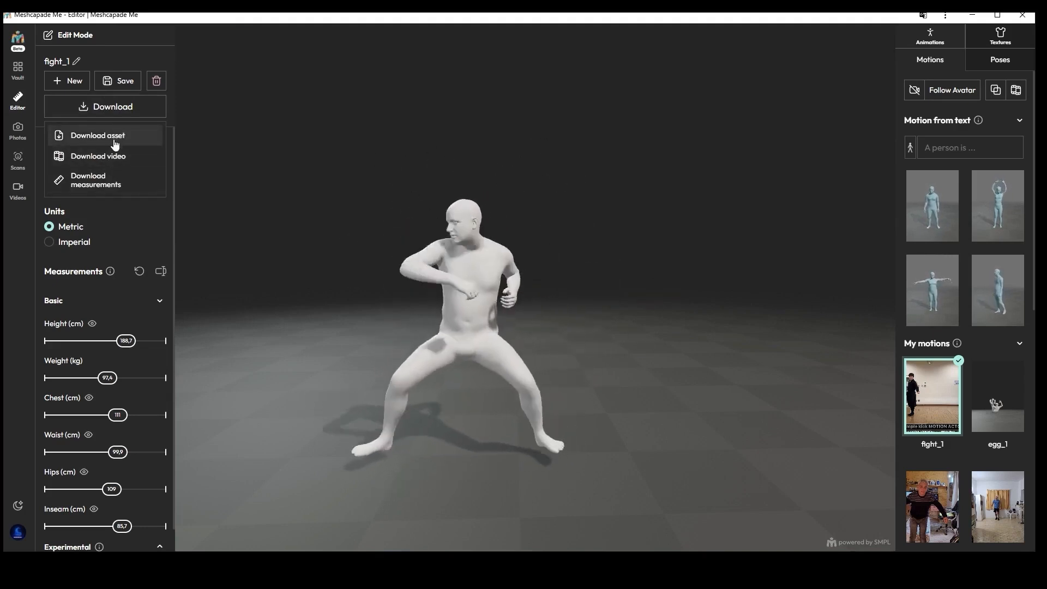
left_click(112, 137)
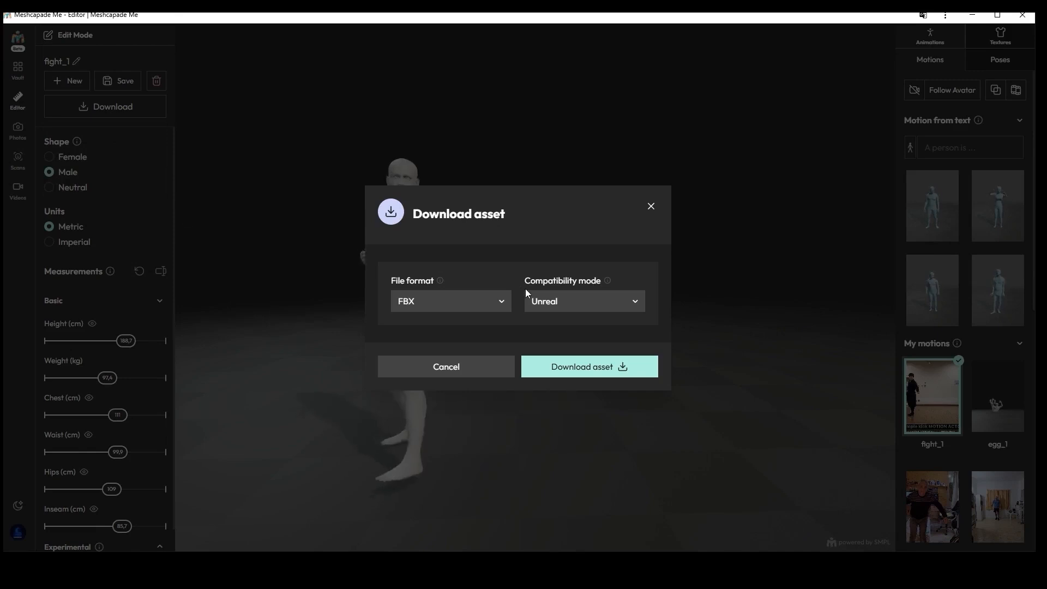
left_click(582, 370)
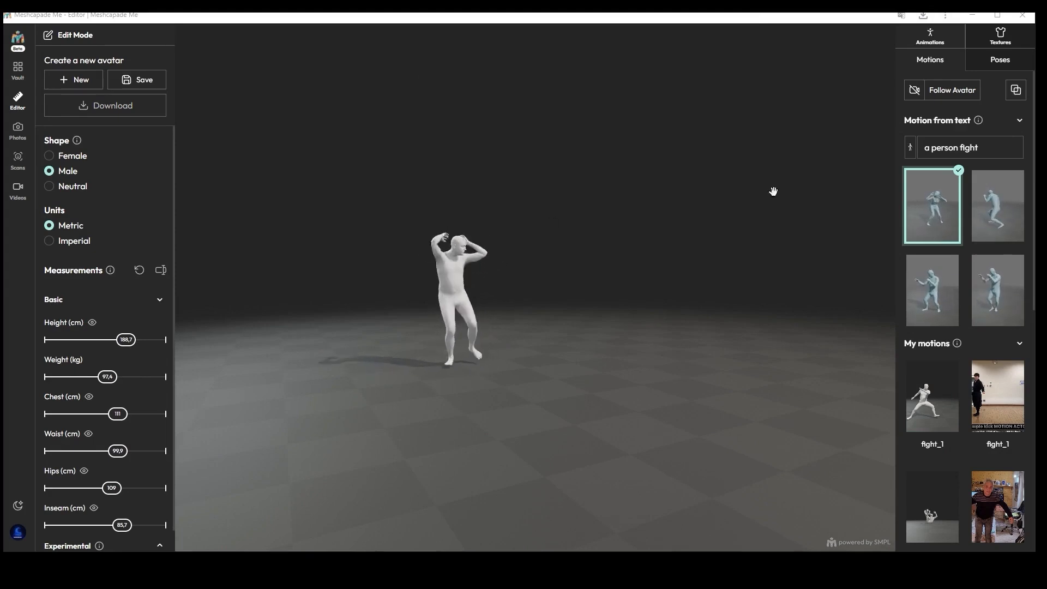
Generate motions from the text "zombie walk" and apply the first suggested motion to the avatar.
left_click_drag(986, 148, 925, 148)
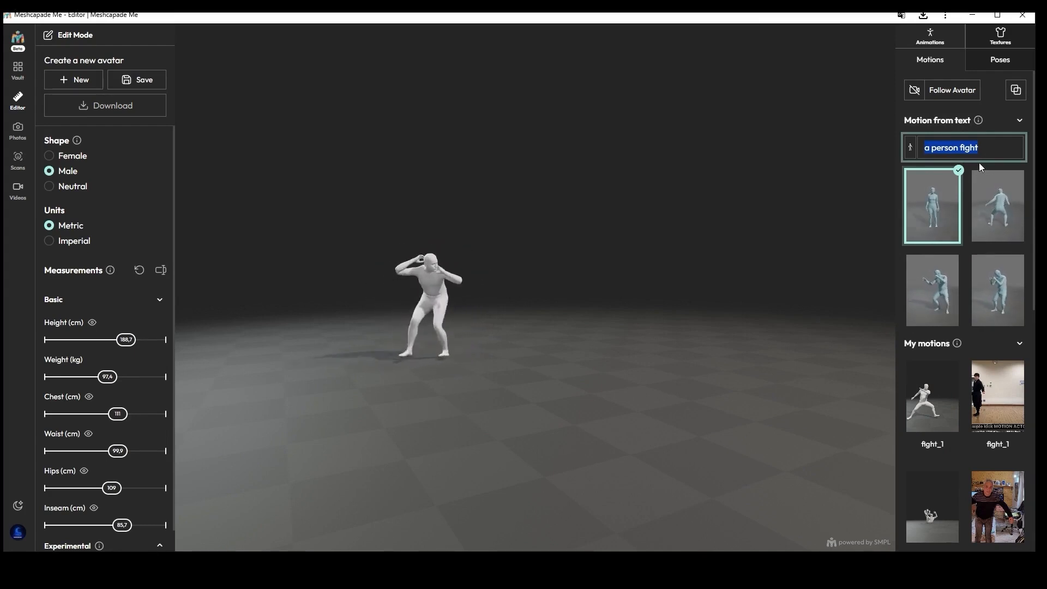
type("zo")
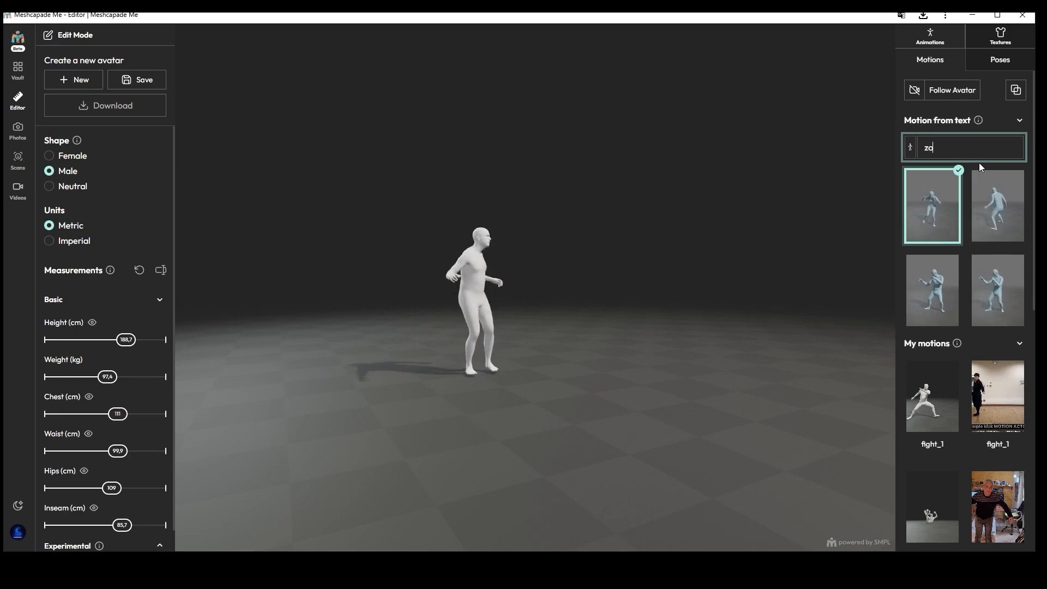
type("mbie walk")
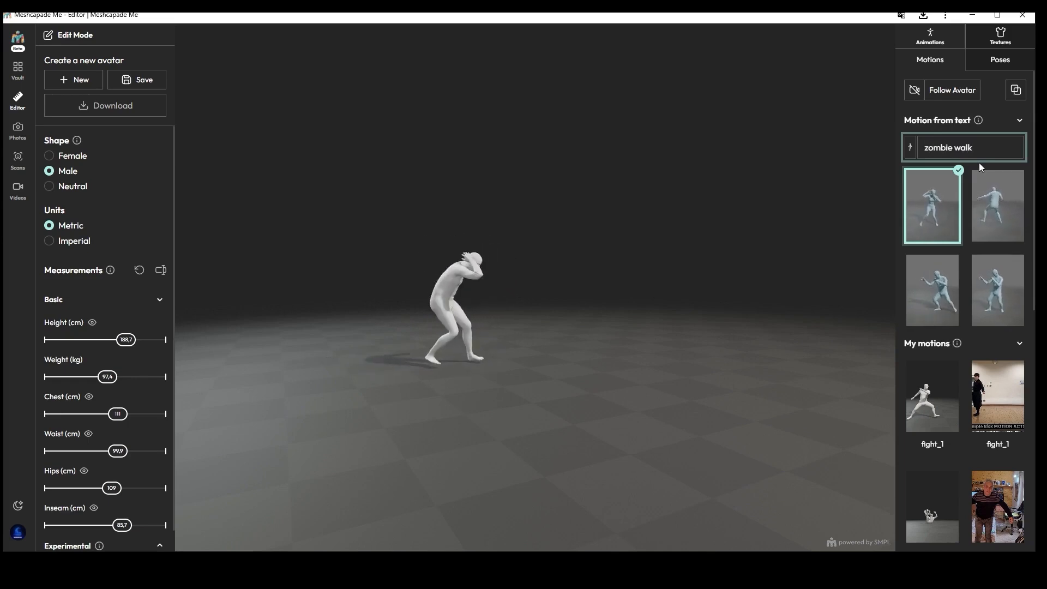
key("Return")
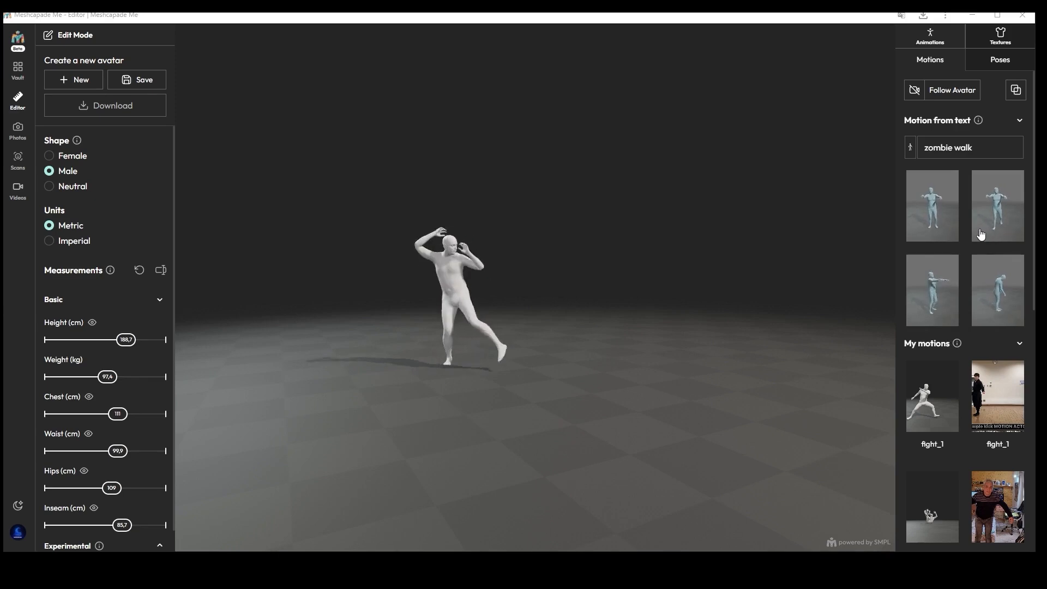
left_click(937, 219)
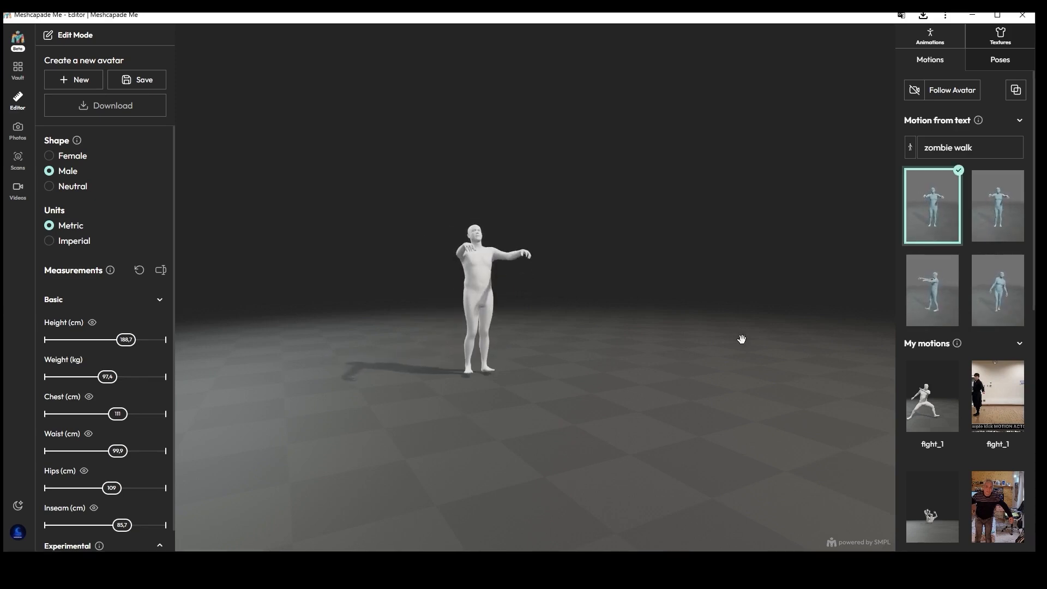
left_click_drag(676, 356, 593, 357)
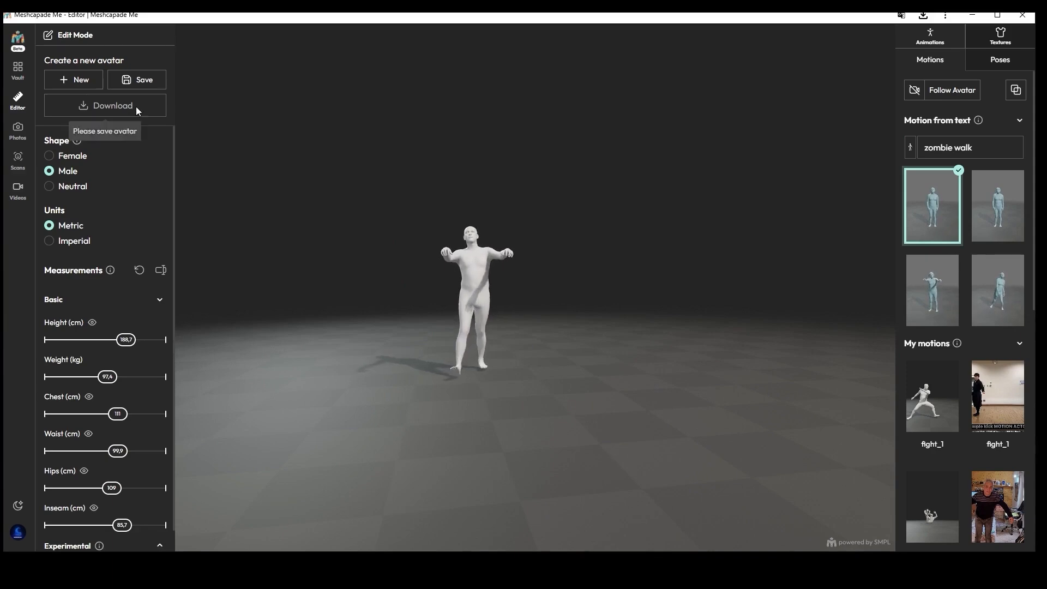
Save the avatar with its zombie walk motion under the name zombie.
left_click(140, 80)
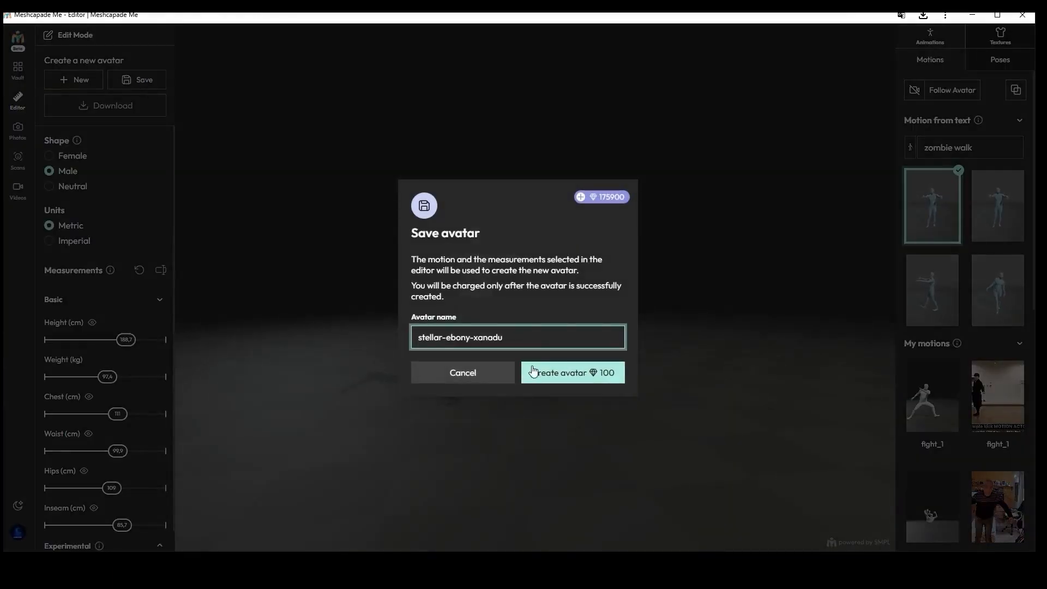
key("BackSpace")
key("BackSpace")
key("BackSpace")
key("BackSpace")
key("BackSpace")
key("BackSpace")
key("BackSpace")
key("BackSpace")
key("BackSpace")
key("BackSpace")
key("BackSpace")
key("BackSpace")
key("BackSpace")
key("BackSpace")
key("BackSpace")
type("zombie")
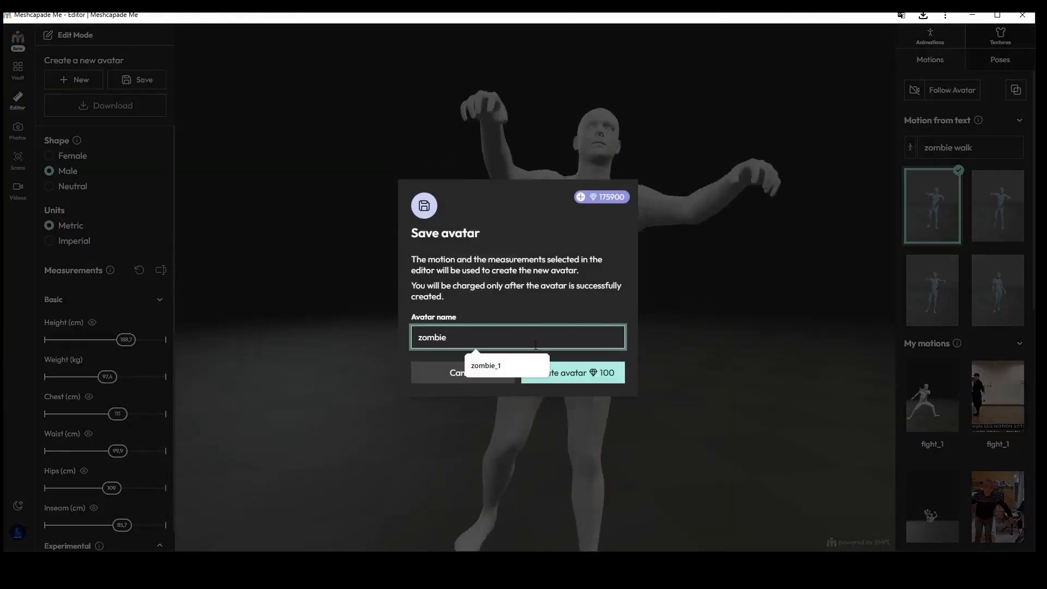
key("Return")
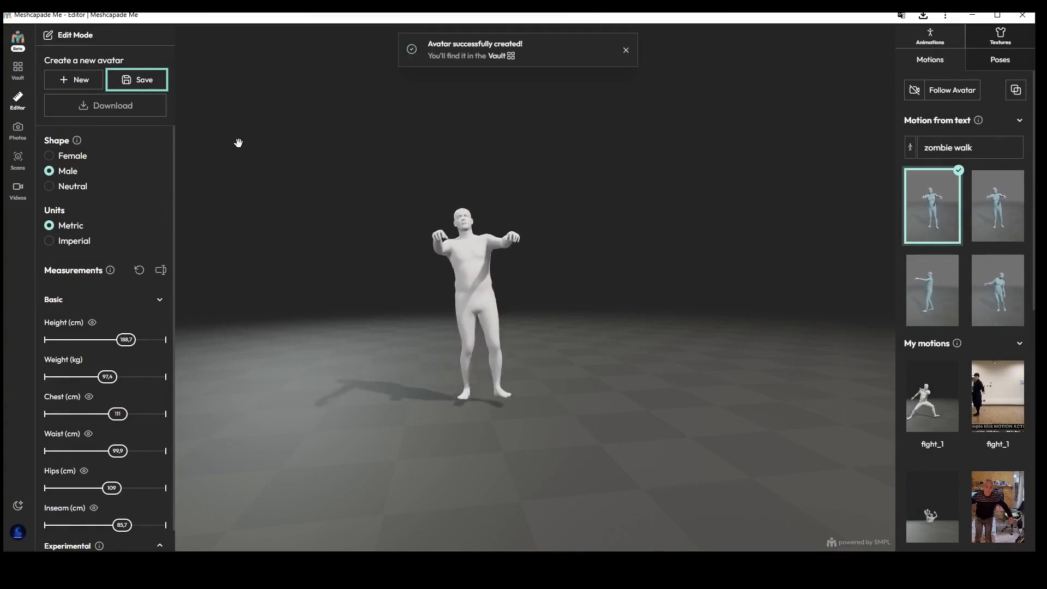
Download the zombie avatar as an FBX asset in Unreal compatibility mode.
left_click(140, 107)
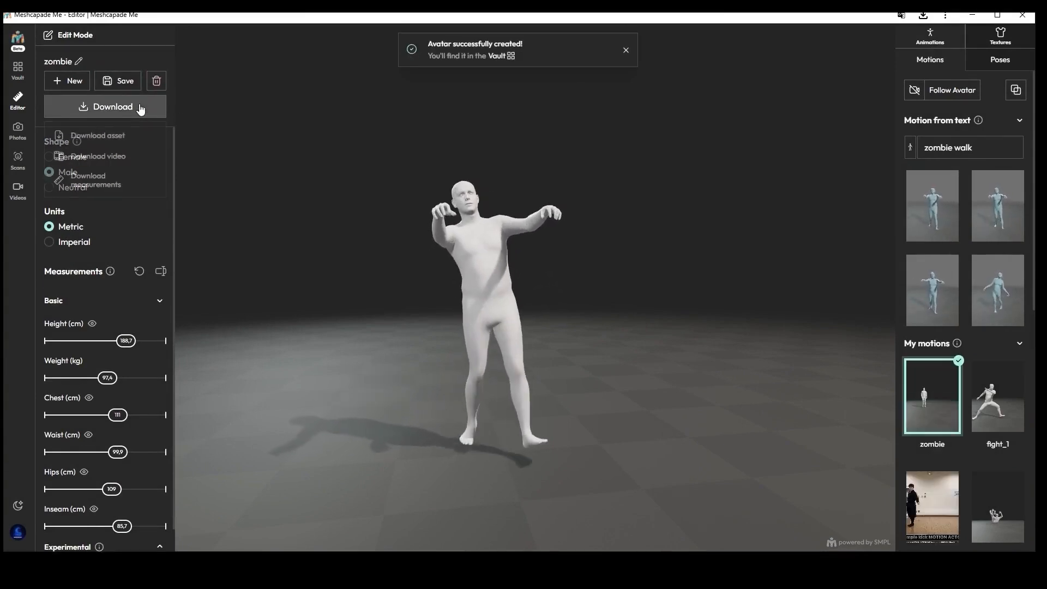
left_click(114, 135)
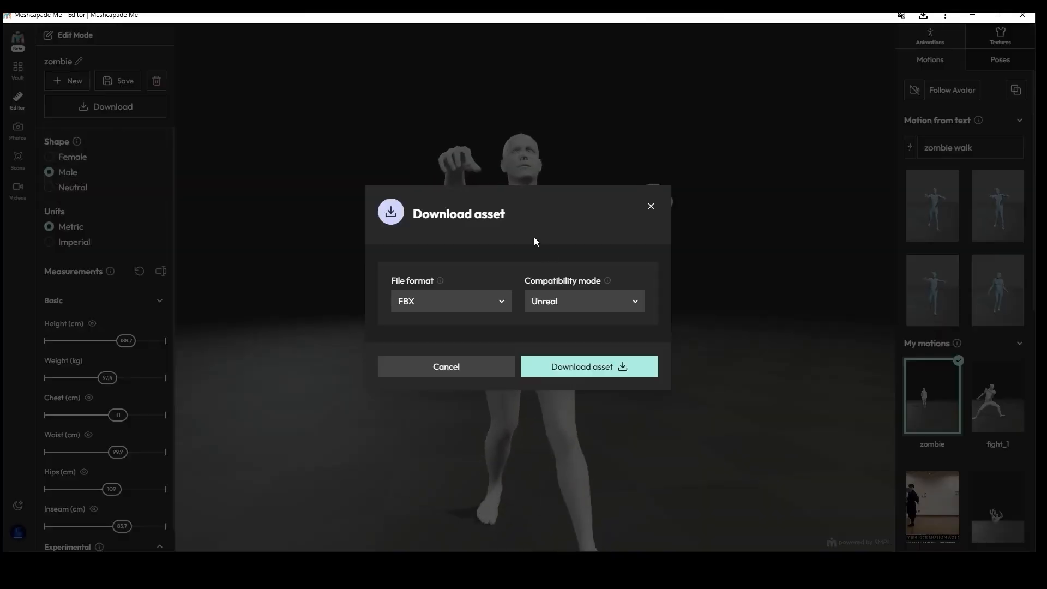
left_click(598, 370)
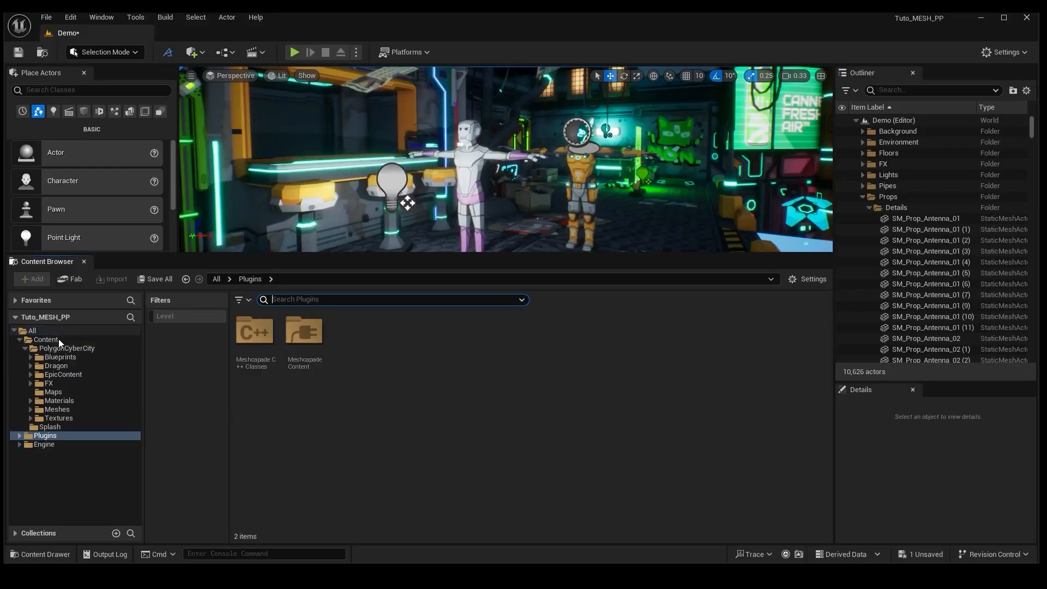
In Unreal Engine, create a folder named Meshcapade inside the project's Content folder.
left_click(45, 339)
right_click(46, 339)
left_click(106, 97)
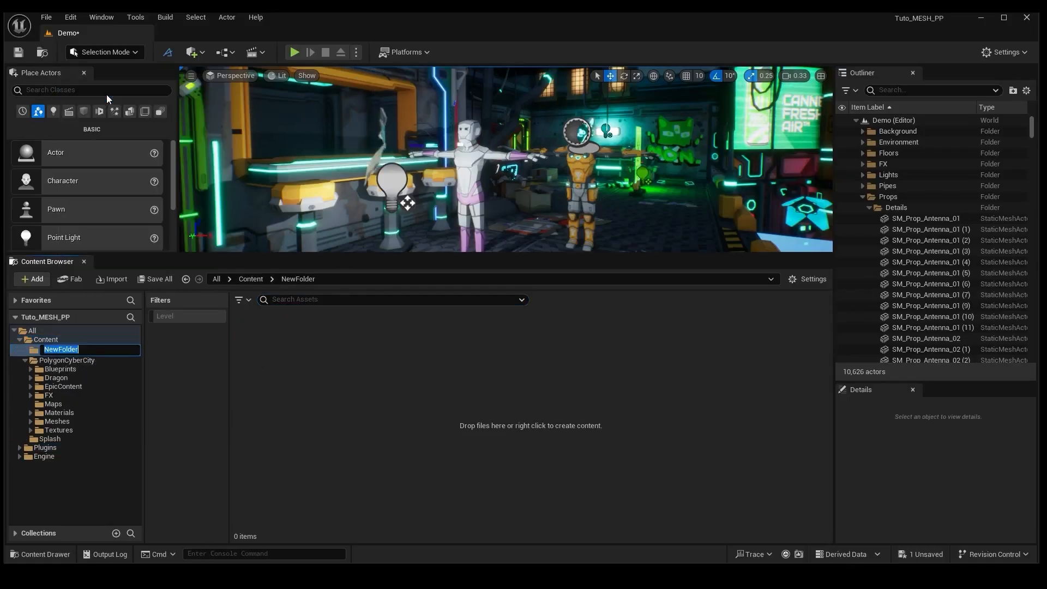
type("Meshcapade")
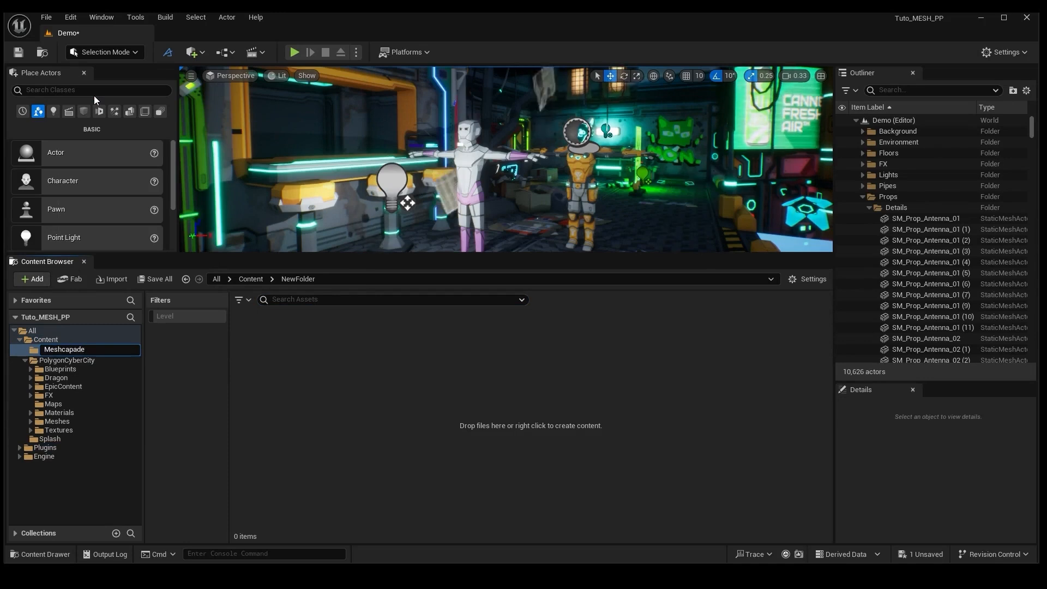
key("Return")
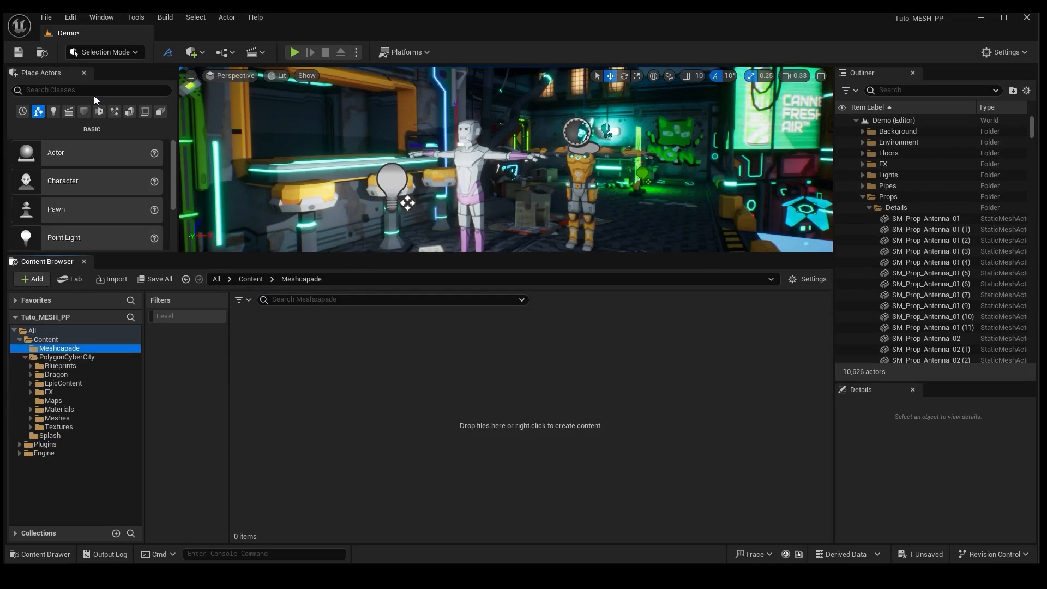
Start importing fight_1.fbx into the Meshcapade folder and assign it the SK_MeshcapadeBody skeleton.
right_click(283, 326)
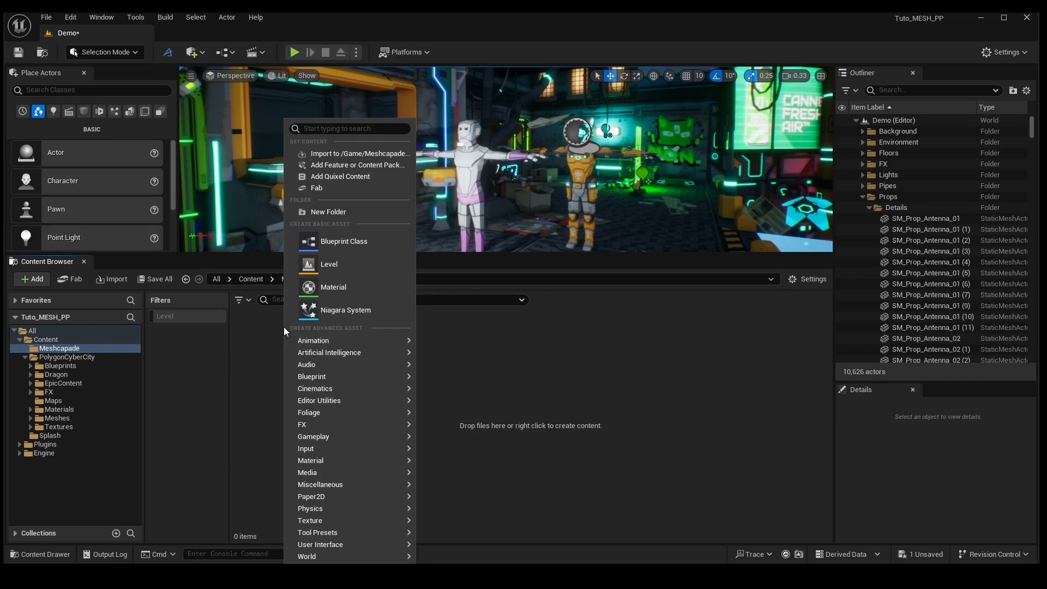
left_click(334, 155)
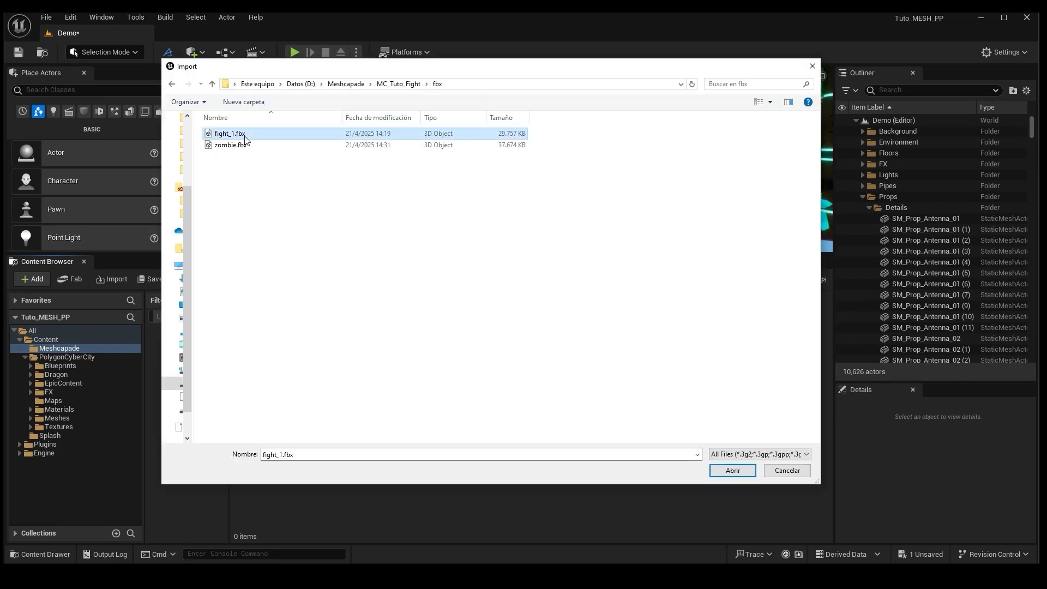
left_click(733, 471)
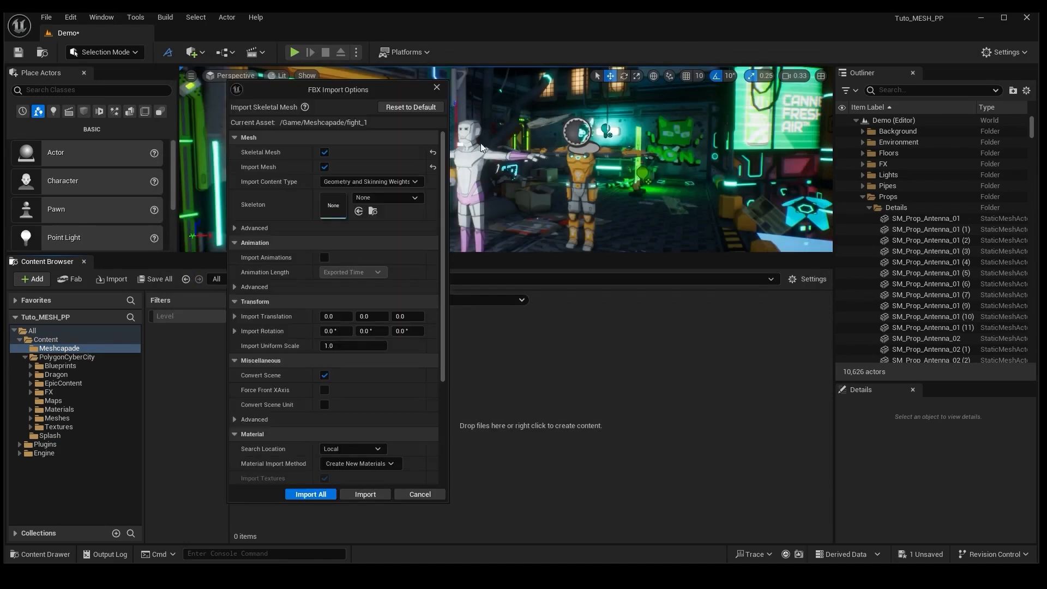
left_click(414, 197)
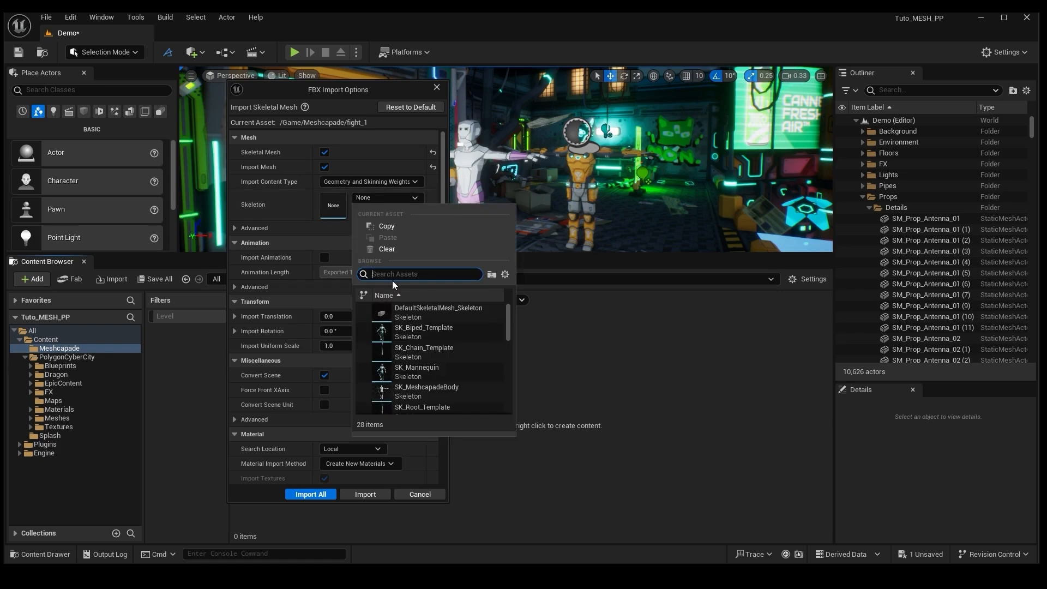
type("shc")
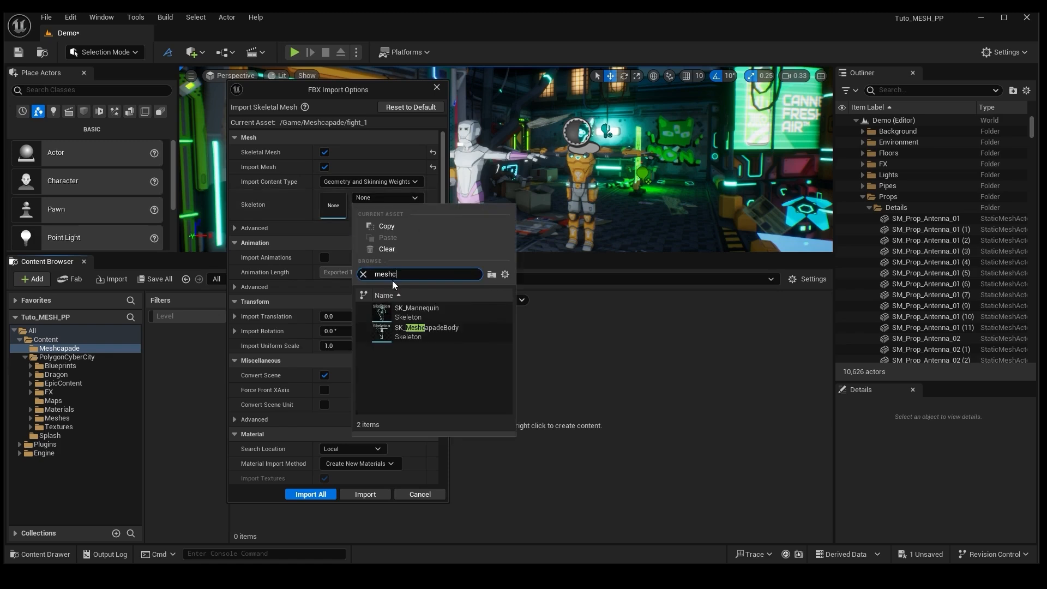
left_click(430, 332)
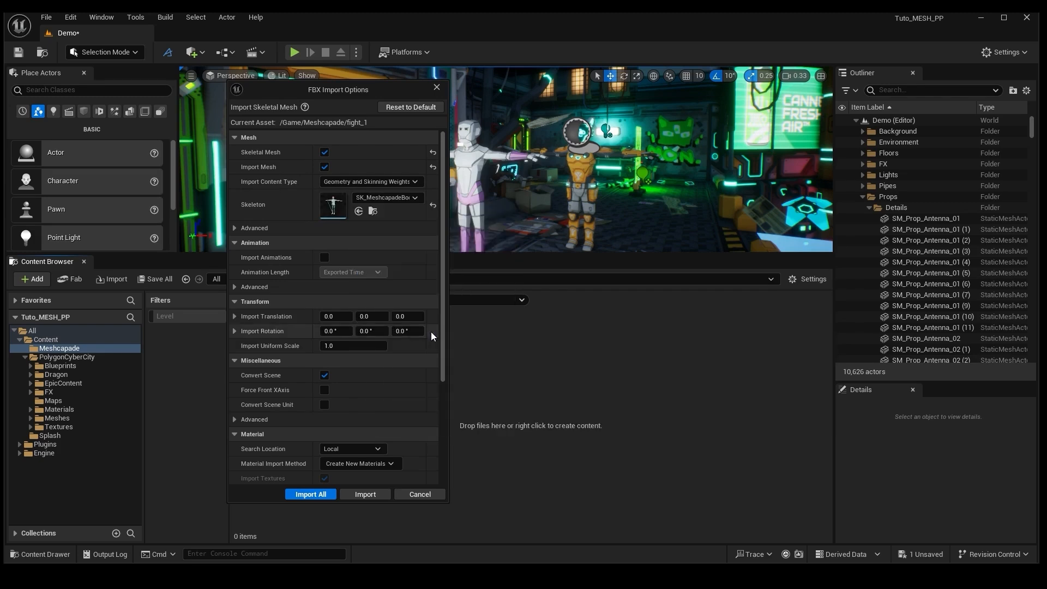
Enable morph target and animation import with Exported Time as the animation length, and import everything from fight_1.fbx.
left_click(235, 227)
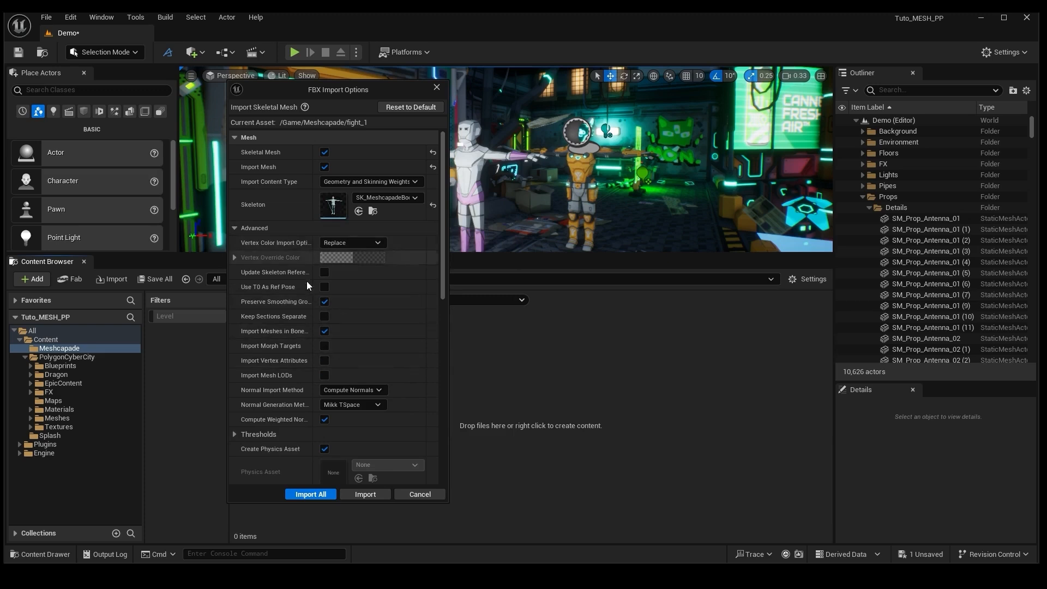
left_click(325, 345)
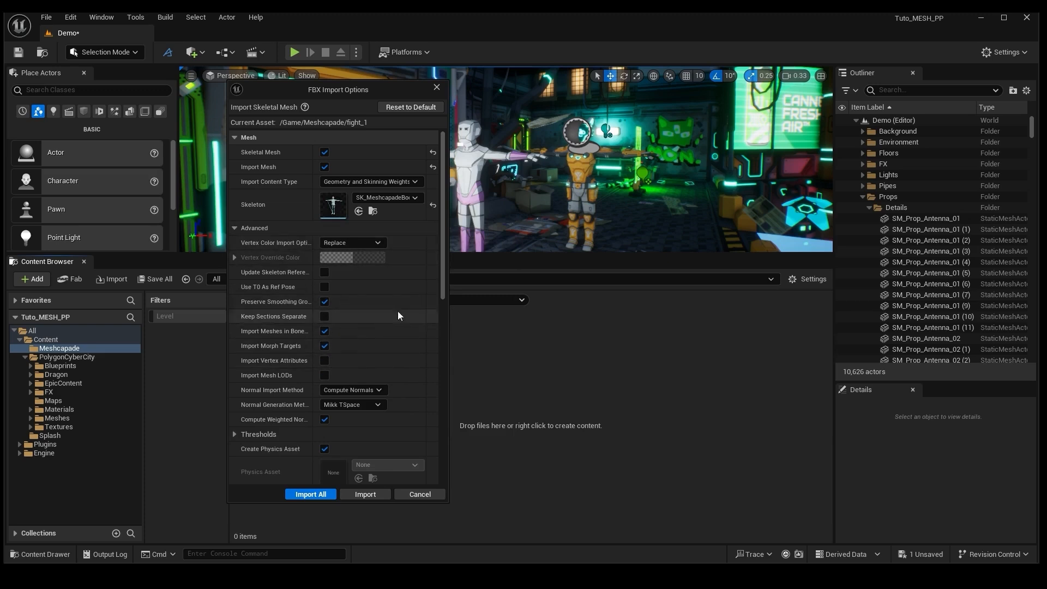
scroll(441, 283, "down", 5)
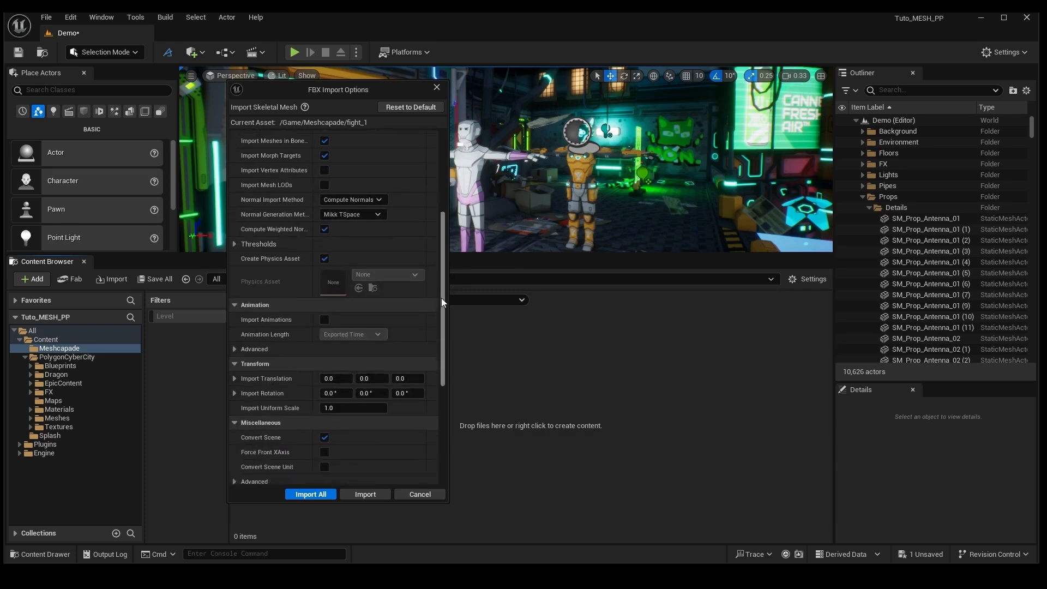
left_click_drag(439, 267, 443, 290)
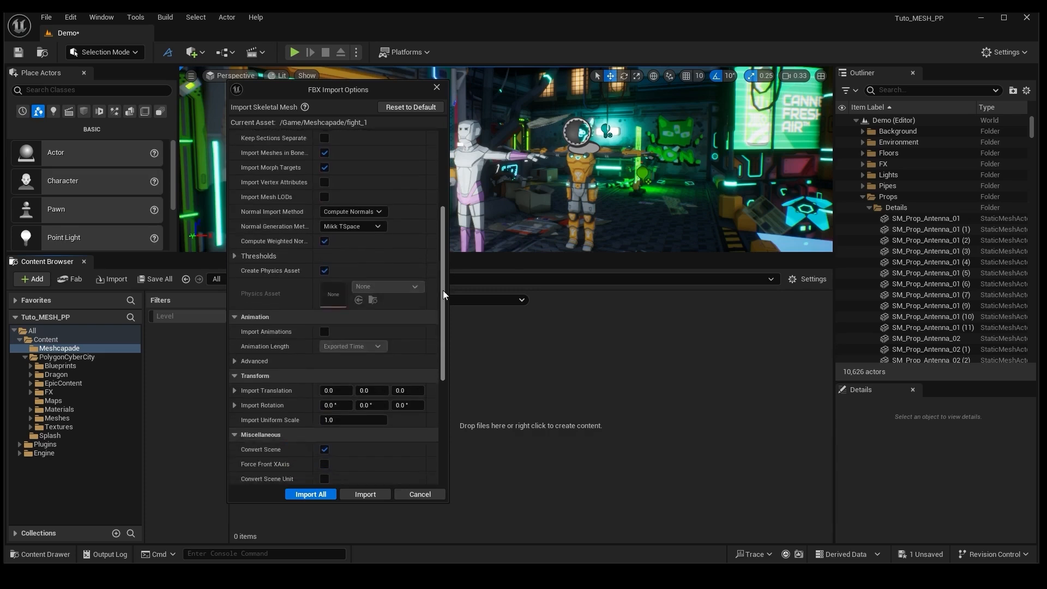
left_click(324, 332)
left_click(368, 348)
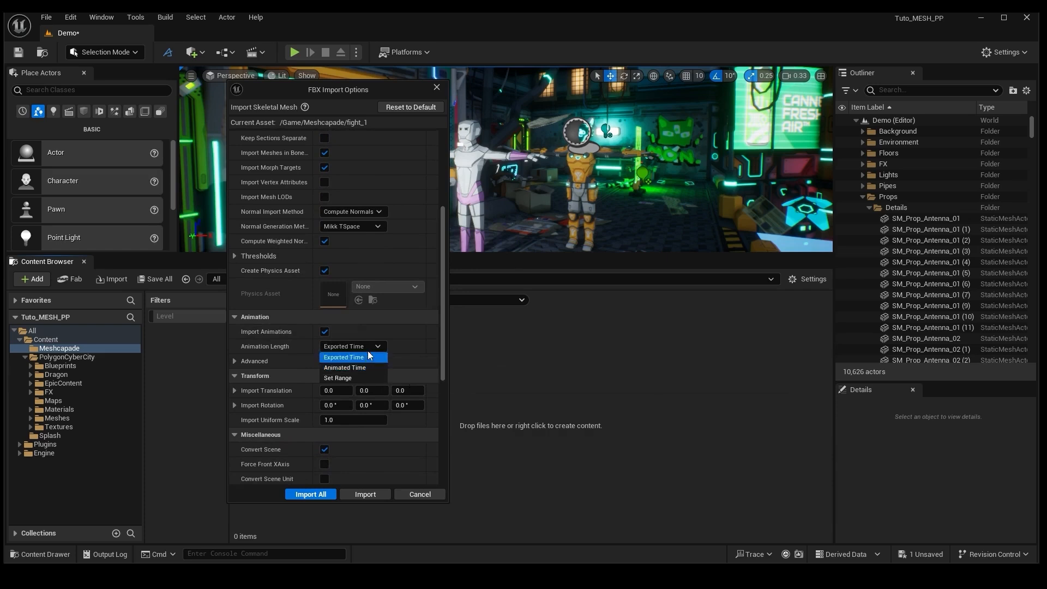
left_click(368, 356)
left_click(234, 361)
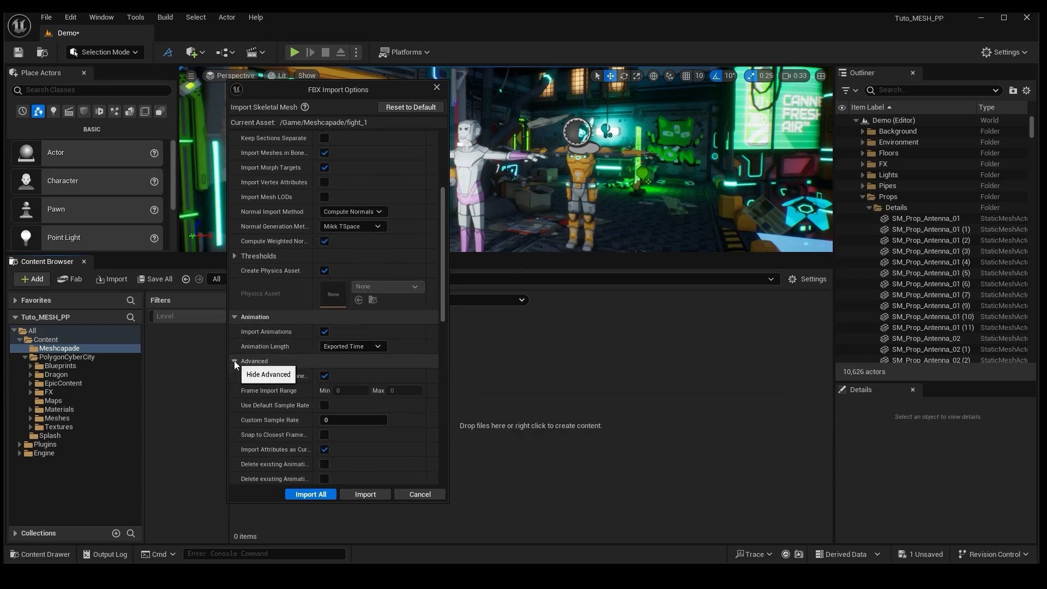
scroll(397, 352, "down", 2)
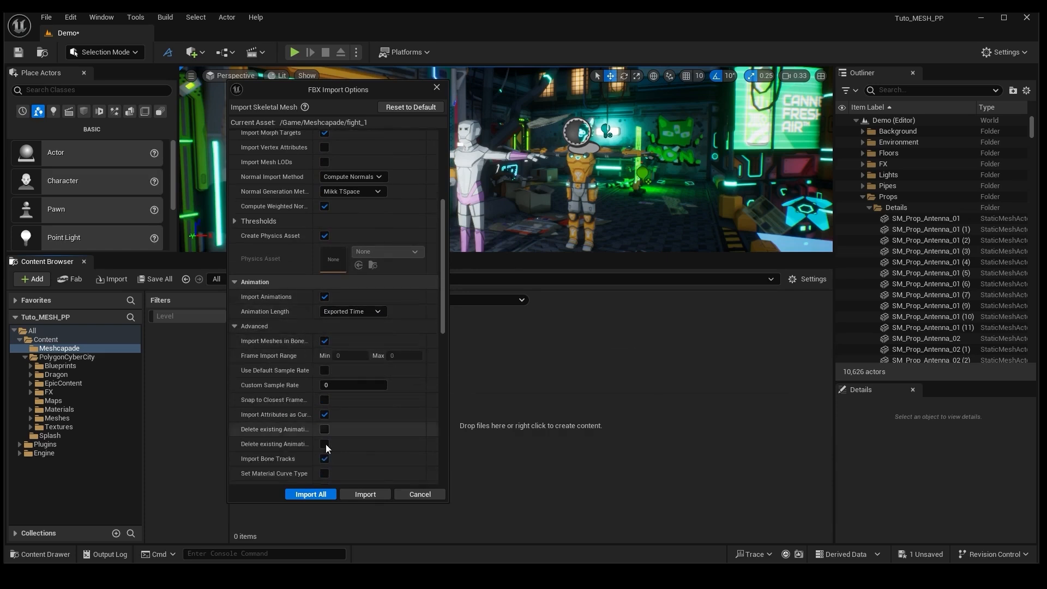
left_click_drag(443, 325, 436, 344)
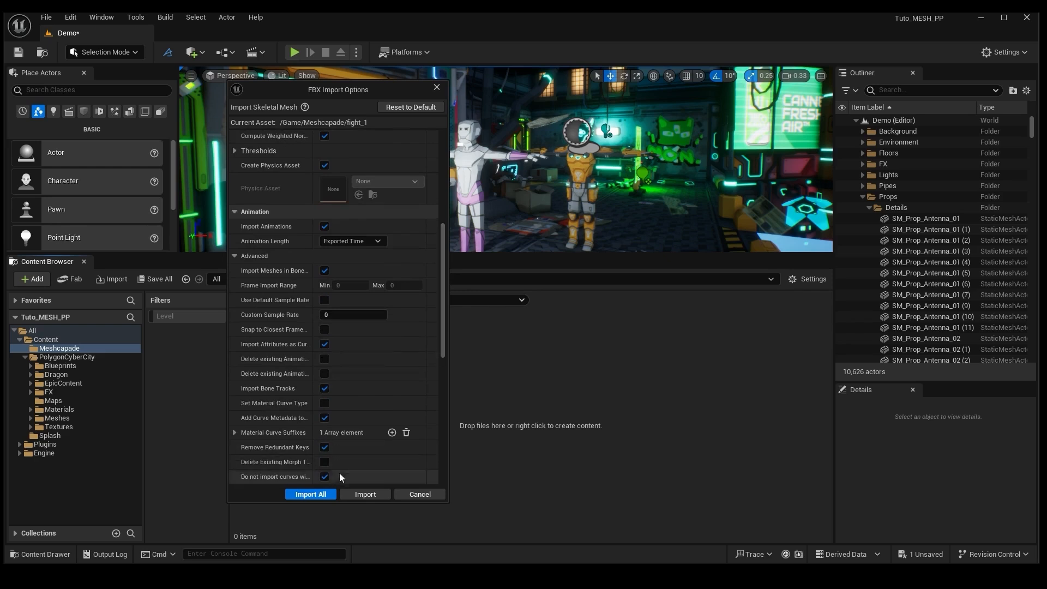
left_click(311, 494)
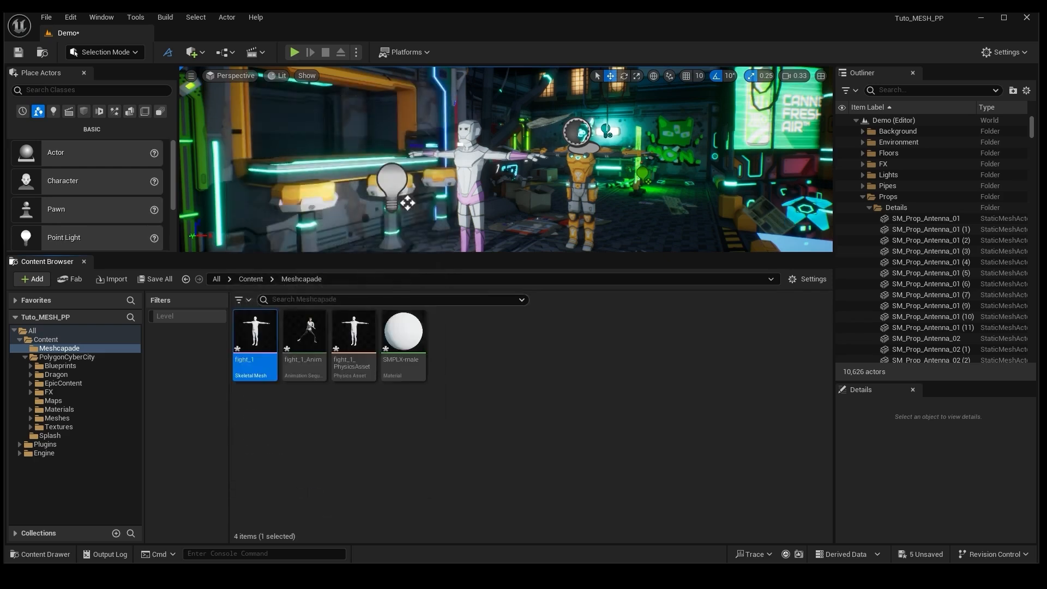
Choose zombie.fbx for import into the Meshcapade folder.
right_click(492, 375)
left_click(544, 150)
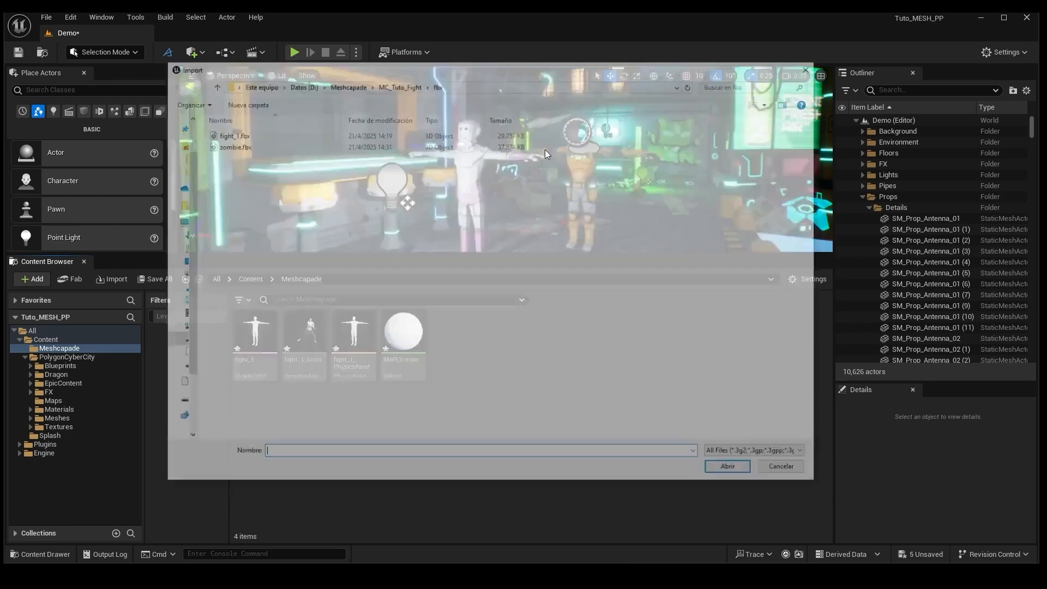
left_click(237, 145)
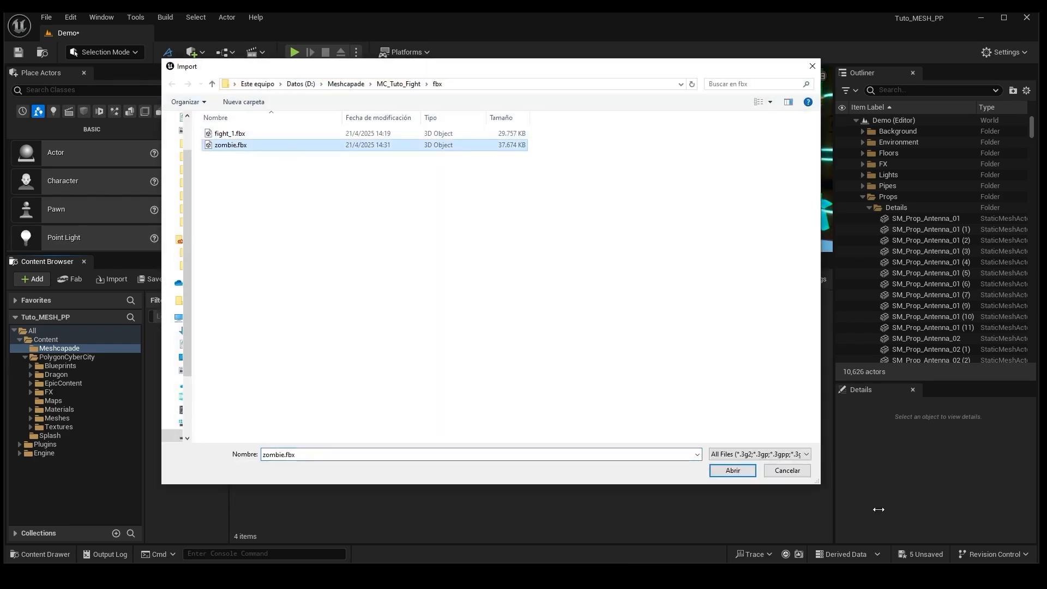
left_click(752, 472)
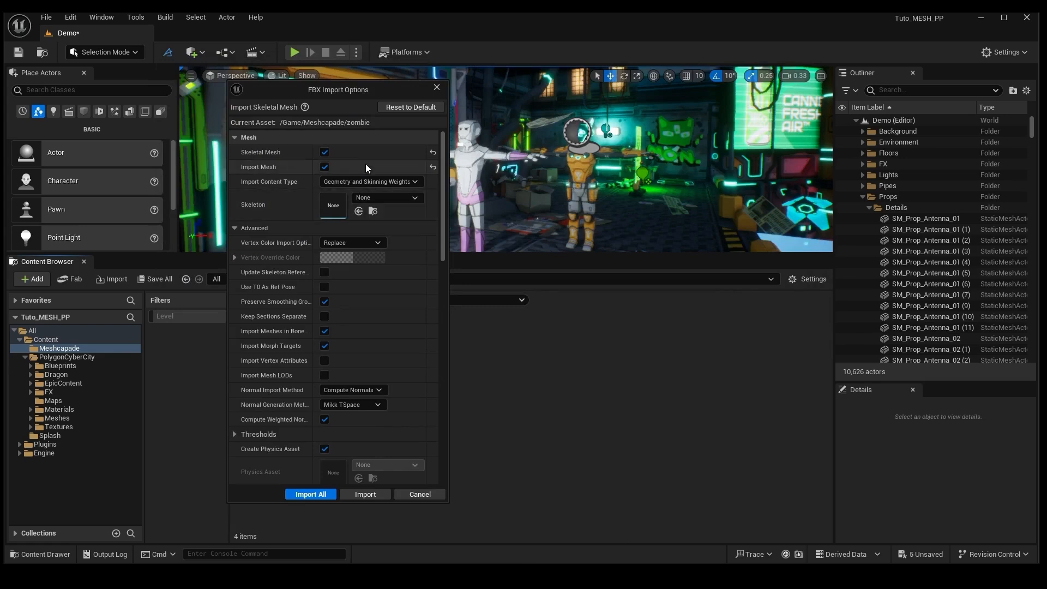
Assign the SK_MeshcapadeBody skeleton to the zombie mesh and import everything with the remaining options kept.
left_click(398, 198)
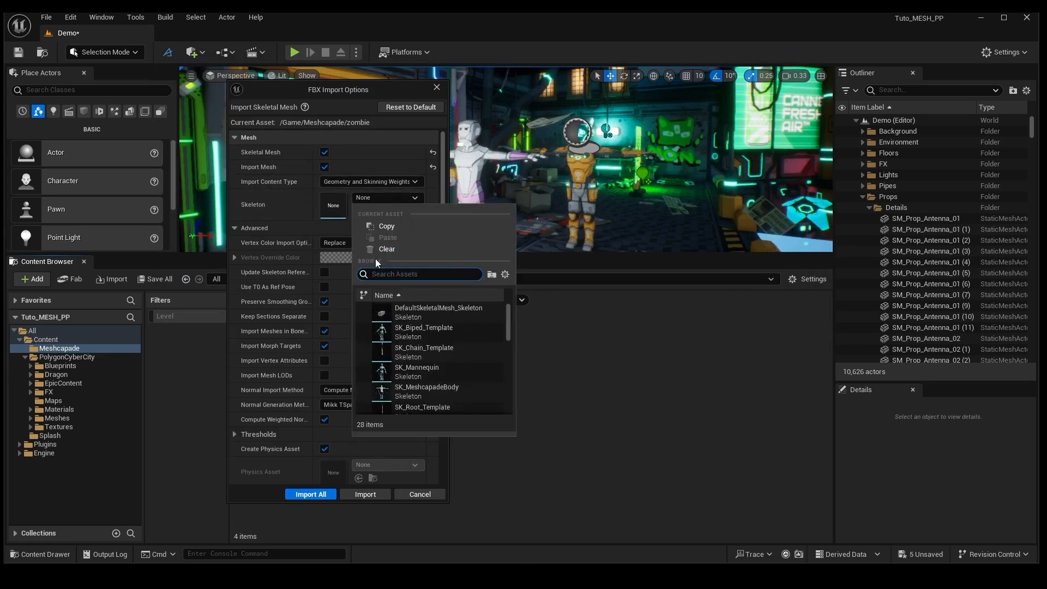
type("emshca")
type("m")
type("eshc")
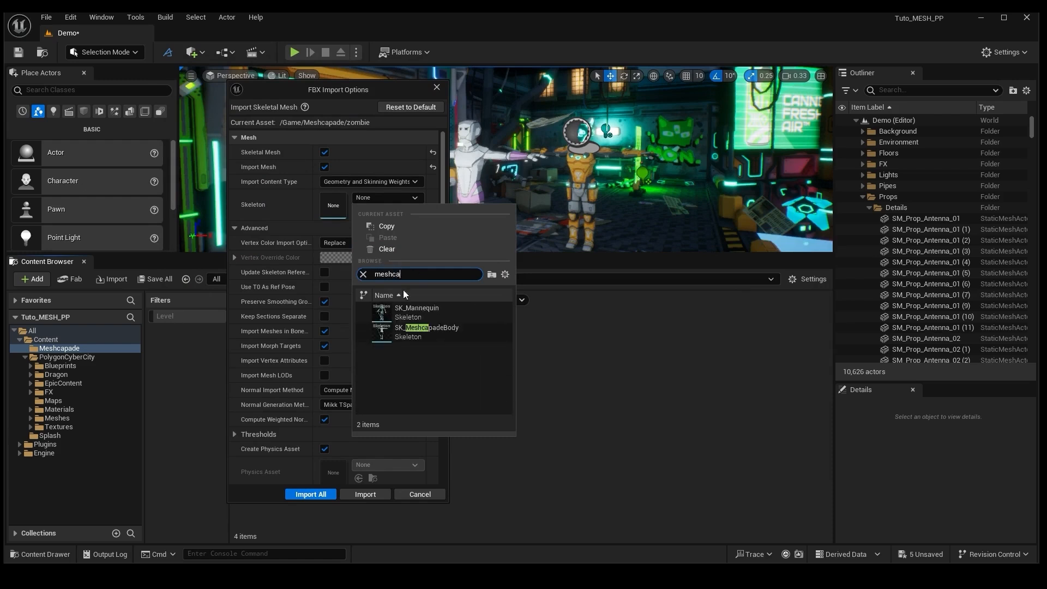
left_click(433, 320)
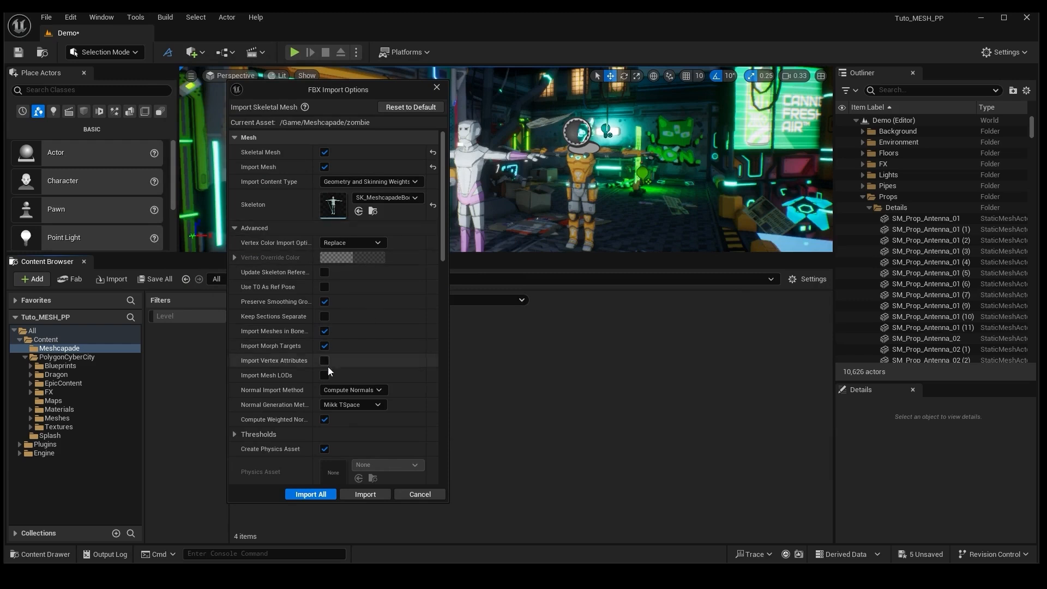
left_click_drag(446, 254, 452, 352)
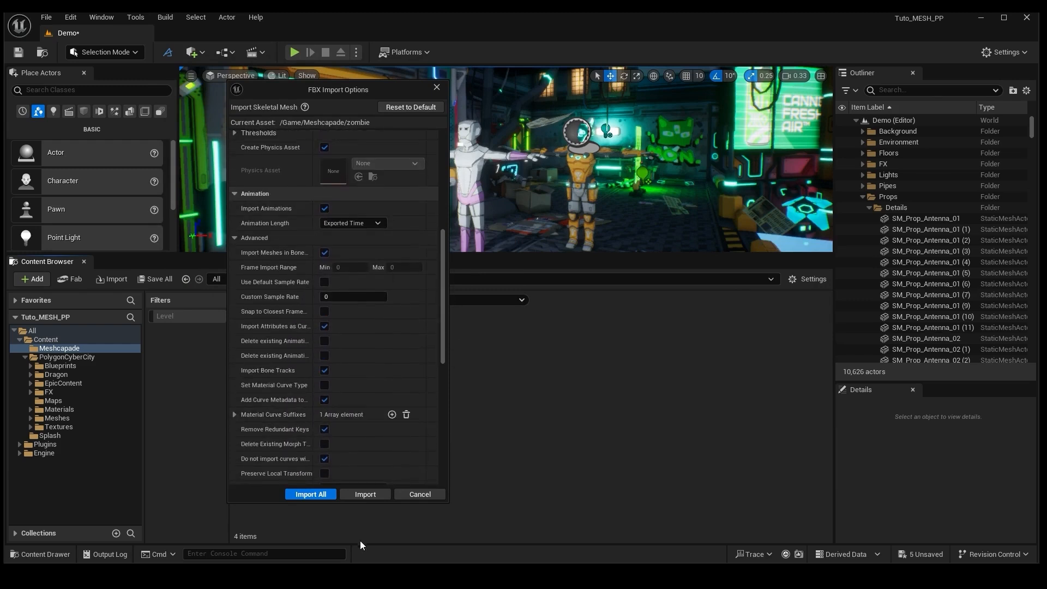
left_click(309, 495)
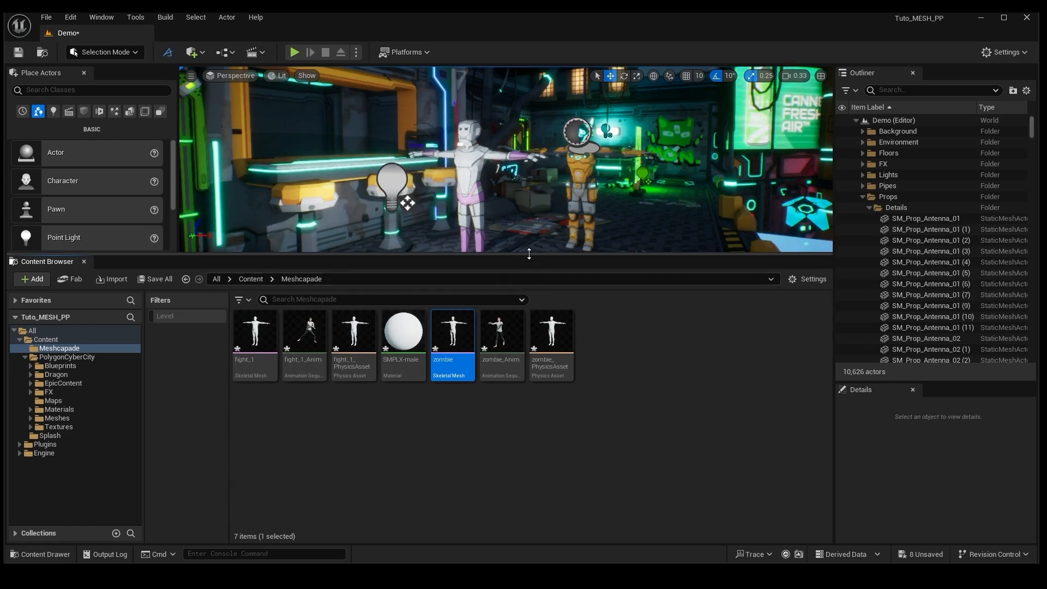
Enlarge the viewport and the Details area, and open the skeletal mesh asset of the female soldier character.
left_click_drag(533, 255, 532, 323)
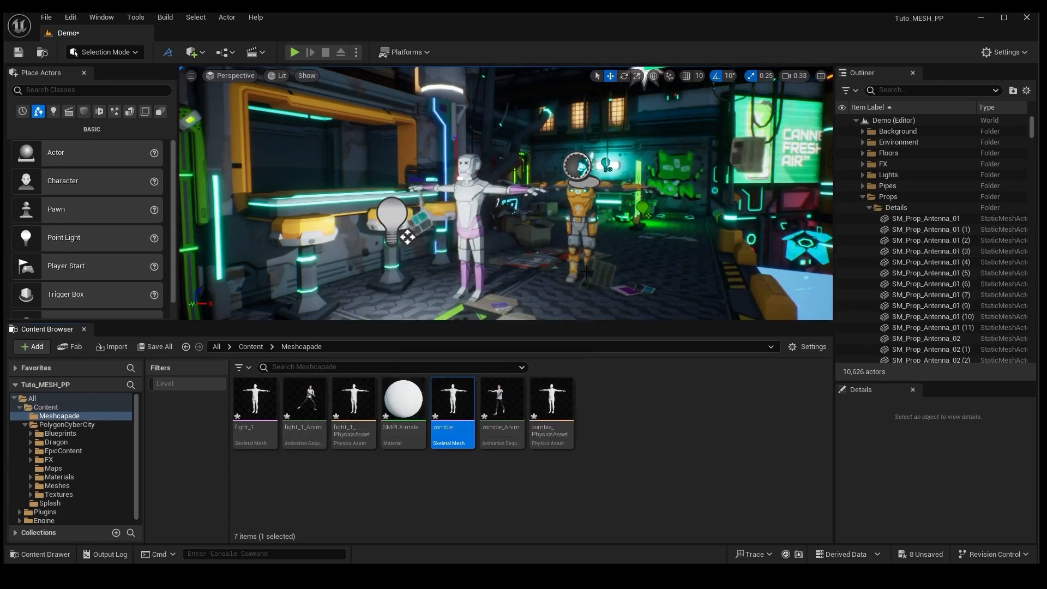
left_click(569, 201)
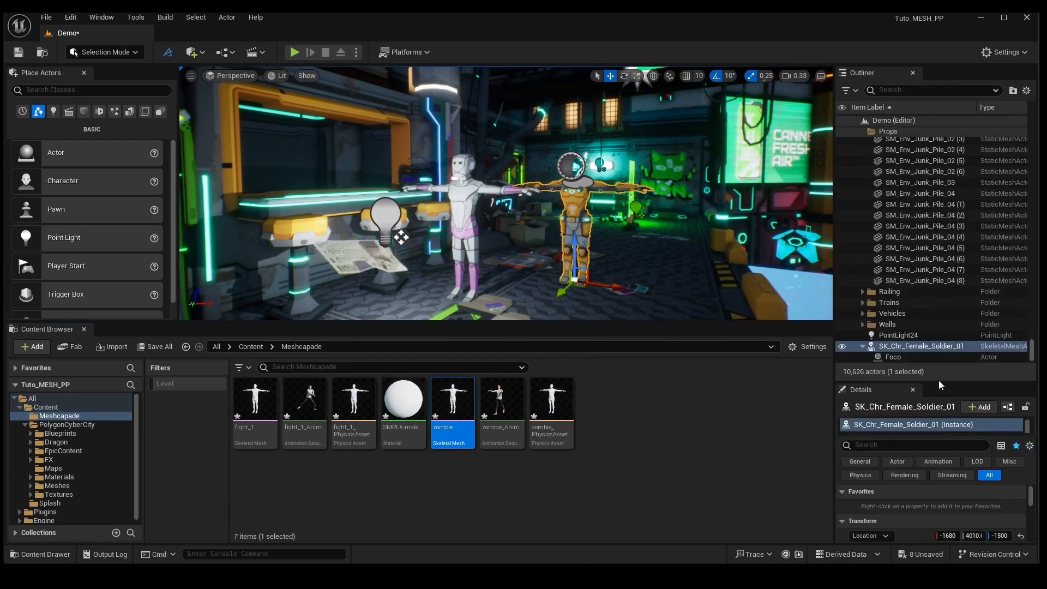
left_click_drag(943, 383, 938, 161)
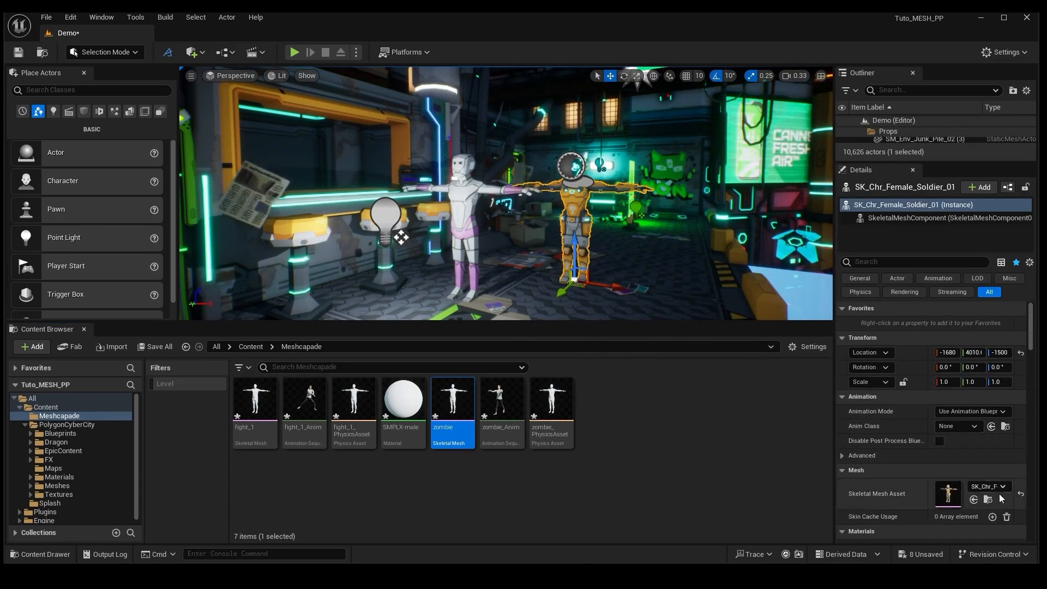
double_click(949, 493)
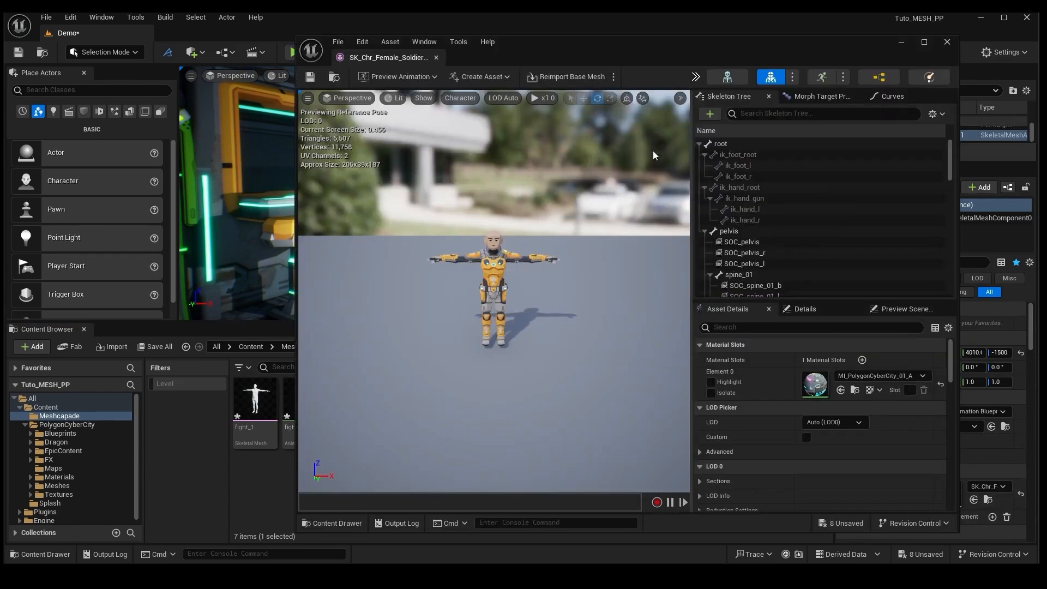
Open the soldier's skeleton, locate its SK_Mannequin preview mesh in the Content Browser, and close the asset editor.
left_click(728, 77)
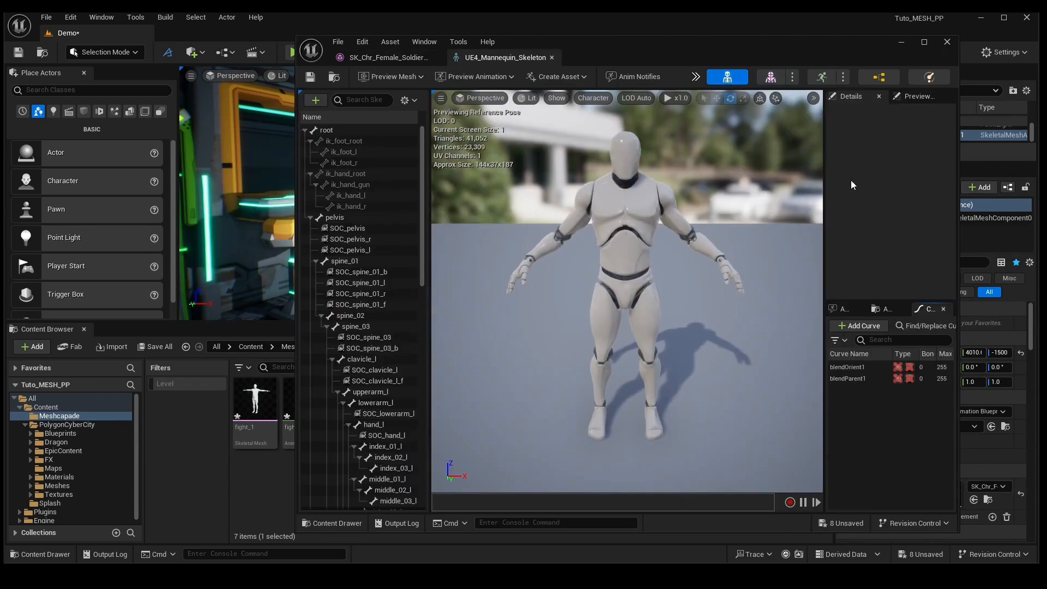
left_click(914, 96)
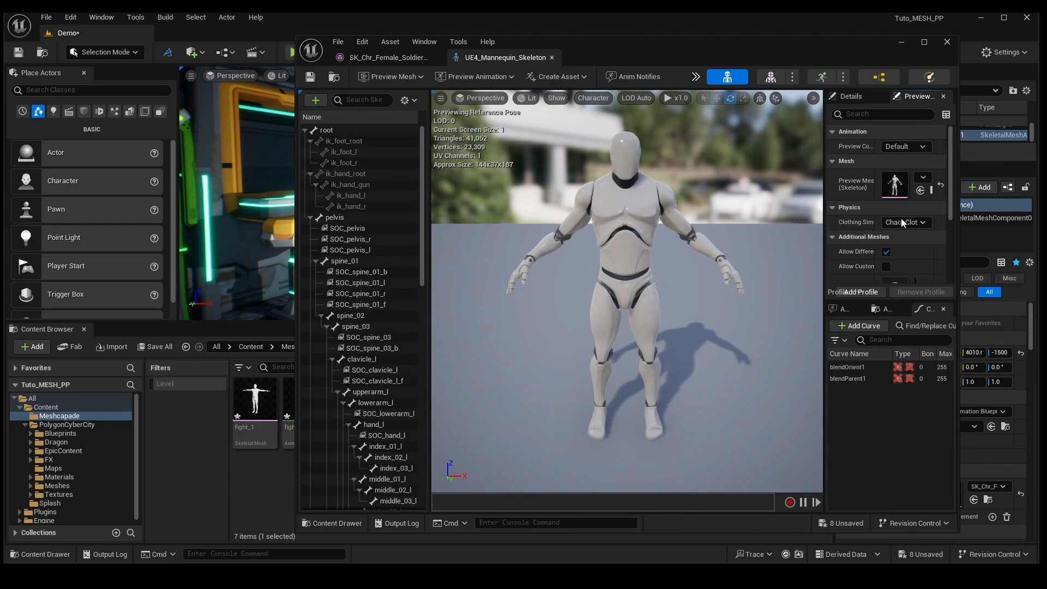
left_click_drag(823, 187, 756, 183)
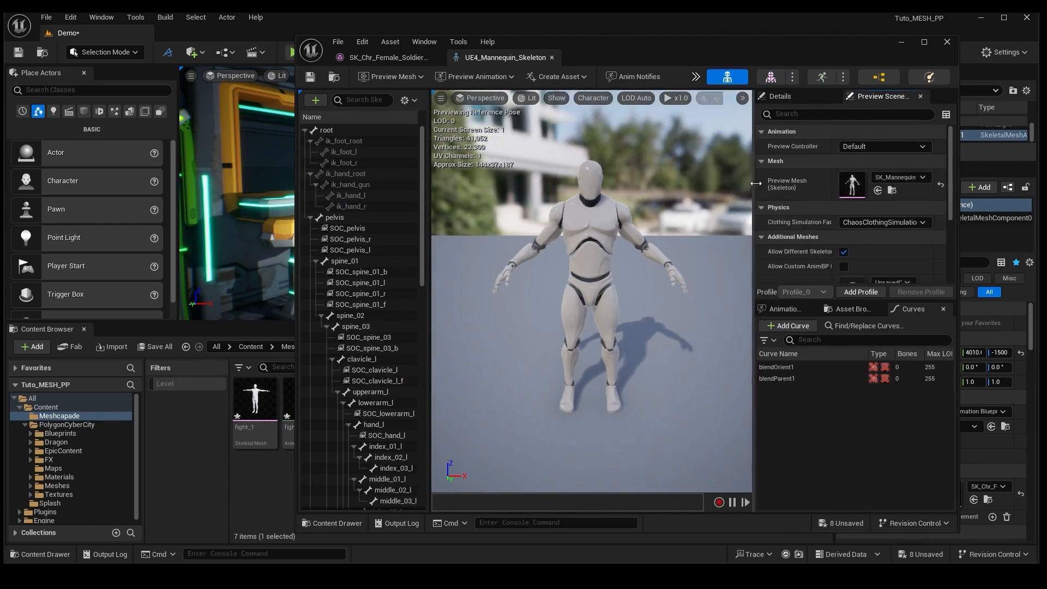
left_click(893, 191)
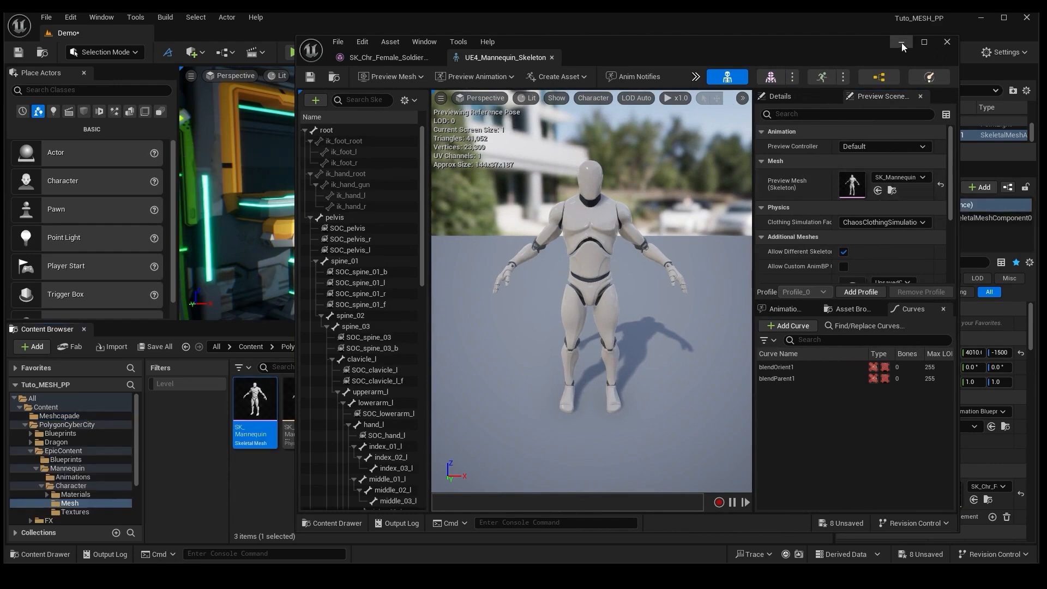
left_click(947, 42)
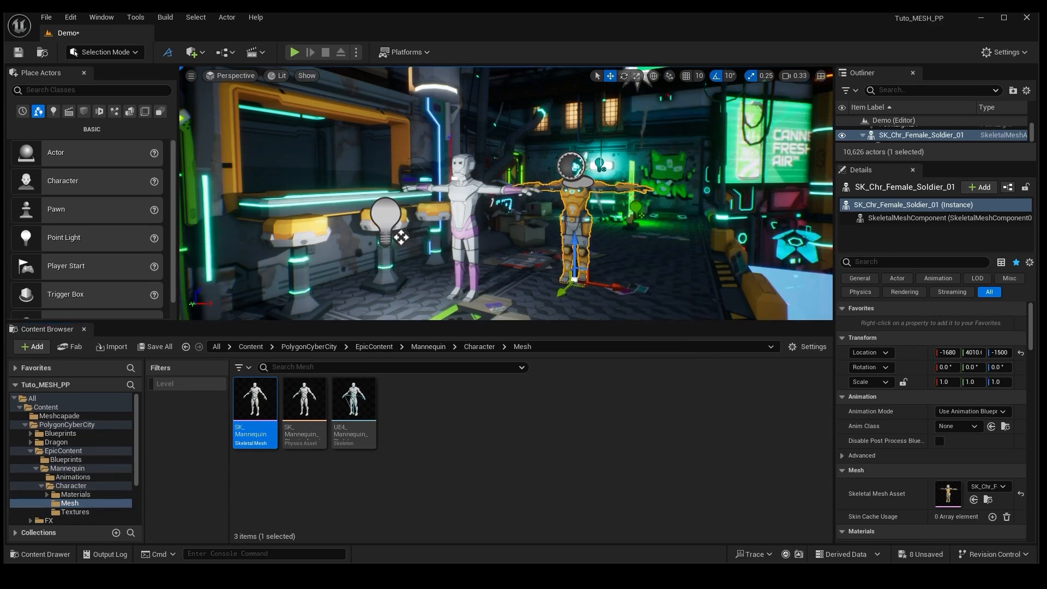
Open the skeletal mesh of the white and pink robot character and check which skeleton it uses.
double_click(465, 204)
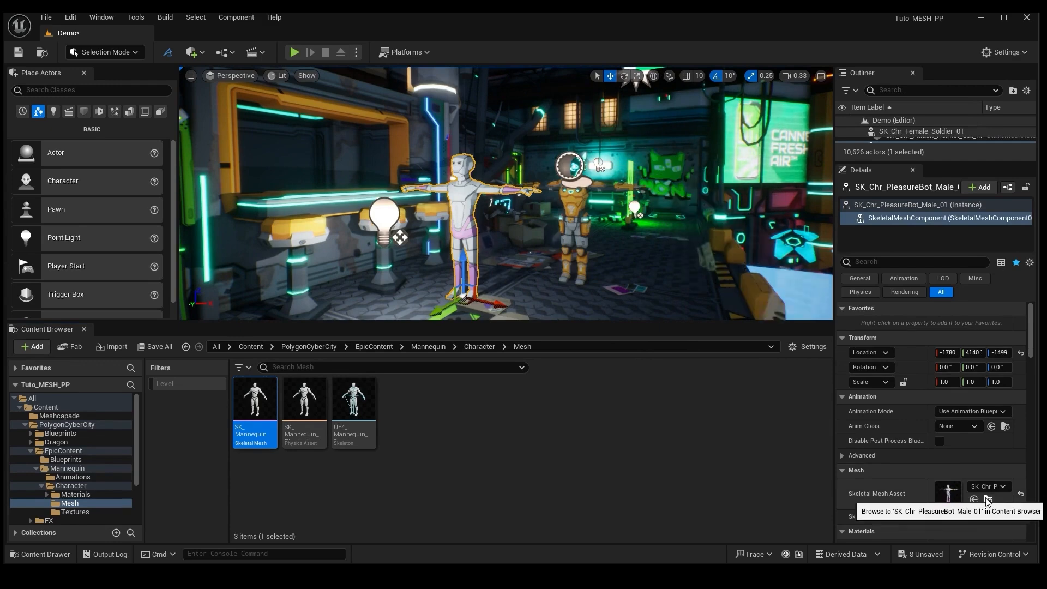
double_click(951, 488)
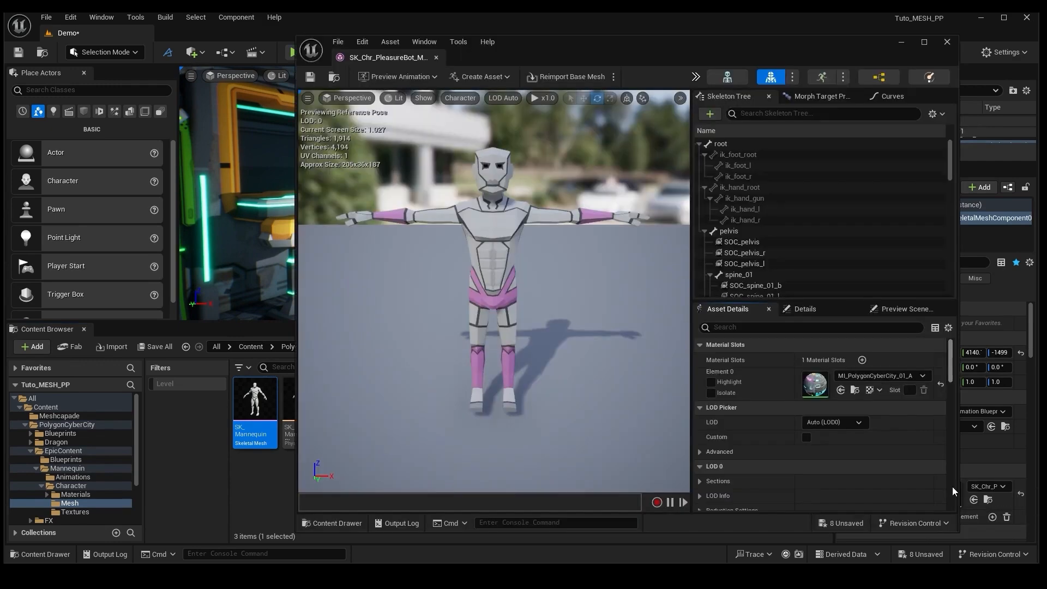
left_click(728, 78)
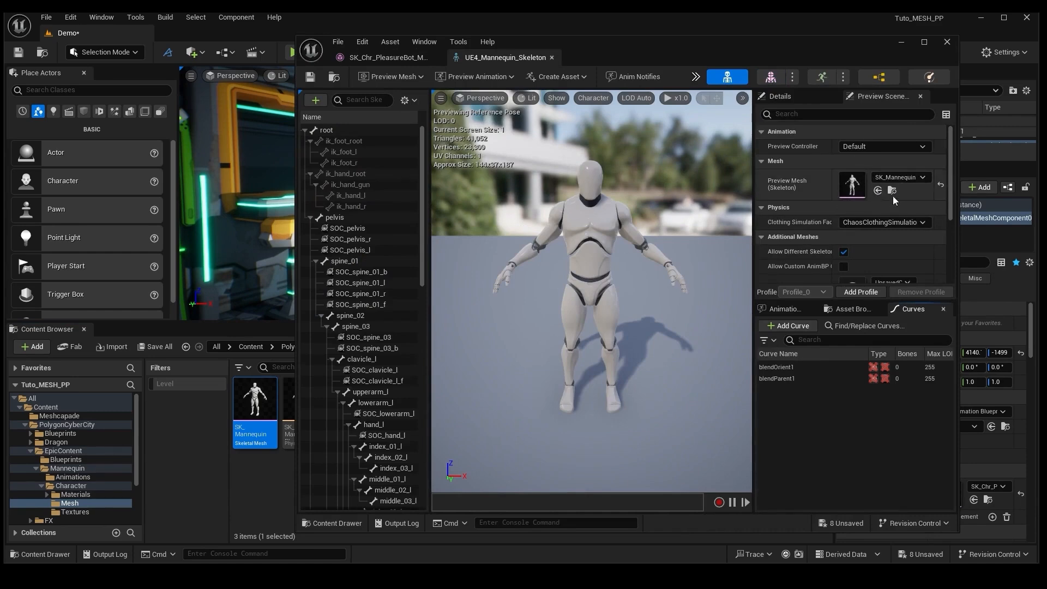
Close the skeleton editor, enlarge the Content Browser, and start retargeting fight_1_Anim from the Meshcapade folder.
left_click(947, 42)
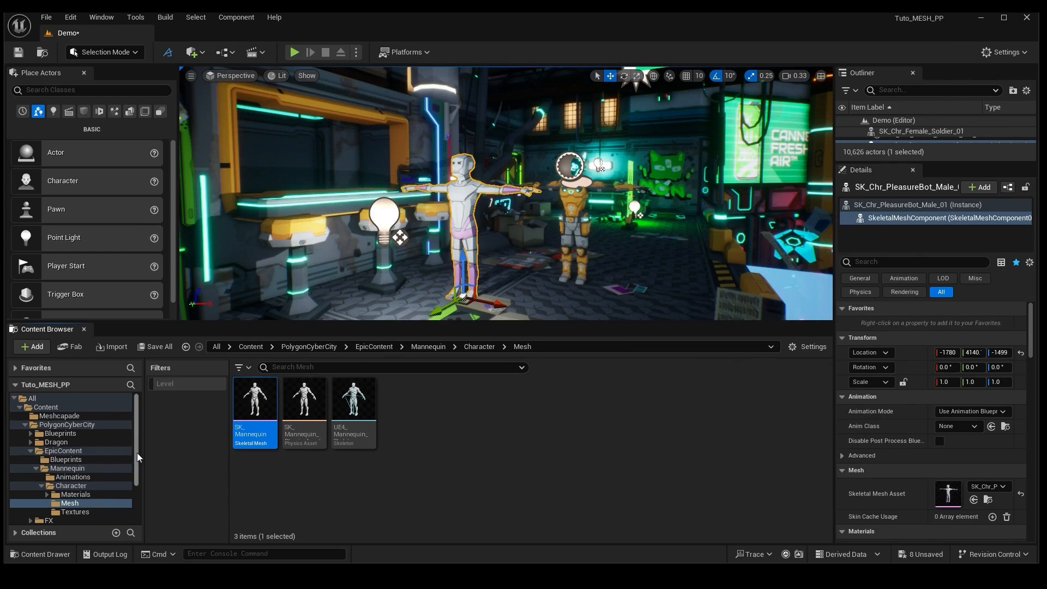
left_click_drag(310, 321, 310, 248)
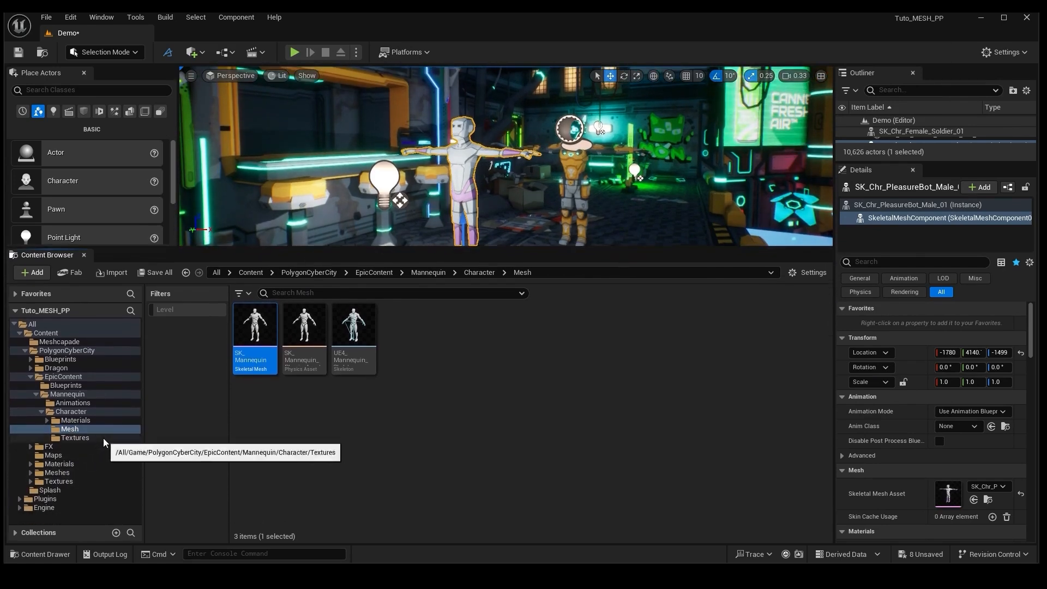
left_click(76, 343)
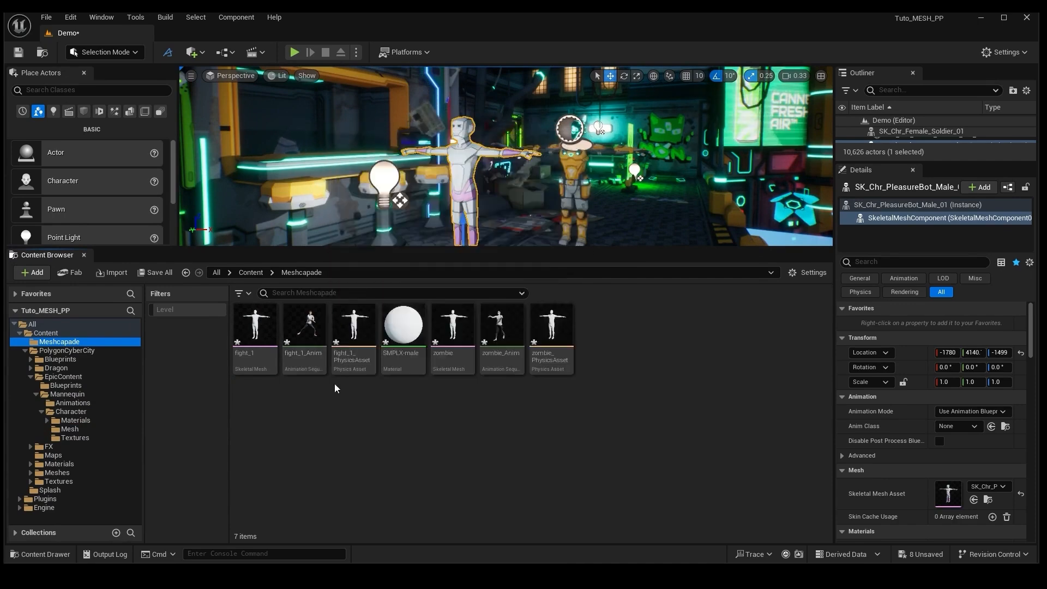
left_click(314, 342)
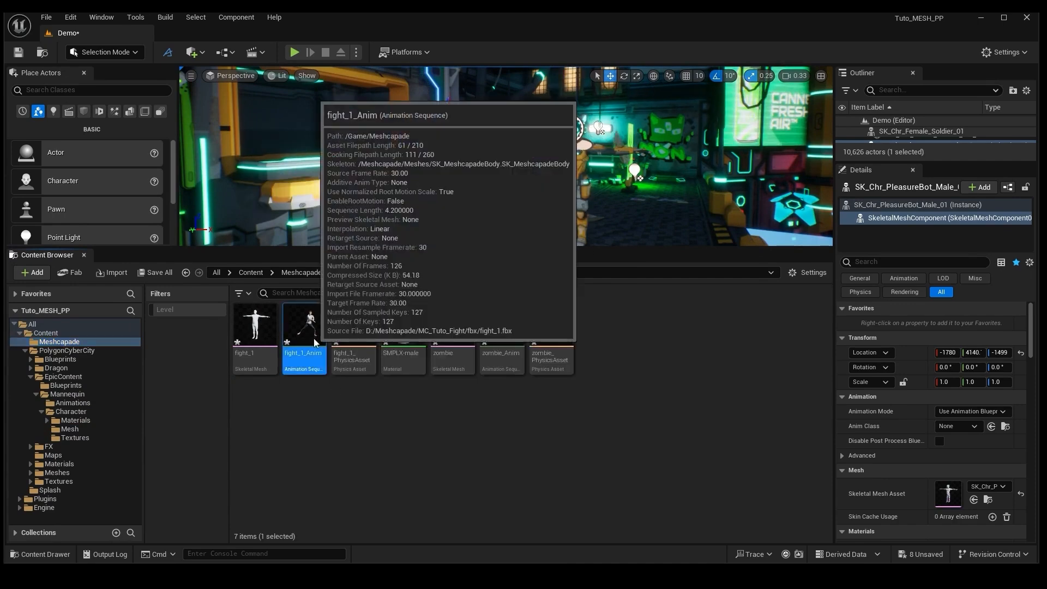
right_click(314, 342)
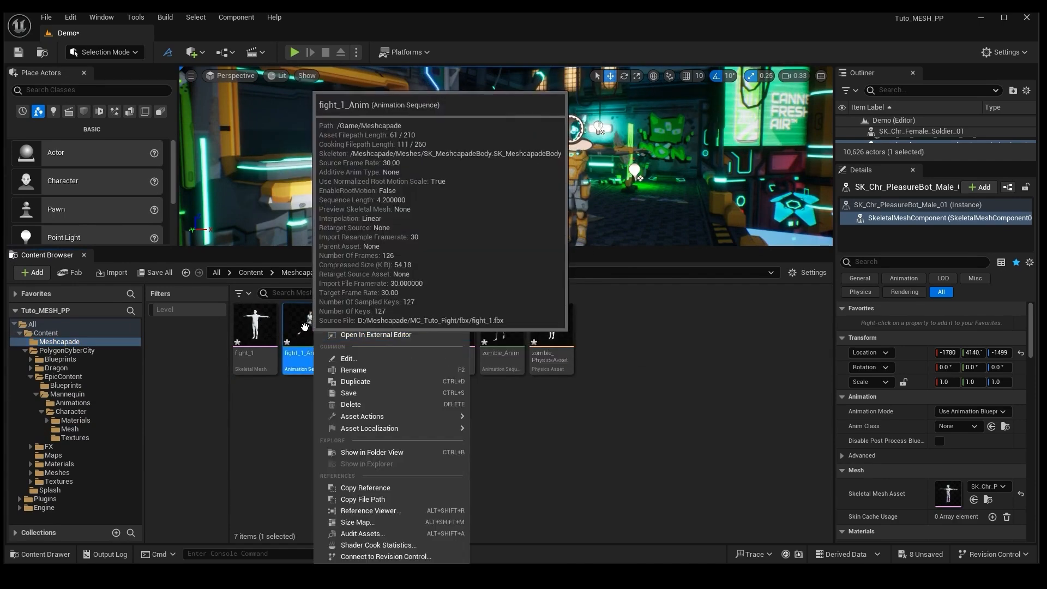
left_click(385, 252)
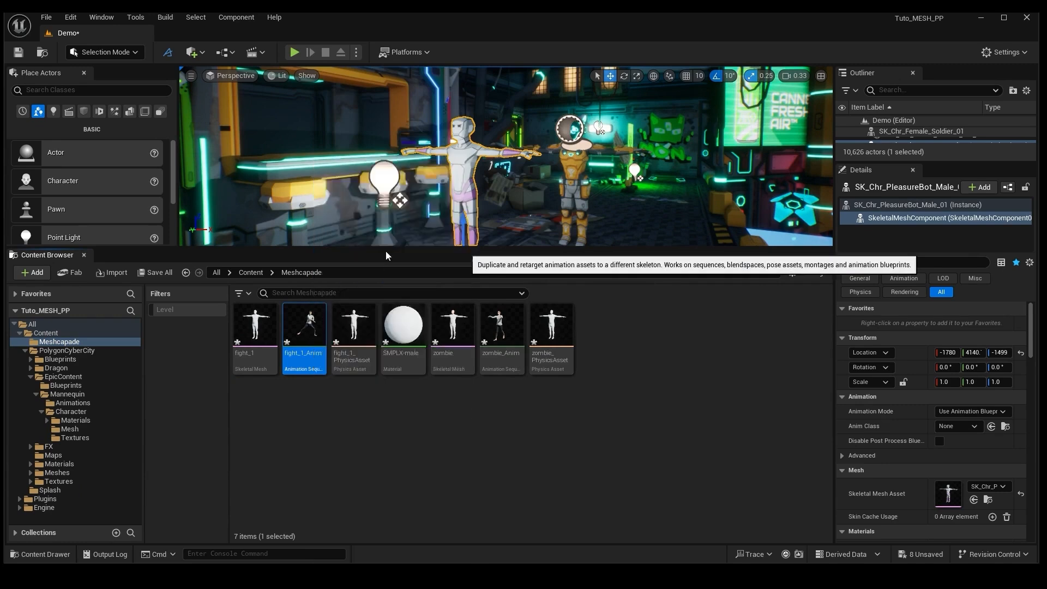
left_click_drag(478, 94, 710, 53)
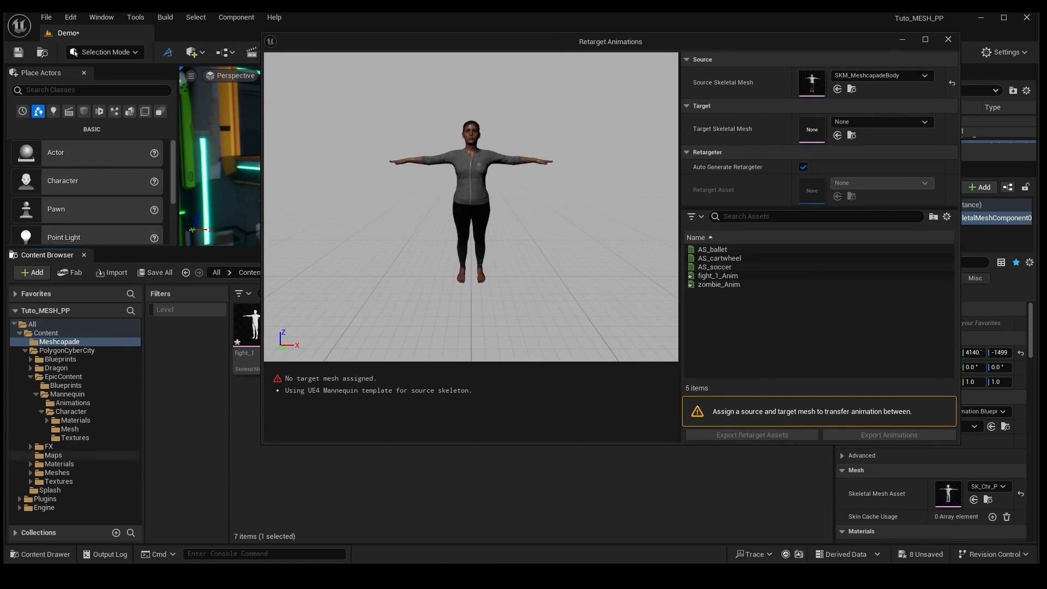
Assign SK_Mannequin from the Mannequin Character Mesh folder as the target skeletal mesh for the retargeting.
left_click(85, 430)
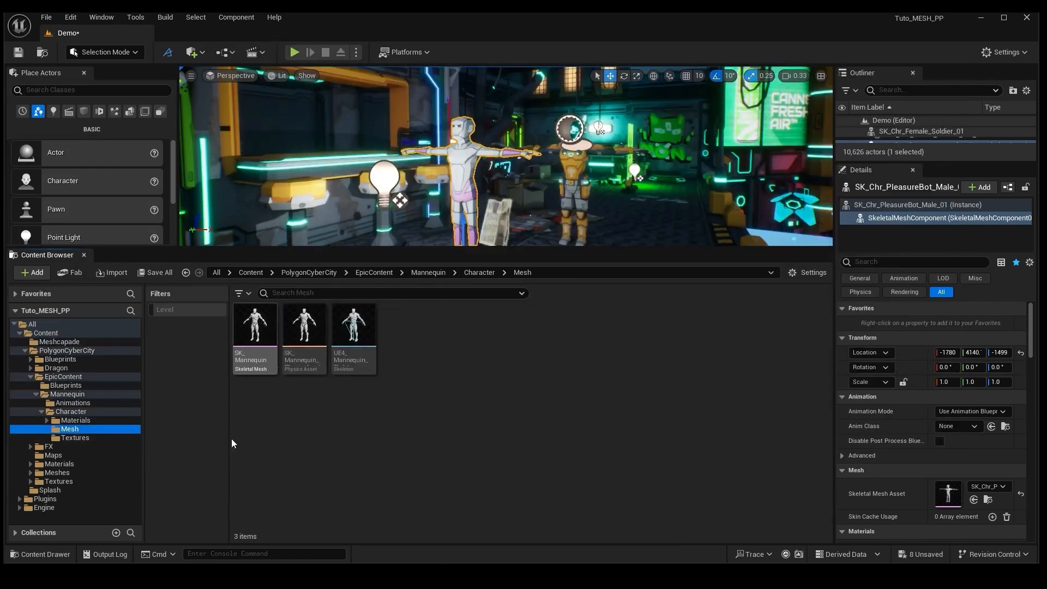
mouse_move(169, 578)
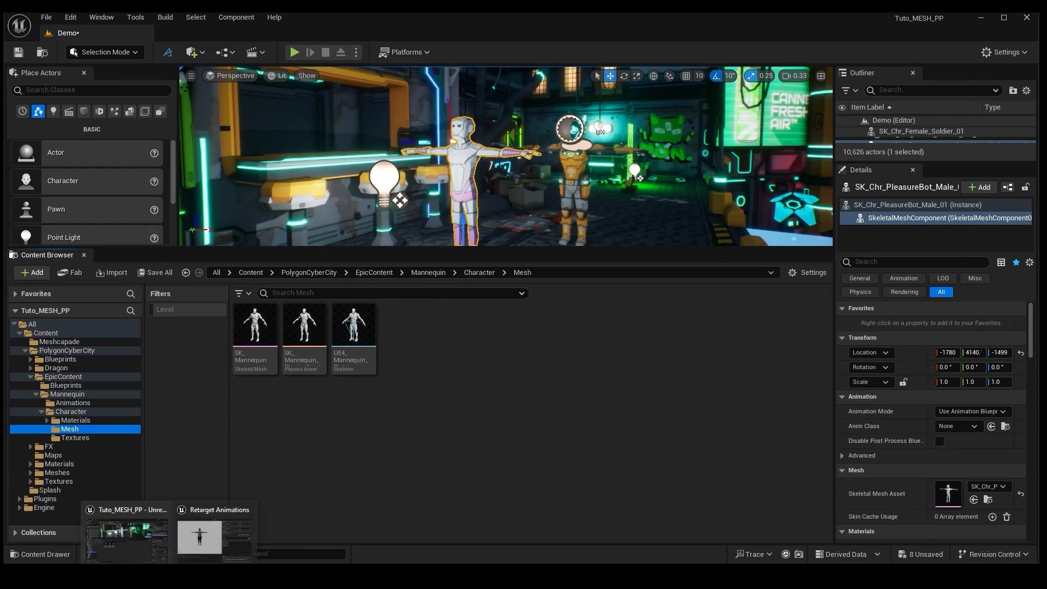
left_click(226, 543)
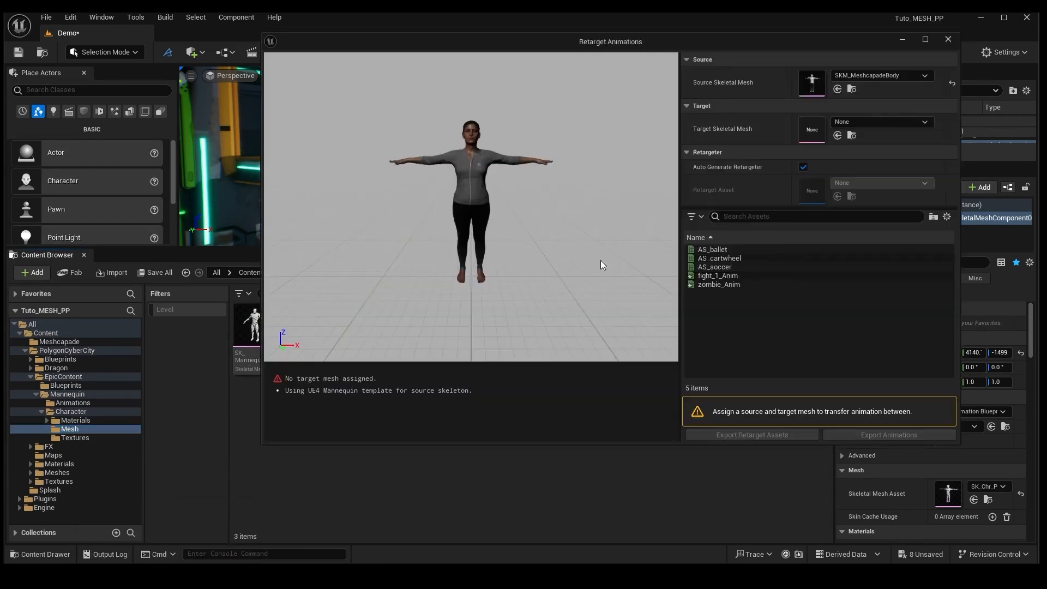
left_click_drag(262, 147, 415, 146)
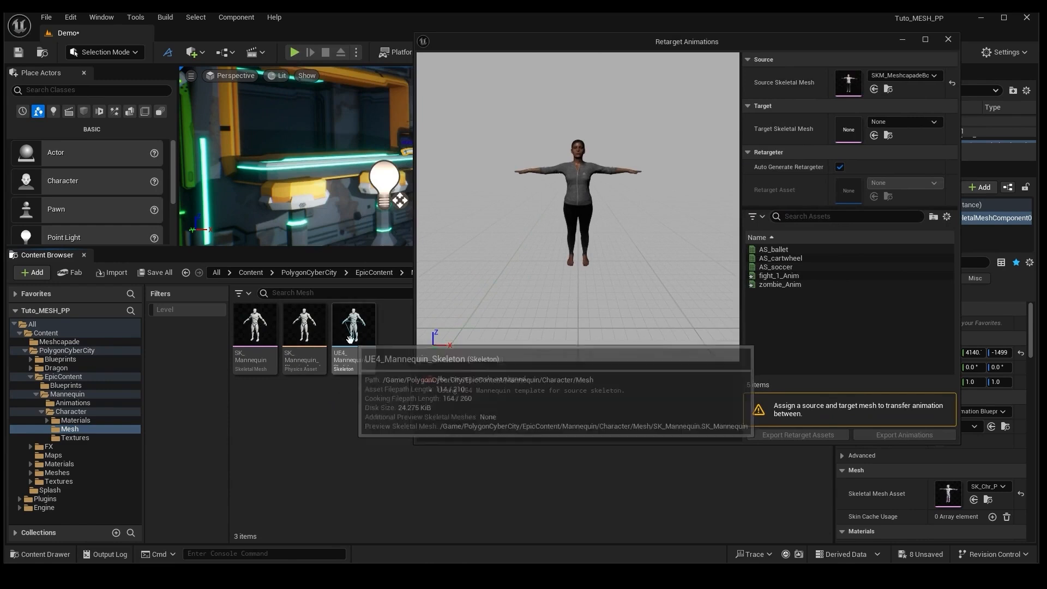
left_click(255, 328)
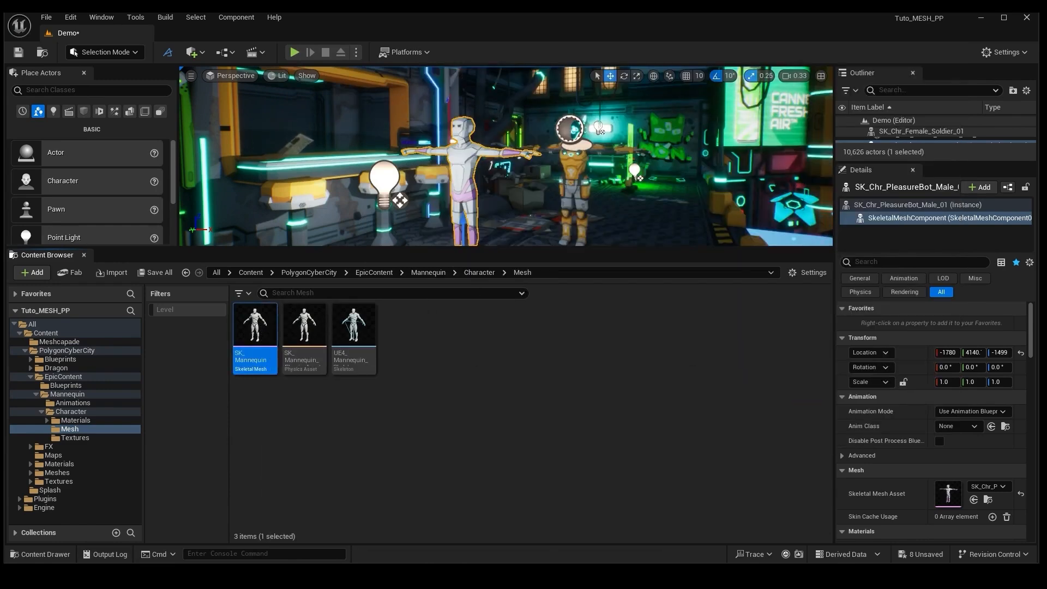
mouse_move(280, 543)
left_click(215, 543)
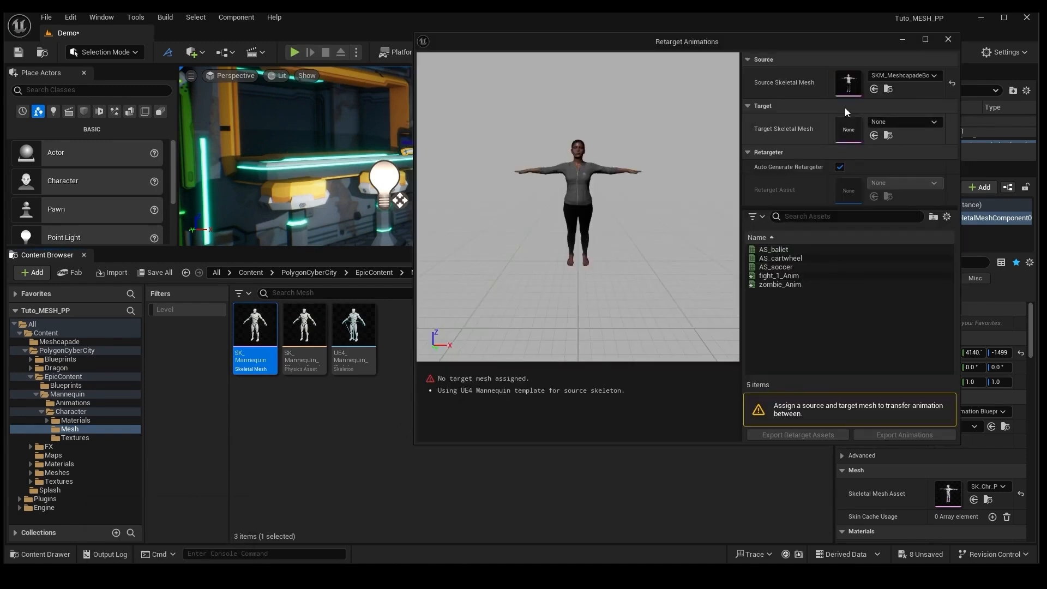
left_click(874, 136)
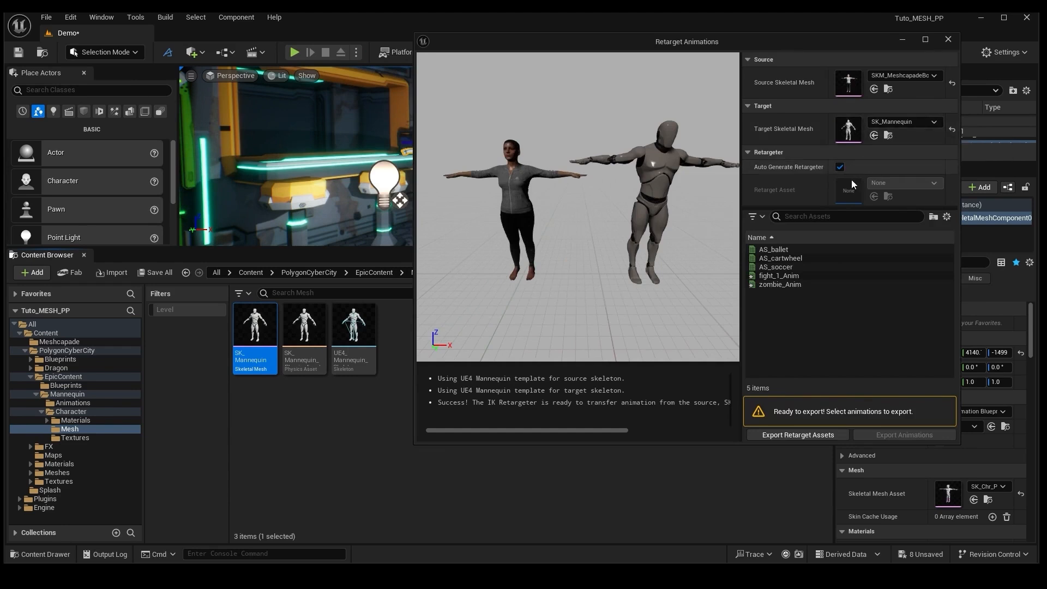
Preview fight_1_Anim on the source and target characters in the retargeting window.
left_click(794, 276)
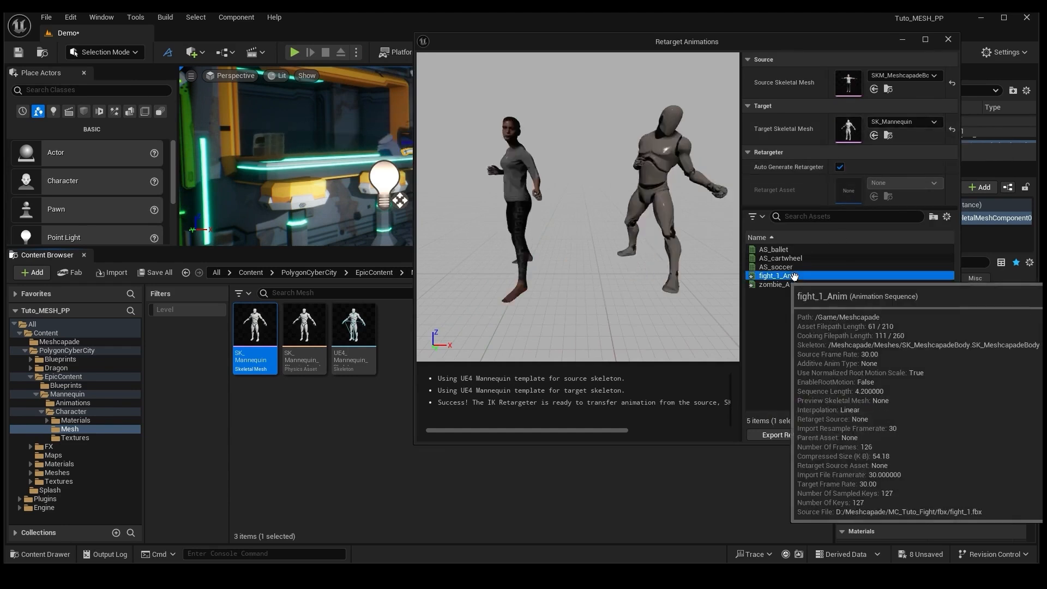
left_click_drag(578, 207, 583, 163)
middle_click_drag(584, 207, 581, 137)
scroll(578, 207, "down", 6)
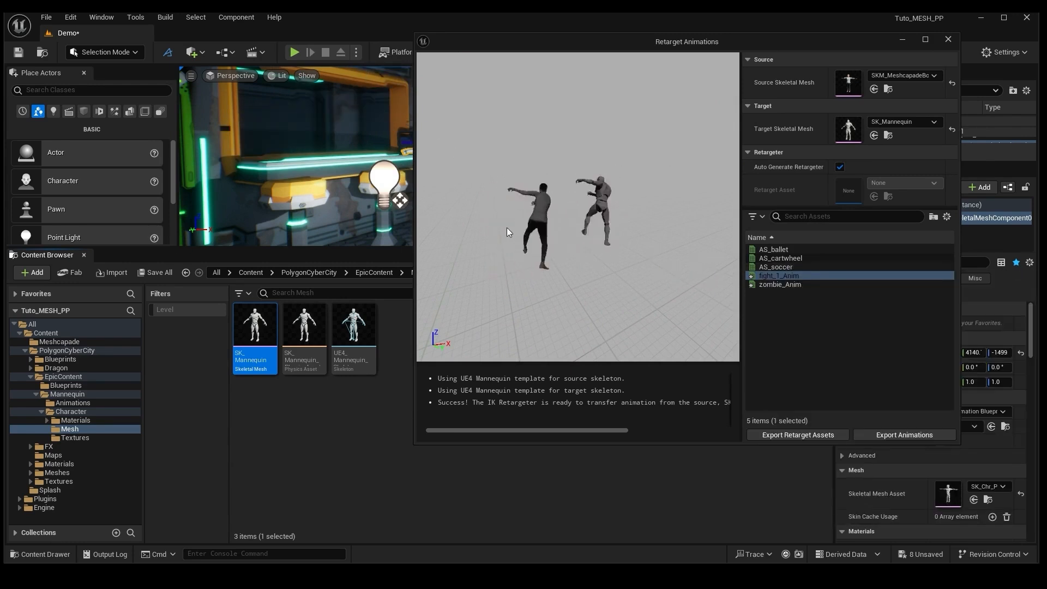
Export the retarget assets into a new folder named Retarget inside Meshcapade, and close the retargeting window.
left_click(797, 434)
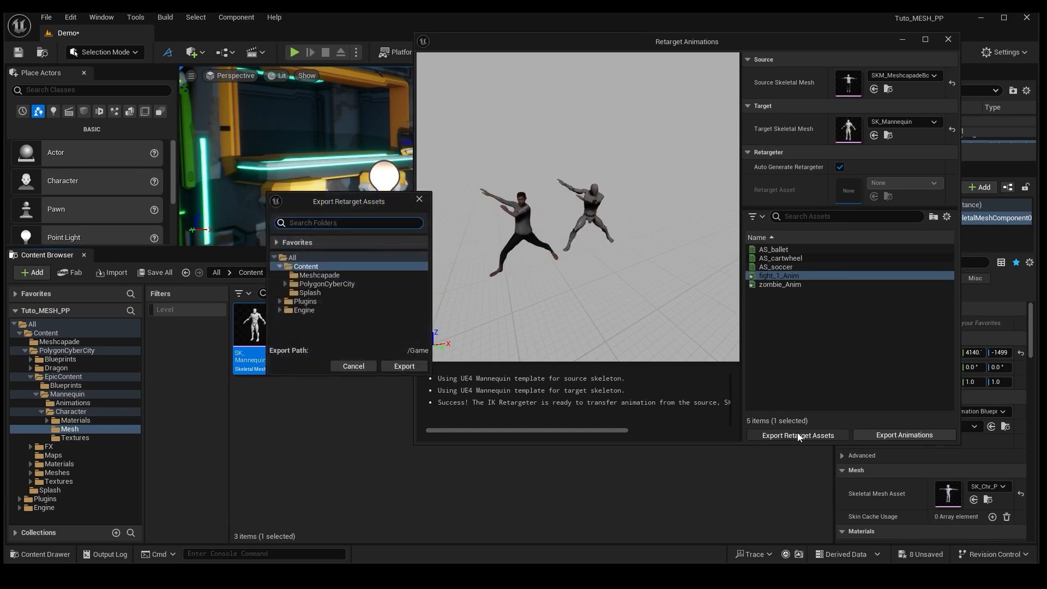
left_click(305, 277)
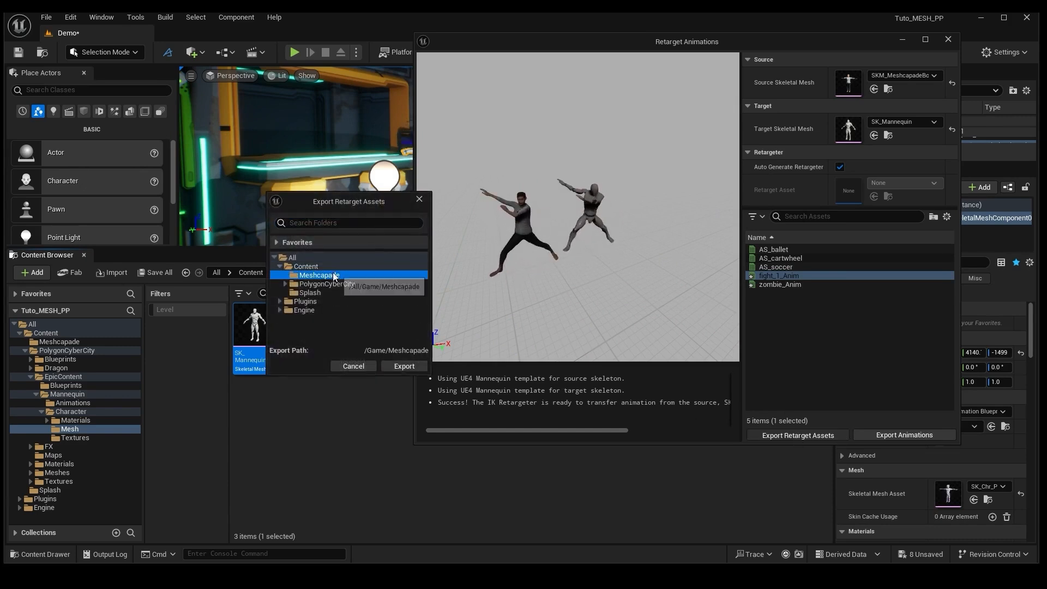
right_click(335, 276)
left_click(374, 283)
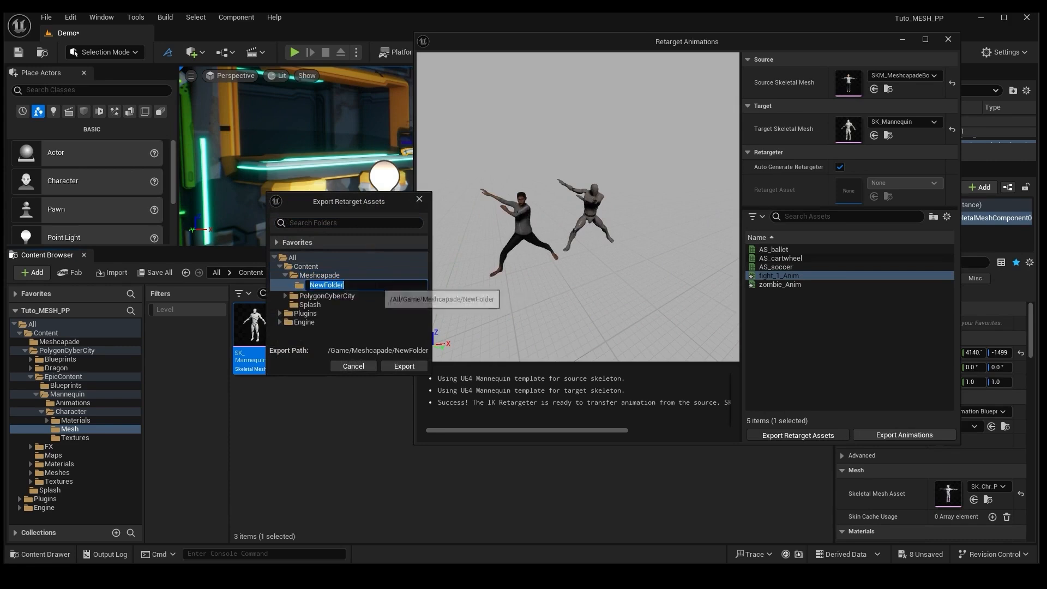
type("Retarget")
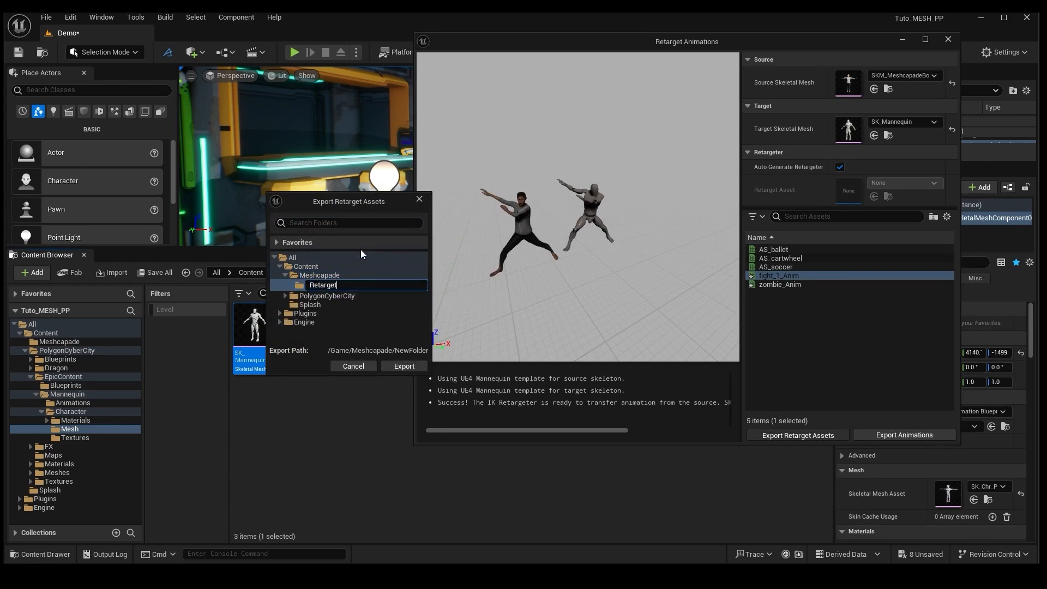
key("Return")
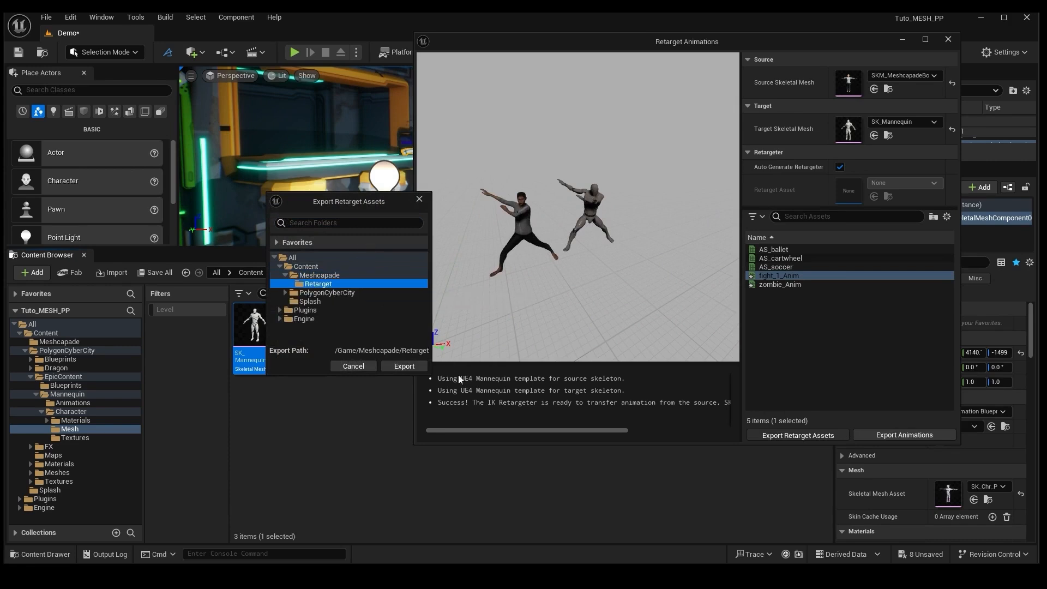
left_click(405, 366)
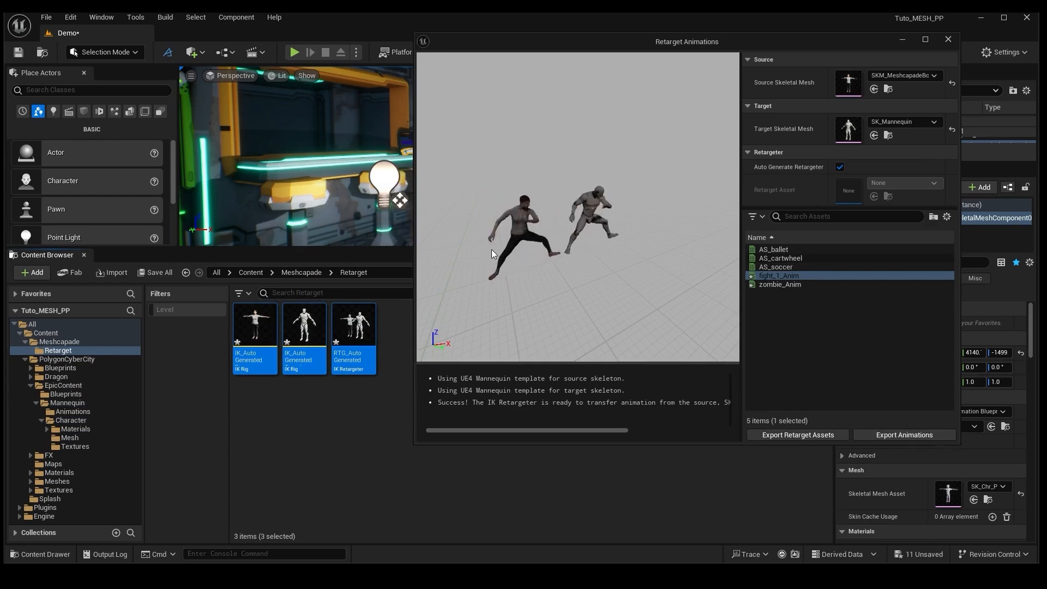
left_click(948, 40)
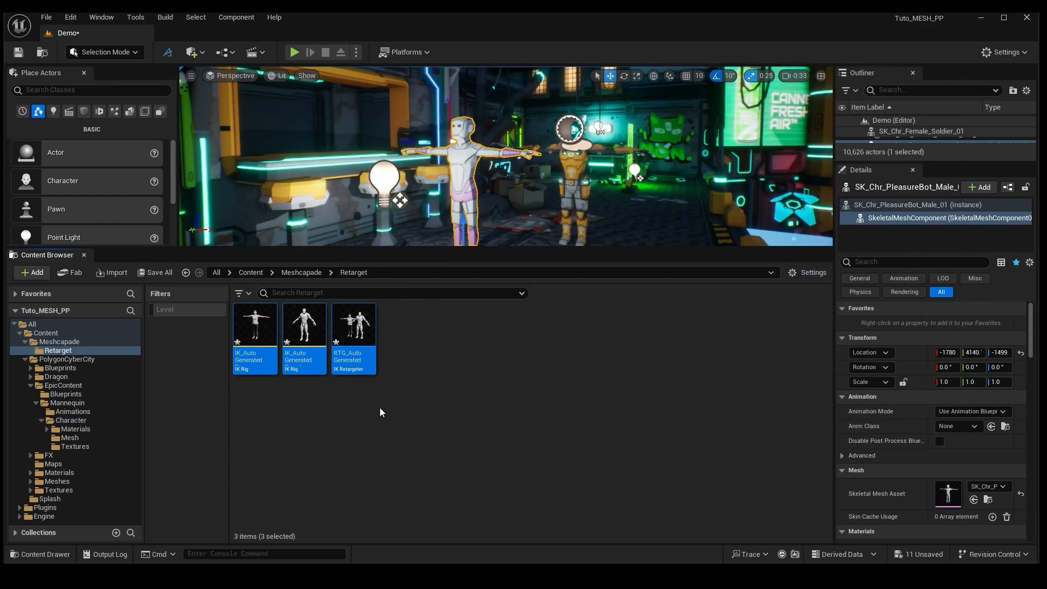
Rename the exported IK Retargeter asset as Ret_Mesh_Poly.
right_click(365, 361)
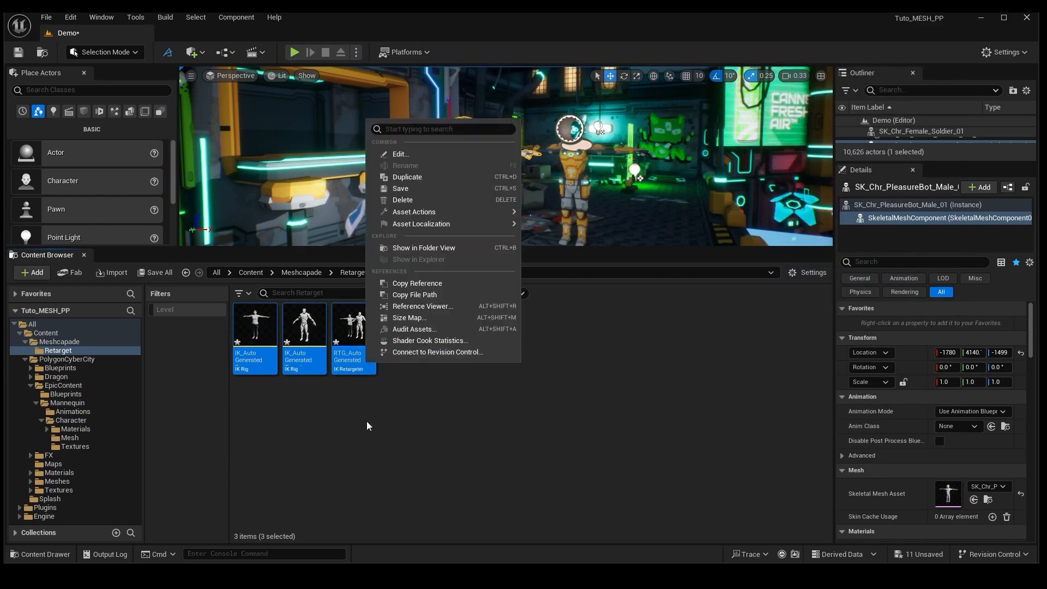
left_click(362, 358)
right_click(362, 358)
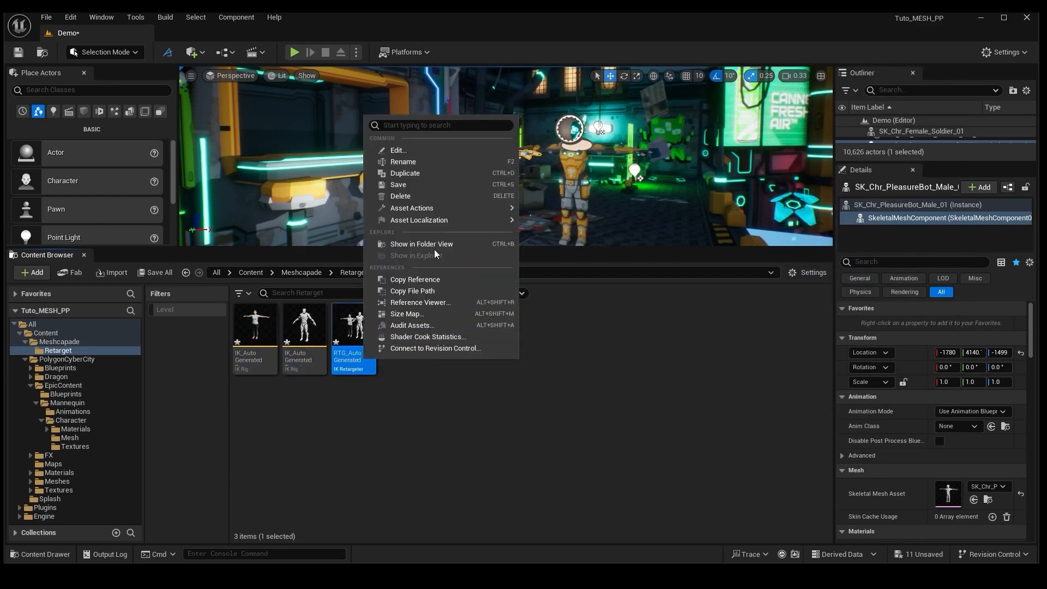
left_click(403, 162)
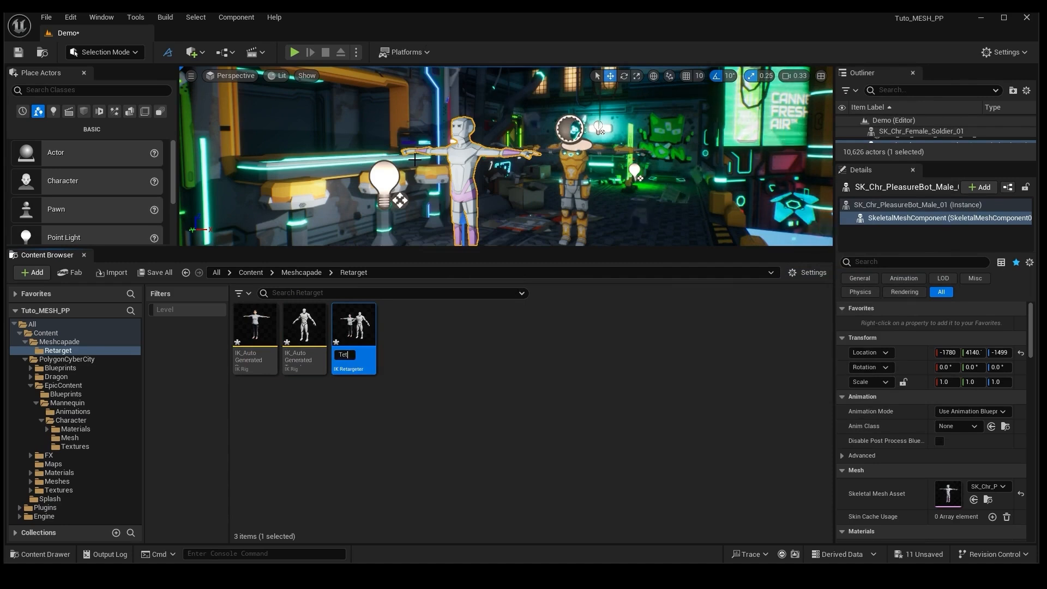
type("Ret")
key("BackSpace")
key("BackSpace")
key("BackSpace")
type("Mesh_Poly")
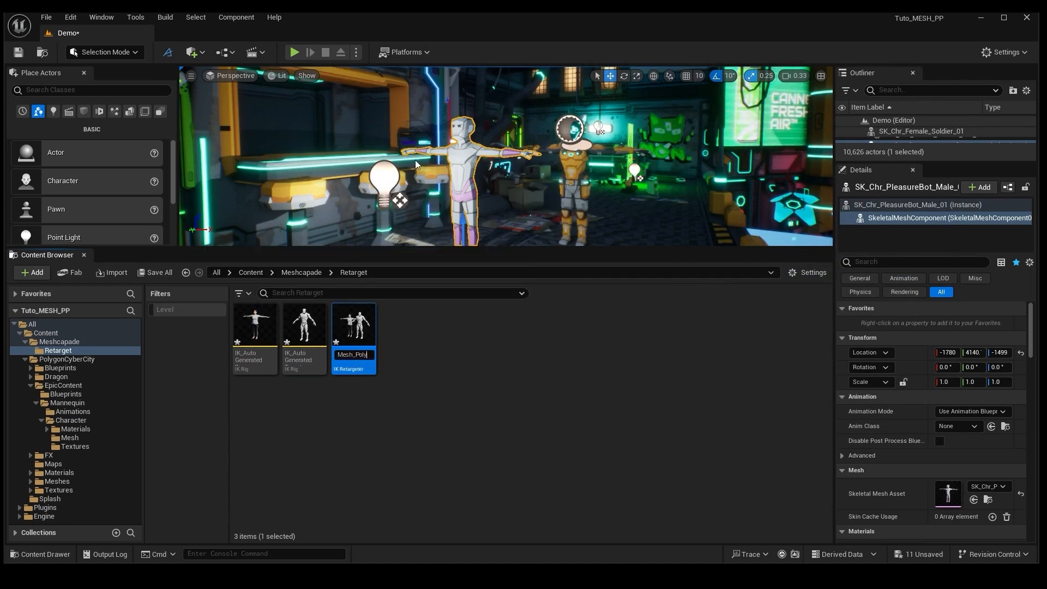
key("Return")
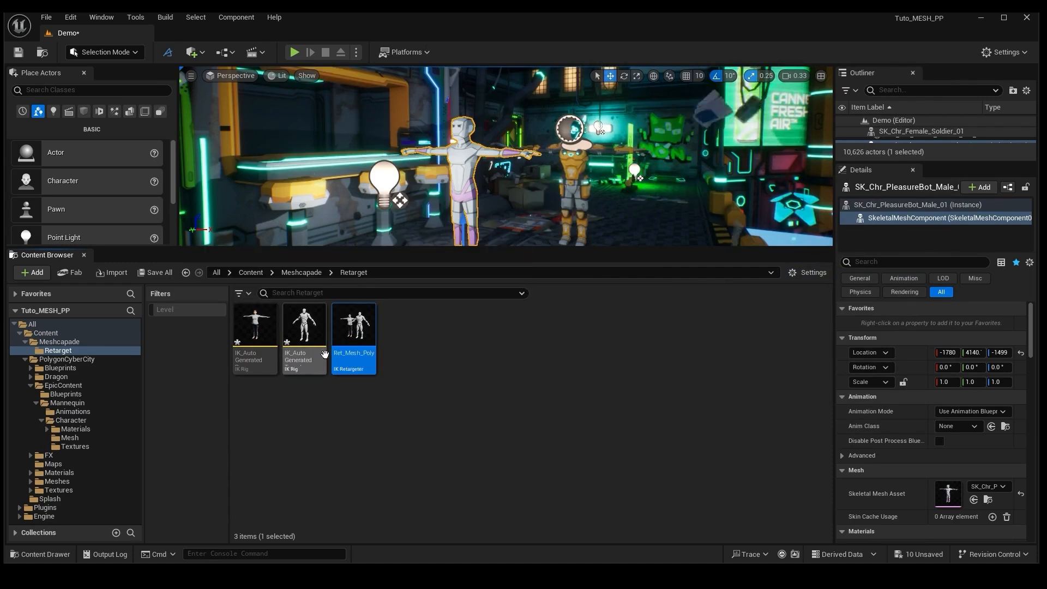
Open Ret_Mesh_Poly, enlarge its Details and Asset Browser areas, and preview fight_1_Anim on the mannequin.
double_click(365, 326)
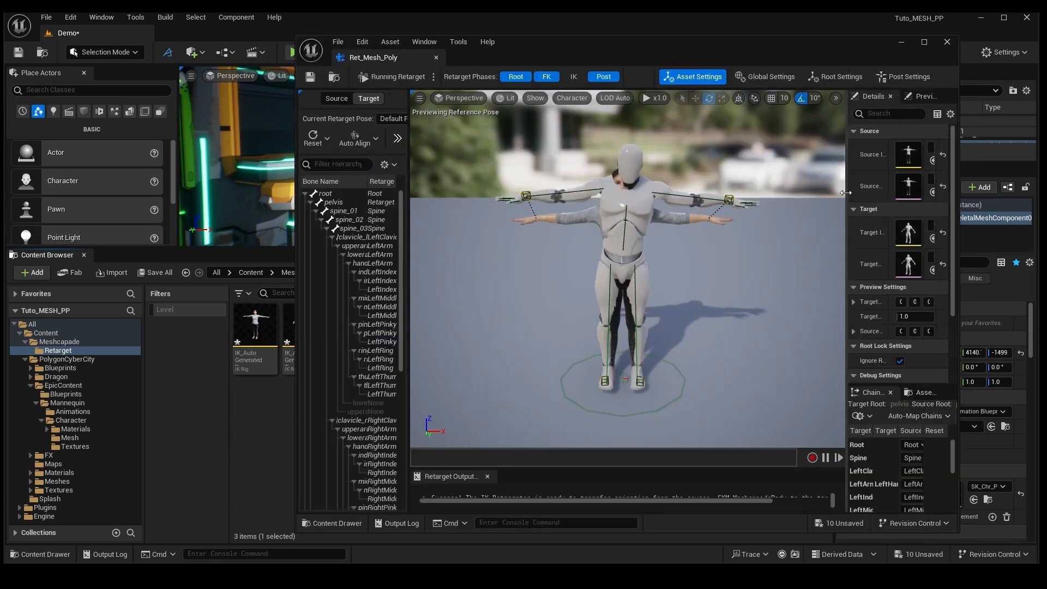
left_click_drag(809, 186, 668, 186)
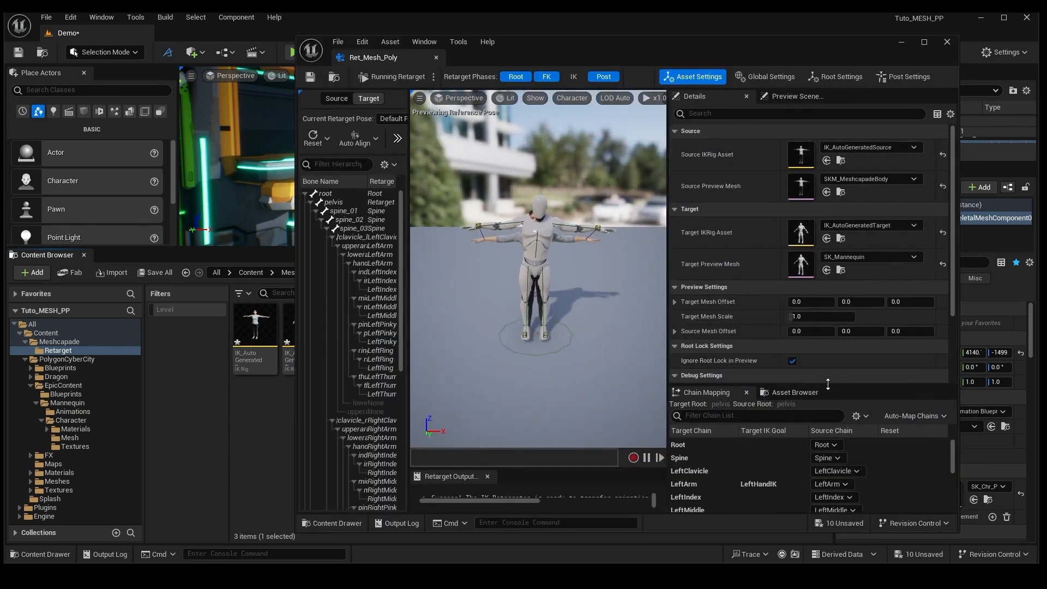
left_click(803, 389)
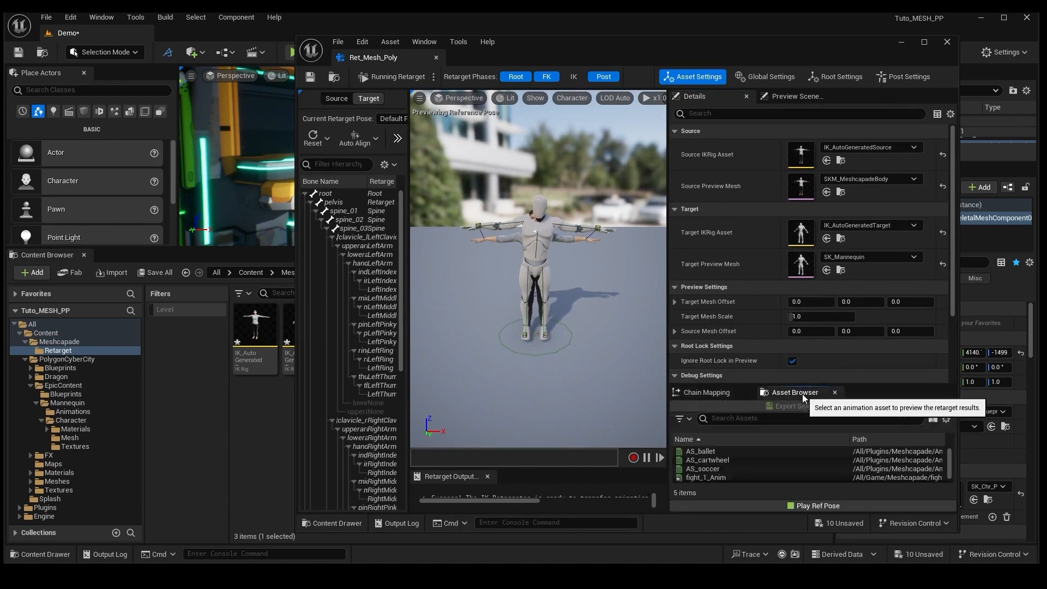
left_click_drag(865, 384, 818, 280)
left_click(703, 372)
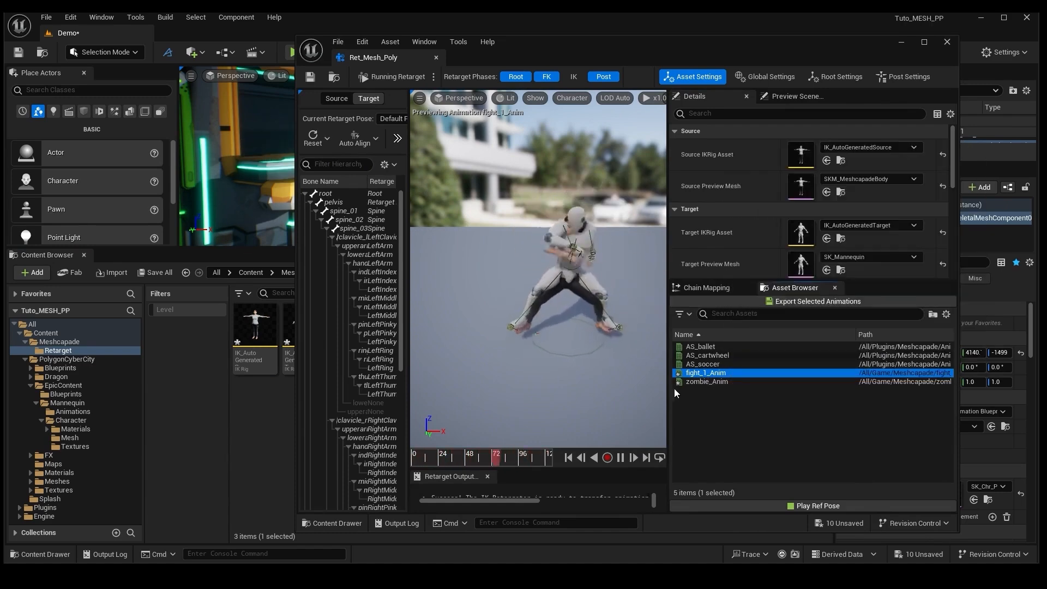
Export the retargeted fight_1_Anim and zombie_Anim animations into a new folder named Anim inside Meshcapade, with referenced assets included.
left_click(703, 382)
left_click(714, 373, "ctrl")
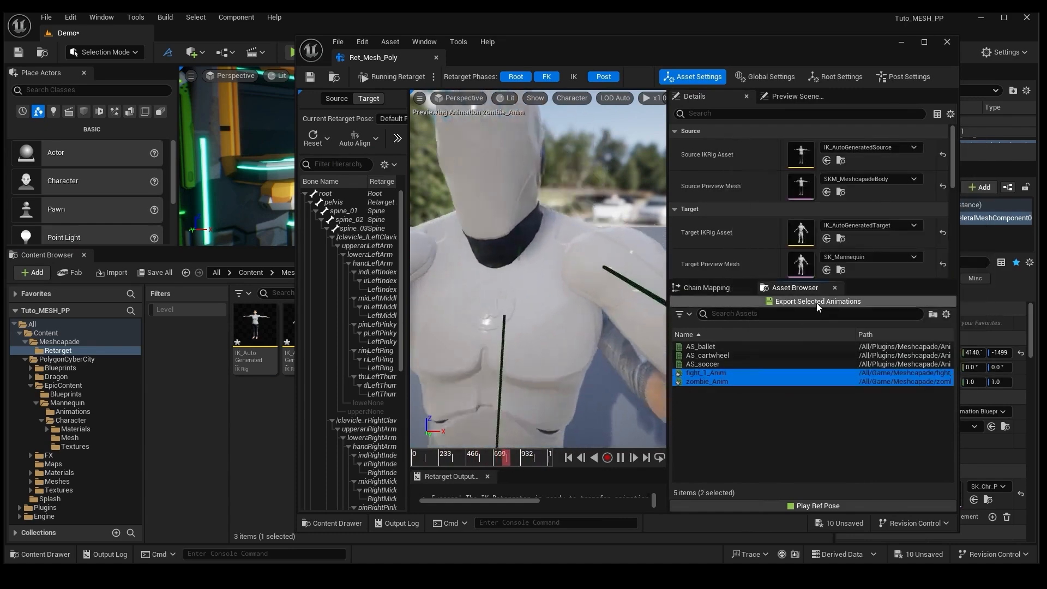
left_click(816, 302)
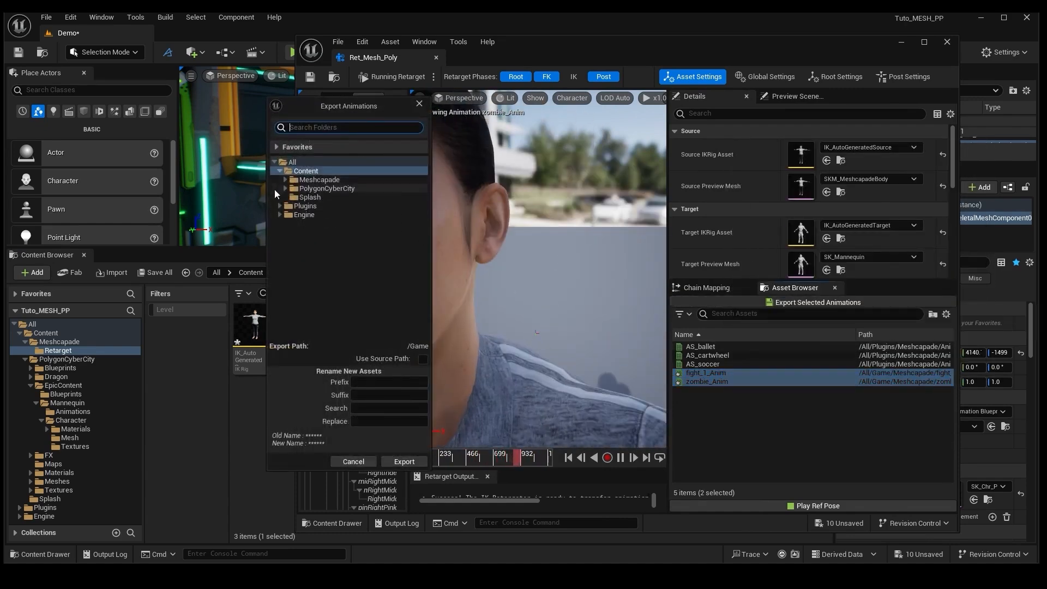
left_click(283, 179)
left_click(335, 181)
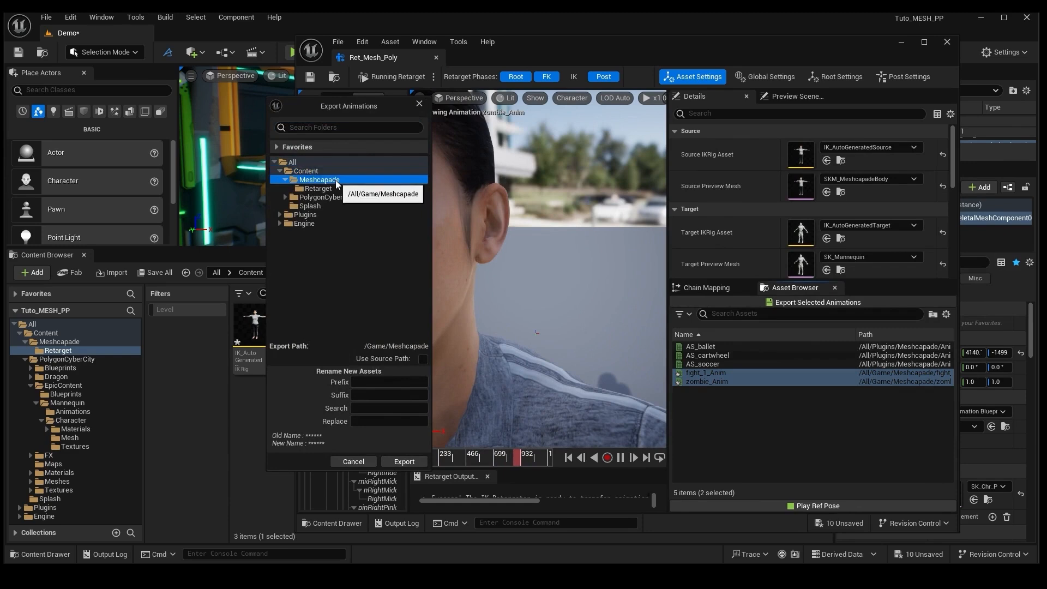
right_click(336, 180)
left_click(359, 190)
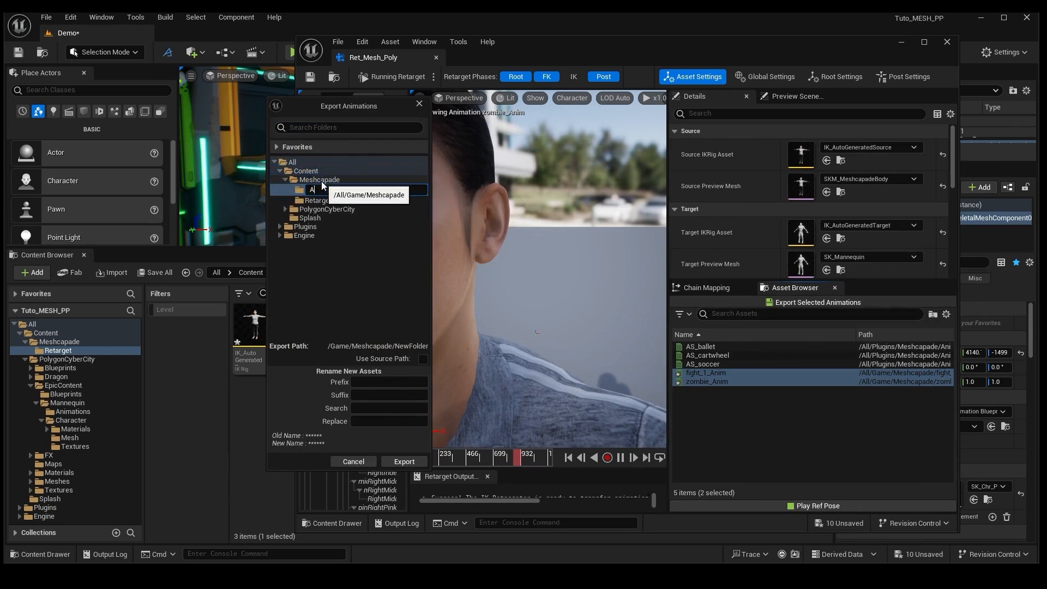
type("Anim")
key("Return")
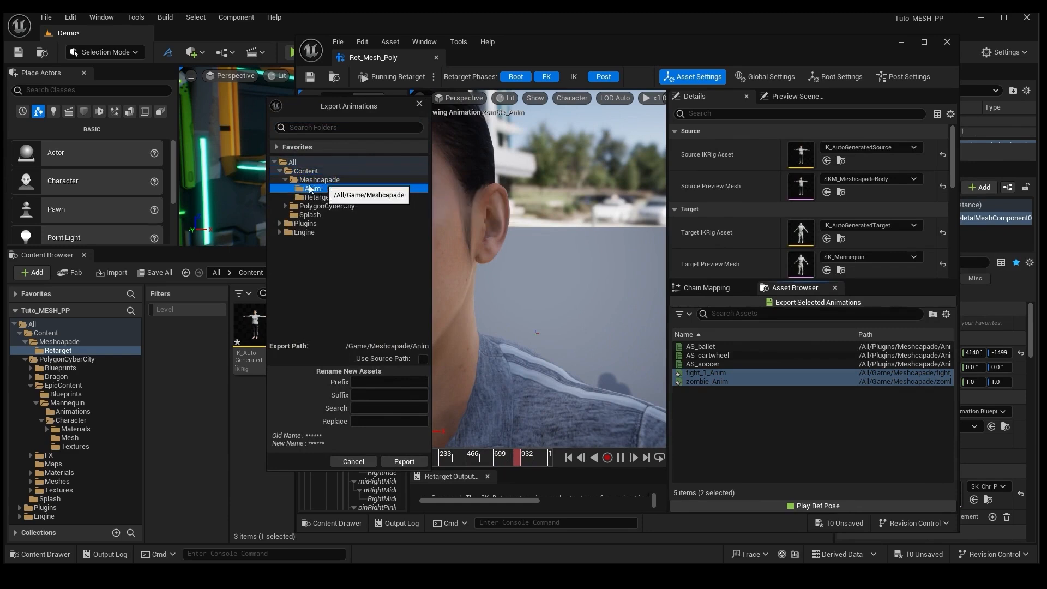
left_click(402, 462)
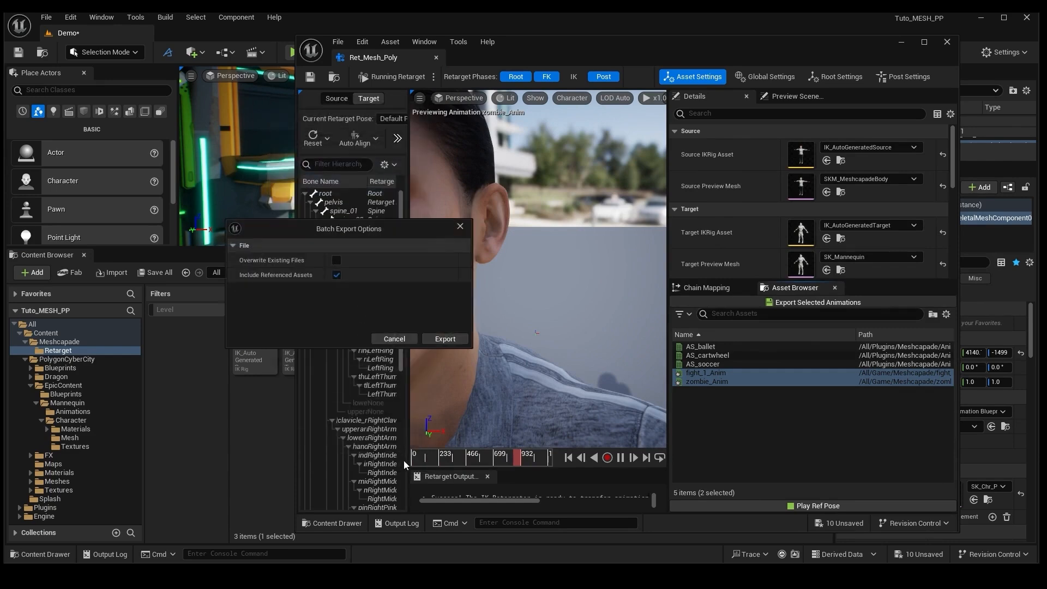
left_click(436, 339)
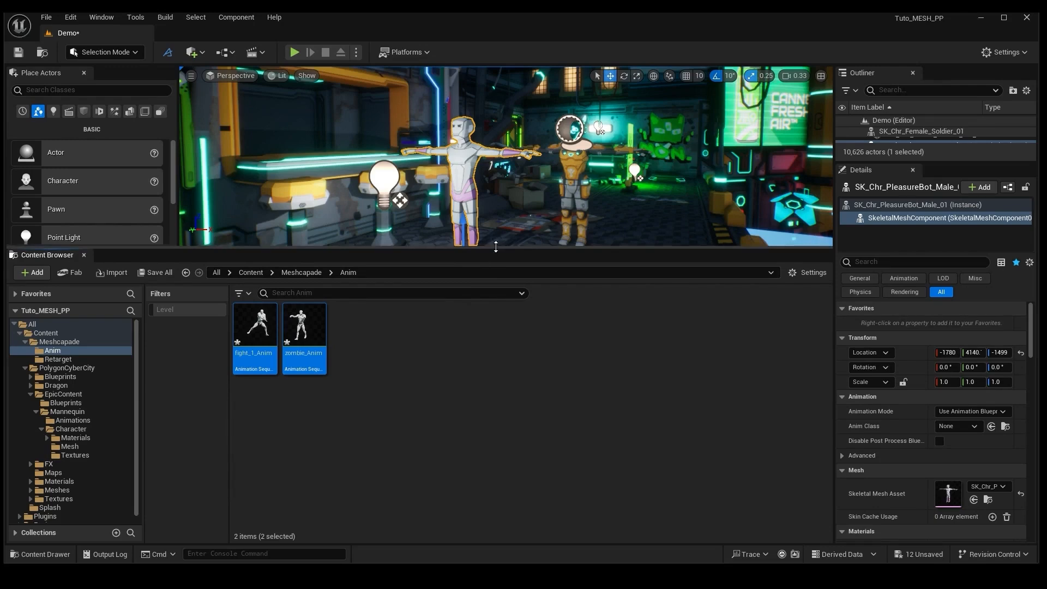
Create a level sequence named Test_tuto in a new Content folder named Seq, and dock the Sequencer beside the Content Browser.
left_click_drag(496, 257, 493, 323)
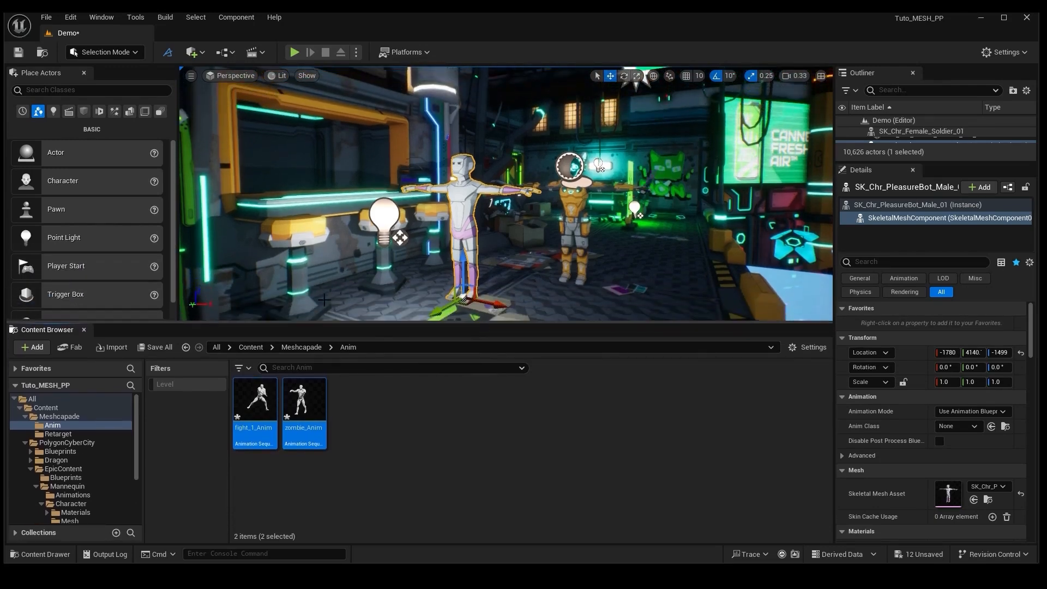
left_click(260, 57)
left_click(294, 84)
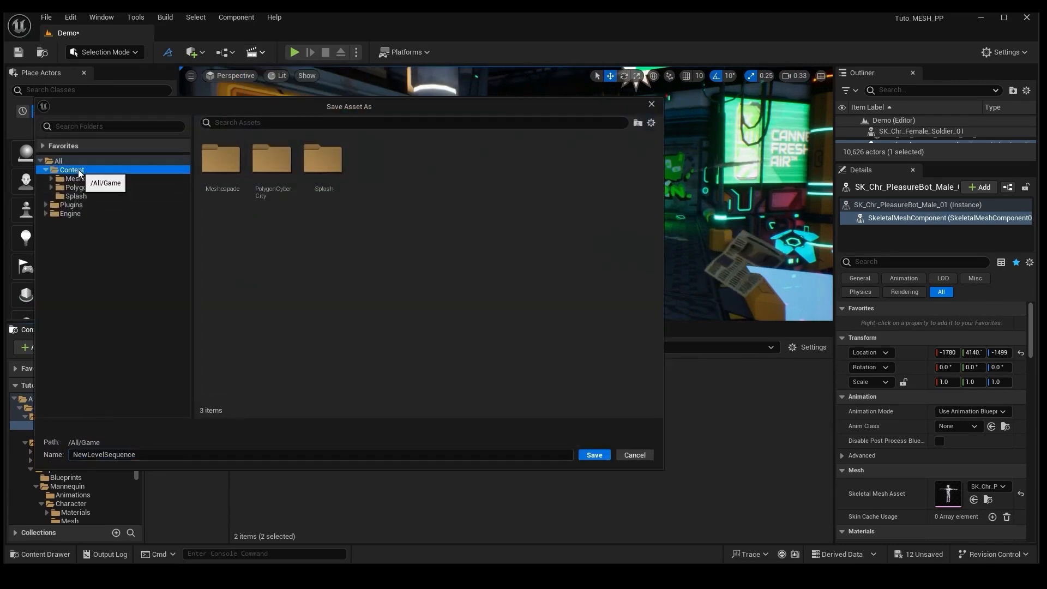
right_click(78, 172)
left_click(117, 191)
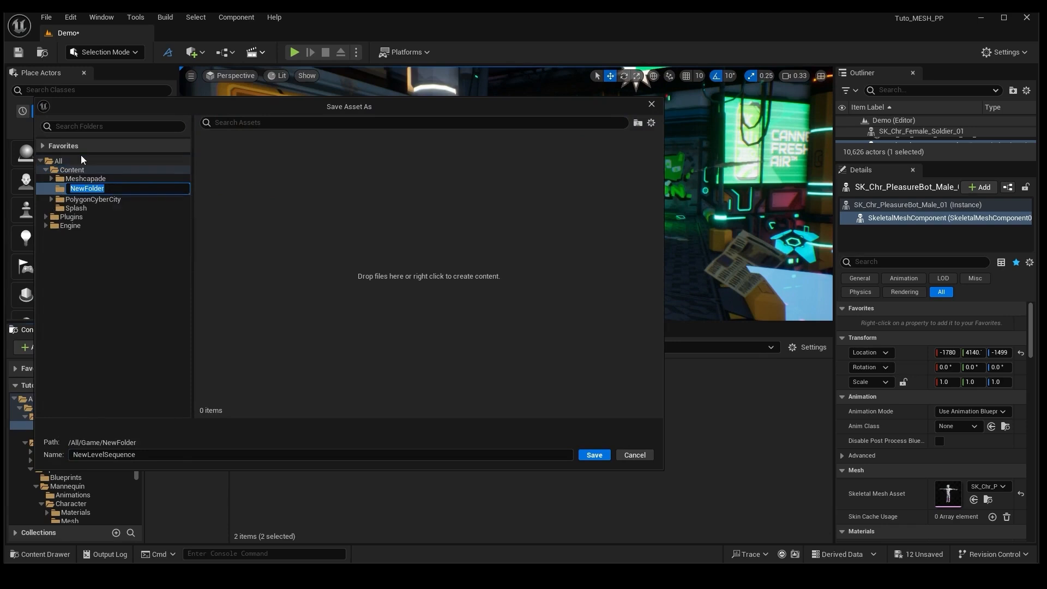
type("Seq")
key("Return")
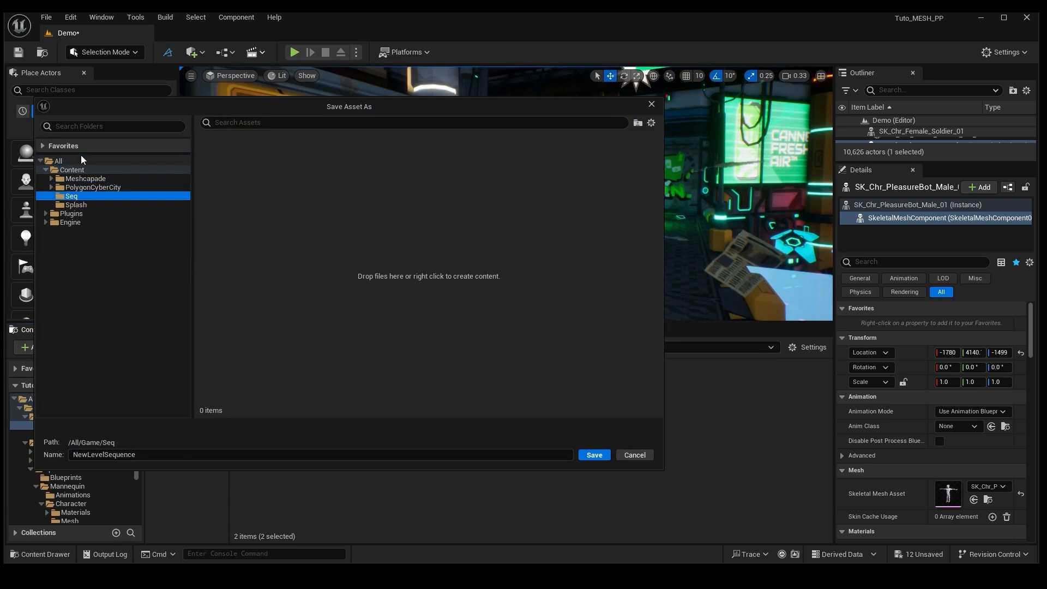
left_click(142, 458)
left_click_drag(142, 458, 81, 454)
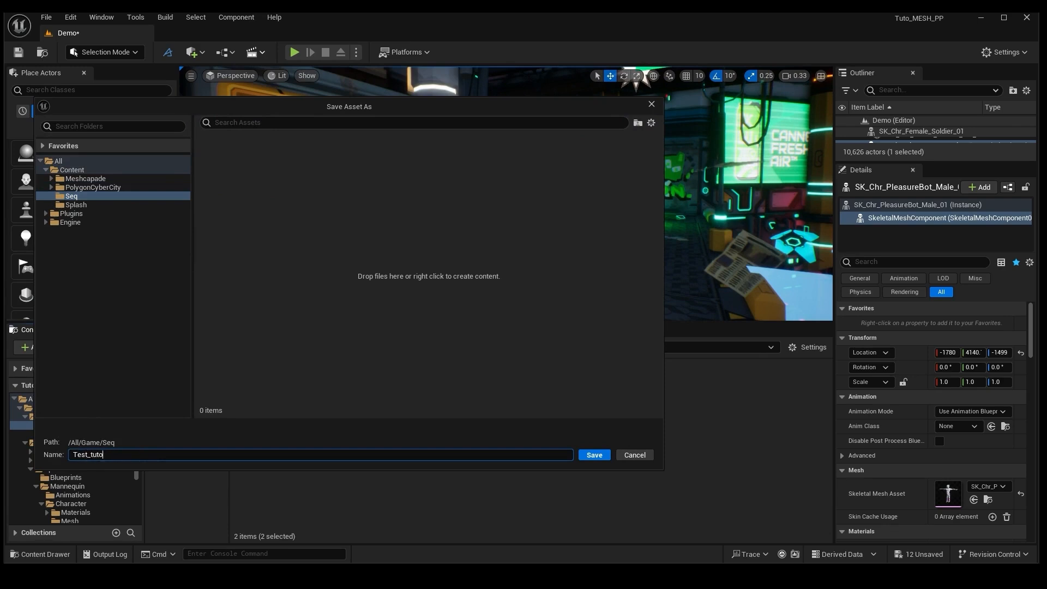
left_click(591, 453)
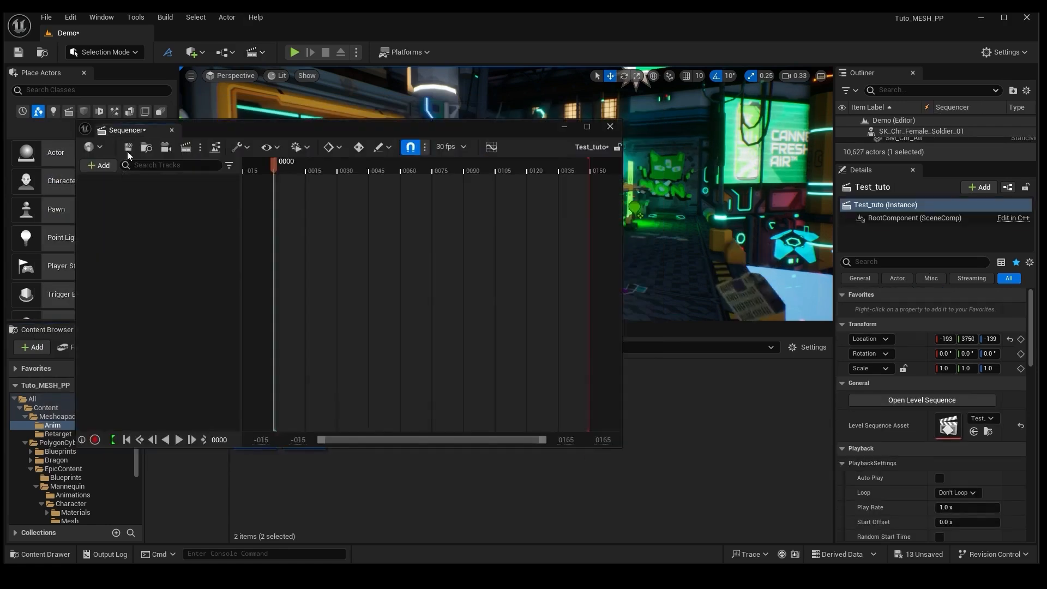
left_click_drag(135, 129, 129, 337)
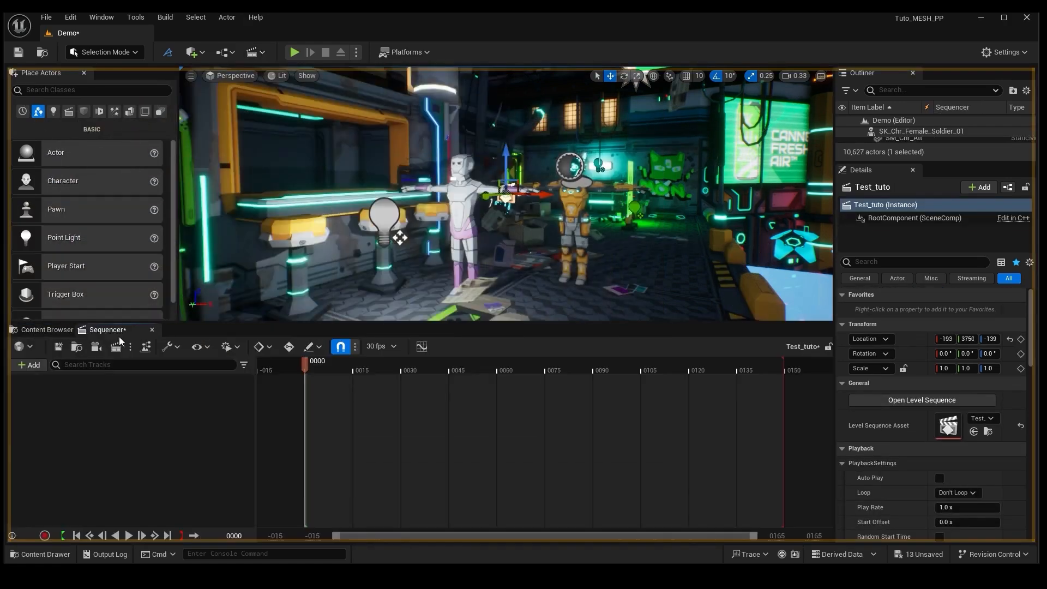
Add the SK_Chr_Female_Soldier_01 actor to the Test_tuto sequence.
left_click(565, 211)
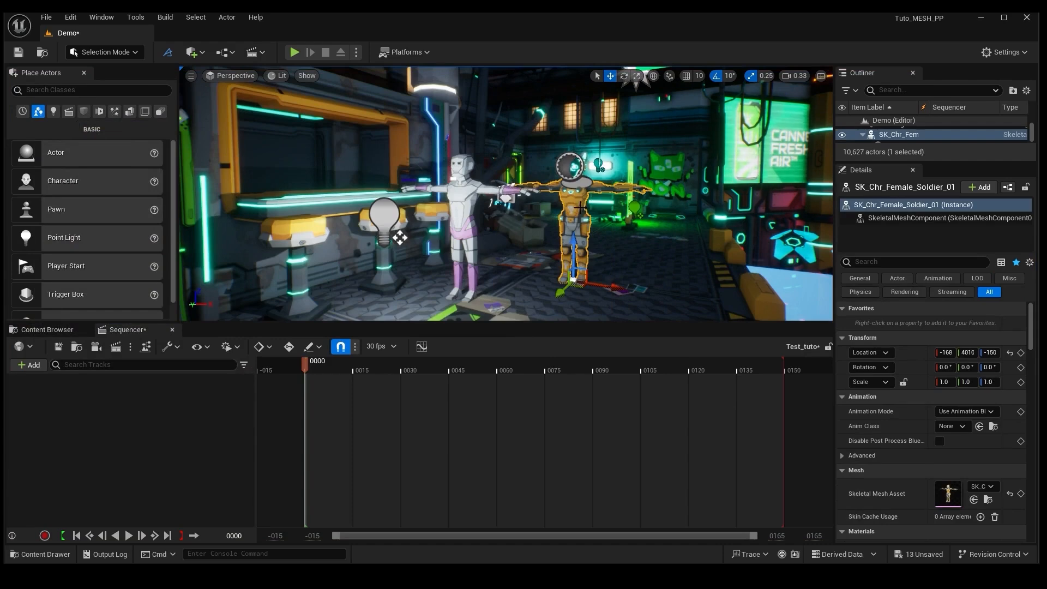
left_click(30, 368)
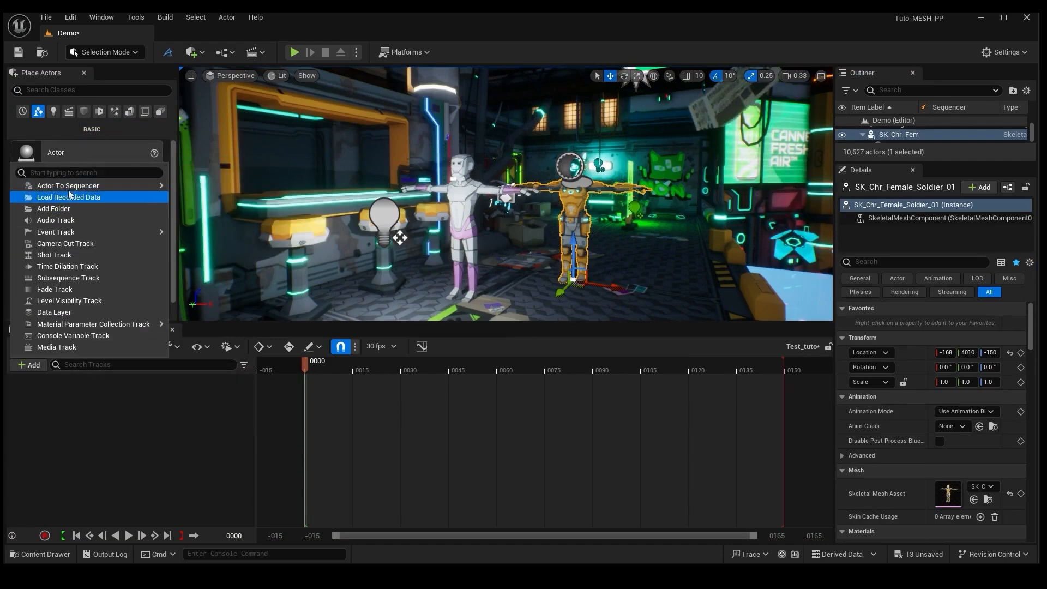
mouse_move(137, 186)
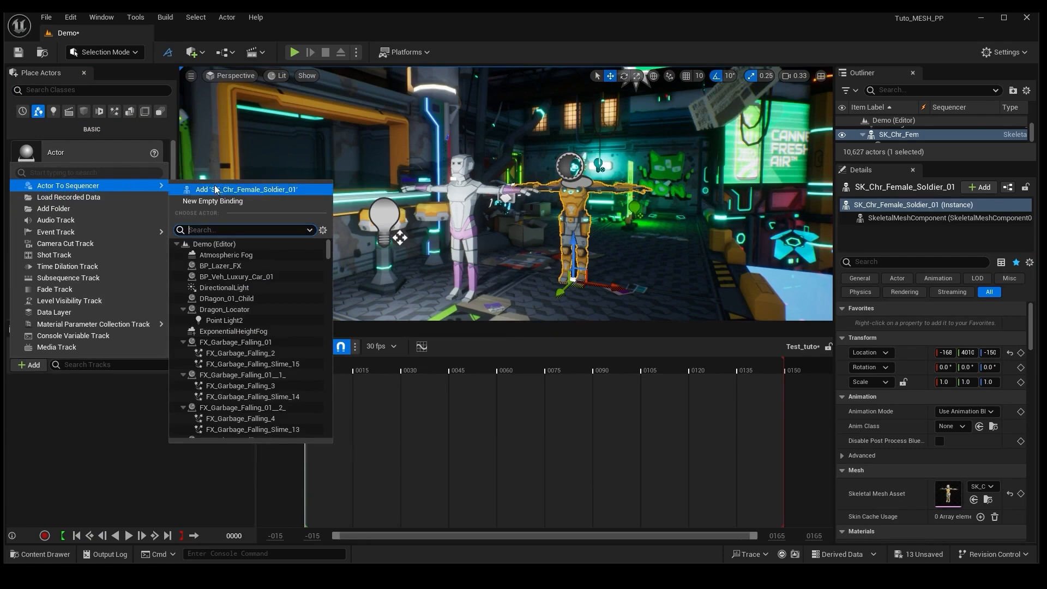
left_click(221, 190)
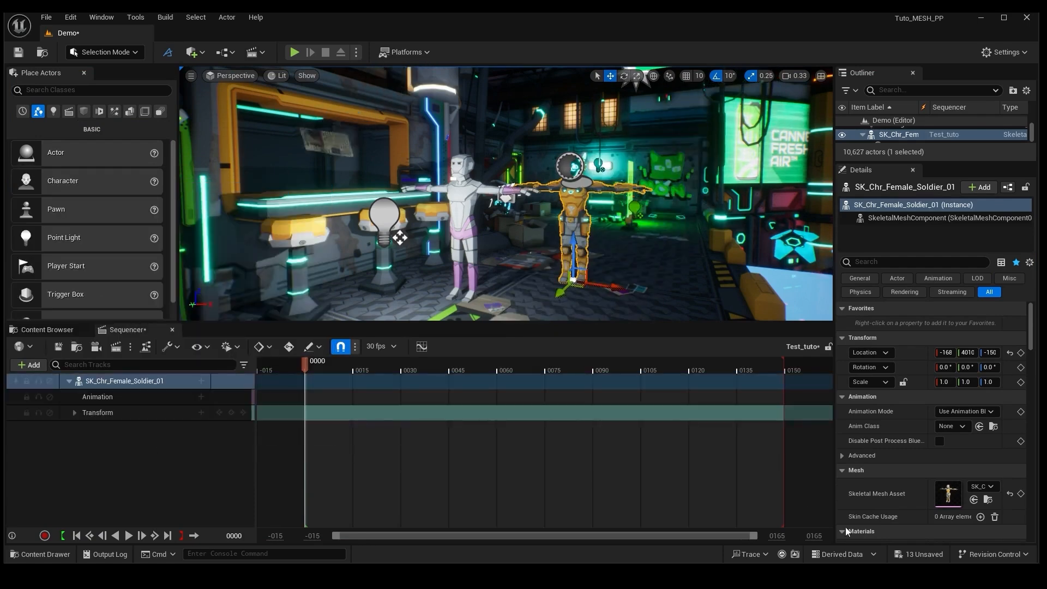
Set the timeline's working range end to 8000 and extend the sequence's playback end beyond frame 900.
left_click(815, 536)
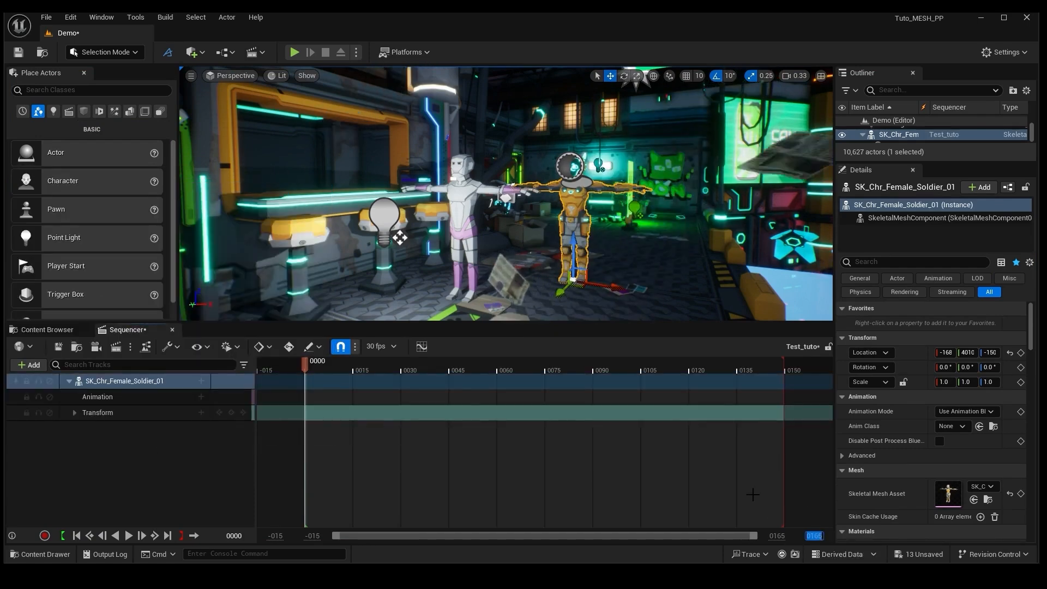
type("8000")
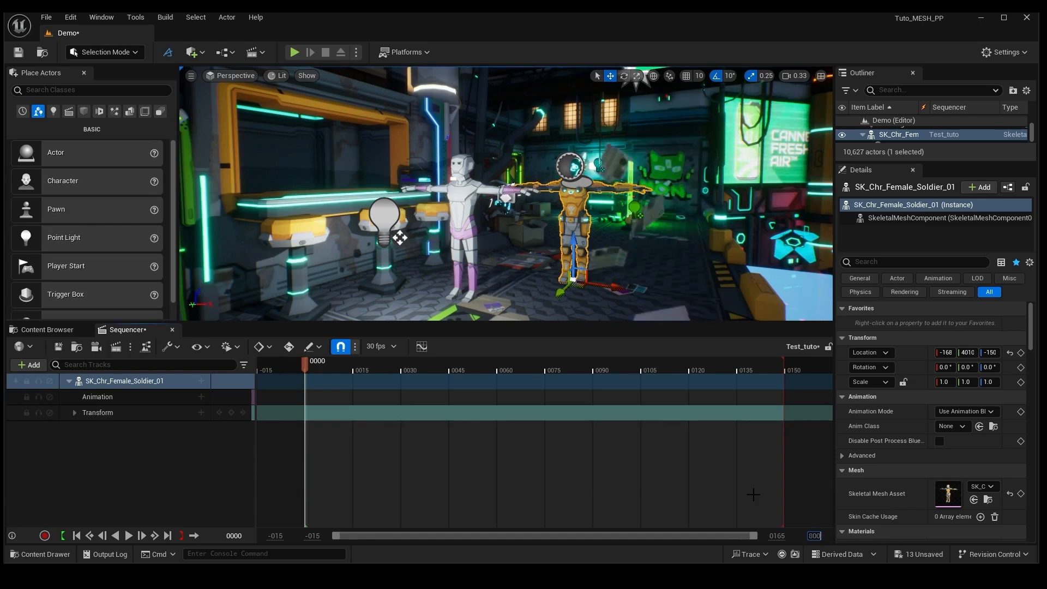
key("Return")
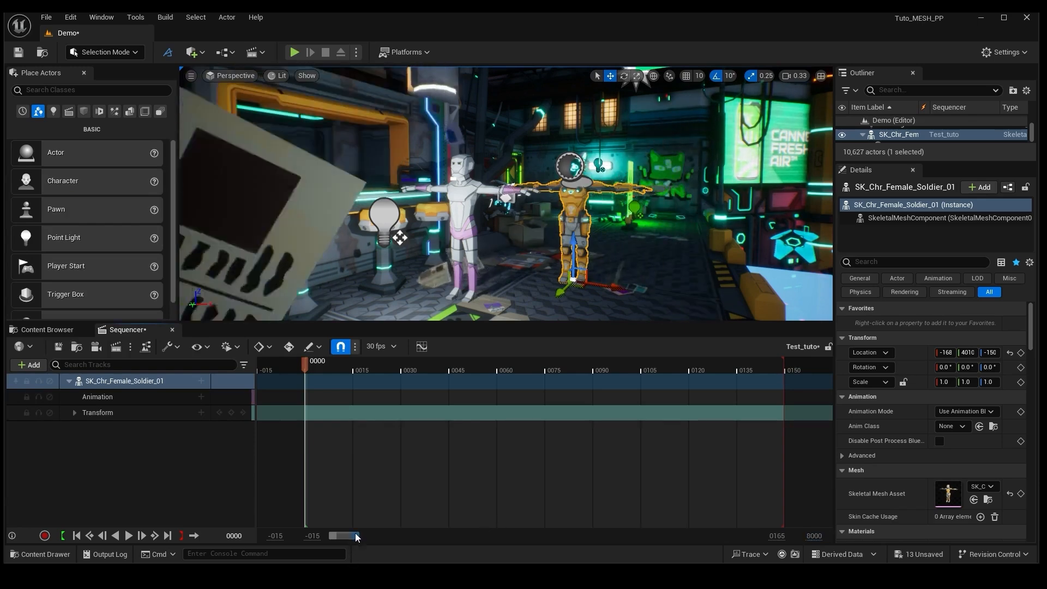
left_click_drag(356, 535, 395, 537)
left_click_drag(352, 363, 921, 341)
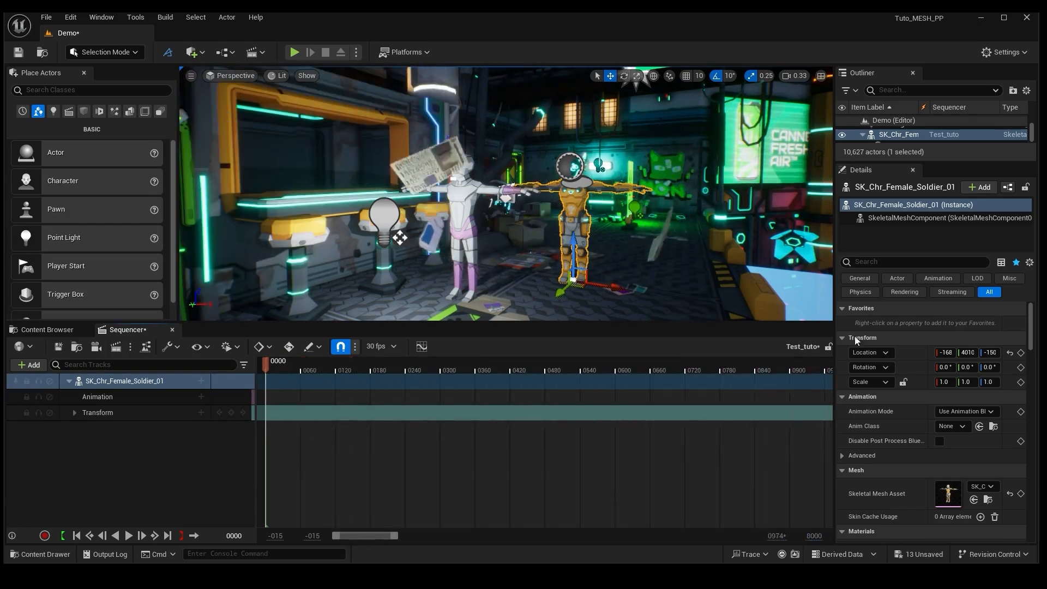
Add fight_1_Anim to the female soldier's animation track at frame 0 and scrub through its opening frames.
left_click(200, 397)
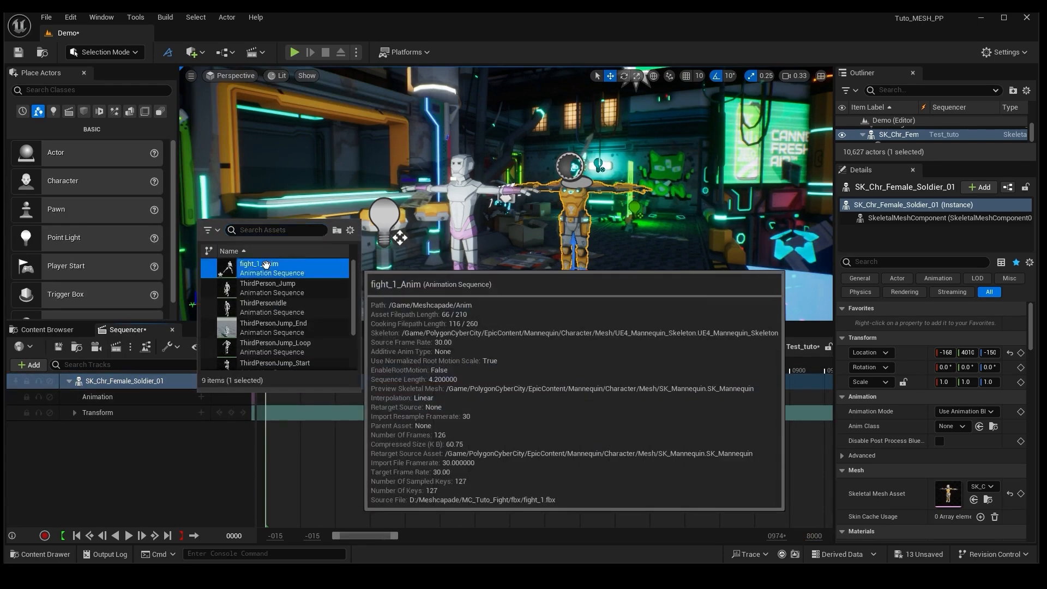
left_click(259, 267)
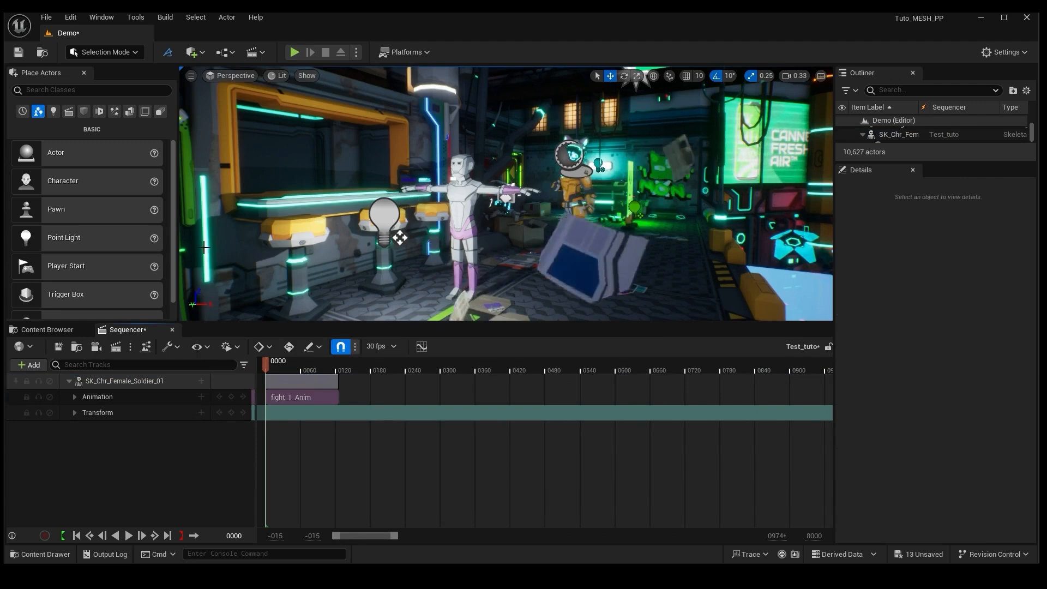
mouse_move(283, 365)
left_mouse_down()
mouse_move(265, 363)
mouse_move(288, 363)
left_mouse_up()
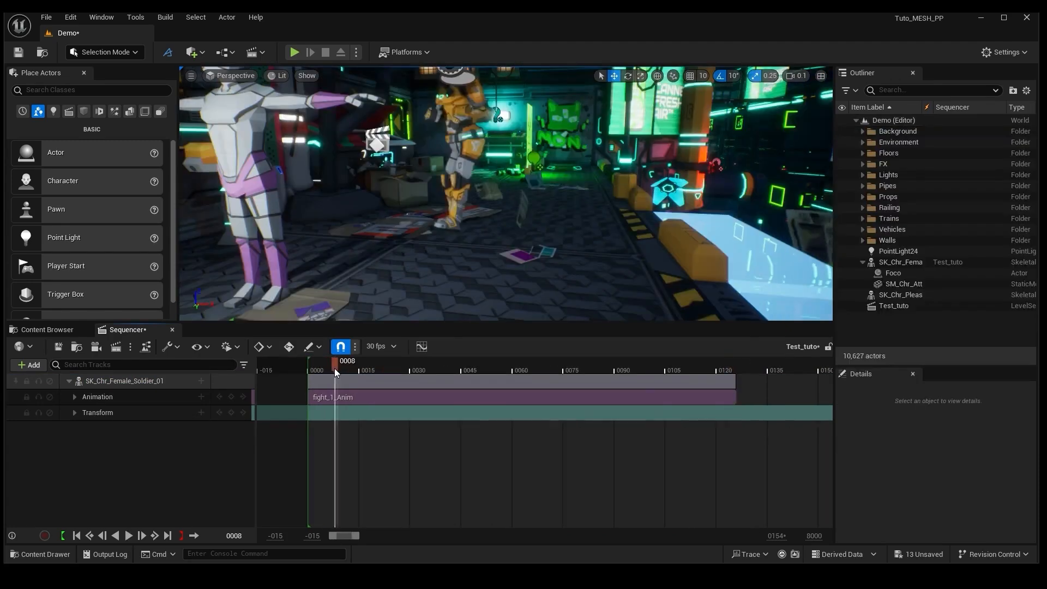
left_click_drag(335, 368, 328, 368)
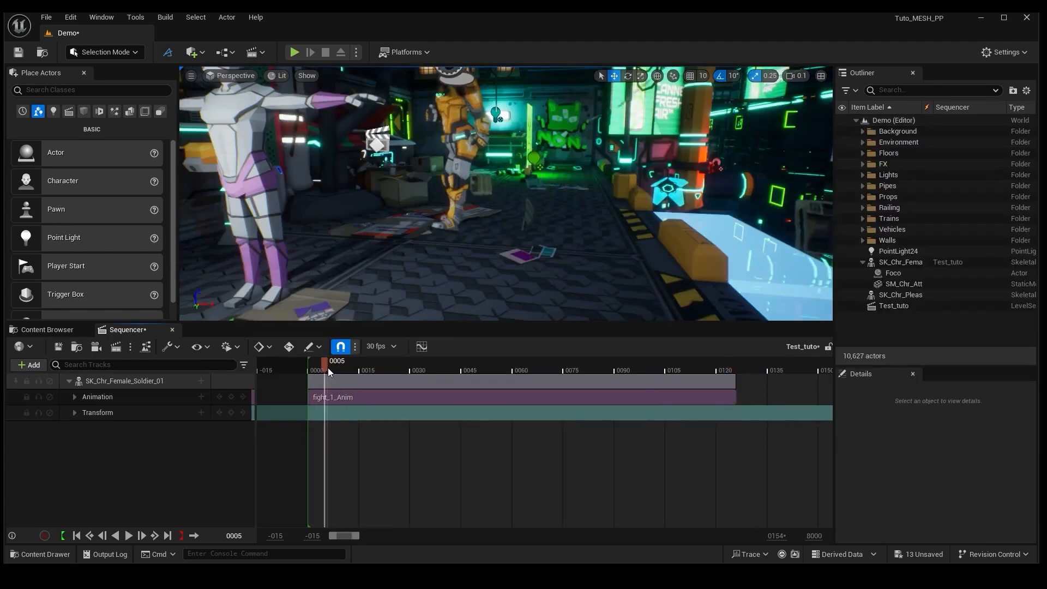
Lower the female soldier onto the floor and scrub the fight animation to frame 31 to check her placement.
left_click(455, 155)
left_click_drag(460, 208, 462, 236)
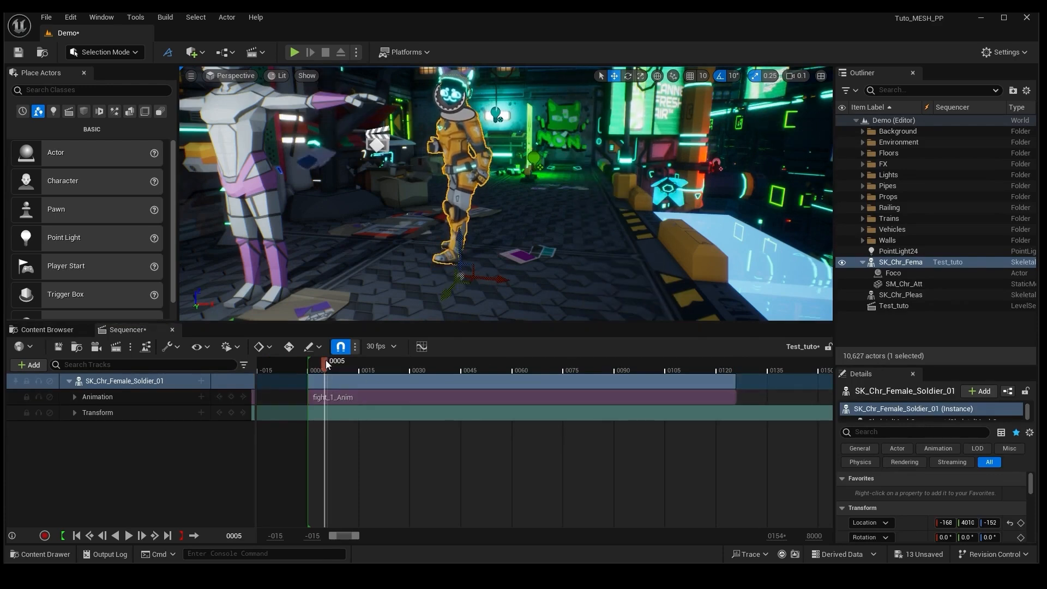
left_click_drag(325, 364, 323, 364)
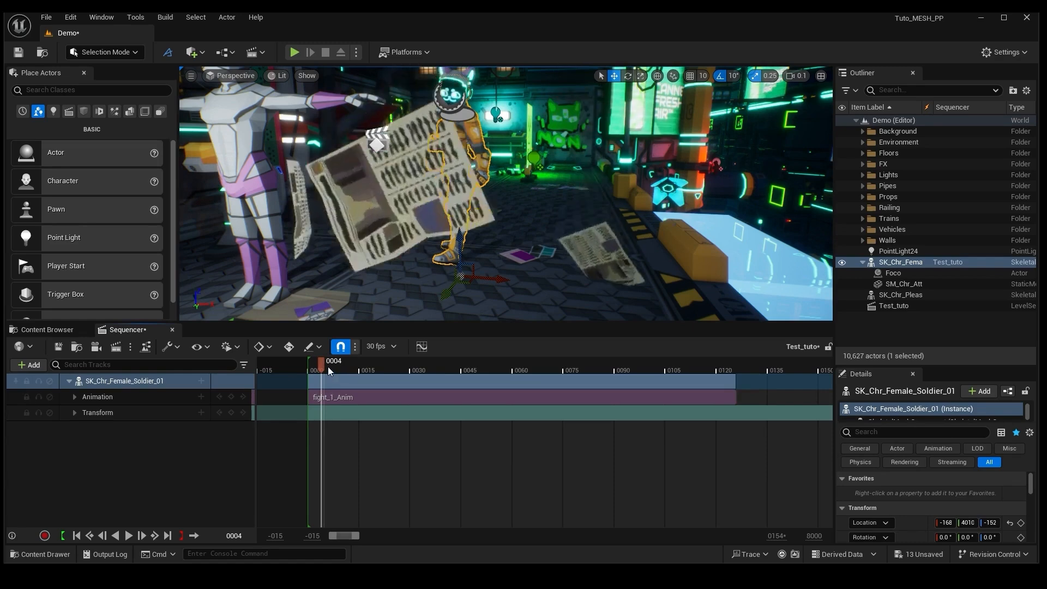
left_click_drag(328, 366, 413, 366)
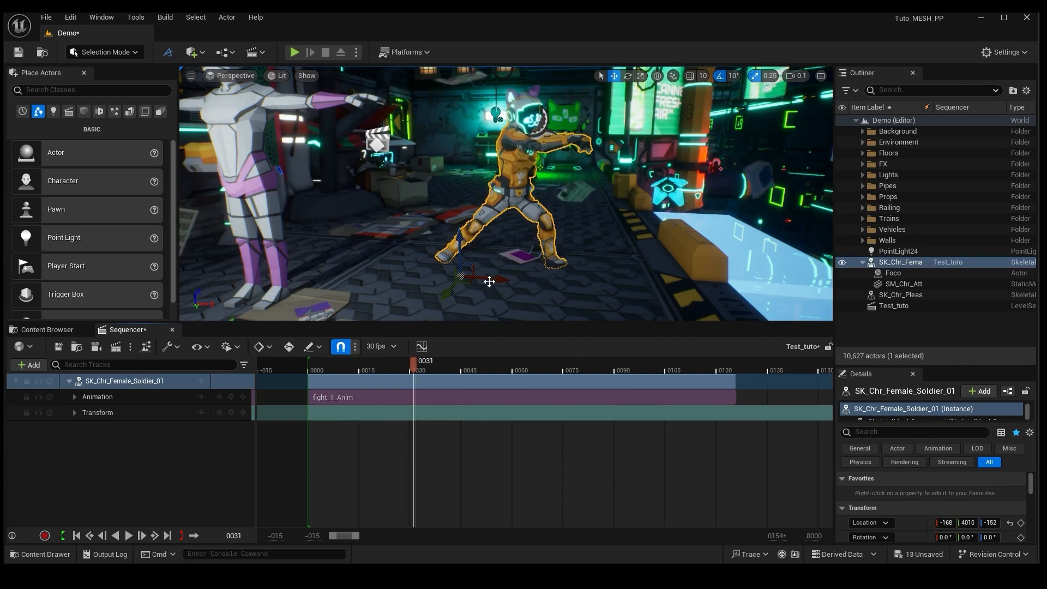
Rotate the female soldier 50° about the vertical axis and scrub through the fight animation to preview her new facing direction.
left_click(627, 76)
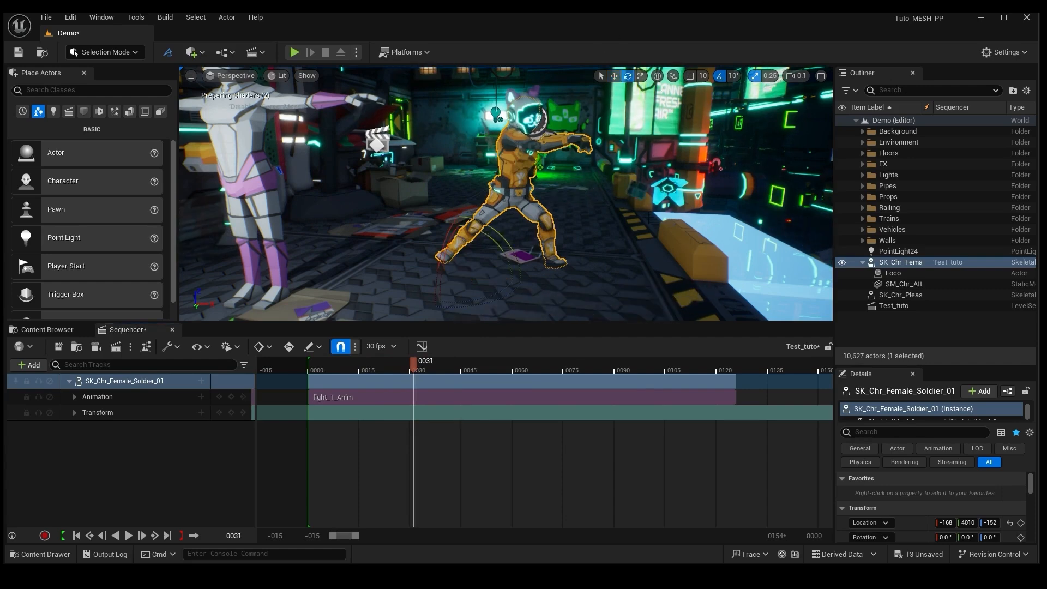
mouse_move(499, 298)
left_mouse_down()
mouse_move(532, 300)
mouse_move(499, 297)
left_mouse_up()
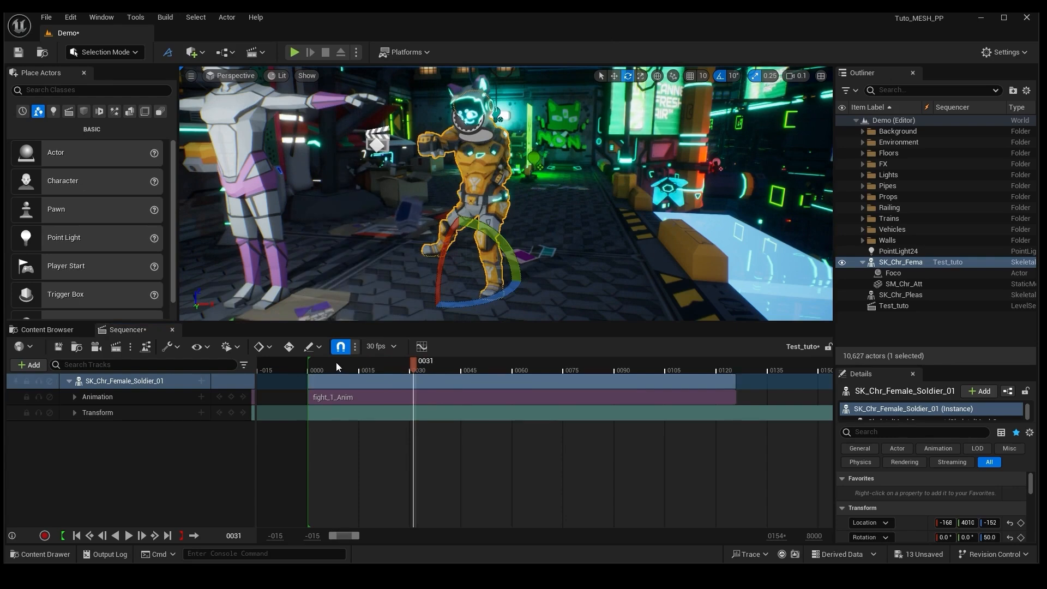
left_click_drag(336, 362, 327, 362)
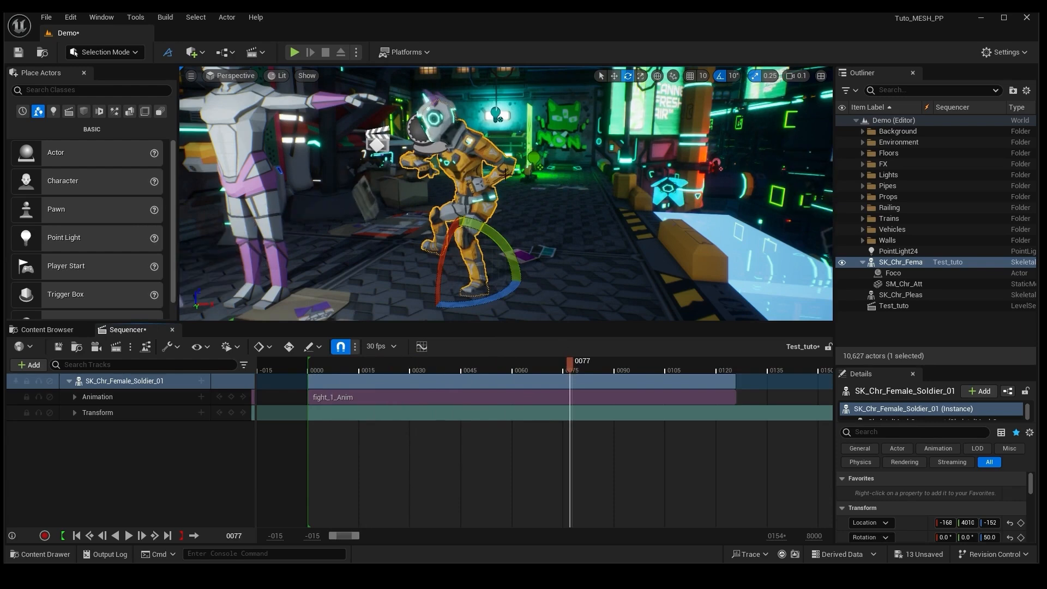
left_click_drag(579, 368, 678, 385)
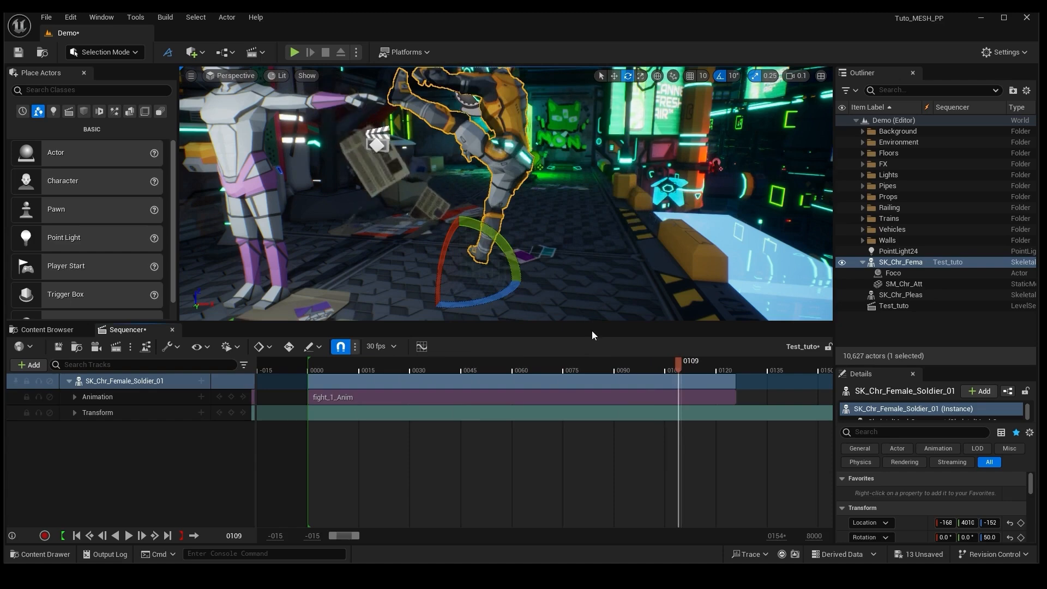
left_click_drag(600, 360, 355, 366)
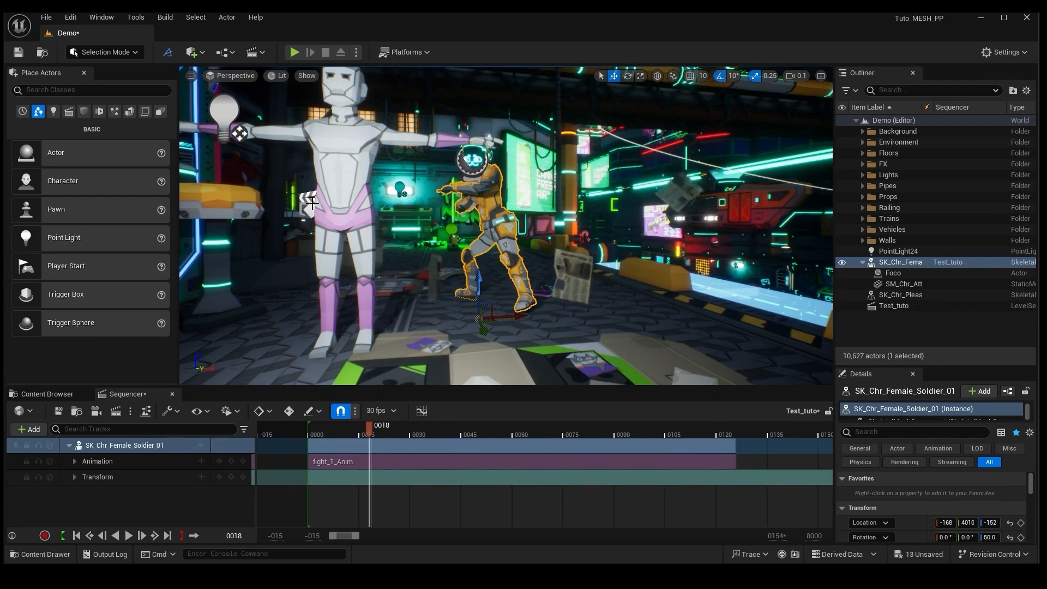
Add the SK_Chr_PleasureBot_Male_01 character from the level to the sequence as a new actor track.
left_click(332, 192)
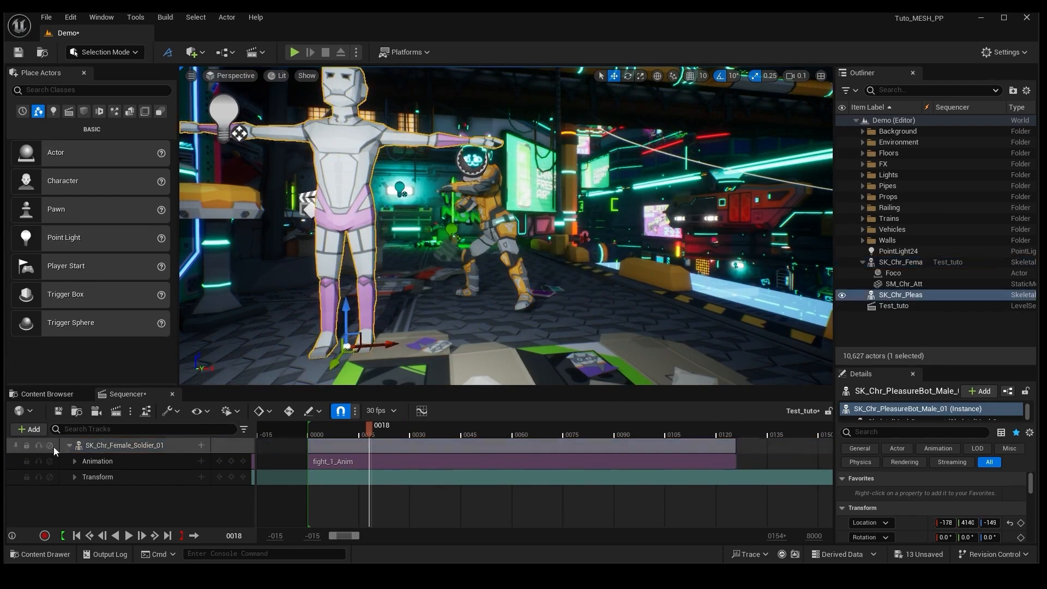
left_click(32, 430)
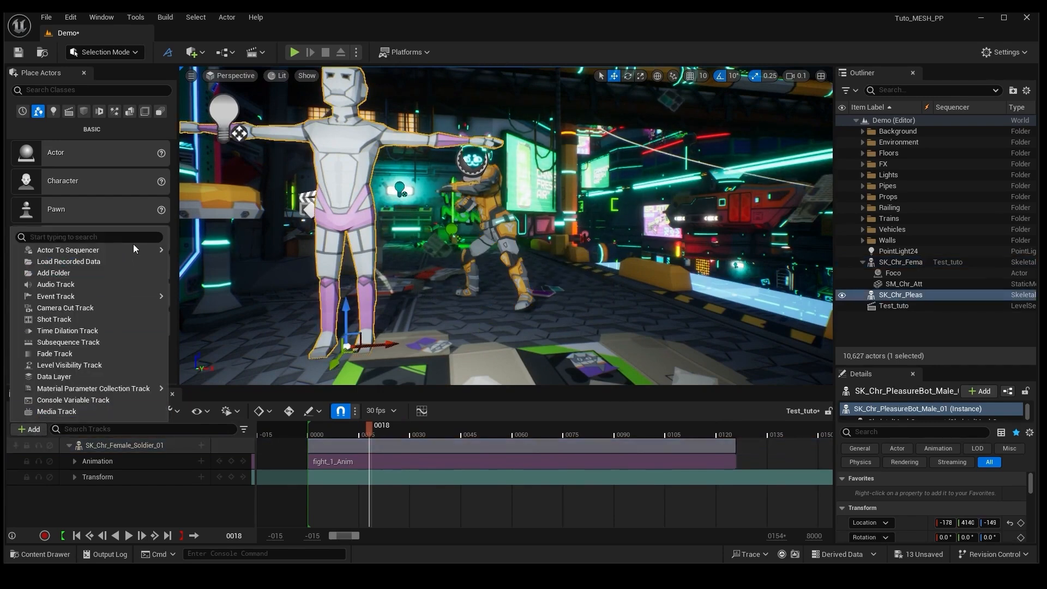
mouse_move(142, 250)
left_click(223, 254)
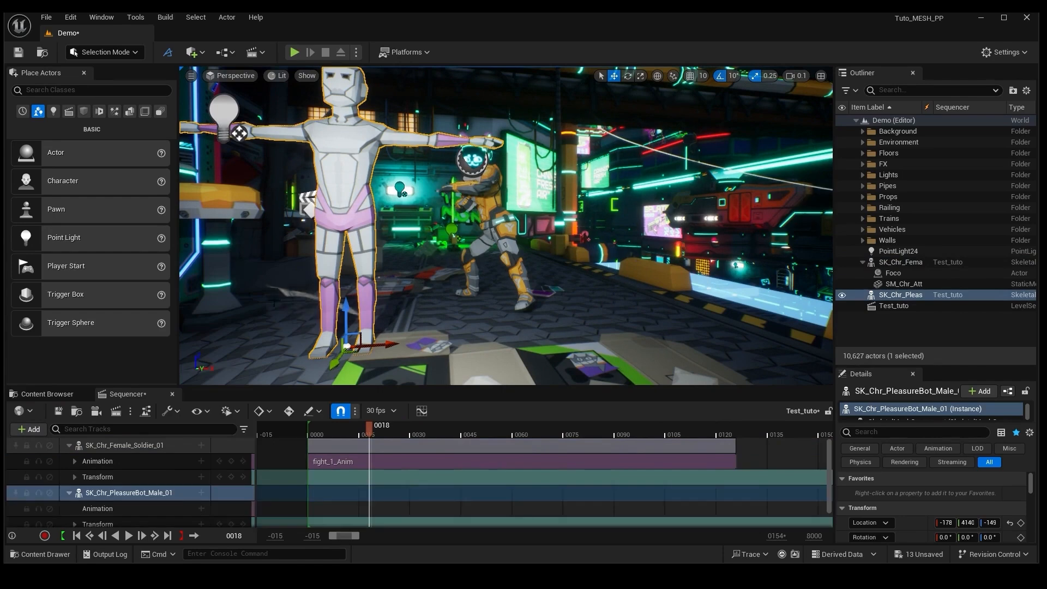
Add zombie_Anim to the PleasureBot's animation track starting at frame 0 and scrub the sequence to preview both characters.
left_click(202, 508)
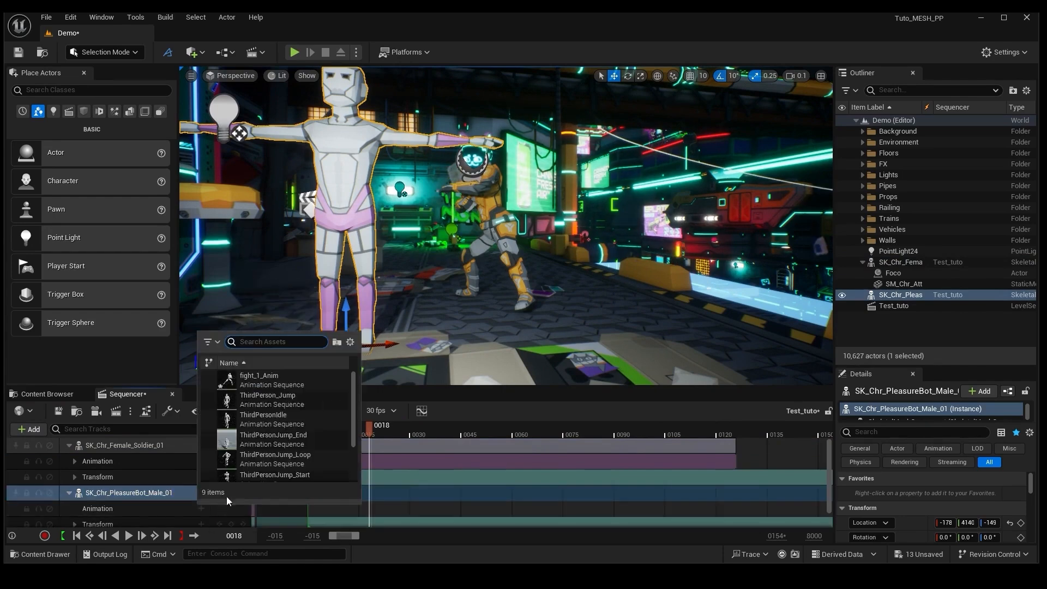
scroll(278, 436, "down", 3)
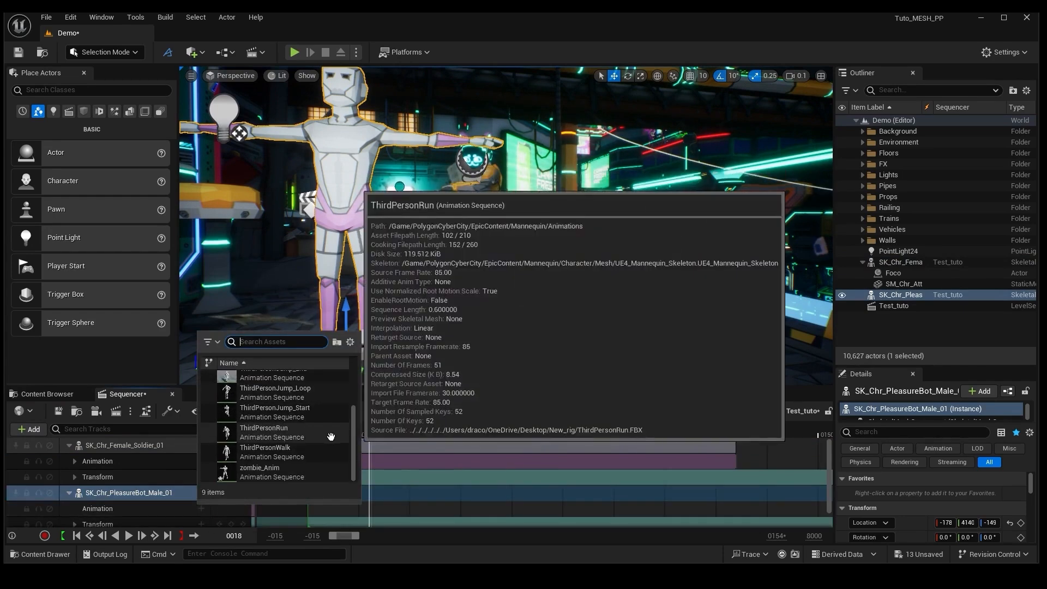
left_click(288, 478)
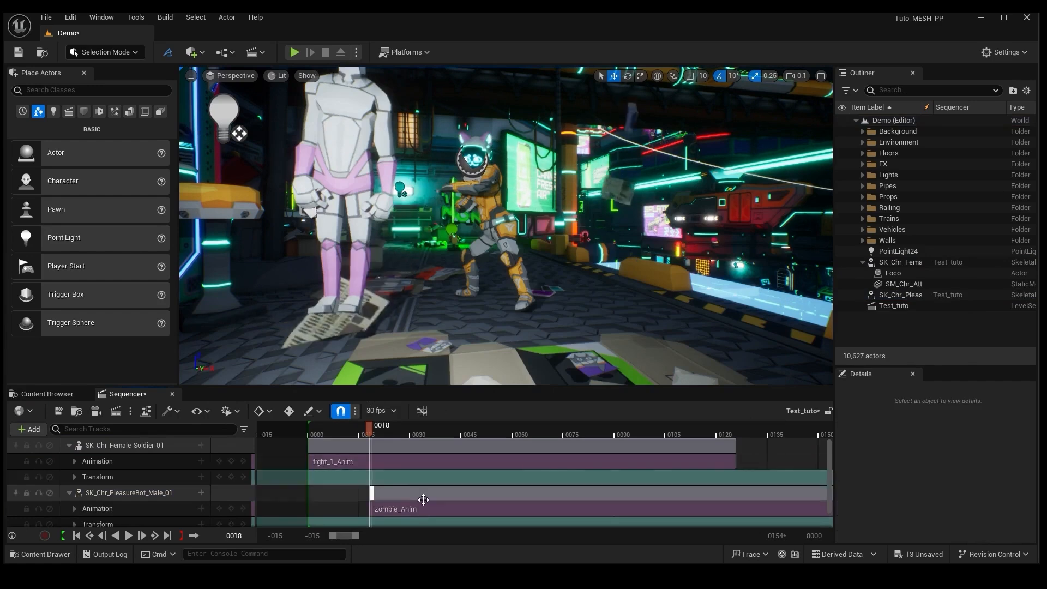
left_click_drag(412, 508, 367, 507)
left_click_drag(370, 428, 454, 421)
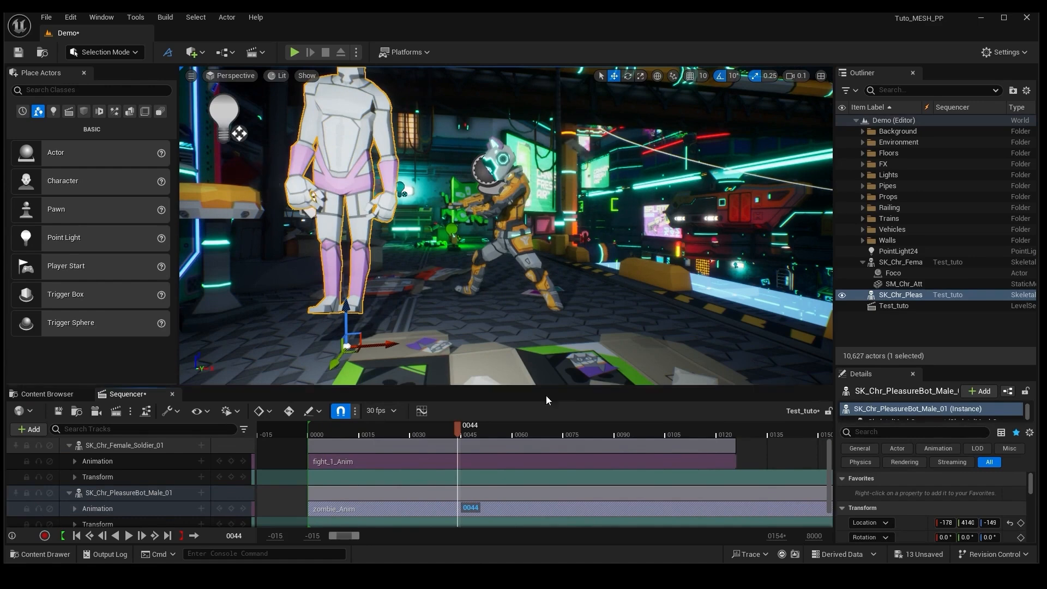
left_click_drag(550, 386, 560, 345)
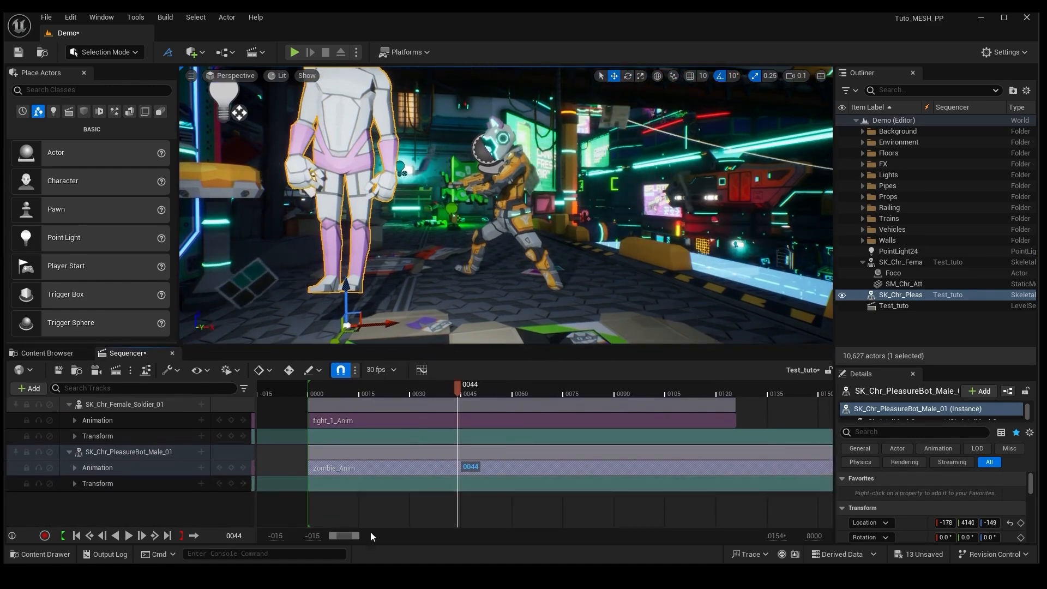
mouse_move(355, 537)
left_mouse_down()
mouse_move(393, 532)
mouse_move(373, 531)
left_mouse_up()
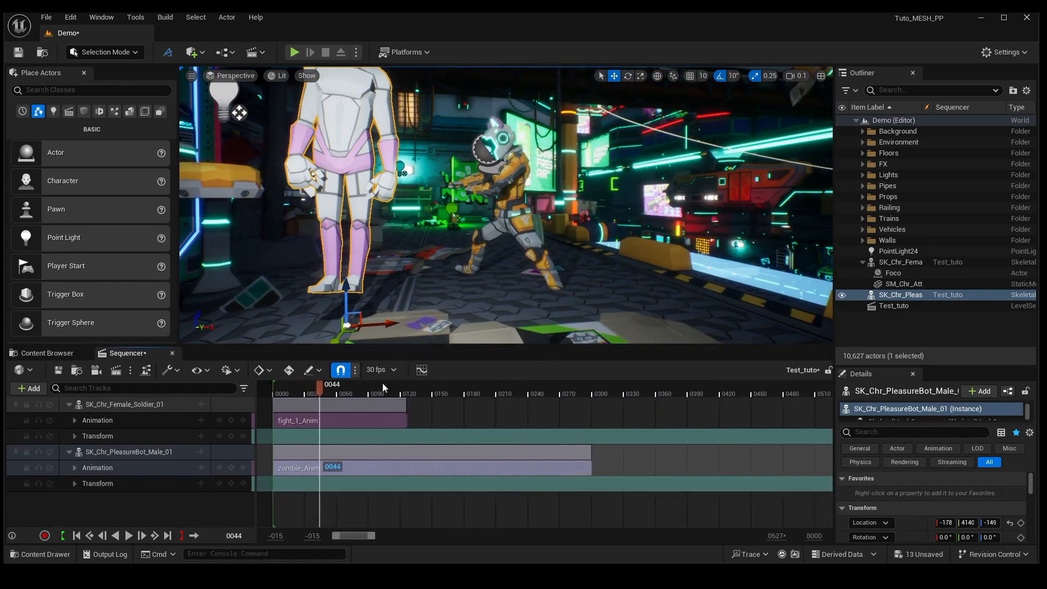
left_click_drag(323, 384, 292, 384)
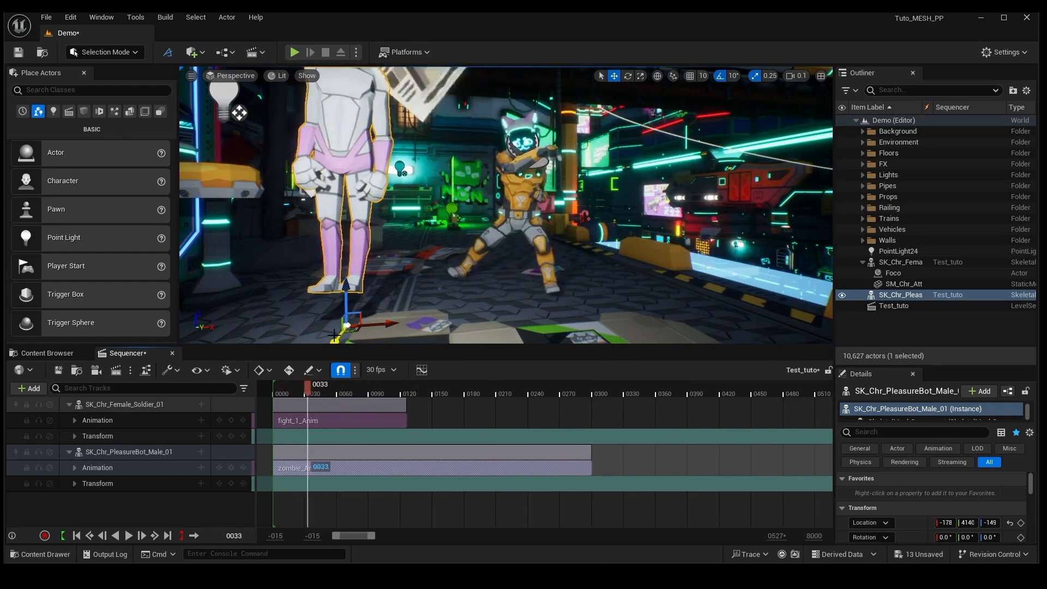
Rotate the PleasureBot 180° to face the soldier, lower it to the floor and move it back about 250 units.
left_click(628, 76)
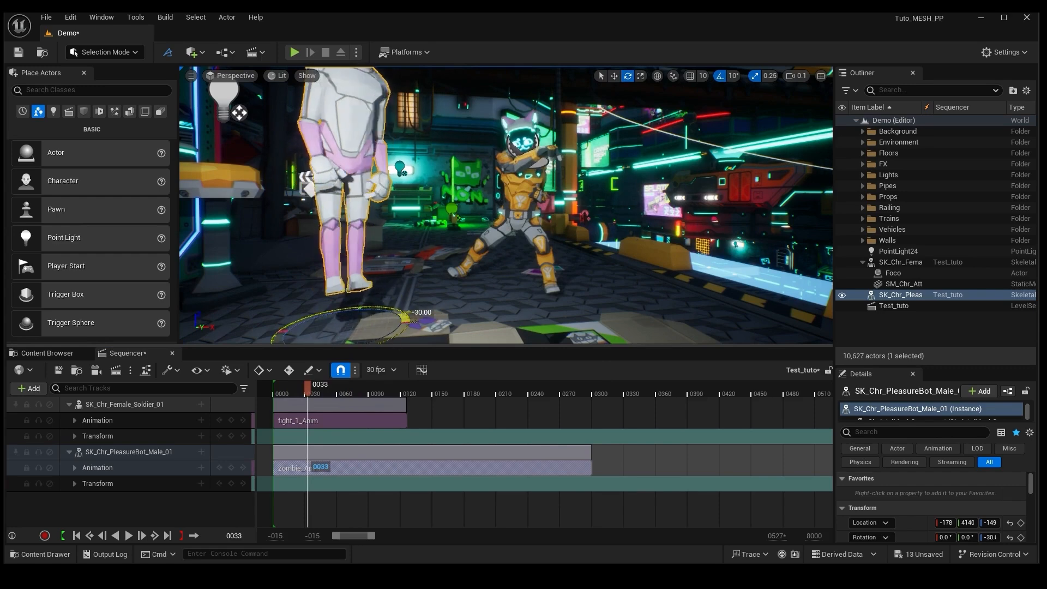
left_click_drag(406, 316, 263, 336)
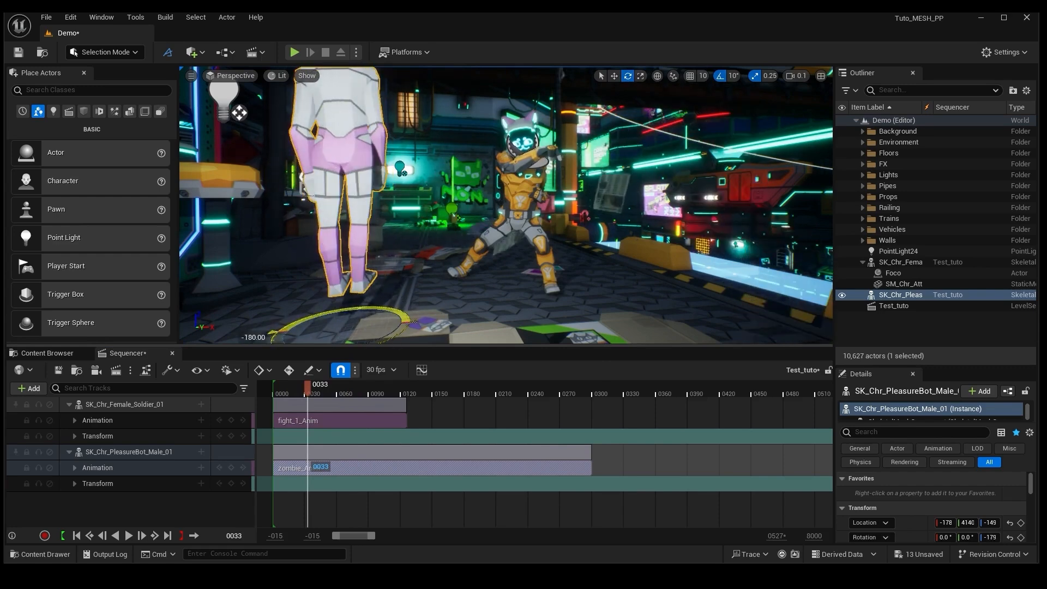
key("d")
right_click_drag(495, 196, 252, 195)
left_click(614, 76)
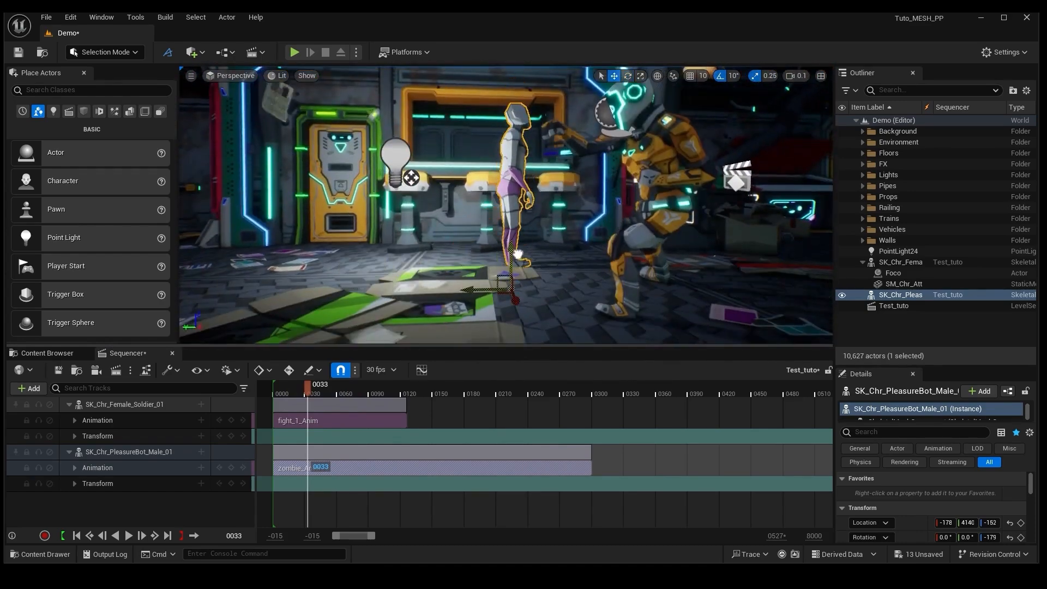
left_click_drag(485, 262, 227, 291)
left_click_drag(282, 386, 308, 376)
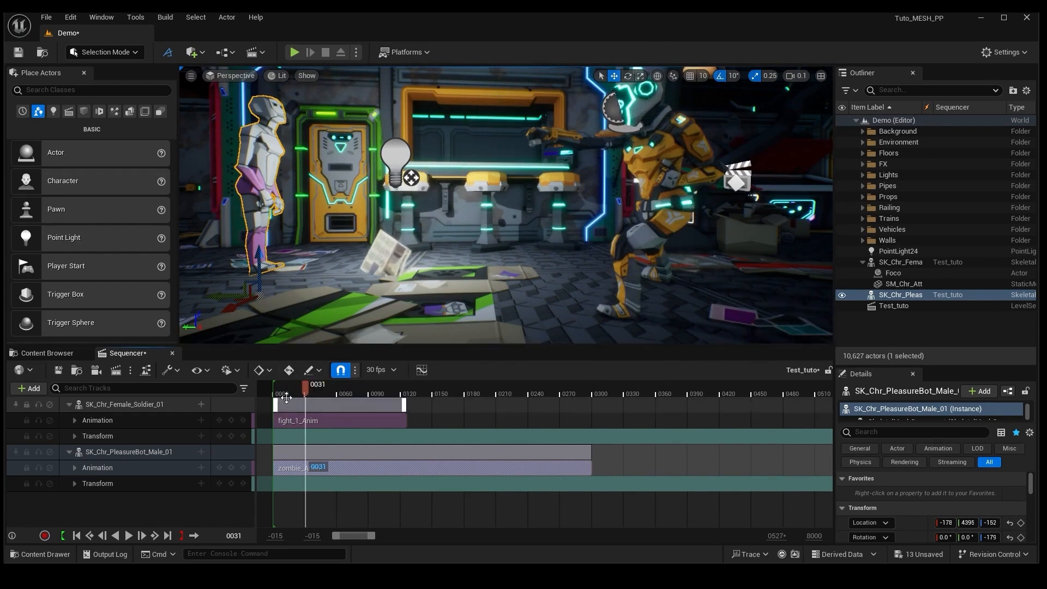
Slide the zombie_Anim clip earlier until its frame 146 falls on frame 31, and shift the PleasureBot sideways in line with the soldier.
mouse_move(371, 535)
left_mouse_down()
mouse_move(331, 528)
mouse_move(357, 535)
left_mouse_up()
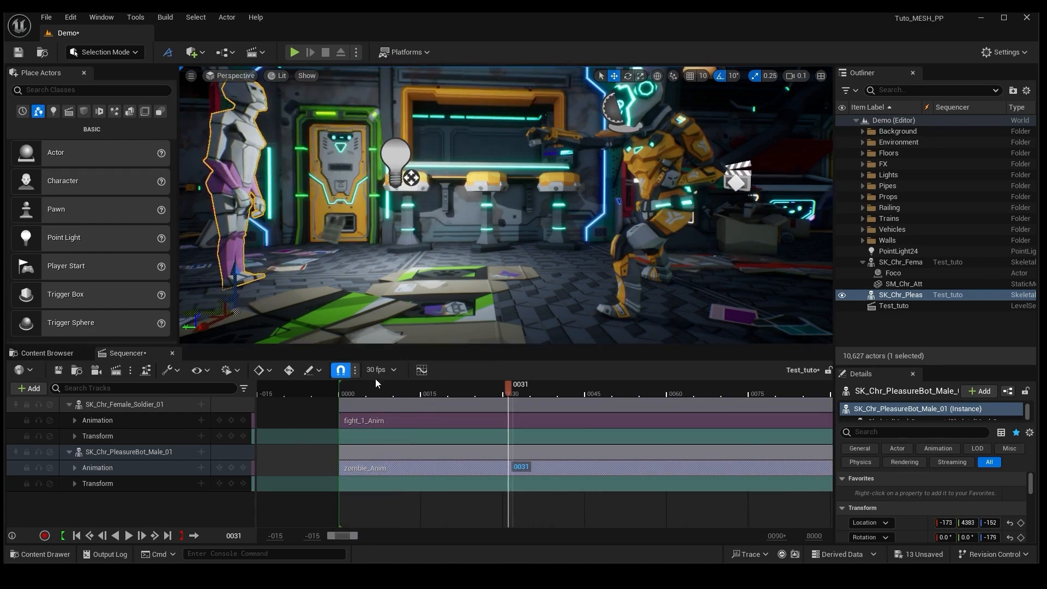
left_click_drag(563, 474, 1, 453)
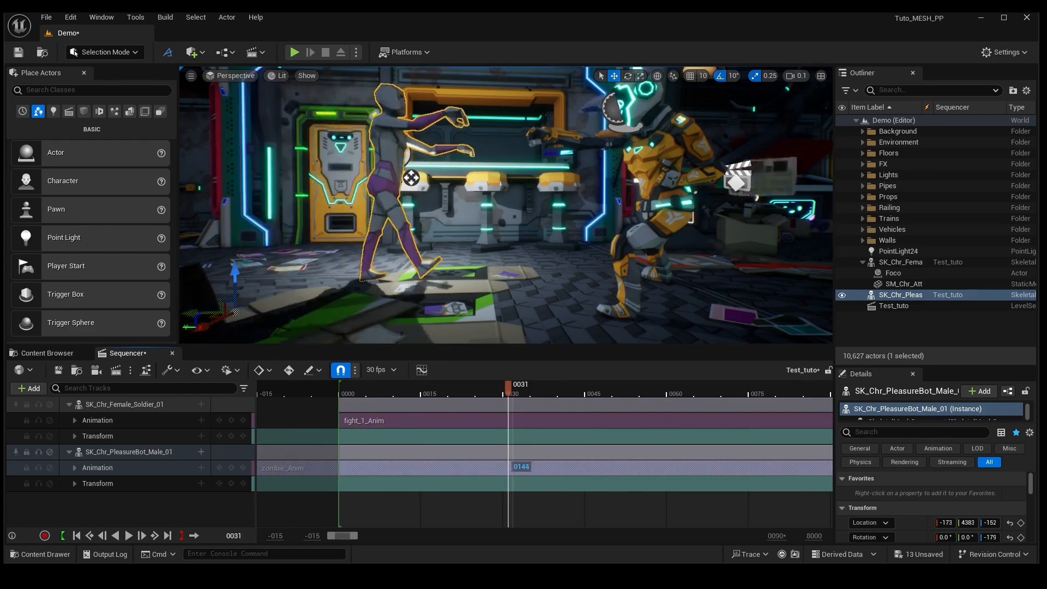
right_click_drag(349, 261, 458, 235)
right_click_drag(308, 218, 250, 219)
key("s")
right_click_drag(428, 240, 428, 264)
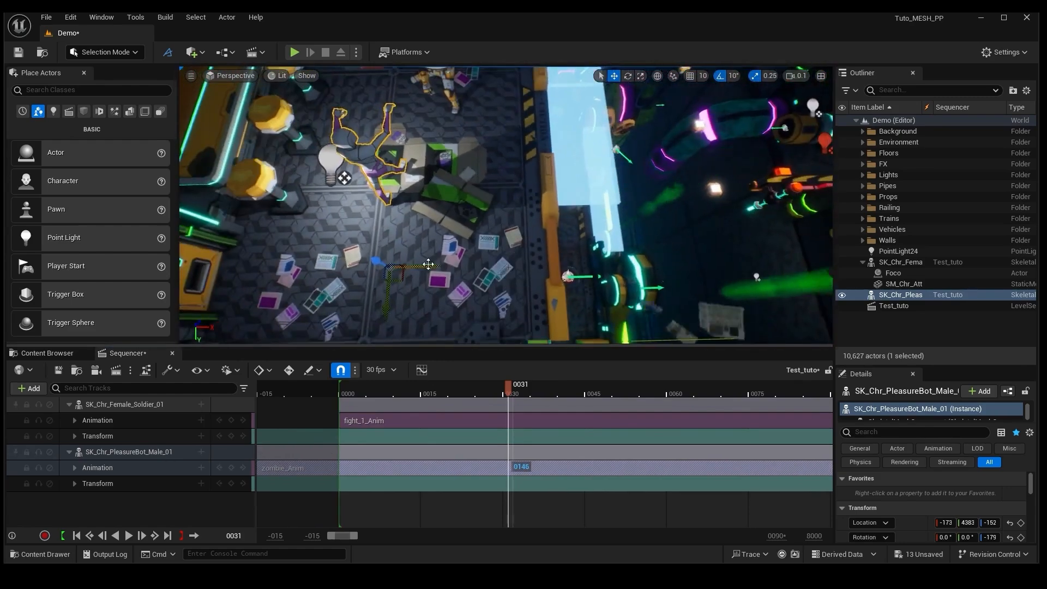
left_click_drag(479, 261, 487, 261)
Slide zombie_Anim until its frame 153 falls on frame 31 and move the PleasureBot within the soldier's reach, at about X -1653, Y 4307.
right_click_drag(487, 261, 501, 177)
key("w")
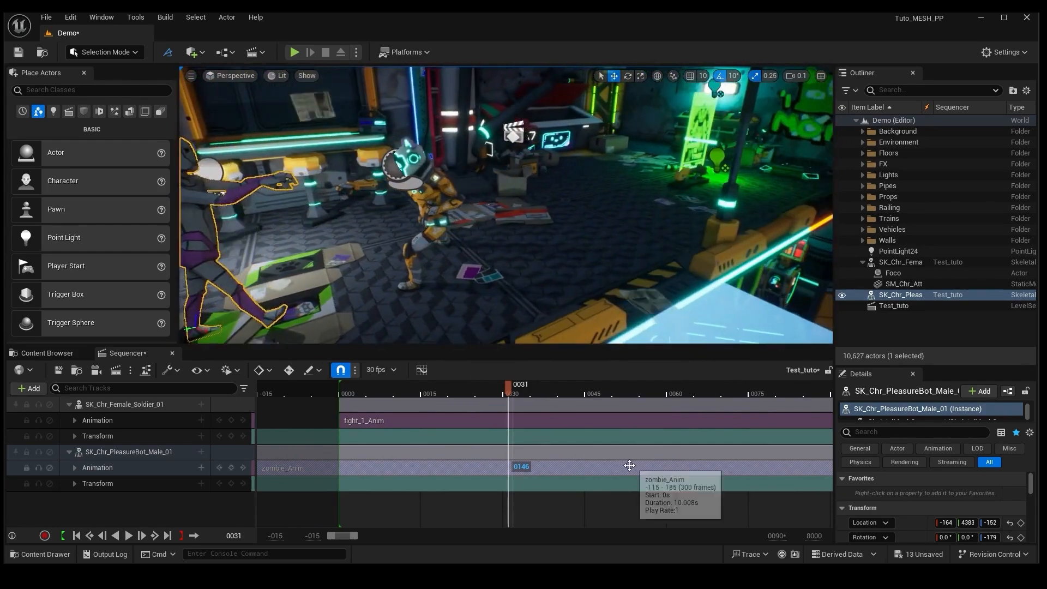
left_click_drag(631, 468, 592, 467)
right_click_drag(469, 273, 425, 271)
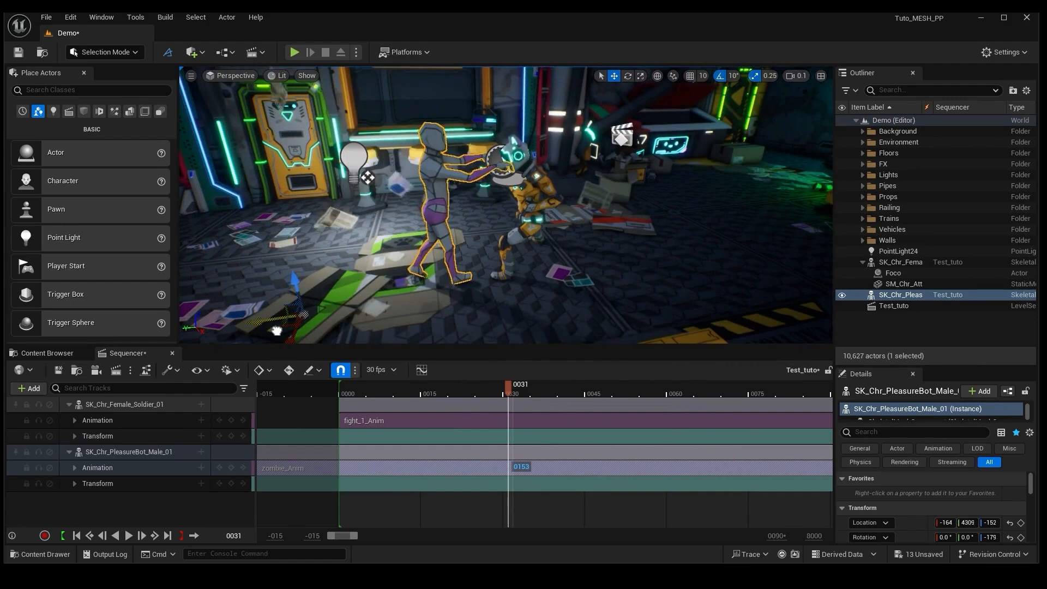
right_click_drag(402, 237, 468, 281)
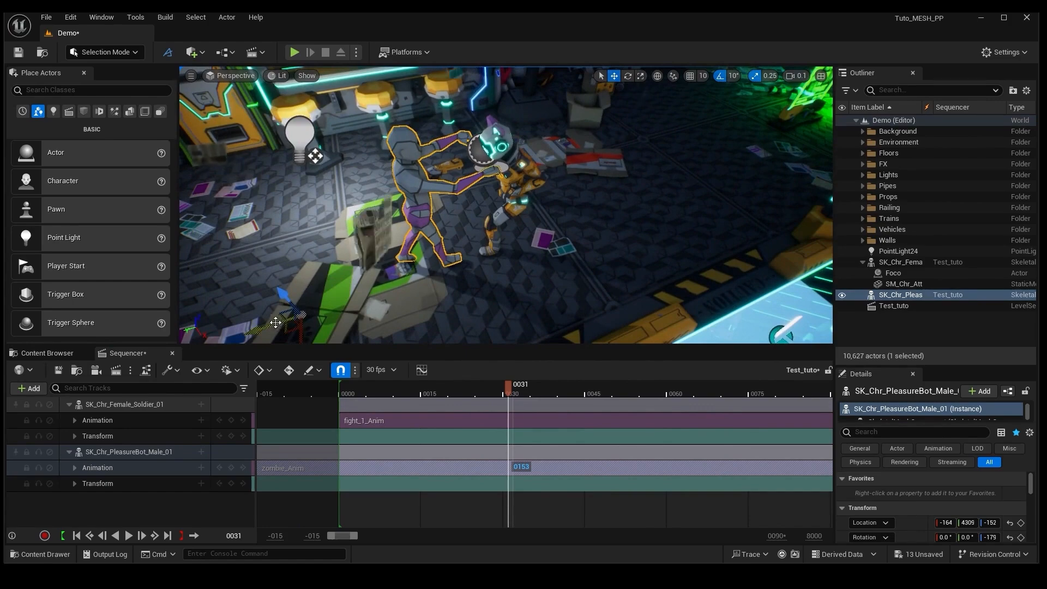
right_click_drag(356, 240, 584, 260)
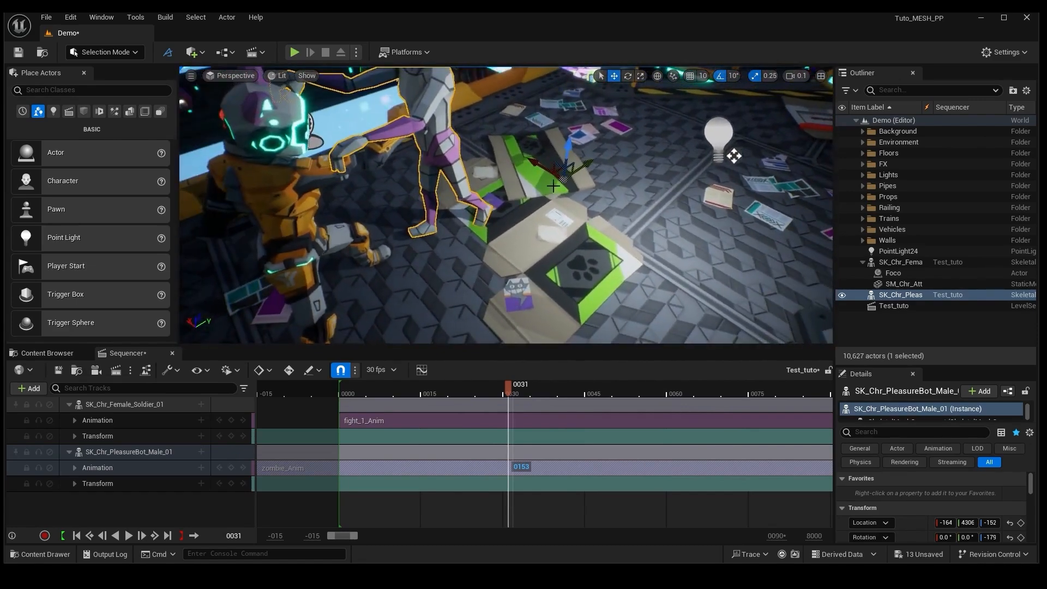
left_click_drag(536, 163, 541, 167)
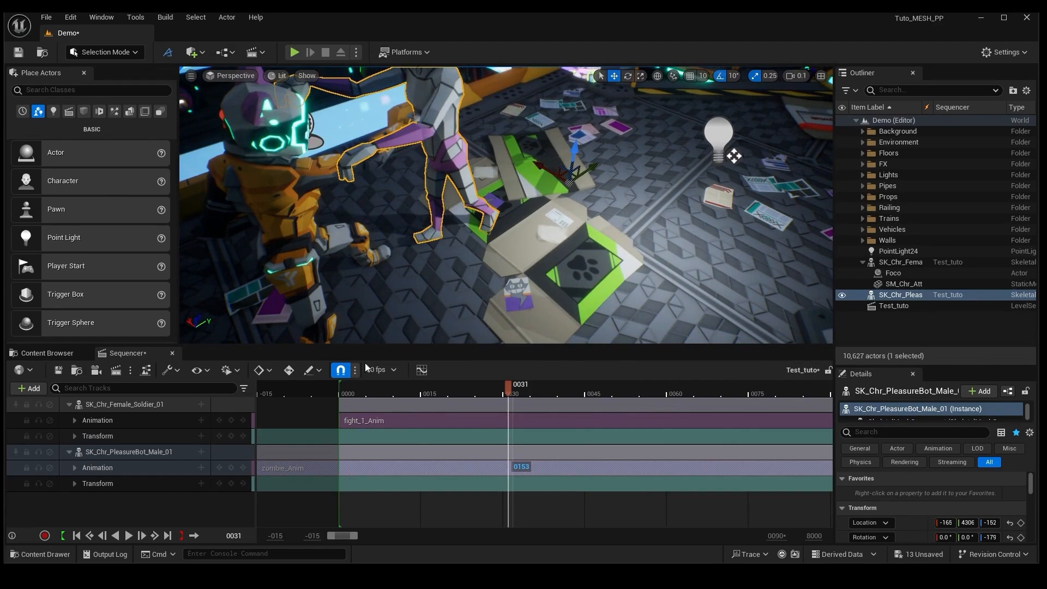
Play the fight and scrub around the moment of contact between the characters, stopping at frame 31.
key("space")
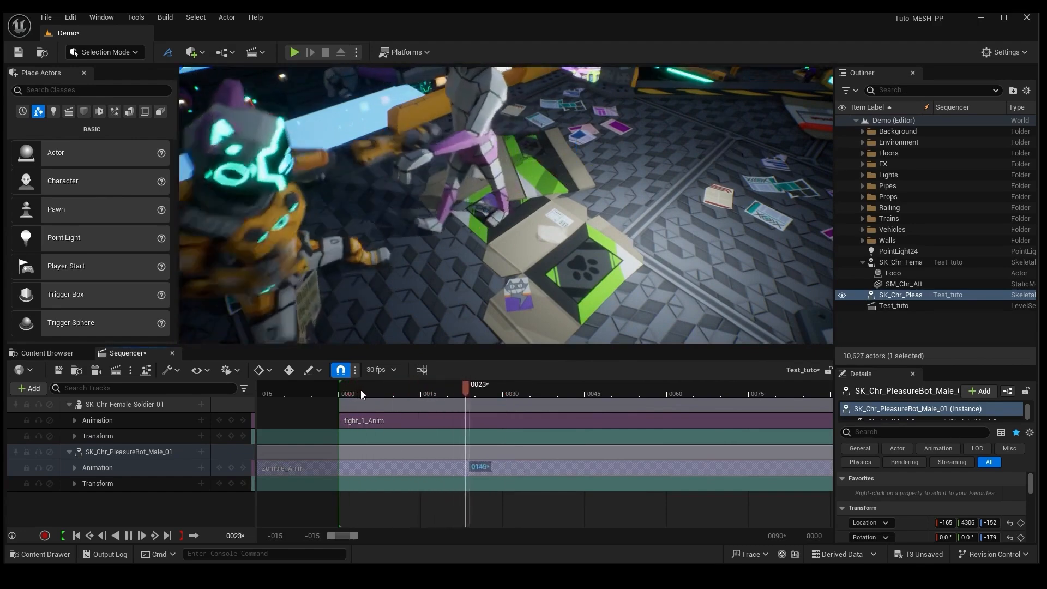
key("space")
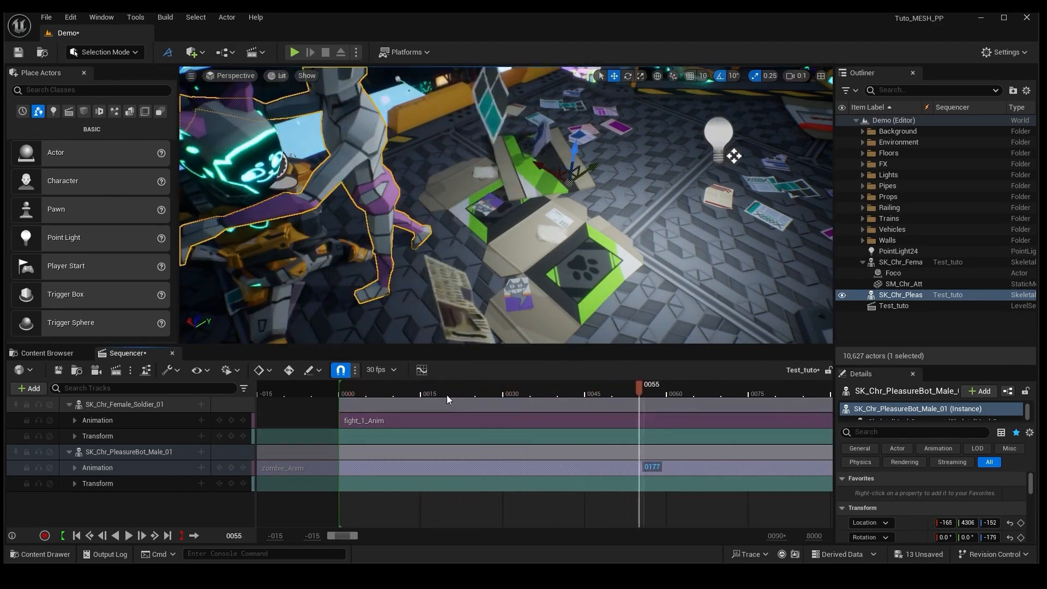
left_click(461, 391)
left_click_drag(466, 388, 519, 384)
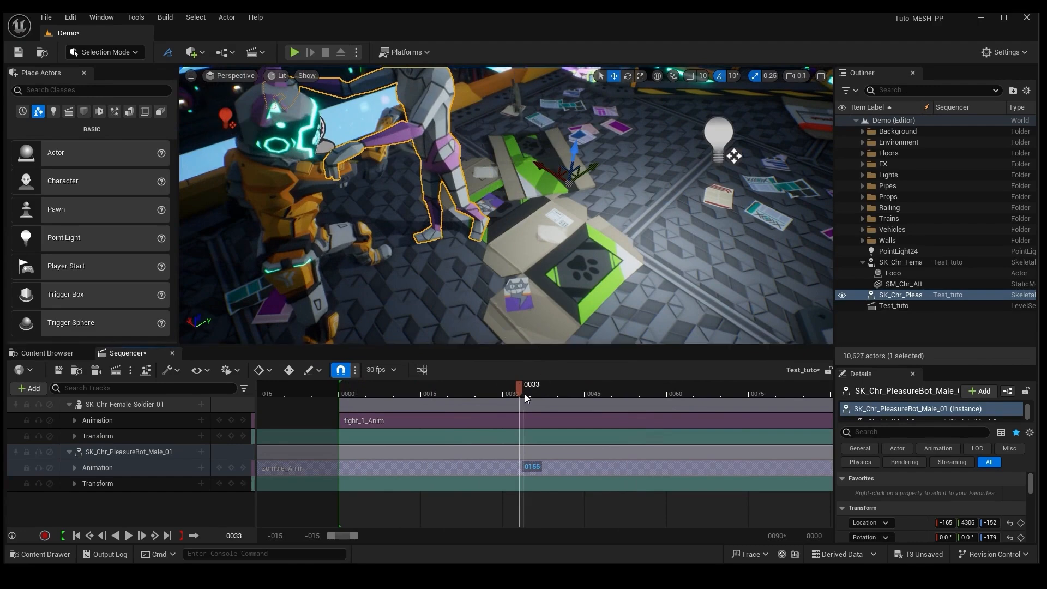
left_click_drag(518, 391, 498, 370)
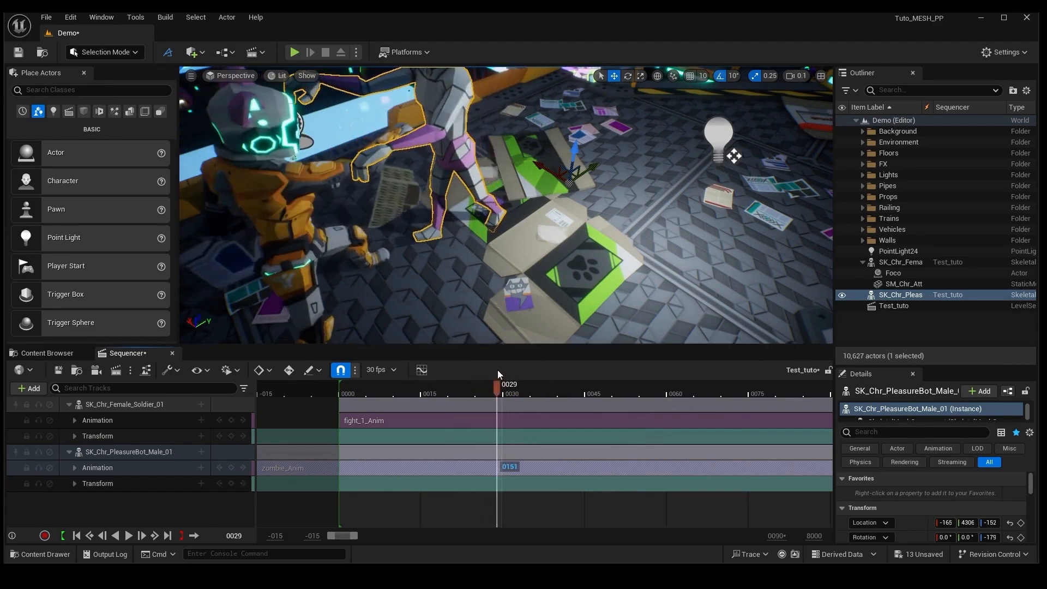
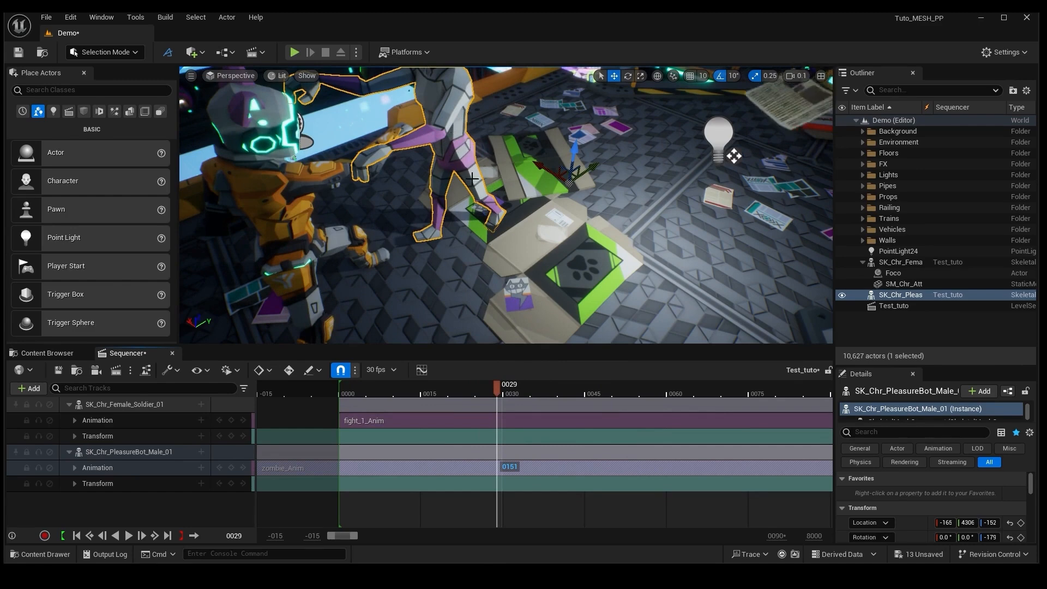
mouse_move(503, 389)
left_mouse_down()
mouse_move(496, 395)
mouse_move(510, 396)
left_mouse_up()
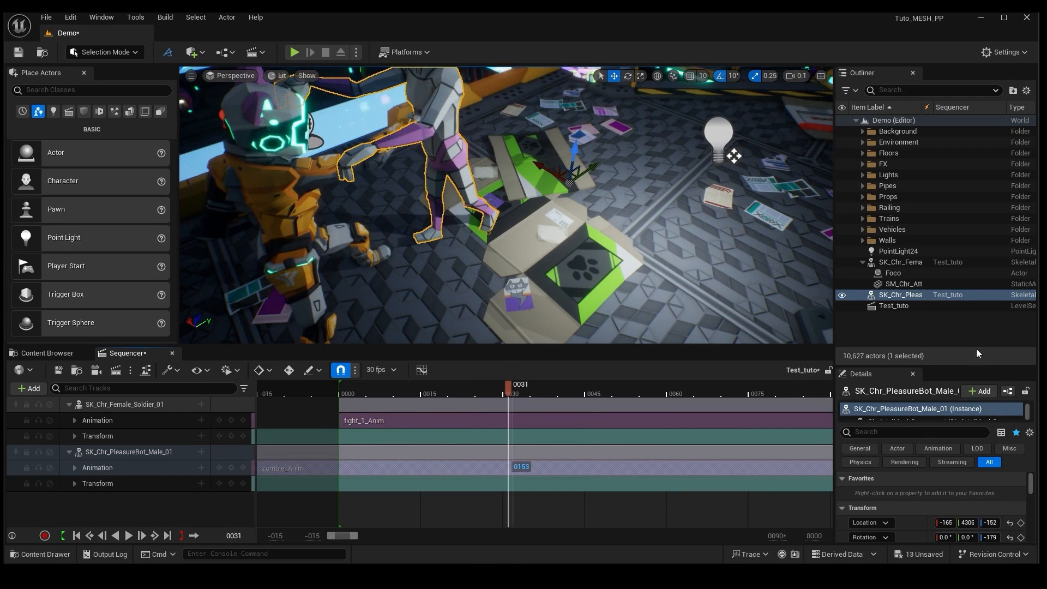
Keyframe the PleasureBot's Simulate Physics property as disabled at frame 31.
left_click_drag(967, 364, 965, 248)
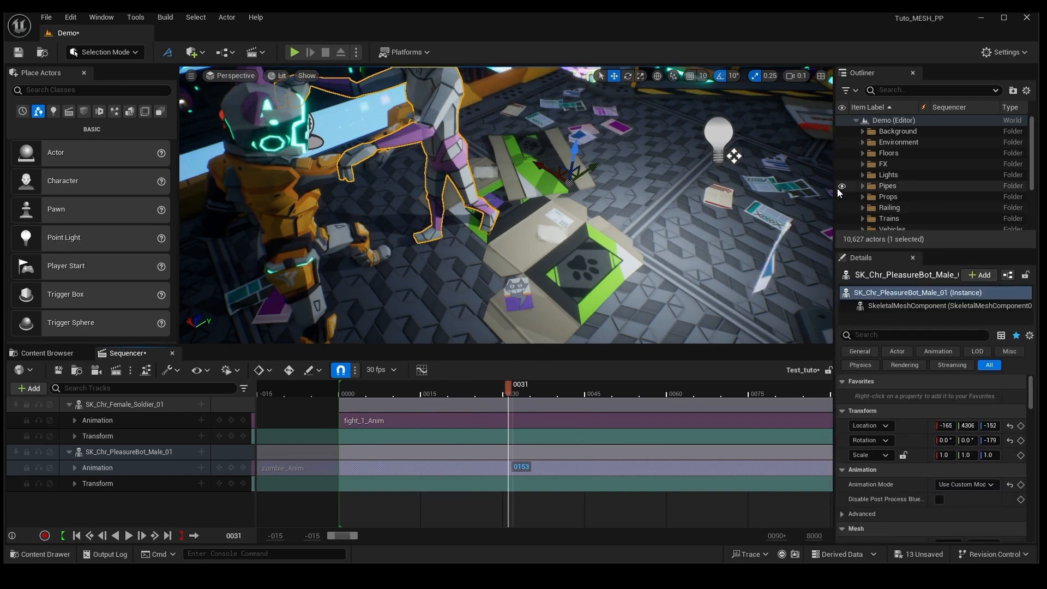
left_click_drag(831, 190, 756, 191)
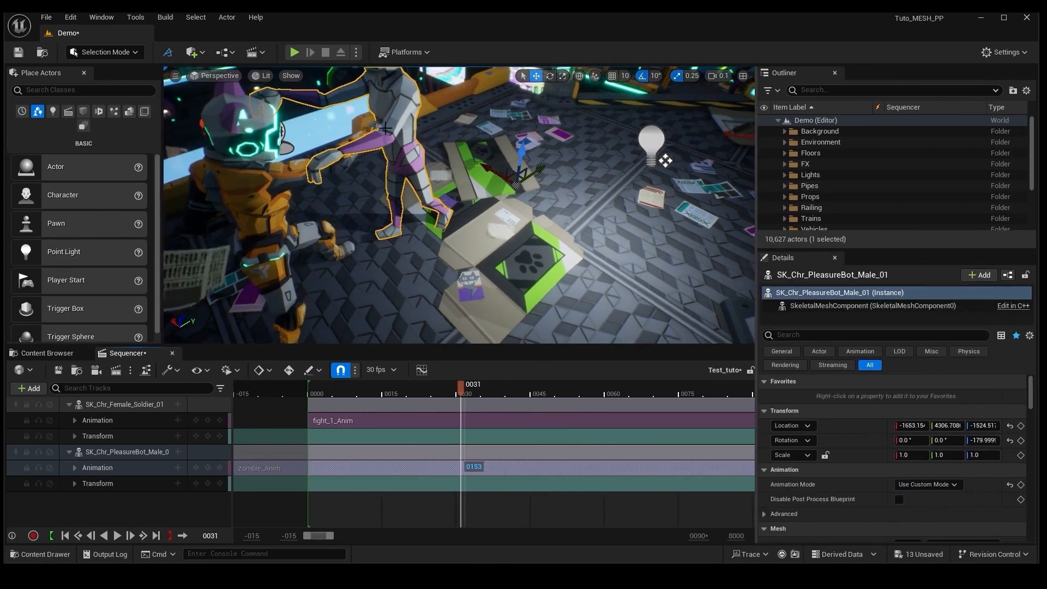
left_click(968, 351)
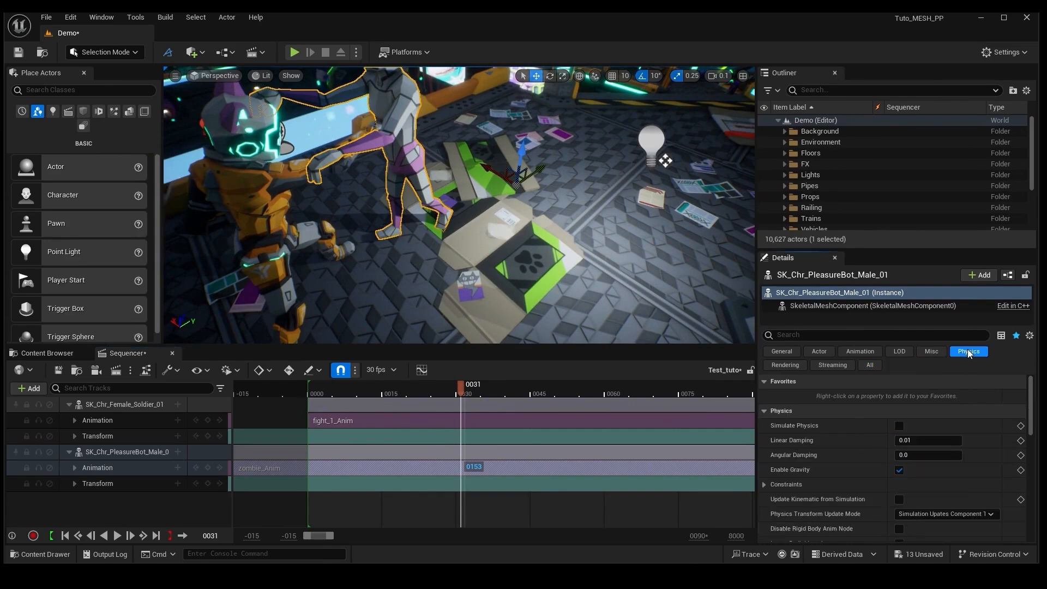
left_click(1021, 426)
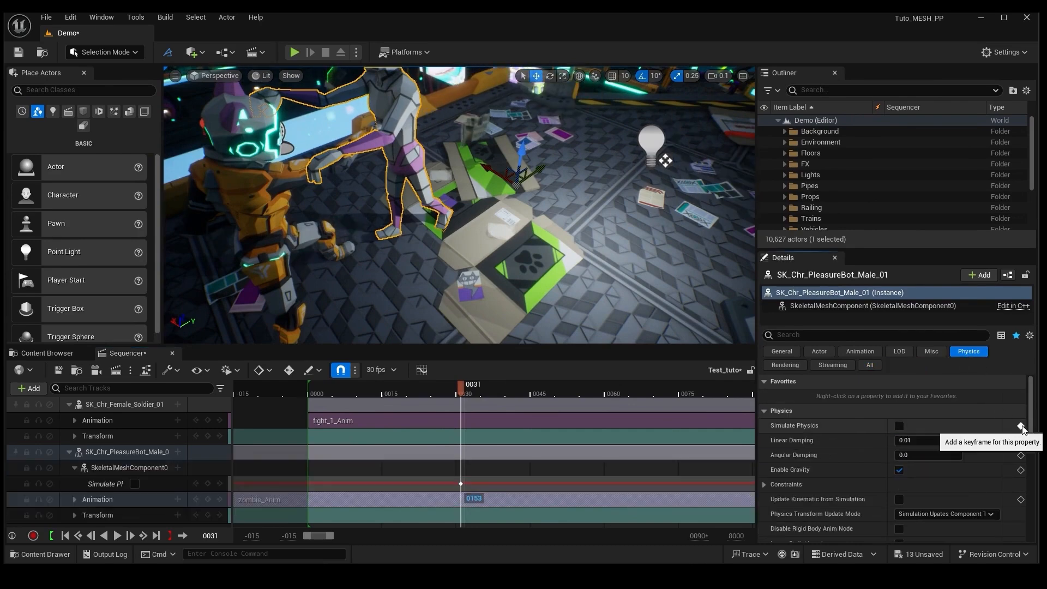
Enable Simulate Physics on the PleasureBot at frame 32 and keyframe it.
left_click(131, 536)
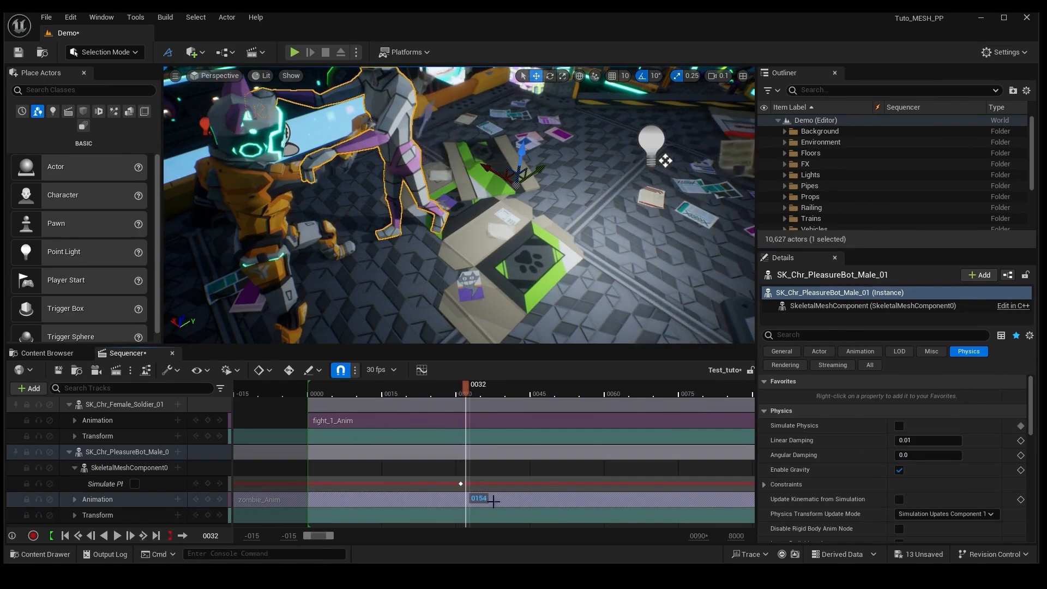
left_click(903, 427)
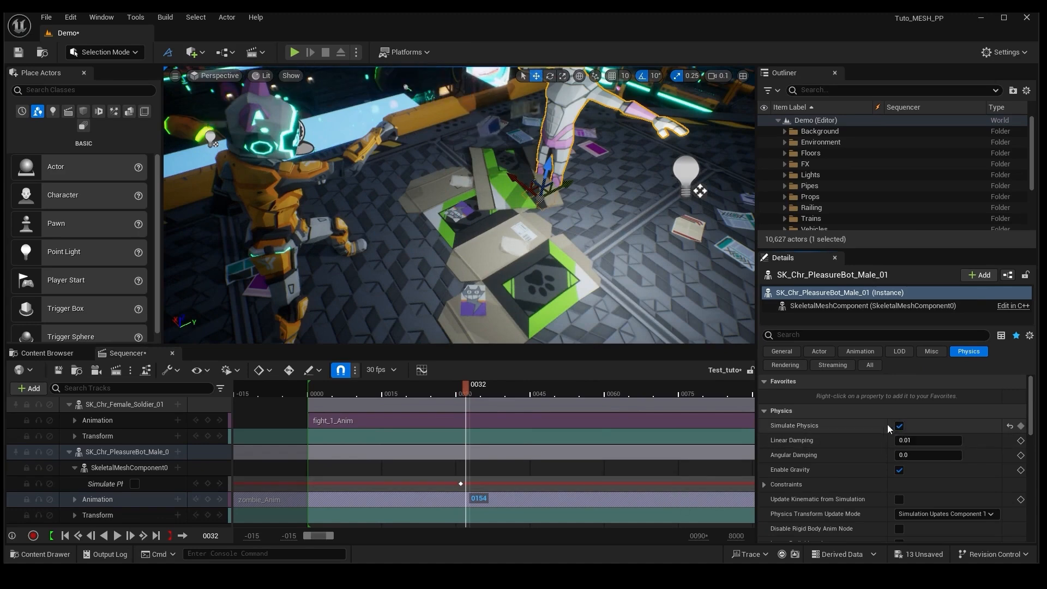
left_click(1021, 426)
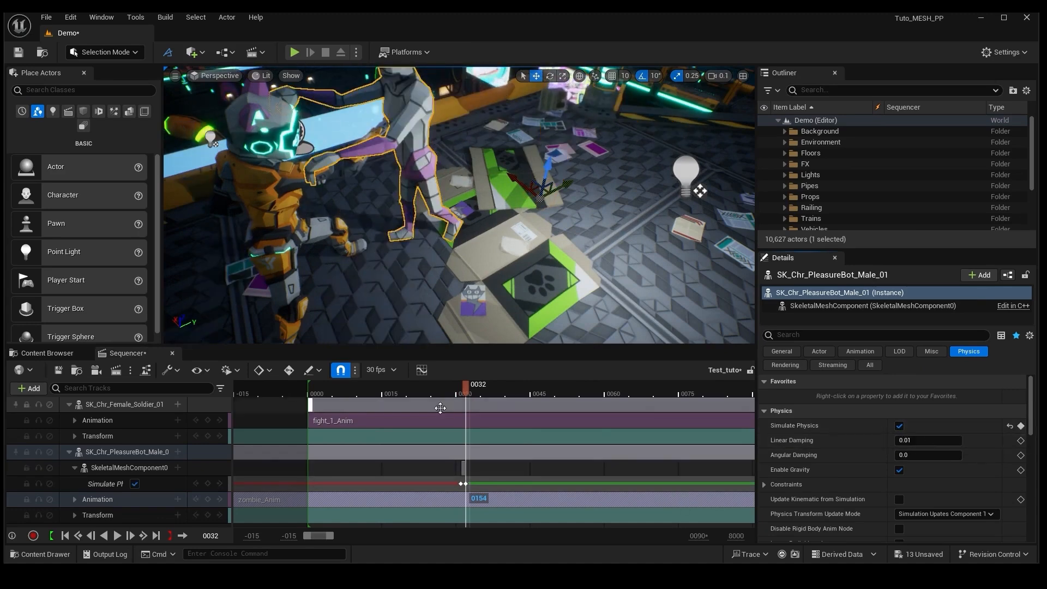
Turn on auto-keying and start simulating the level with the fight sequence playing from frame 19.
left_click(289, 370)
left_click_drag(465, 390, 411, 392)
left_click(491, 256)
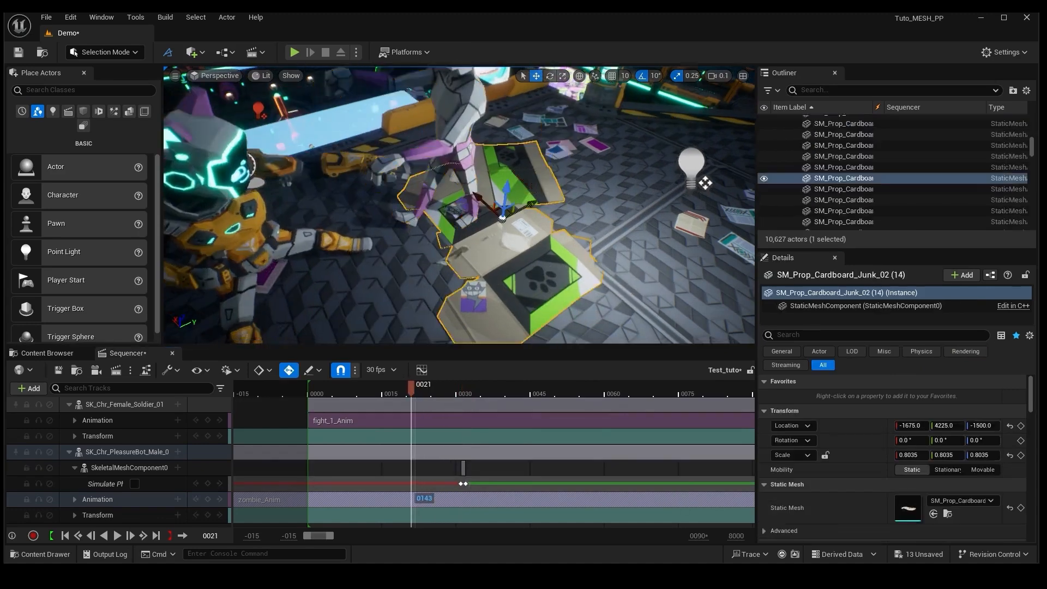
right_click_drag(490, 257, 491, 322)
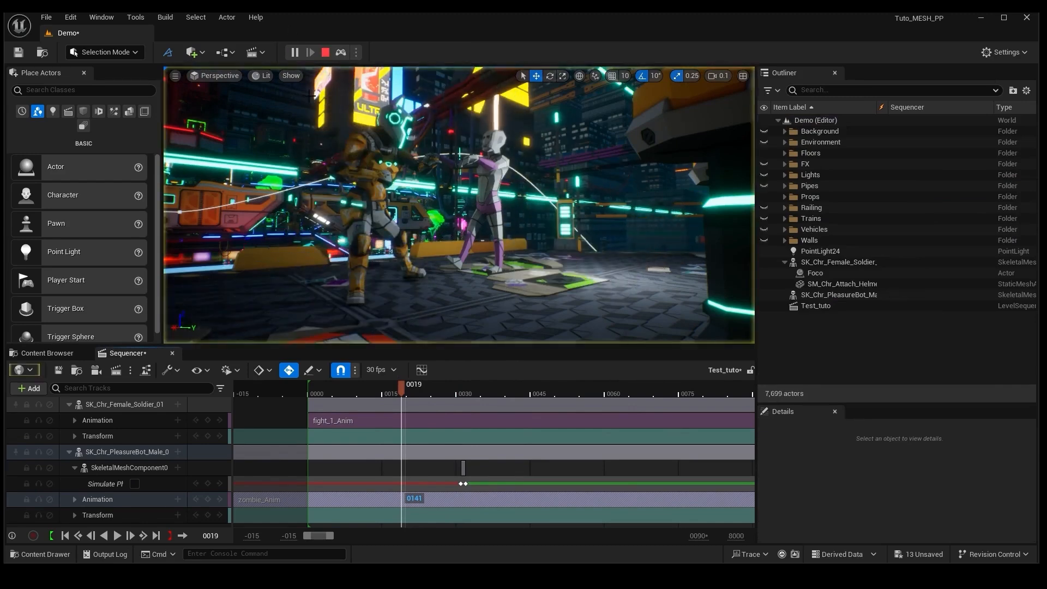
key("alt+p")
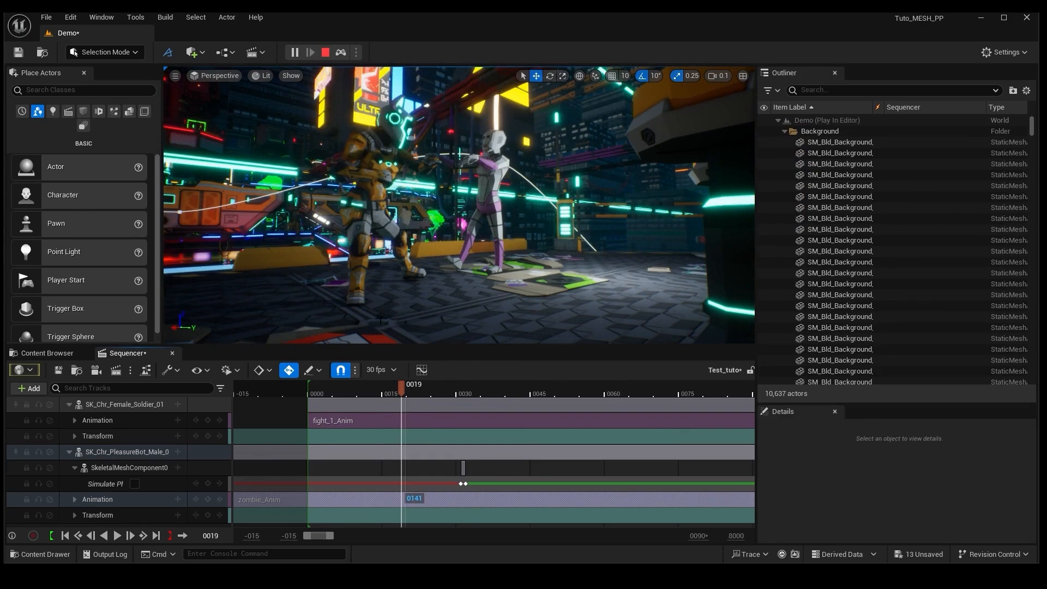
left_click(122, 541)
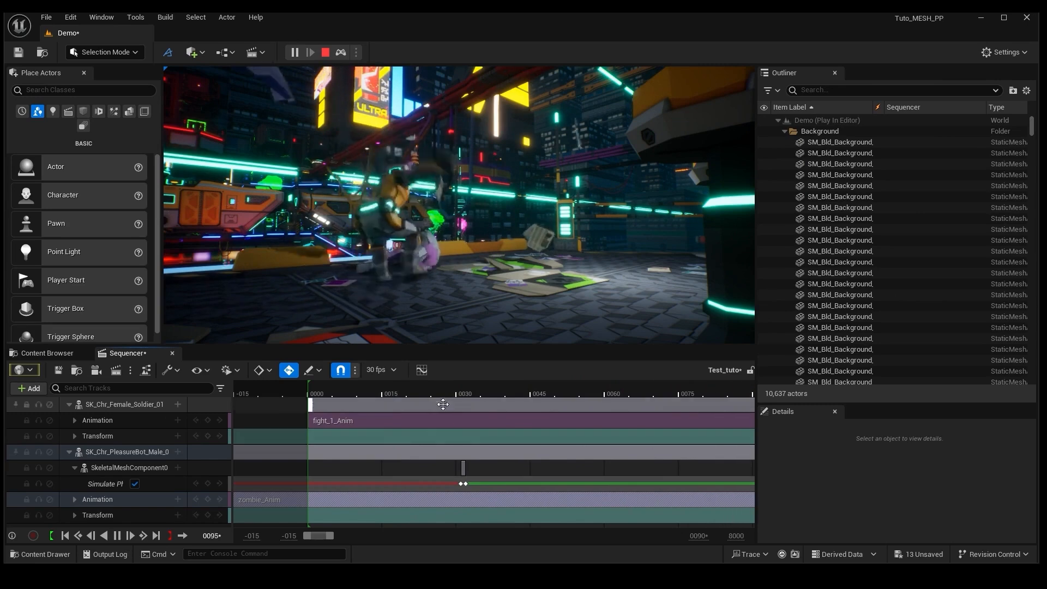
Replay the fight in the simulation from frames 14 and 16 to check the PleasureBot's reaction to the hit, and stop simulating.
left_click_drag(438, 399, 381, 397)
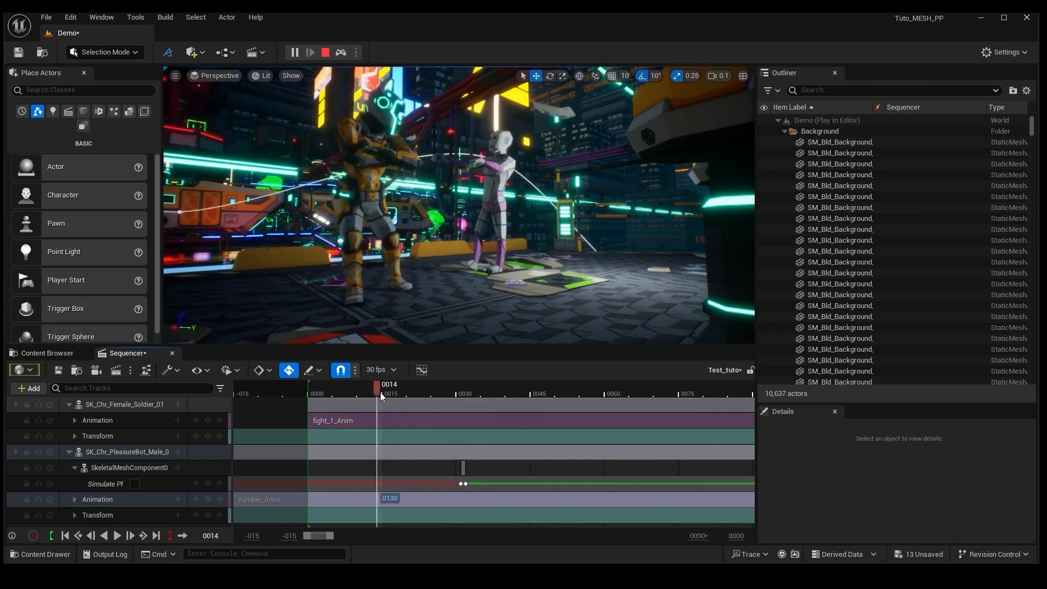
left_click(118, 536)
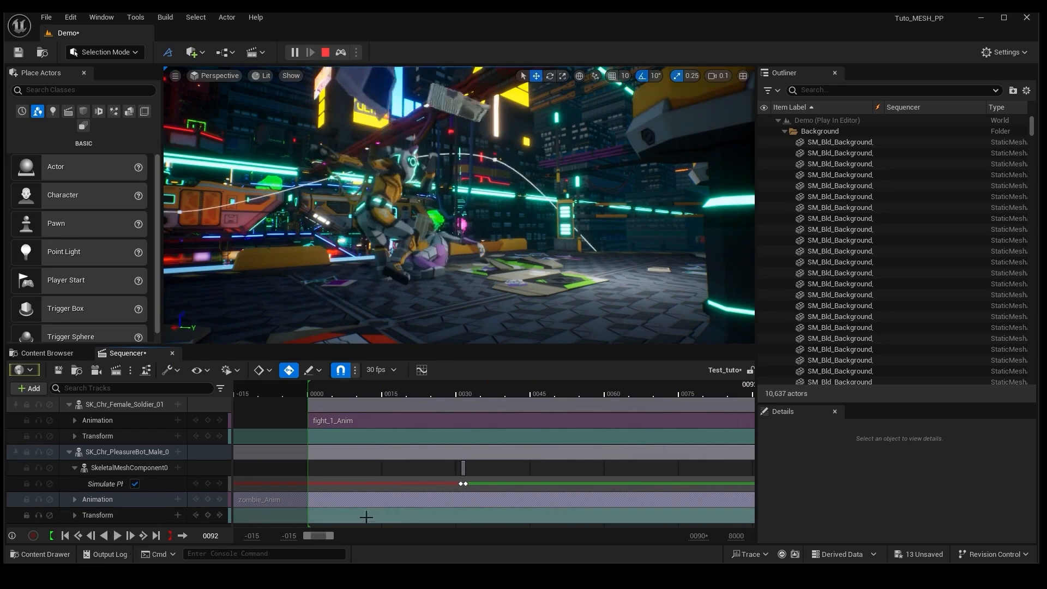
left_click(404, 390)
left_click_drag(414, 390, 437, 384)
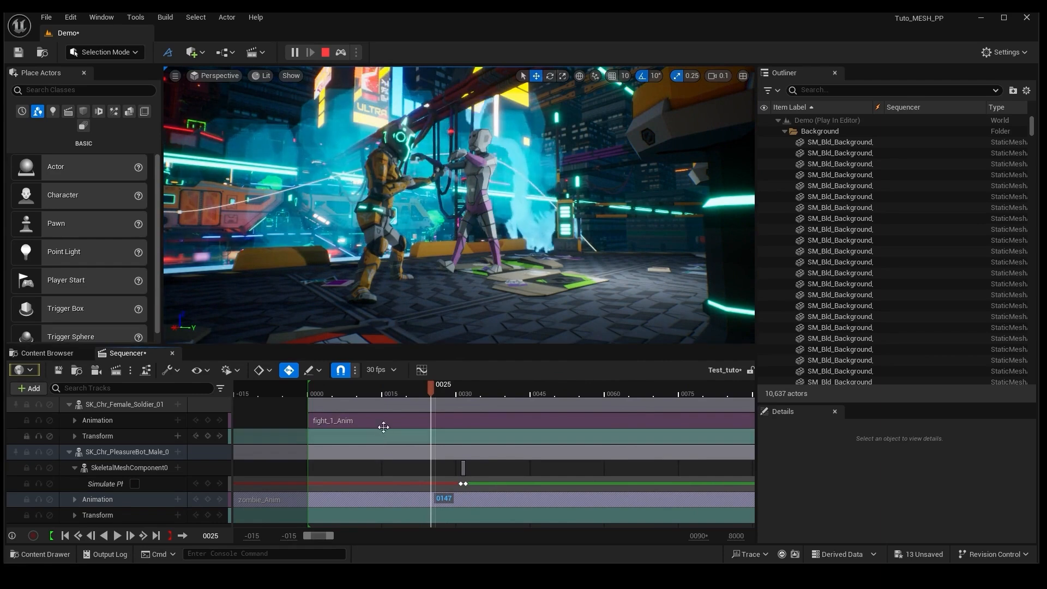
left_click_drag(432, 386, 390, 367)
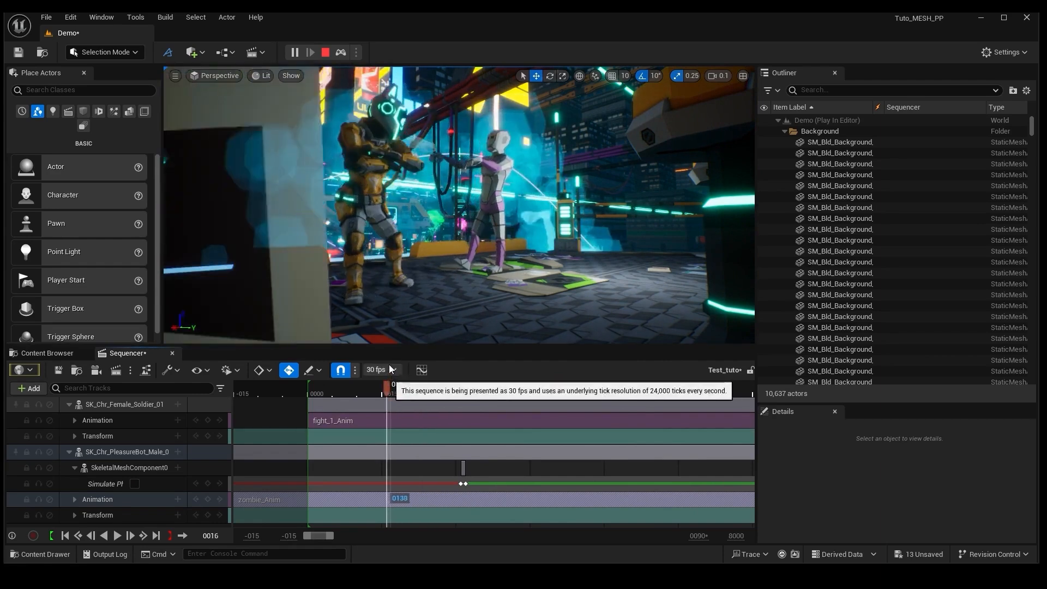
key("space")
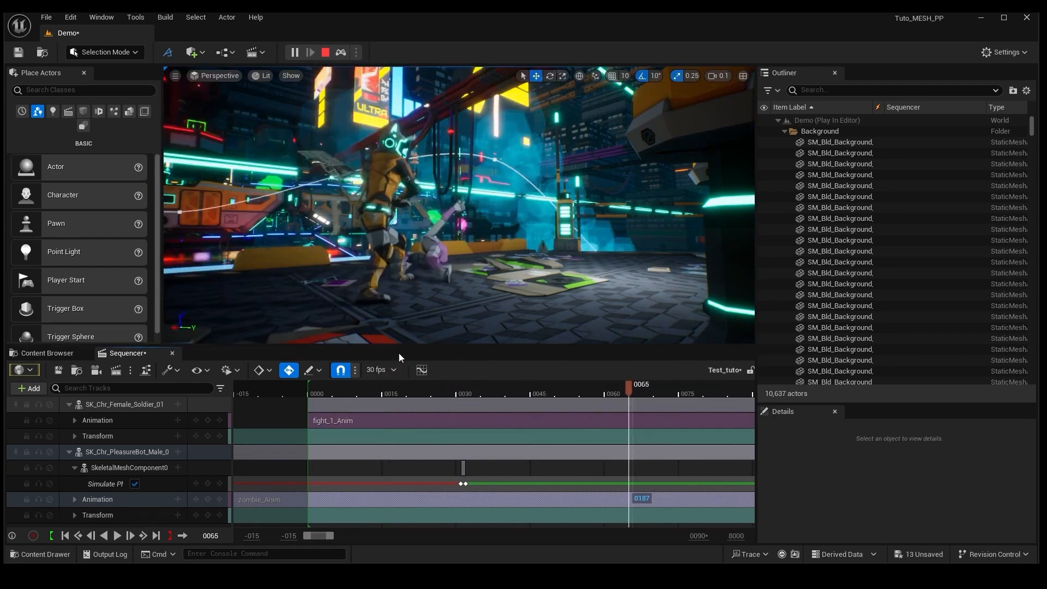
key("Escape")
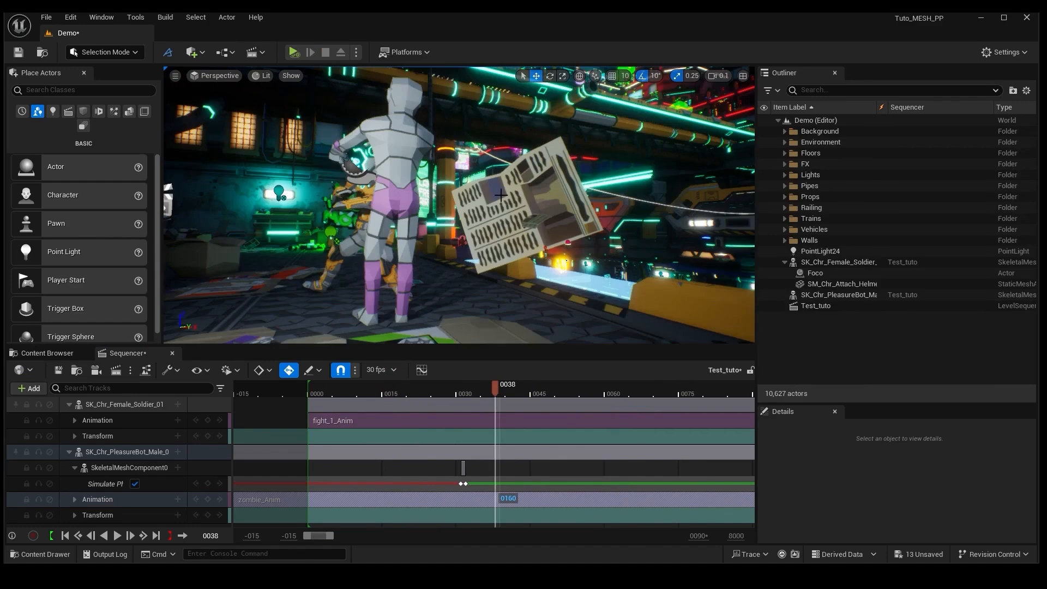
Duplicate the PleasureBot character in the level.
left_click(396, 159)
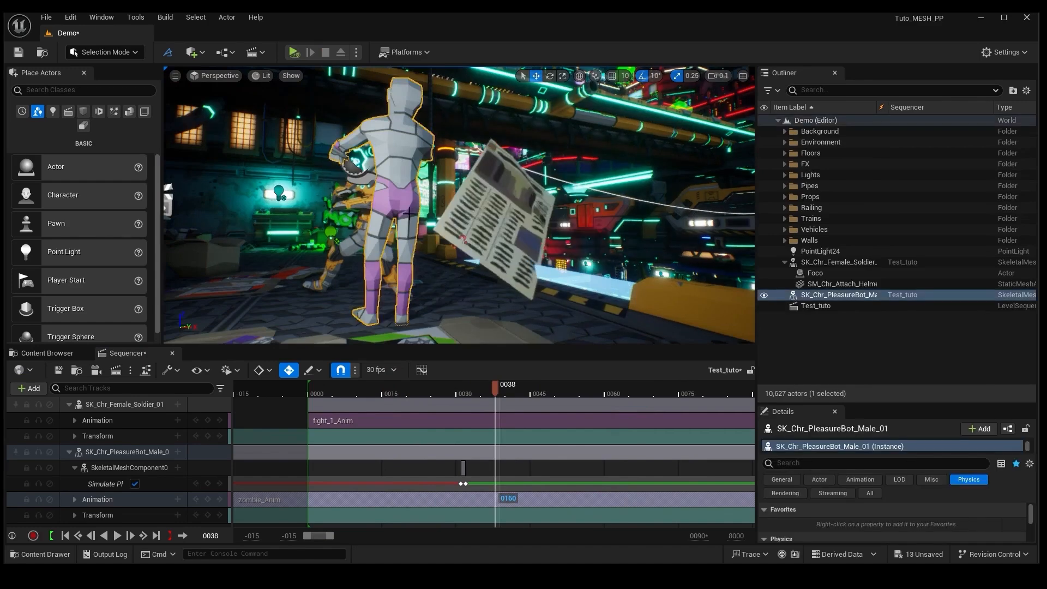
right_click(837, 297)
mouse_move(735, 344)
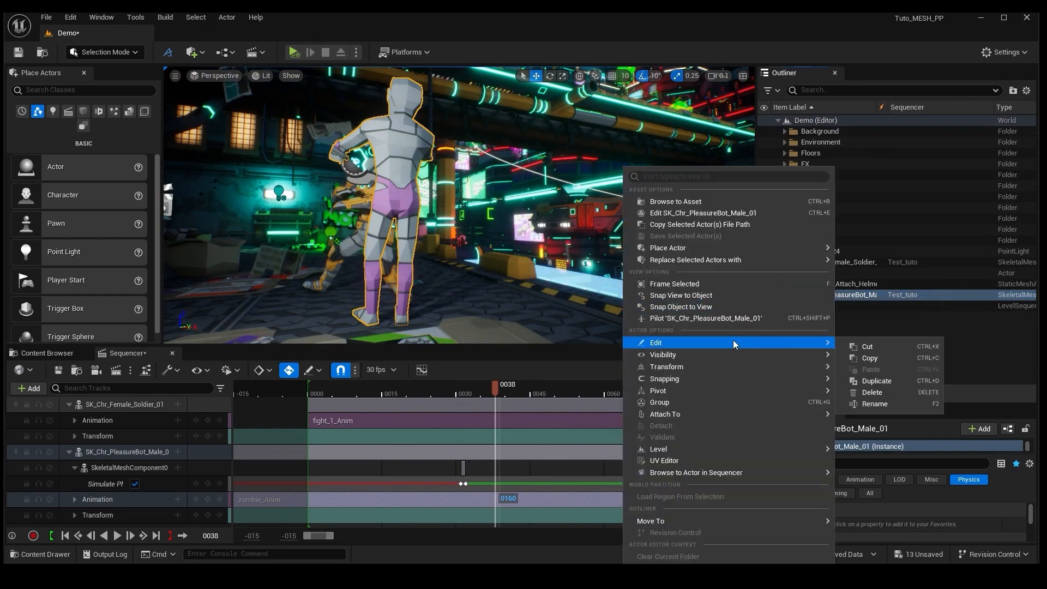
left_click(876, 381)
Move the duplicated PleasureBot to the other side of the soldier and rotate it to face the fight.
right_click_drag(466, 212, 283, 211)
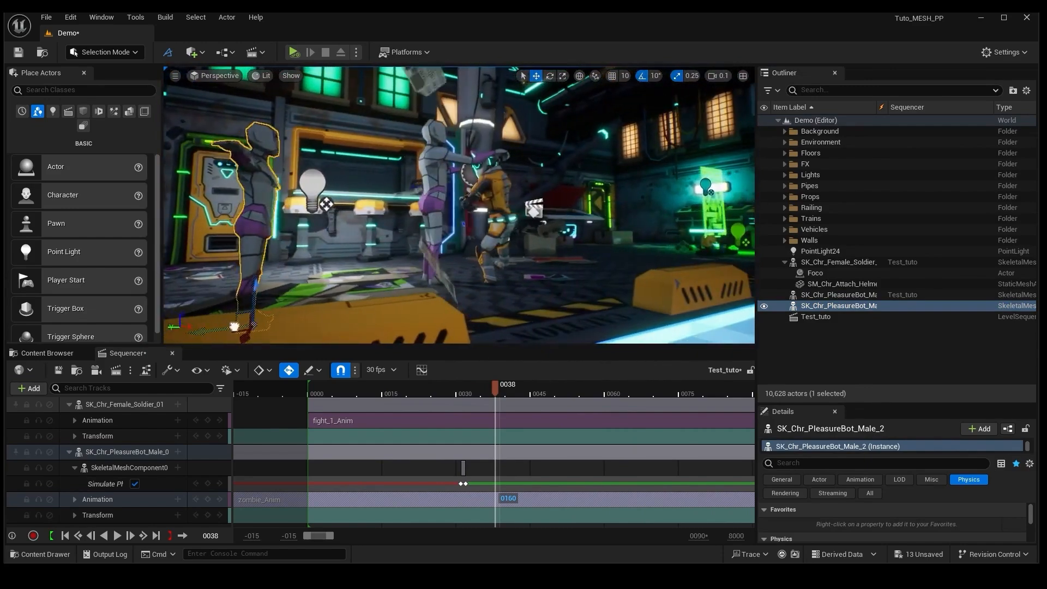
left_click_drag(234, 326, 611, 282)
left_click(551, 77)
right_click_drag(556, 180, 597, 180)
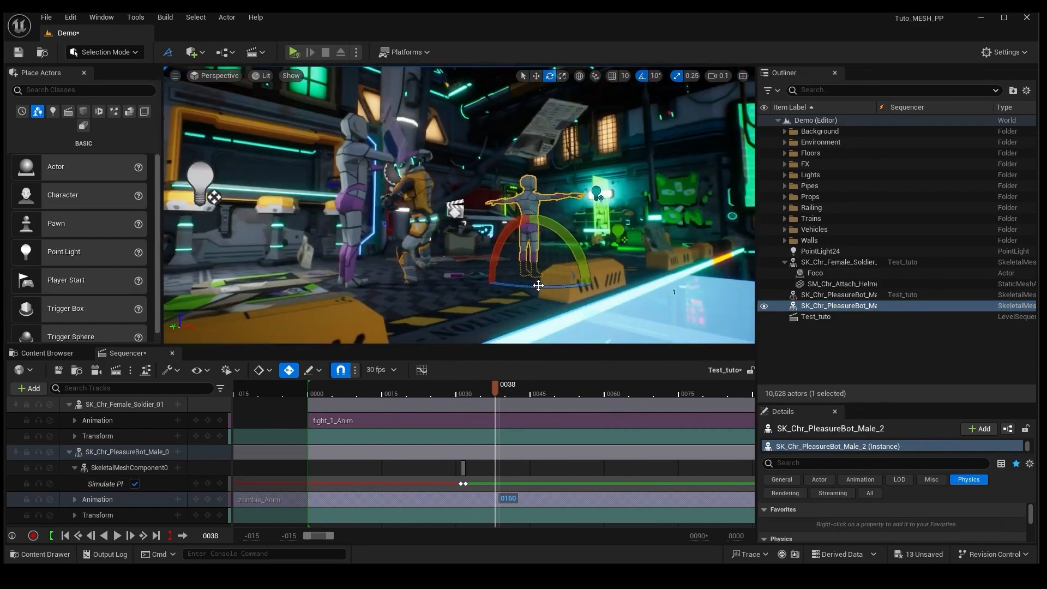
left_click_drag(540, 286, 573, 275)
right_click_drag(573, 276, 630, 255)
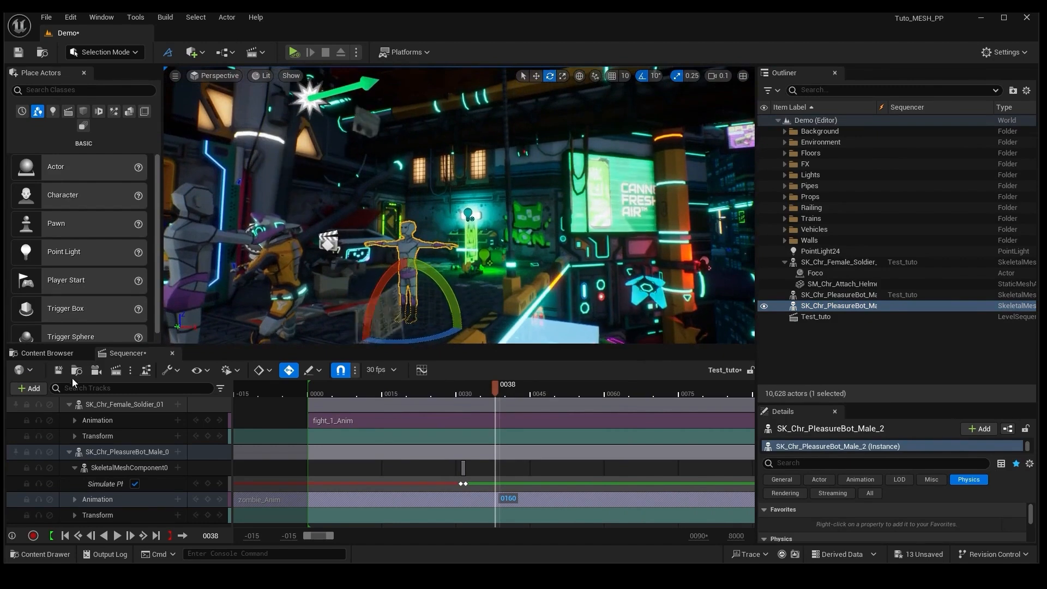
Add SK_Chr_PleasureBot_Male_2 to the sequence and assign it the zombie_Anim animation.
left_click(27, 390)
mouse_move(147, 209)
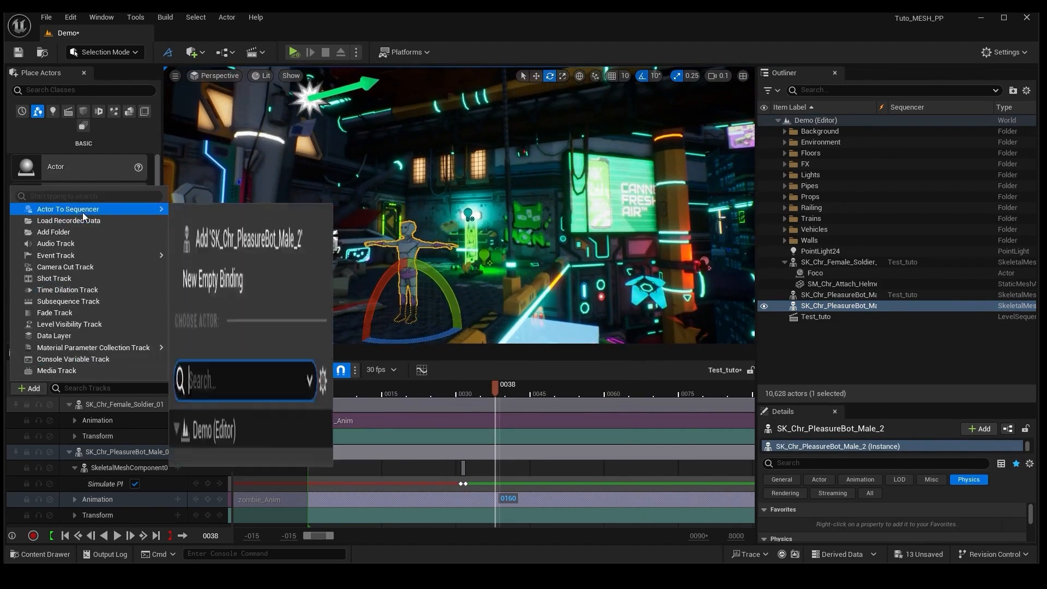
left_click(207, 213)
scroll(196, 473, "down", 2)
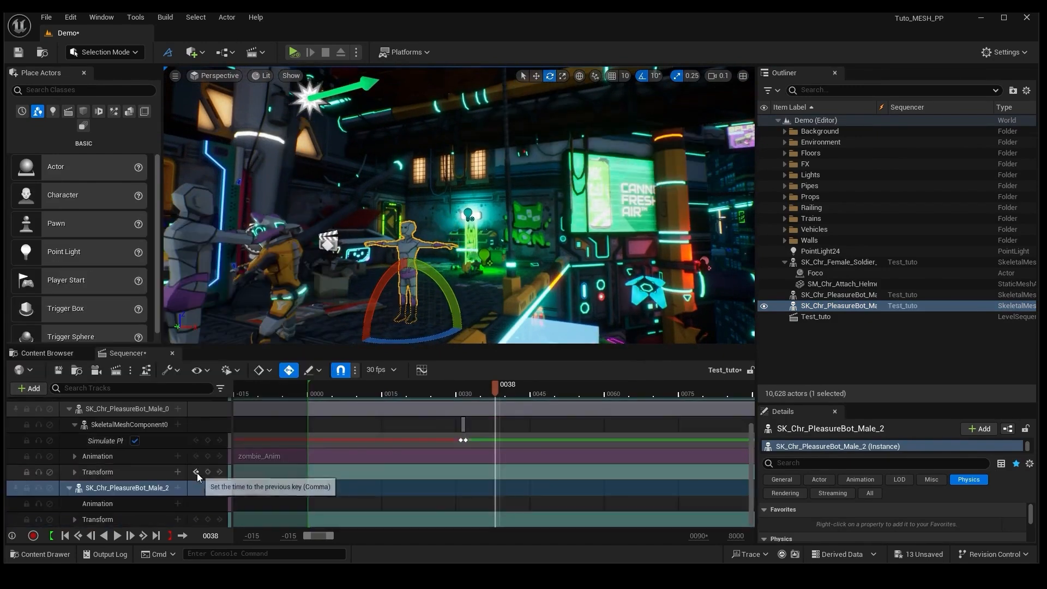
left_click(178, 503)
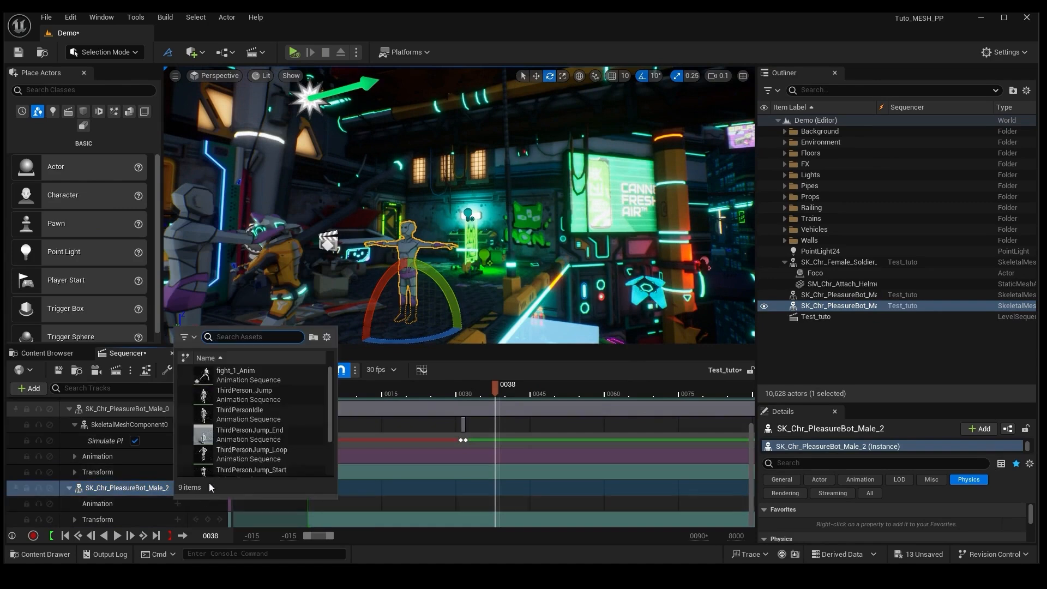
scroll(240, 453, "down", 5)
left_click(261, 470)
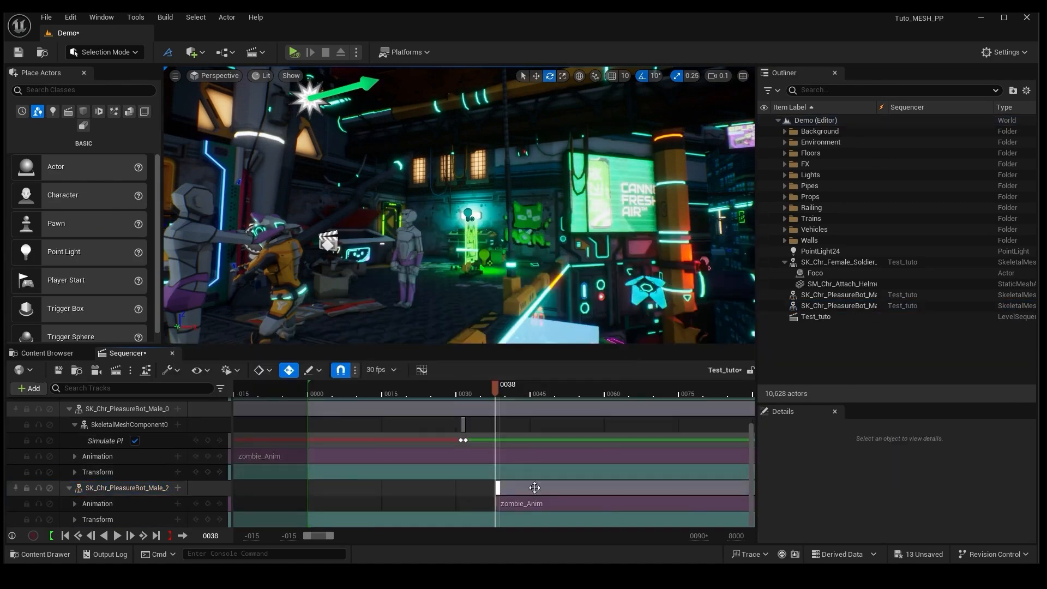
Slide the duplicate's zombie_Anim until its frame 109 falls on frame 38, and scrub the fight to frame 73.
left_click_drag(564, 500, 334, 496)
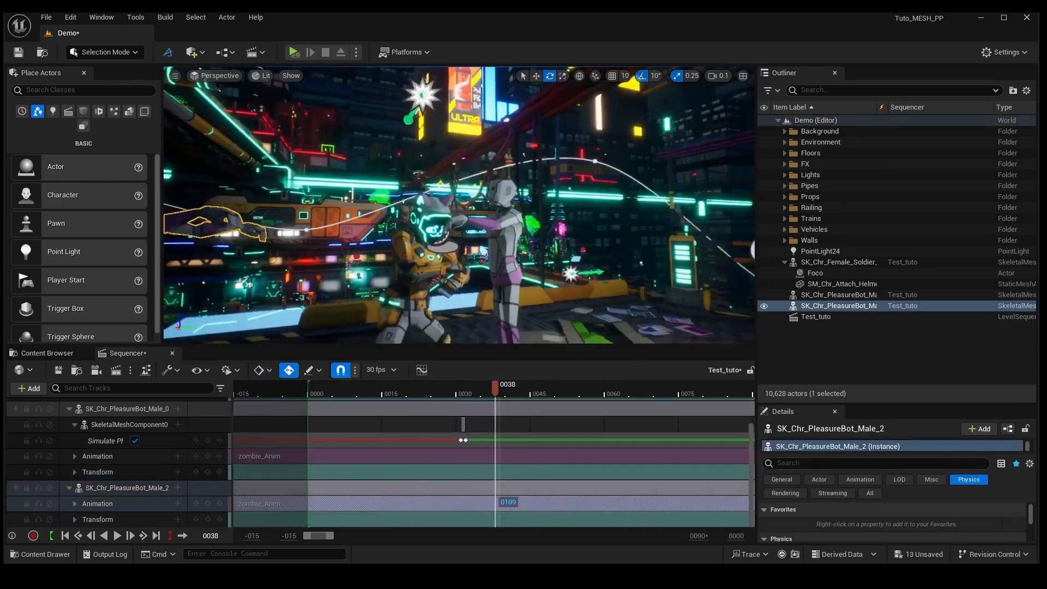
right_click_drag(466, 223, 465, 204)
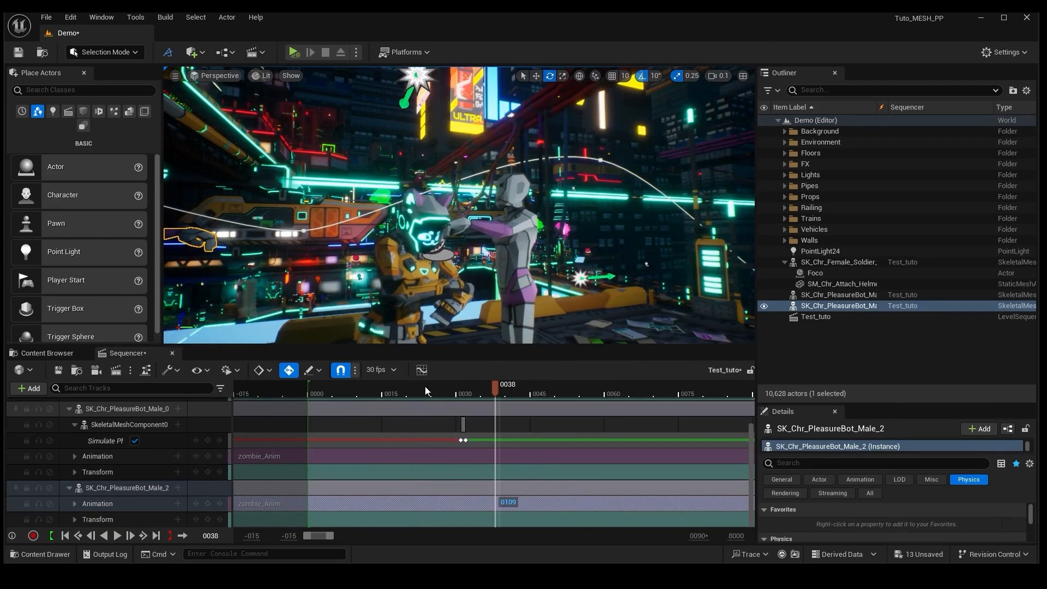
left_click_drag(424, 386, 670, 423)
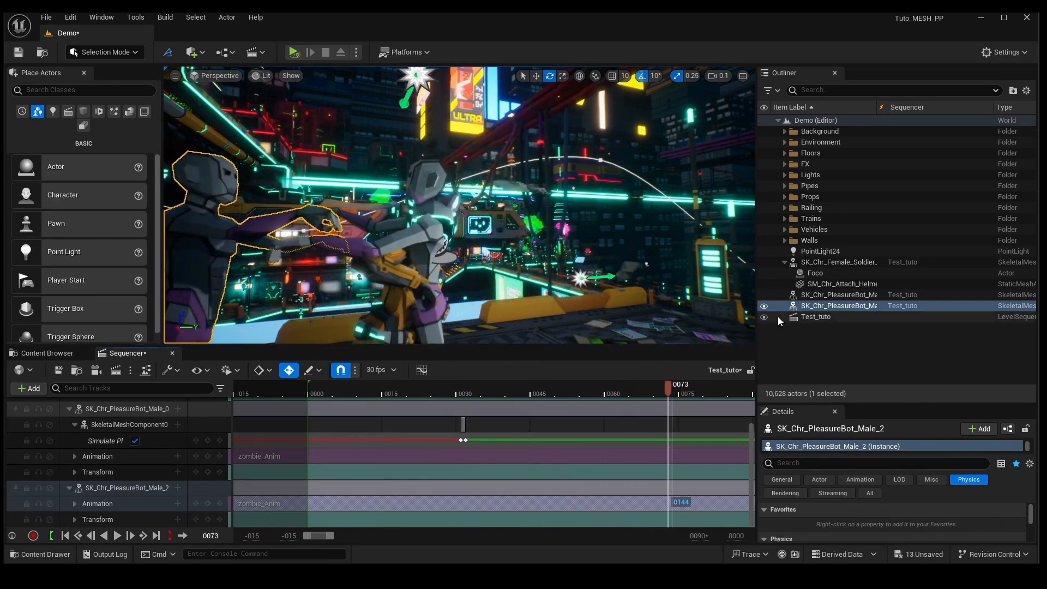
Hide the first PleasureBot in the level and widen the visible timeline range to about frame 188.
left_click(763, 294)
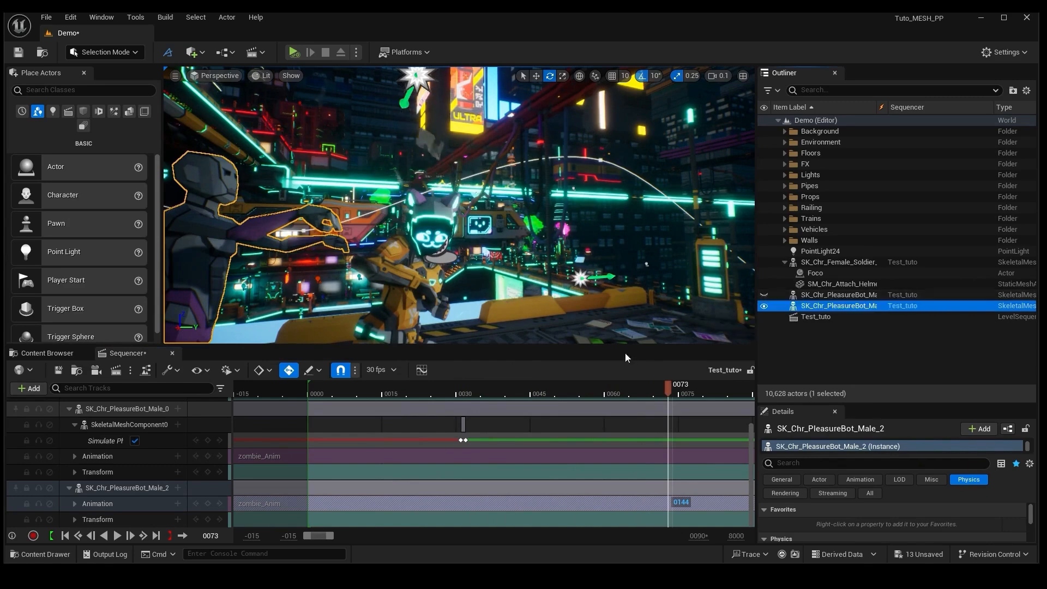
mouse_move(330, 536)
left_mouse_down()
mouse_move(360, 531)
mouse_move(335, 532)
left_mouse_up()
scroll(436, 240, "down", 4)
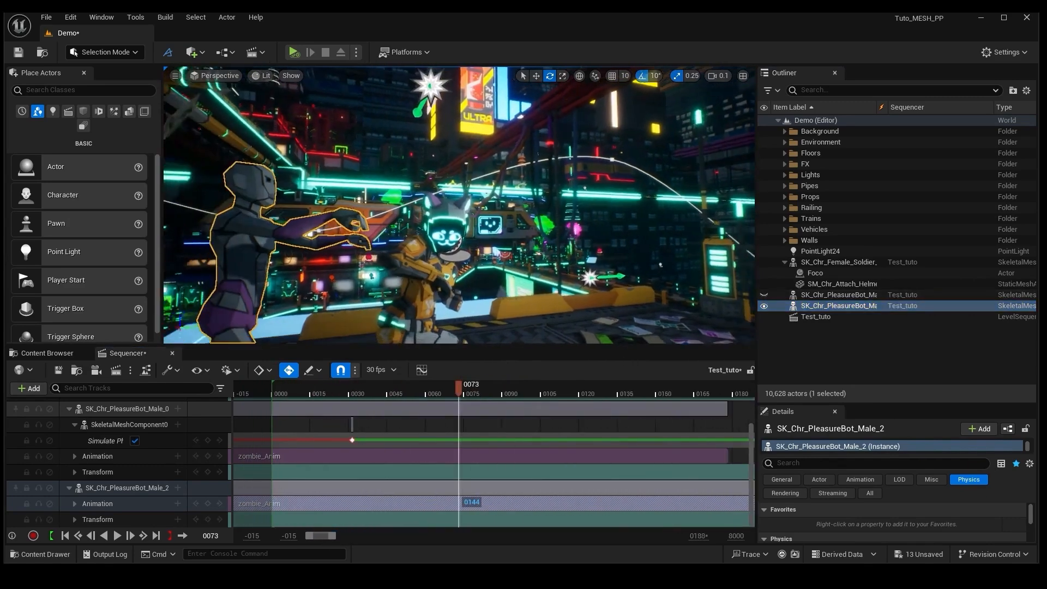
Move the duplicated PleasureBot within the soldier's reach for the second hit at frame 73.
right_click_drag(436, 240, 440, 286)
key("s")
key("e")
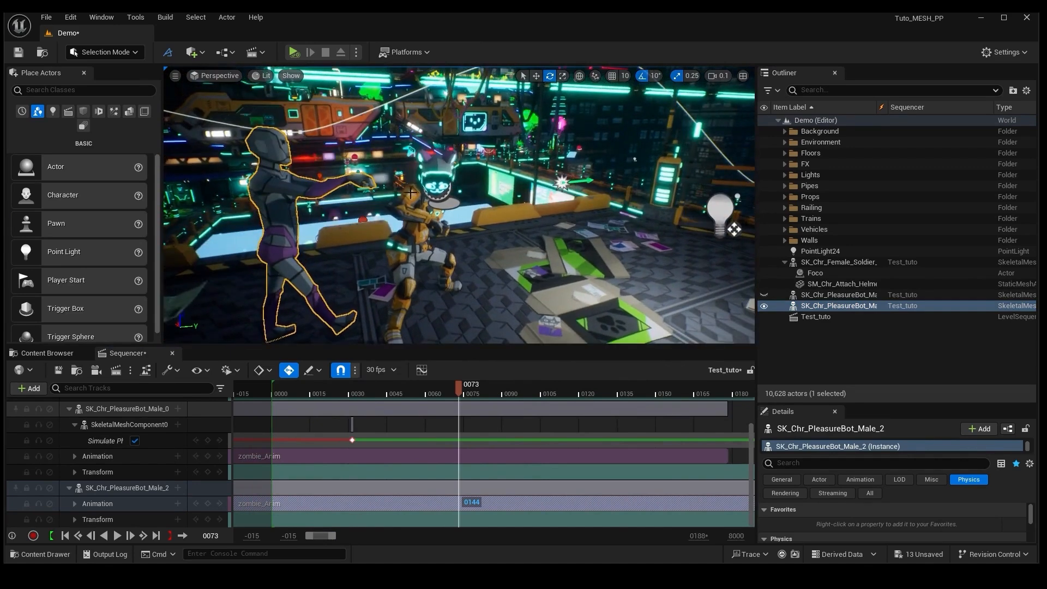
key("d")
right_click_drag(315, 295, 231, 312)
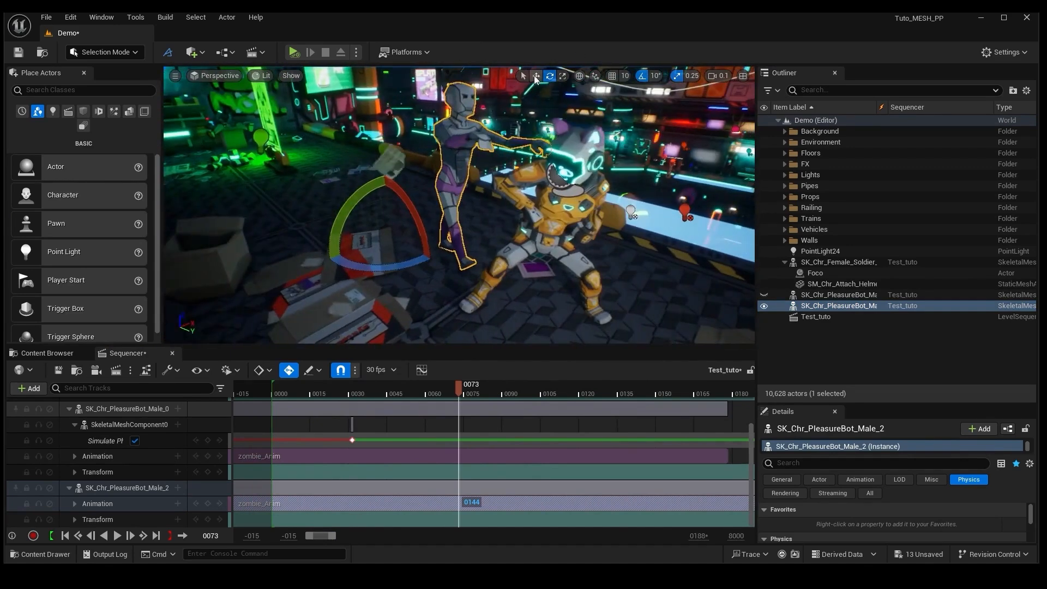
key("w")
left_click_drag(423, 225, 399, 236)
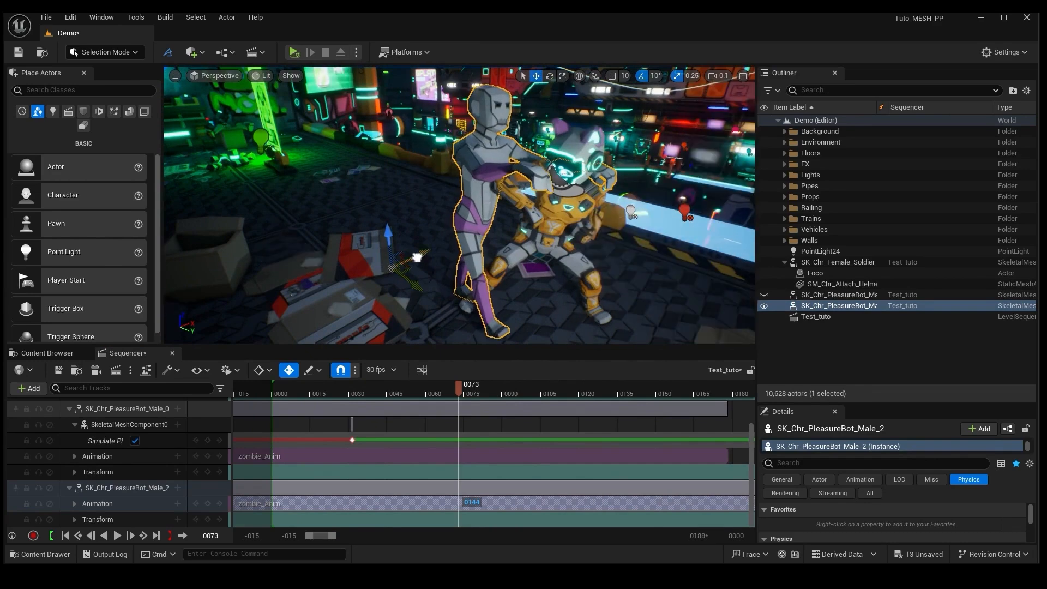
left_click_drag(408, 238, 411, 249)
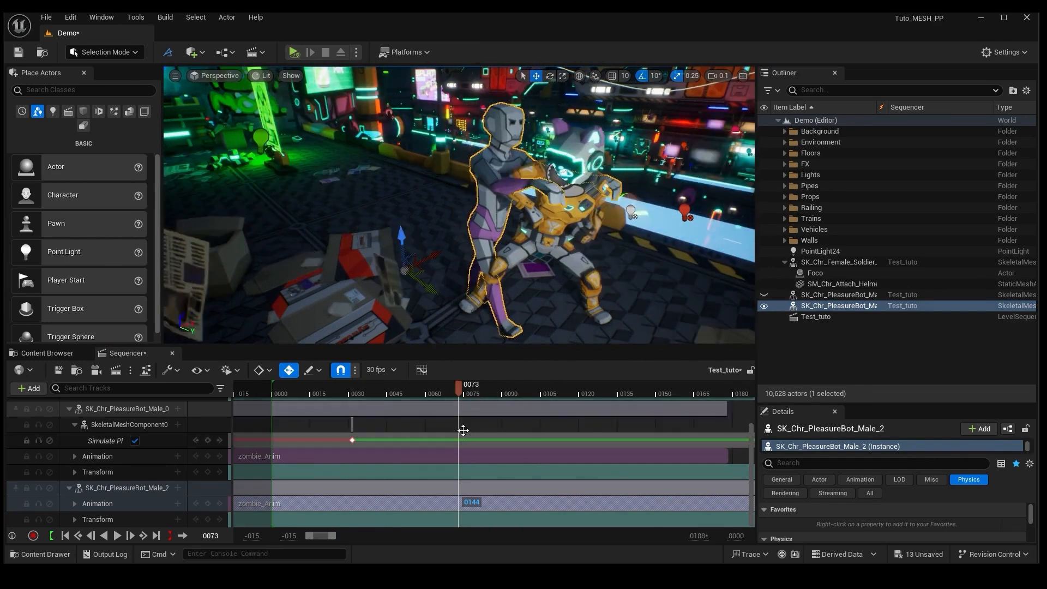
Scrub around the second hit while refining the duplicate's position against the soldier, stopping at frame 75.
left_click_drag(454, 385, 467, 358)
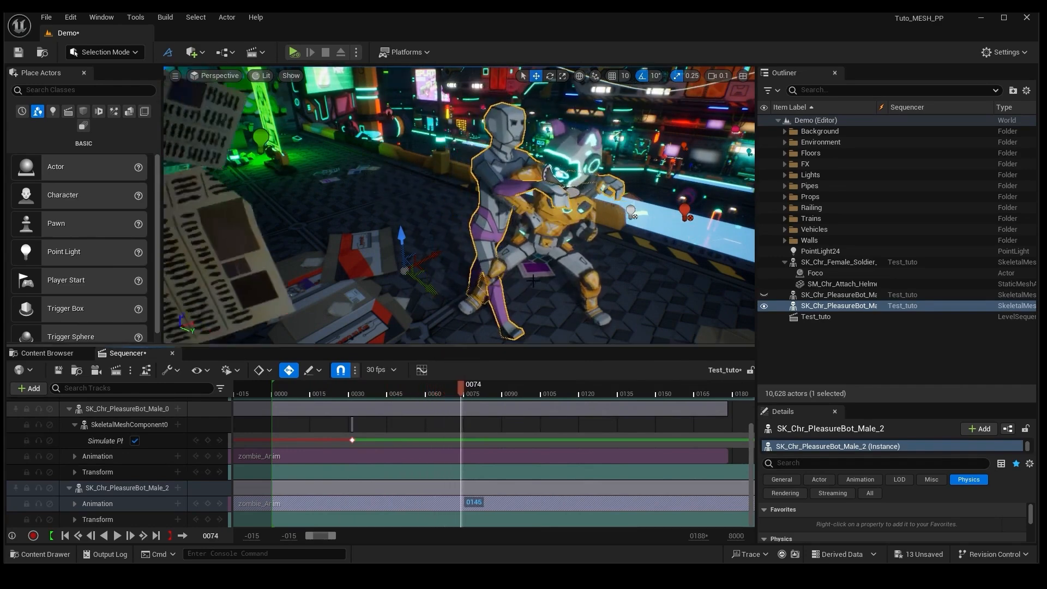
right_click_drag(464, 295, 502, 288)
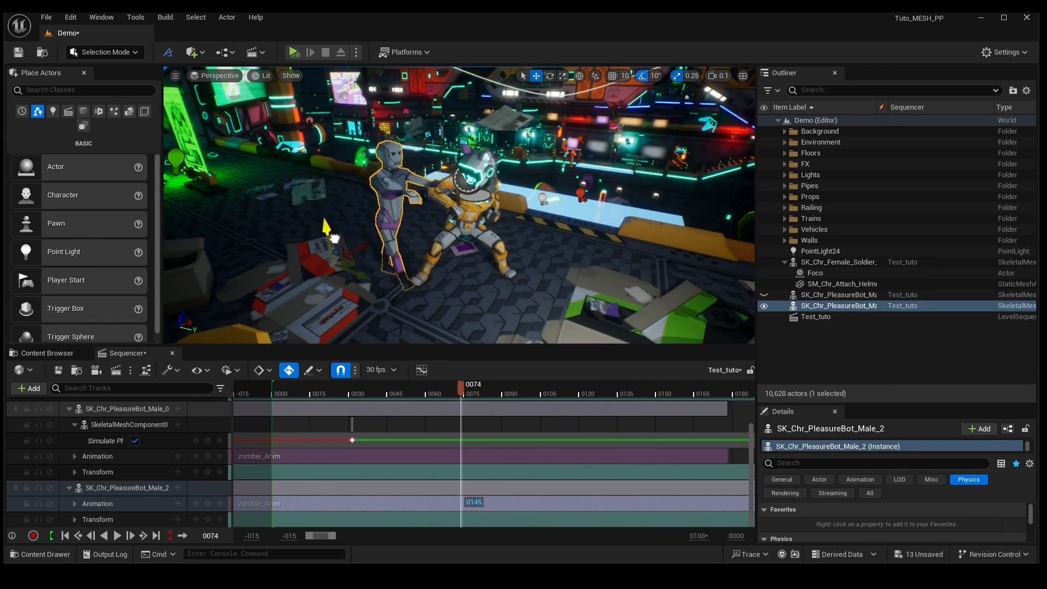
left_click_drag(426, 389, 459, 377)
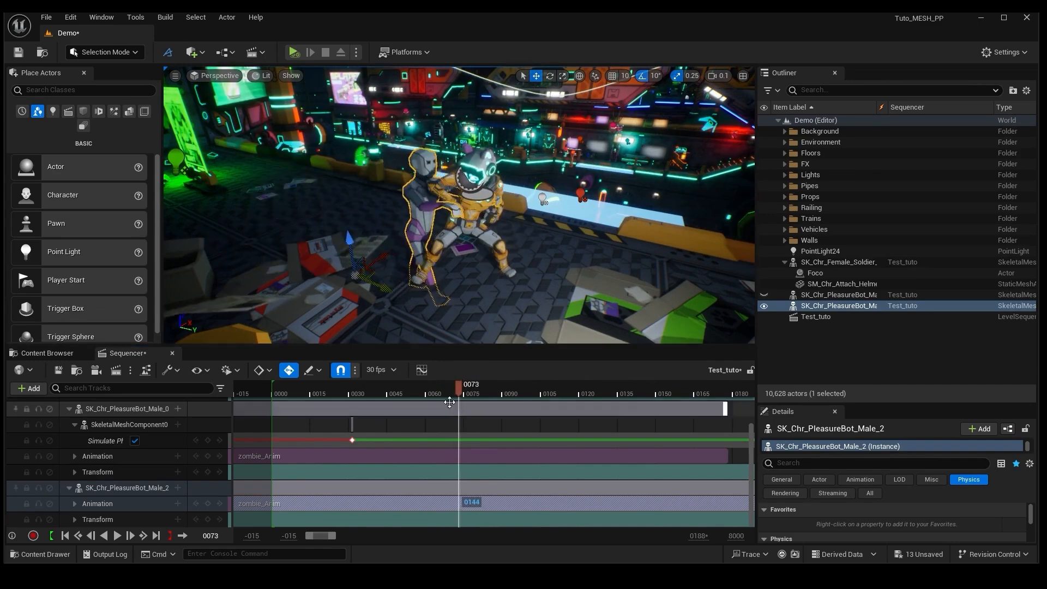
left_click(385, 380)
left_click_drag(385, 378, 464, 379)
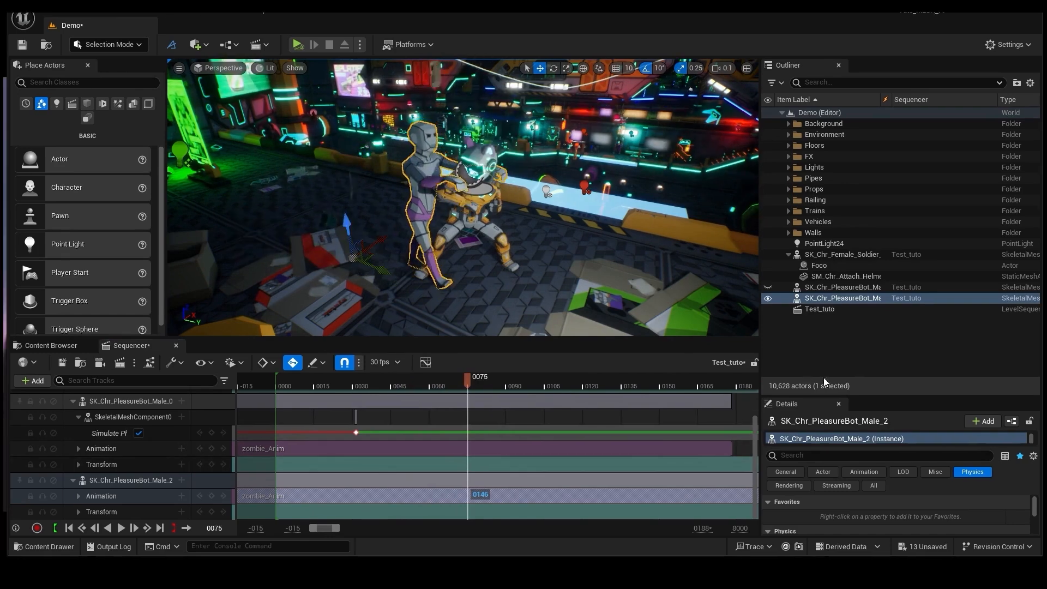
Key Simulate Physics off at frame 74 and on at frame 75 for SK_Chr_PleasureBot_Male_2.
left_click_drag(901, 394, 906, 253)
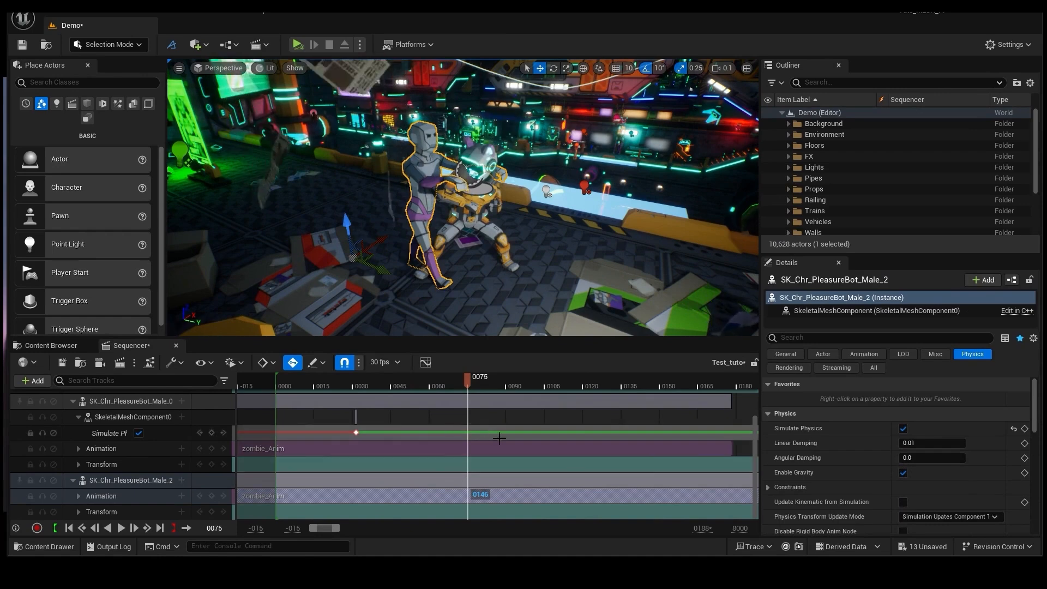
left_click(95, 528)
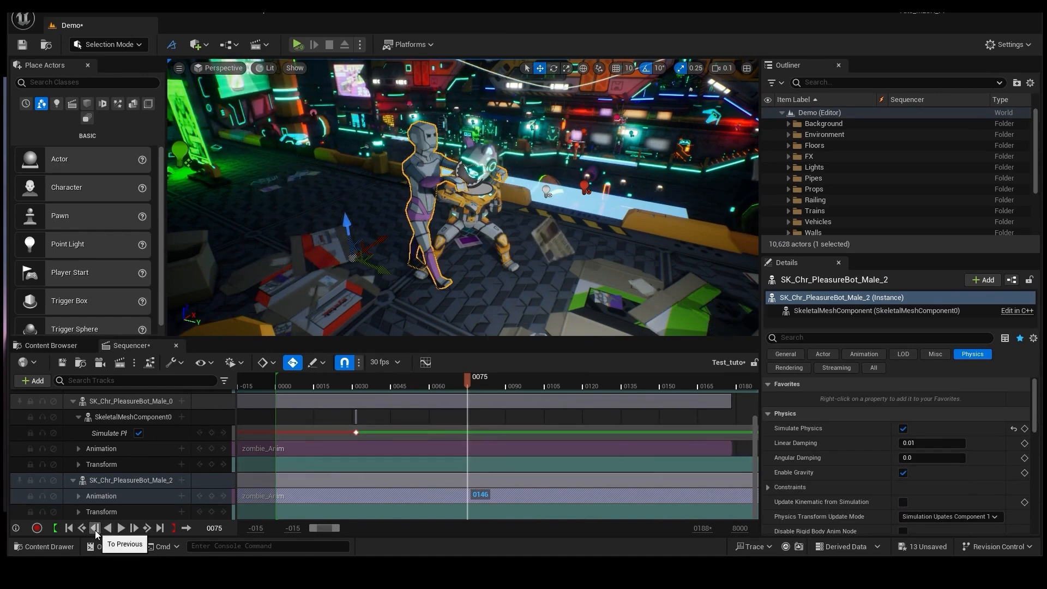
left_click(903, 429)
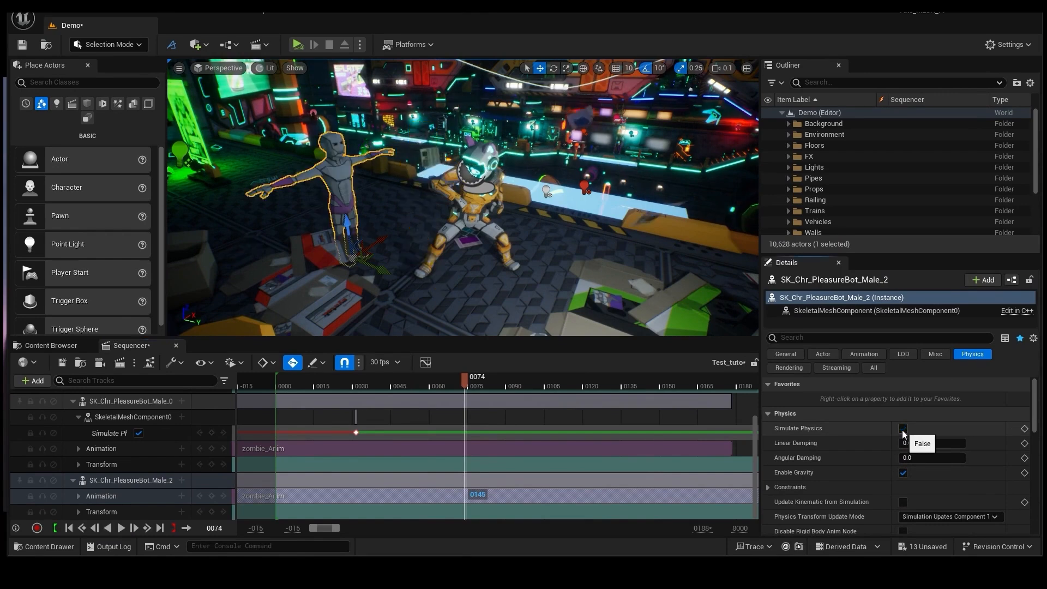
left_click(1024, 429)
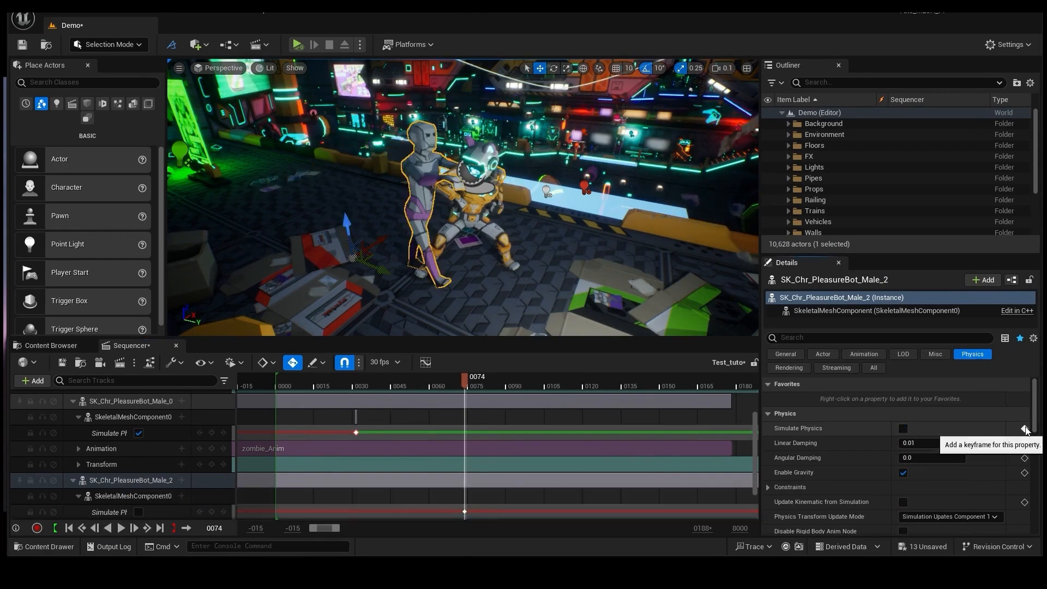
scroll(676, 449, "down", 2)
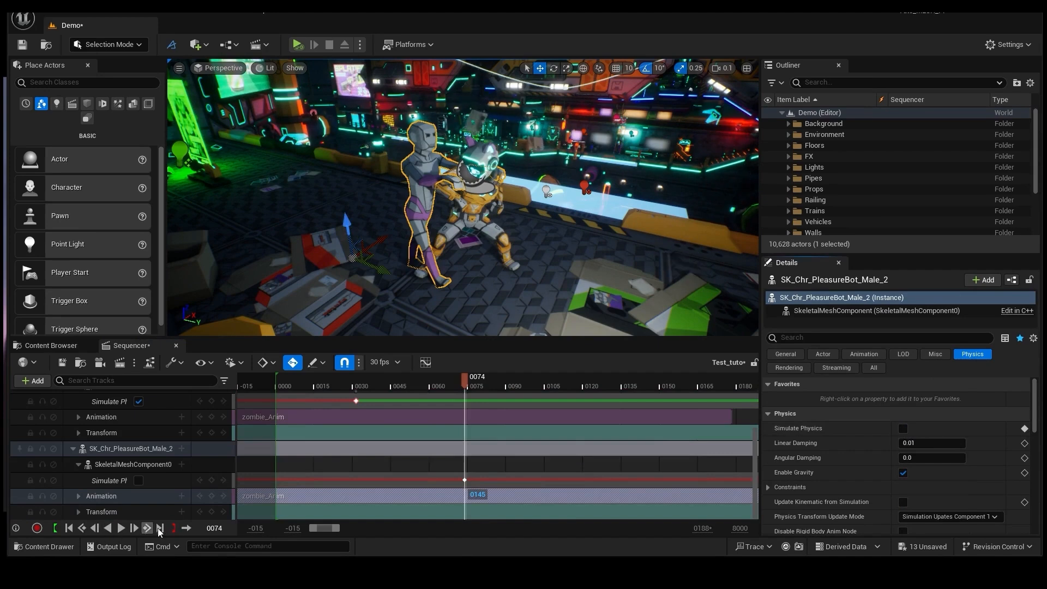
left_click(133, 528)
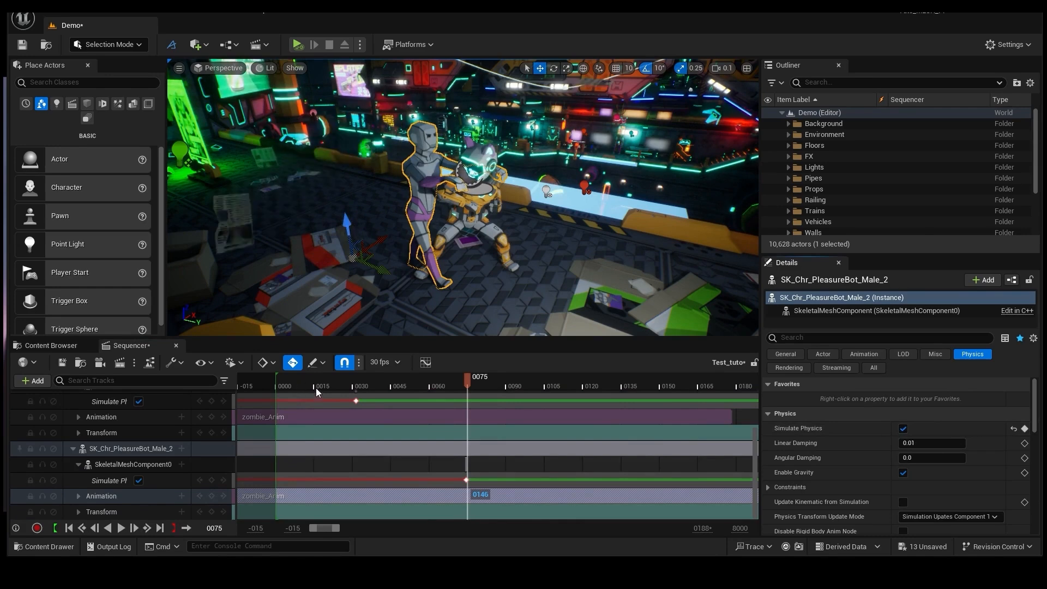
Unhide the first PleasureBot and play the sequence from frame 7 in simulation to check both physics reactions.
left_click_drag(316, 388, 295, 383)
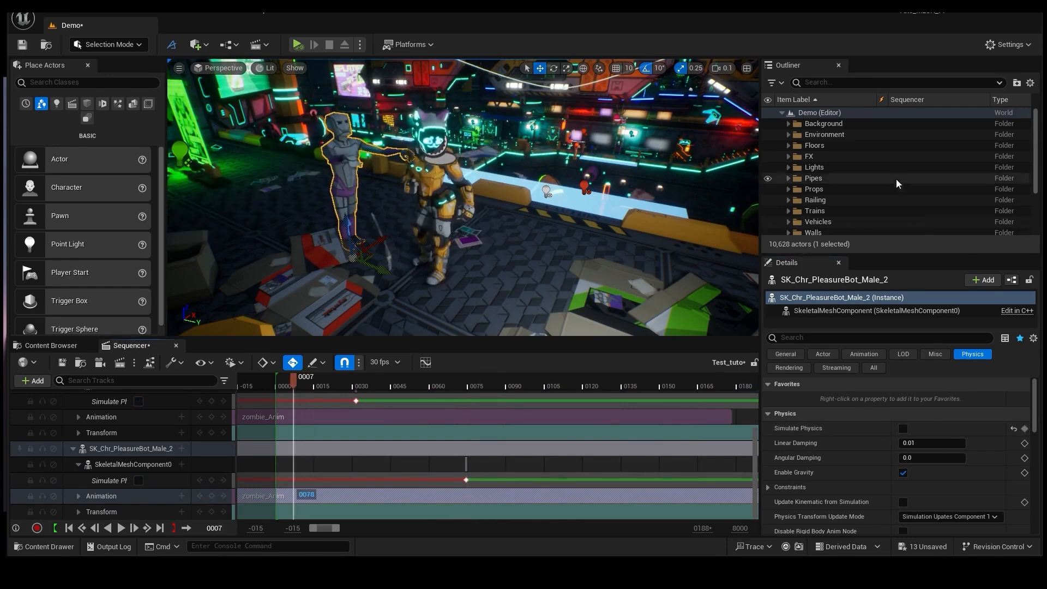
scroll(898, 183, "down", 3)
left_click(768, 216)
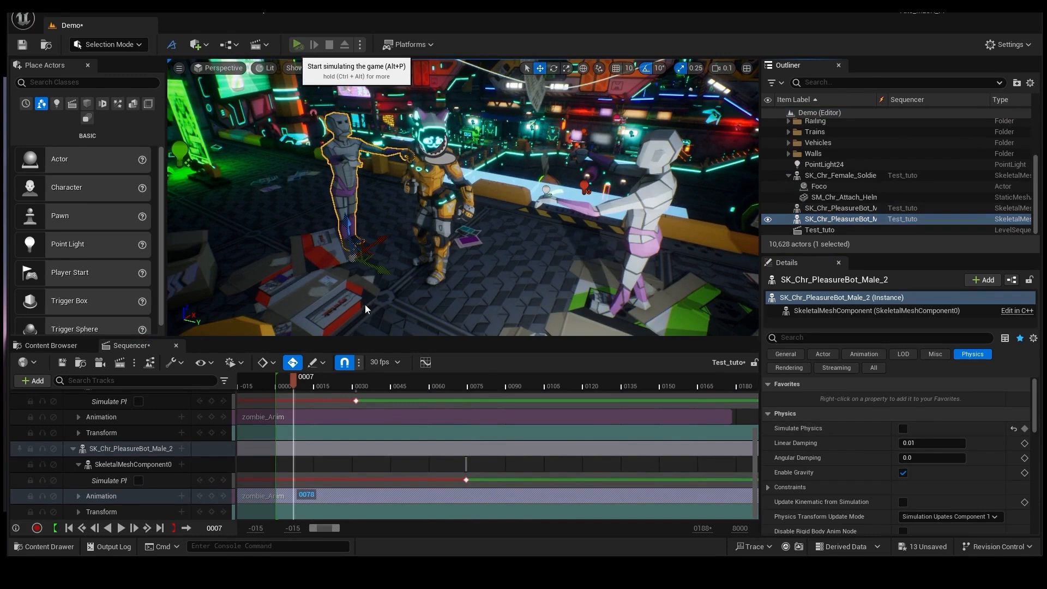
key("alt+p")
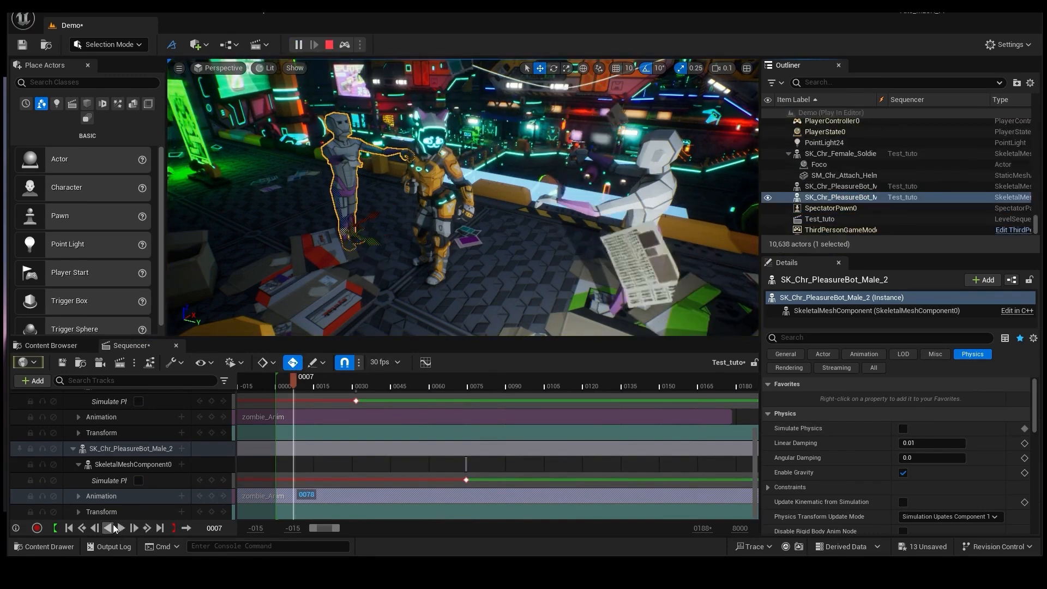
left_click(122, 528)
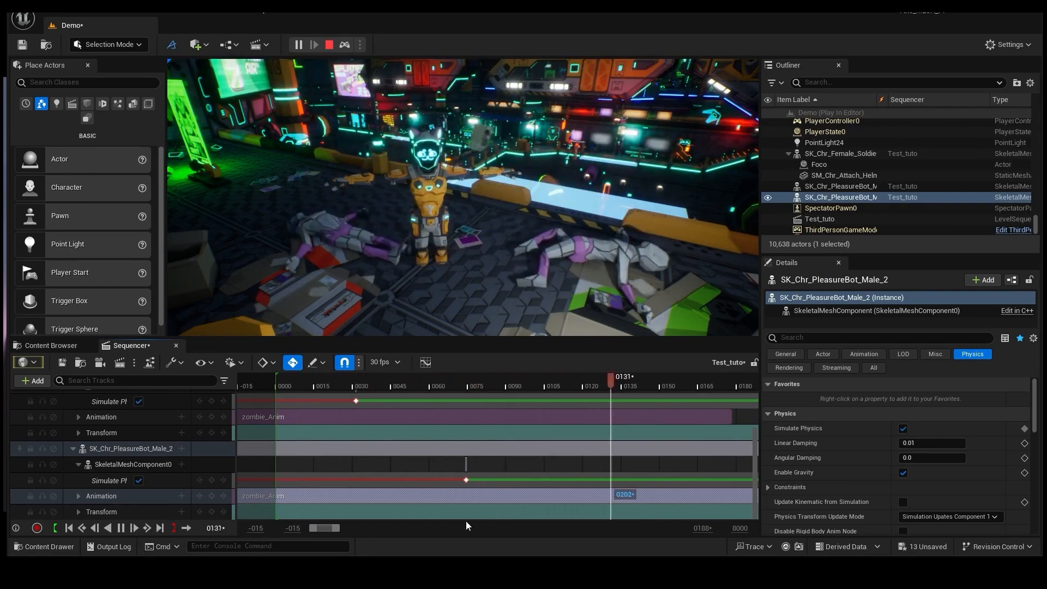
key("space")
Scrub the simulated fight to the soldier's kick at frame 106 and stop the simulation.
left_click_drag(361, 394, 339, 393)
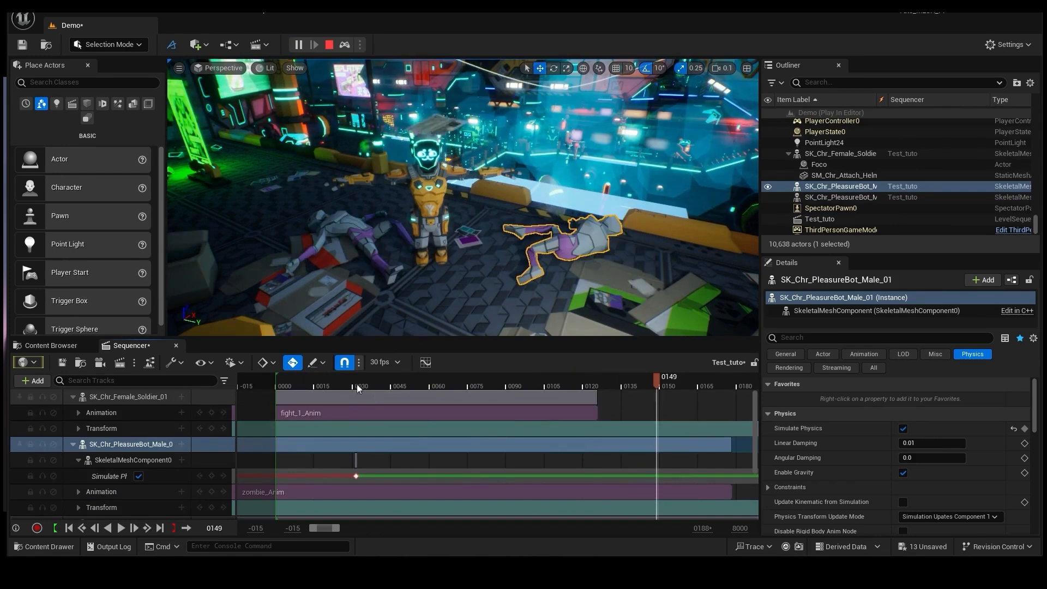
left_click_drag(356, 384, 553, 398)
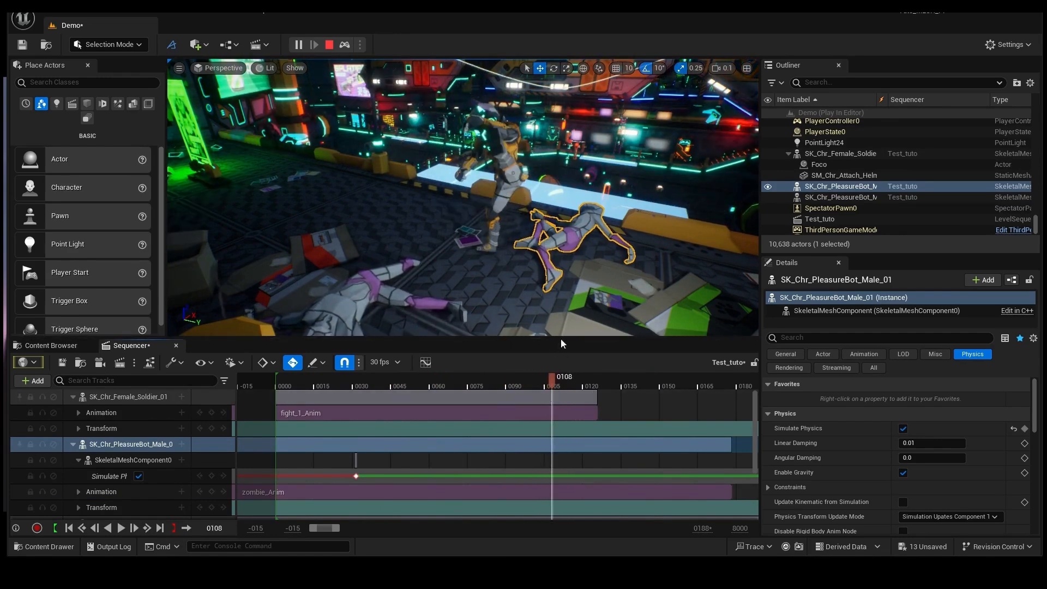
left_click_drag(552, 376, 545, 376)
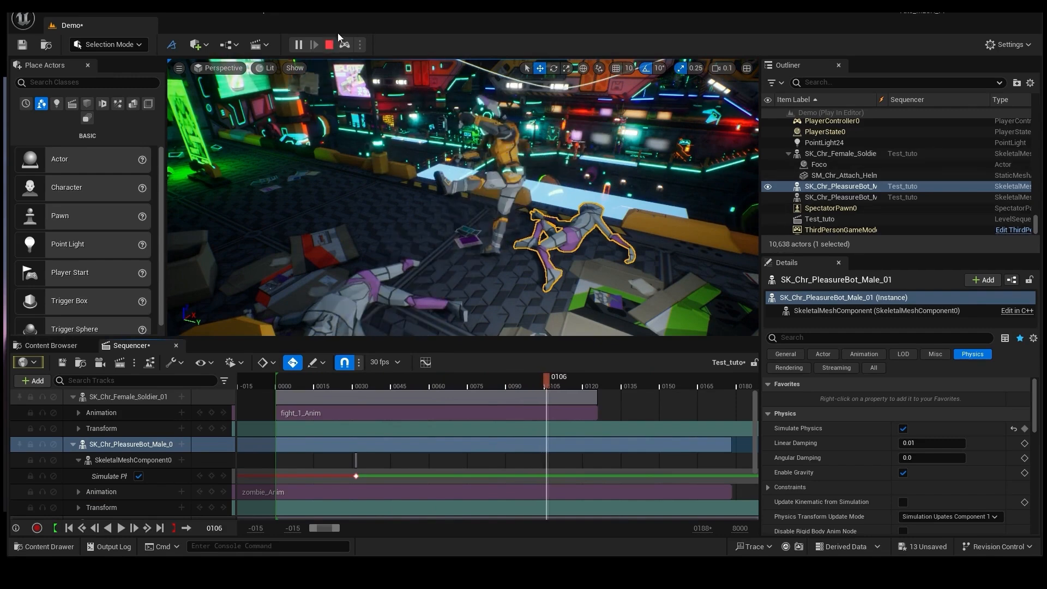
key("Escape")
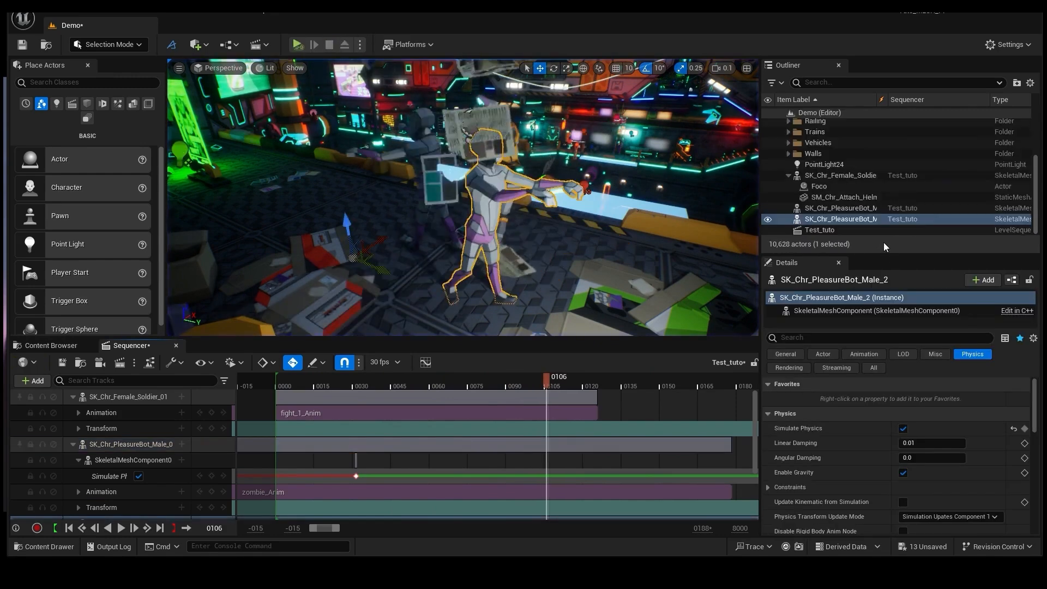
Duplicate SK_Chr_PleasureBot_Male_2, turn off Simulate Physics on the copy, and move it away from the original.
left_click_drag(879, 256, 866, 334)
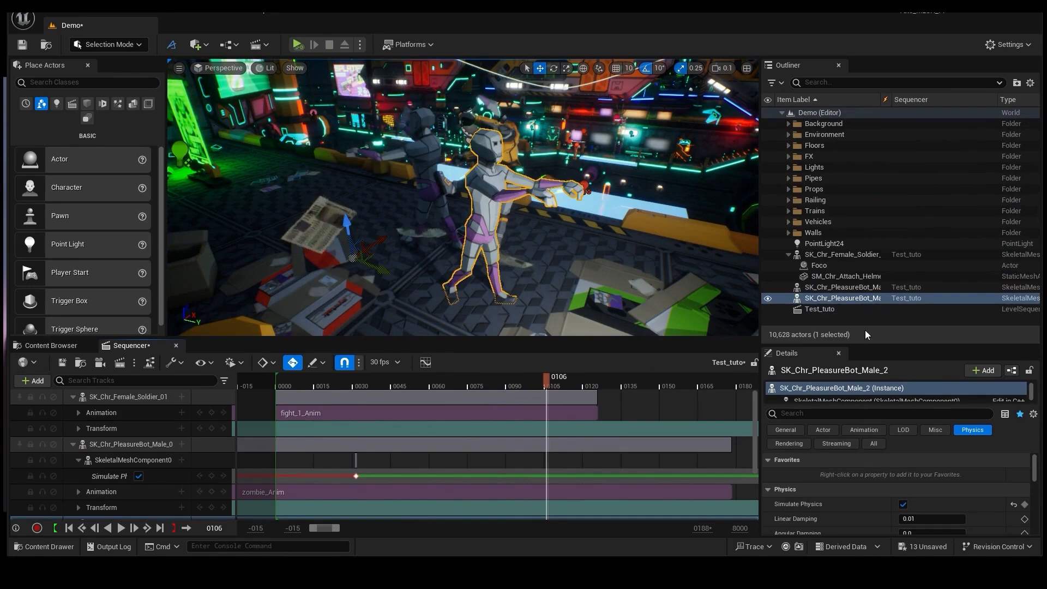
right_click(839, 306)
mouse_move(870, 345)
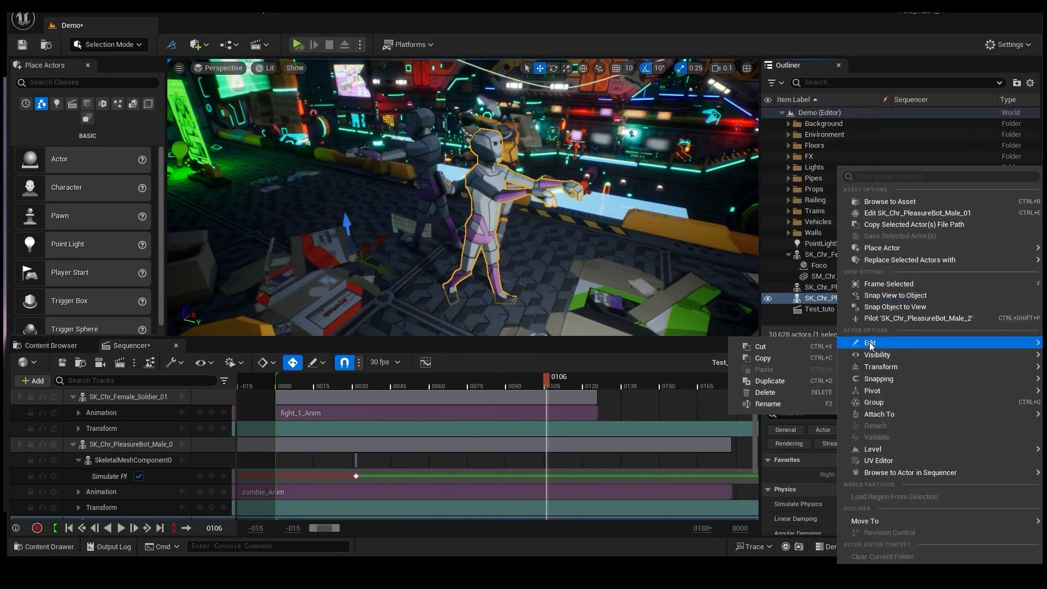
left_click(785, 383)
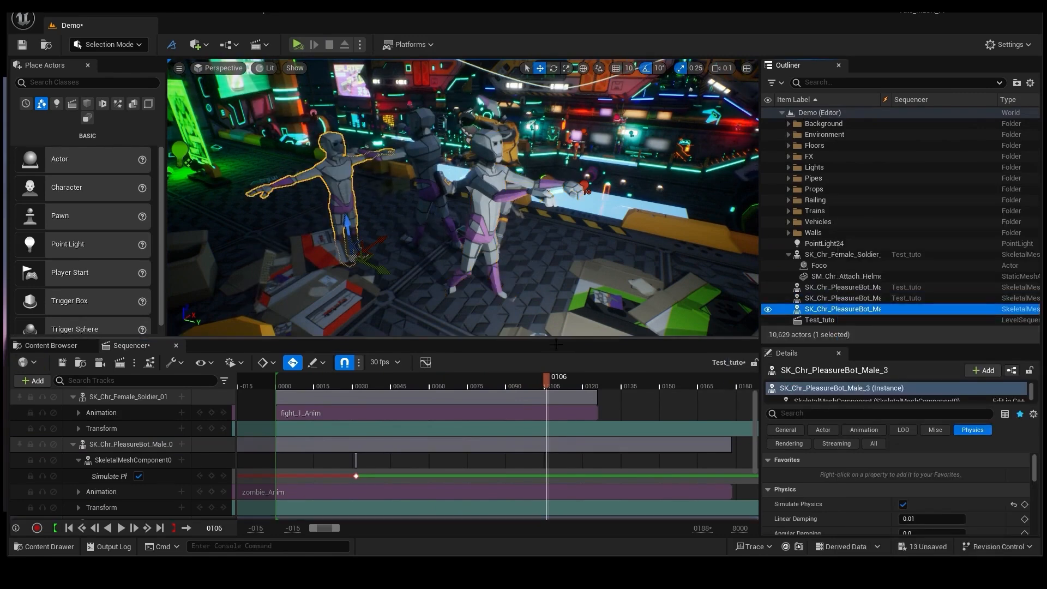
left_click(903, 503)
left_click_drag(377, 266, 614, 313)
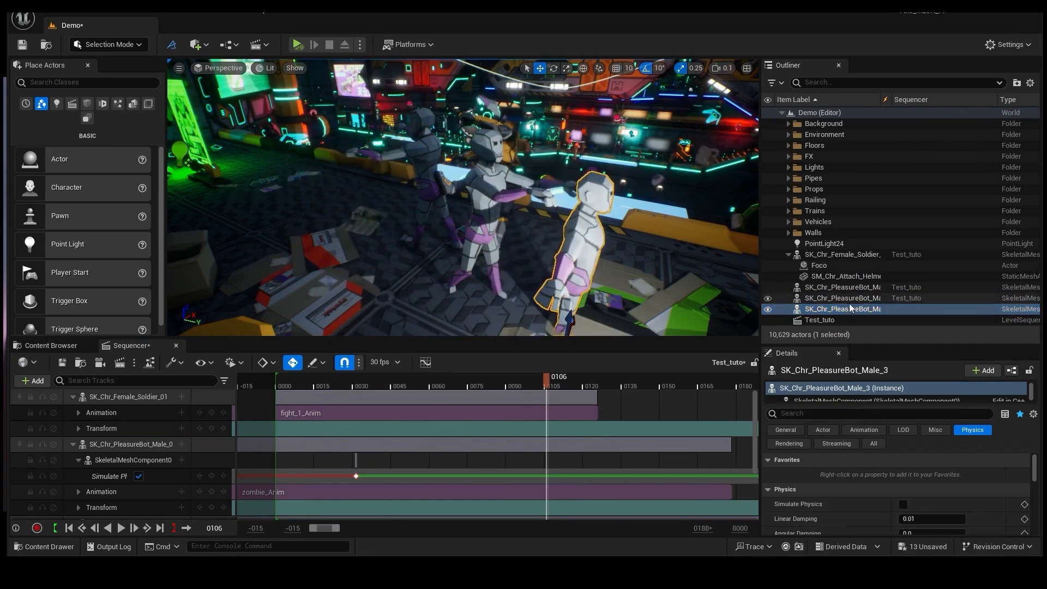
Hide the first two PleasureBots in the level and rotate the new duplicate by -170°.
left_click(767, 287)
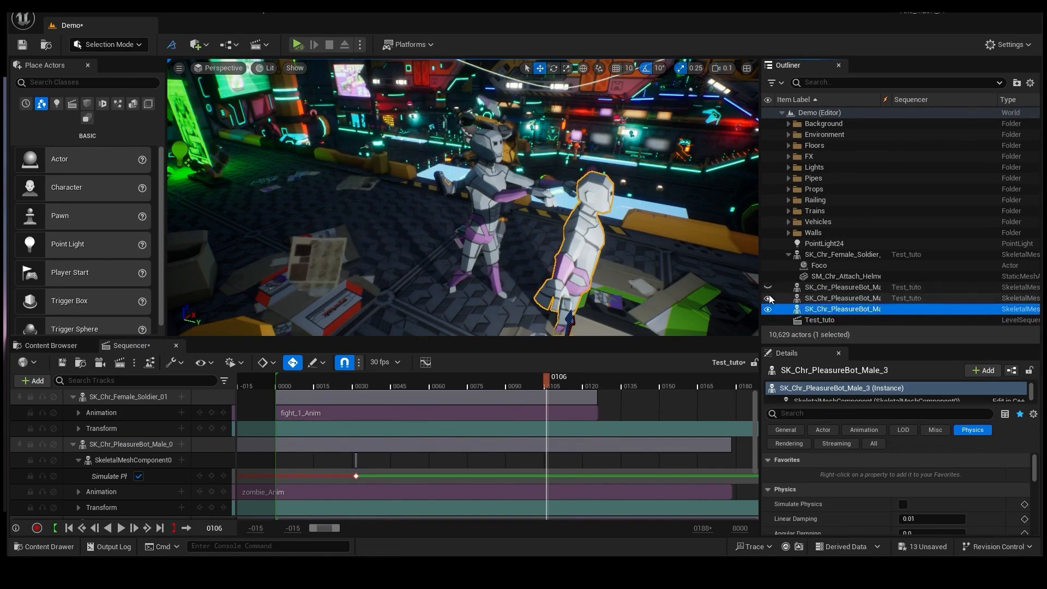
left_click(767, 298)
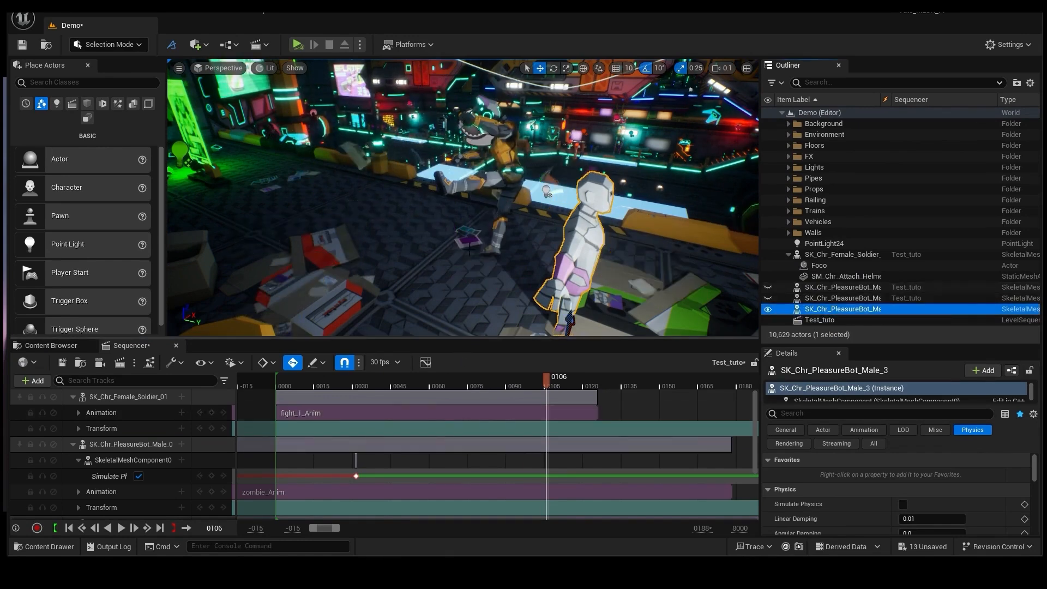
right_click_drag(470, 249, 545, 267)
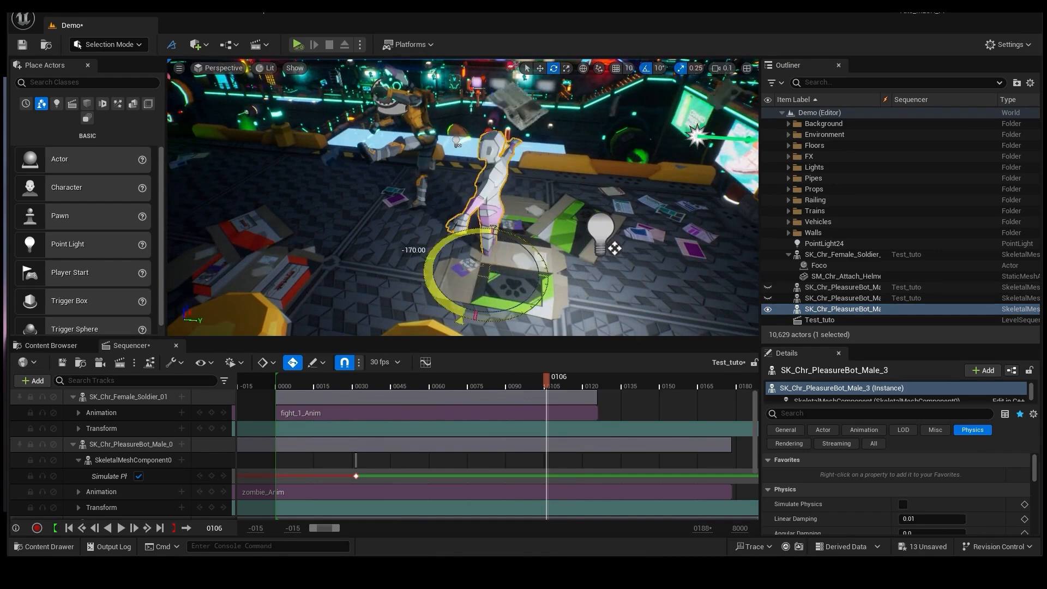
key("w")
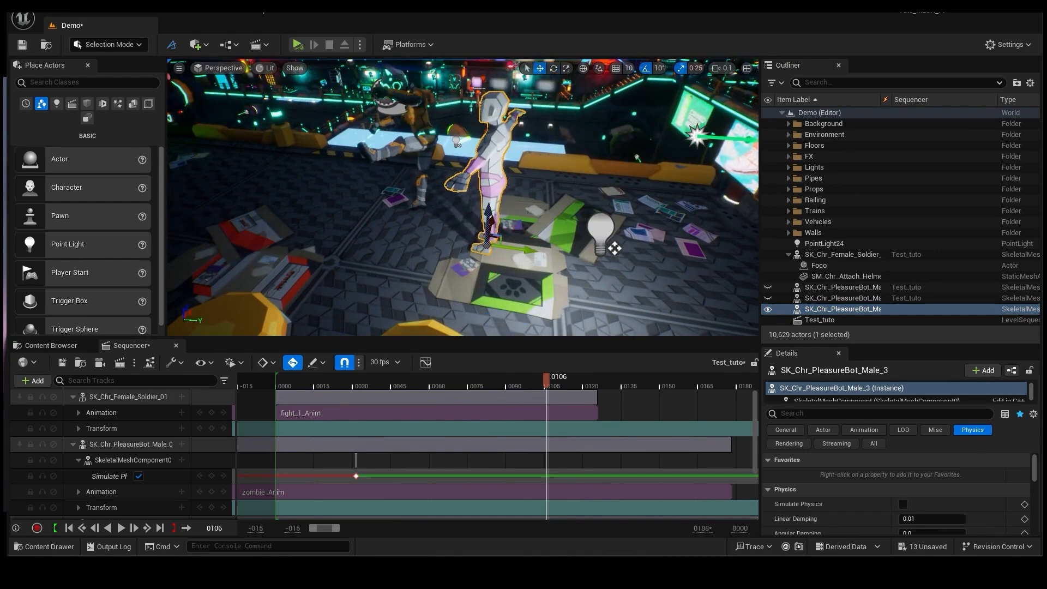
Add SK_Chr_PleasureBot_Male_3 to the level sequence and assign it the zombie_Anim animation.
left_click(39, 381)
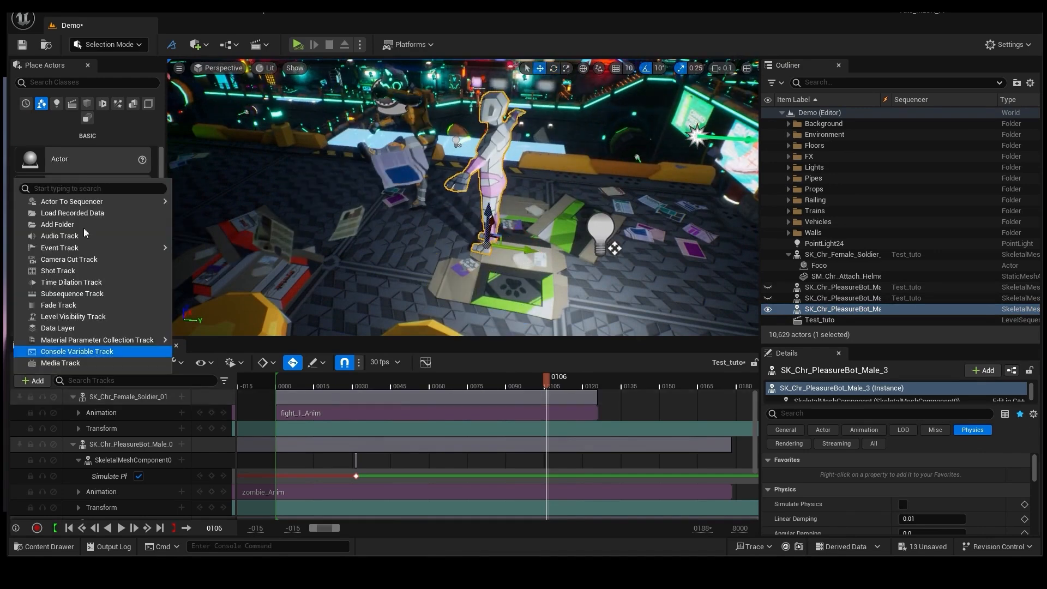
mouse_move(150, 201)
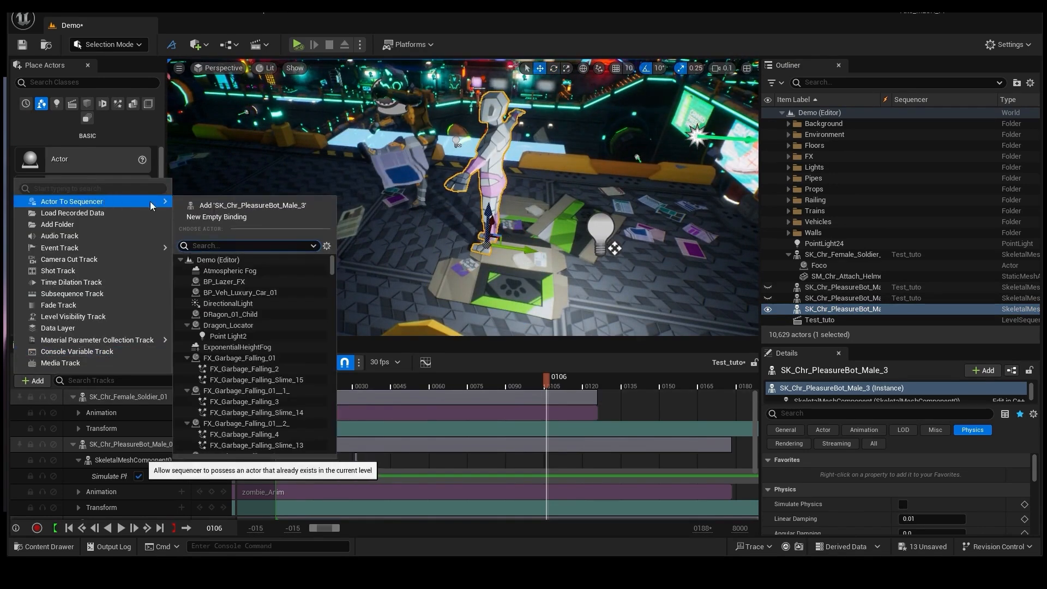
left_click(202, 208)
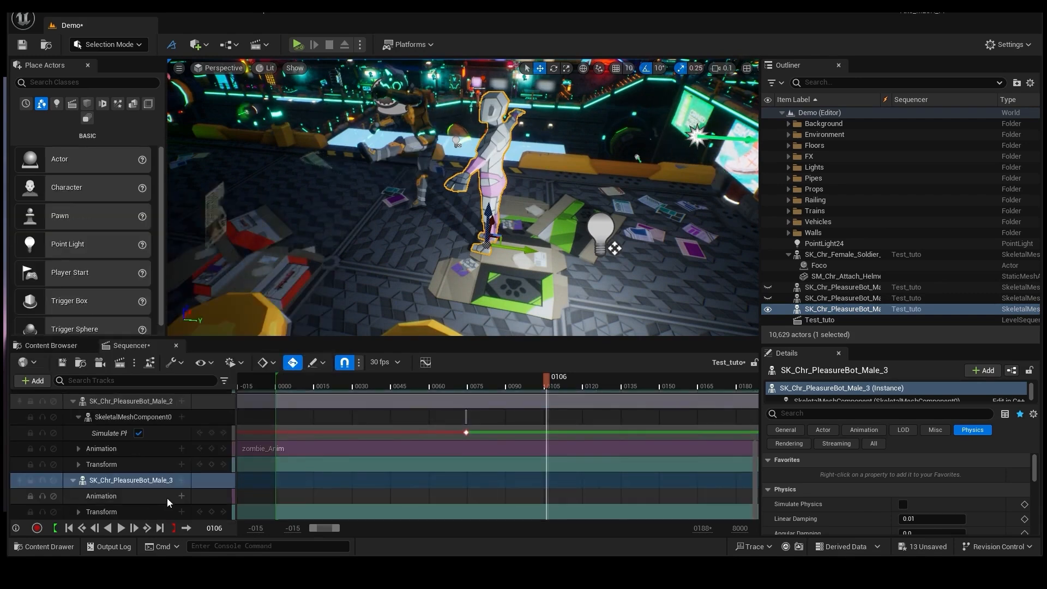
left_click(182, 495)
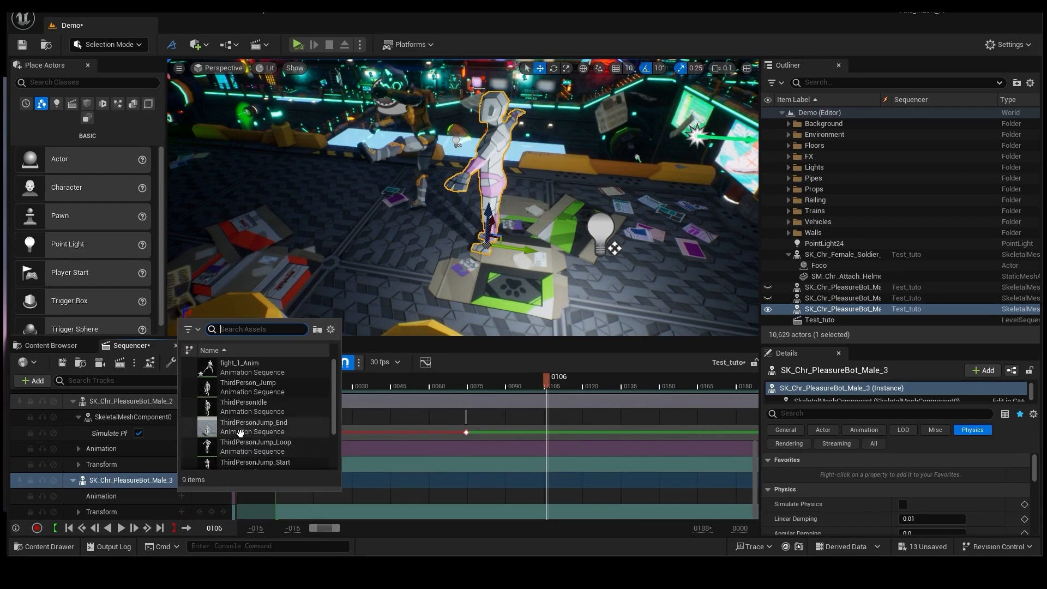
scroll(244, 436, "down", 3)
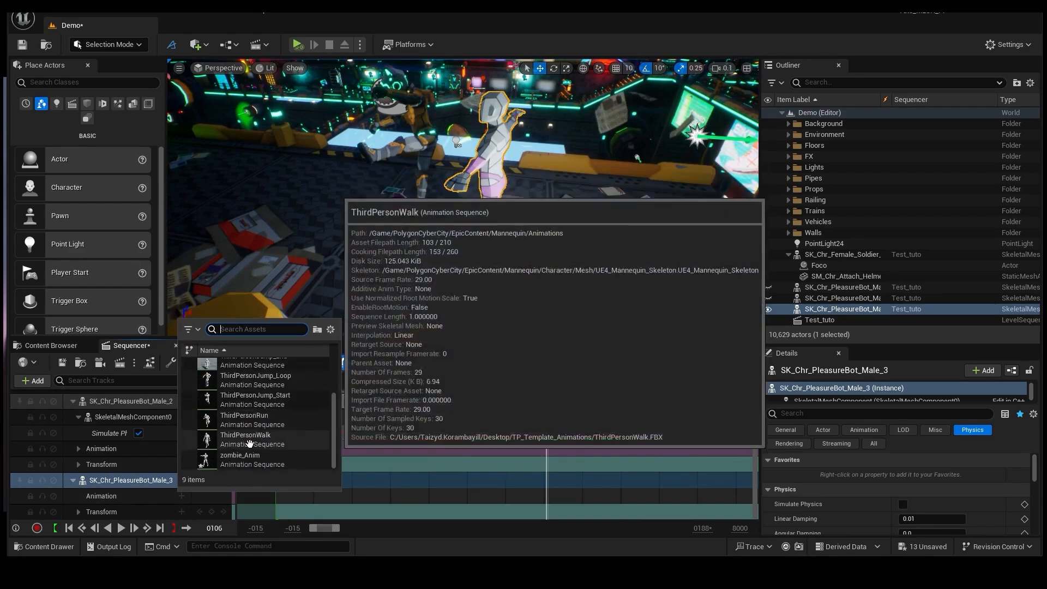
left_click(240, 459)
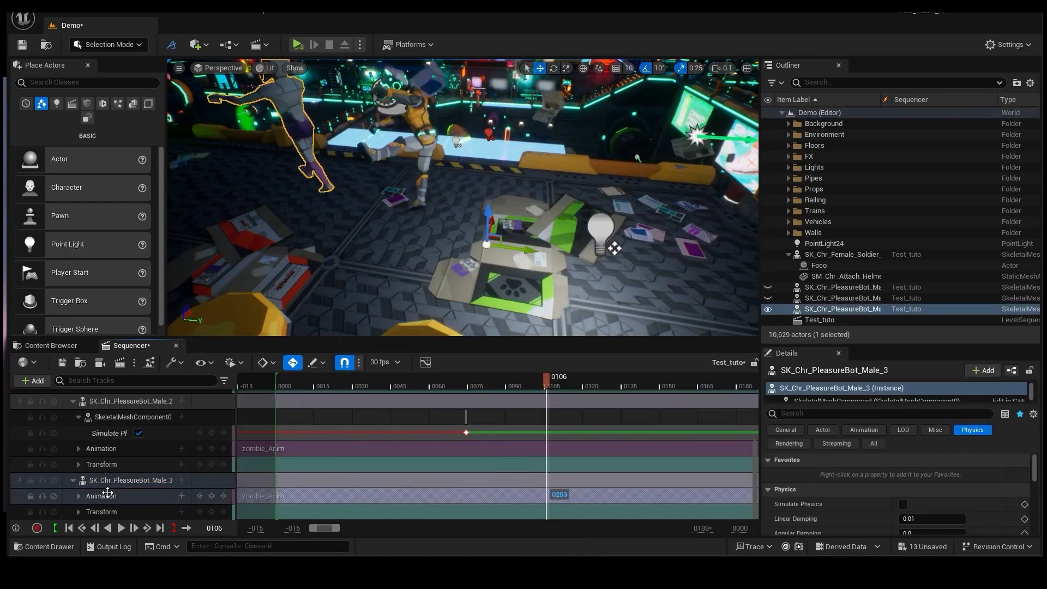
Slide the third PleasureBot's zombie_Anim earlier until its frame 167 falls on frame 9.
left_click_drag(108, 493, 100, 492)
right_click_drag(262, 273, 284, 295)
right_click_drag(392, 229, 349, 240)
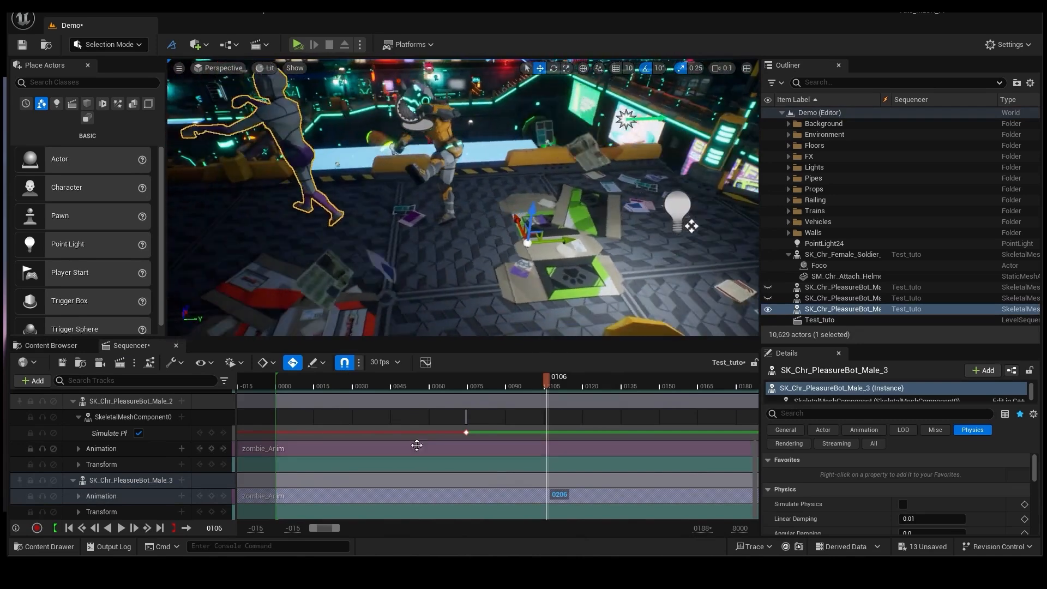
left_click(298, 380)
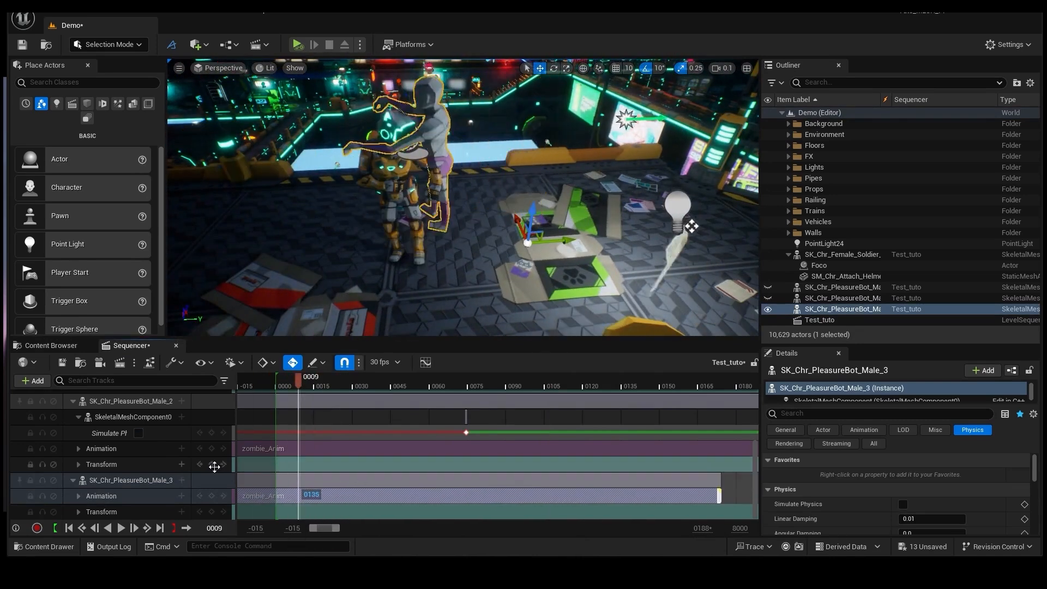
left_click_drag(214, 467, 132, 451)
Move the third PleasureBot in front of the soldier, scrubbing to frame 105 to match the kick.
left_click_drag(519, 224, 684, 296)
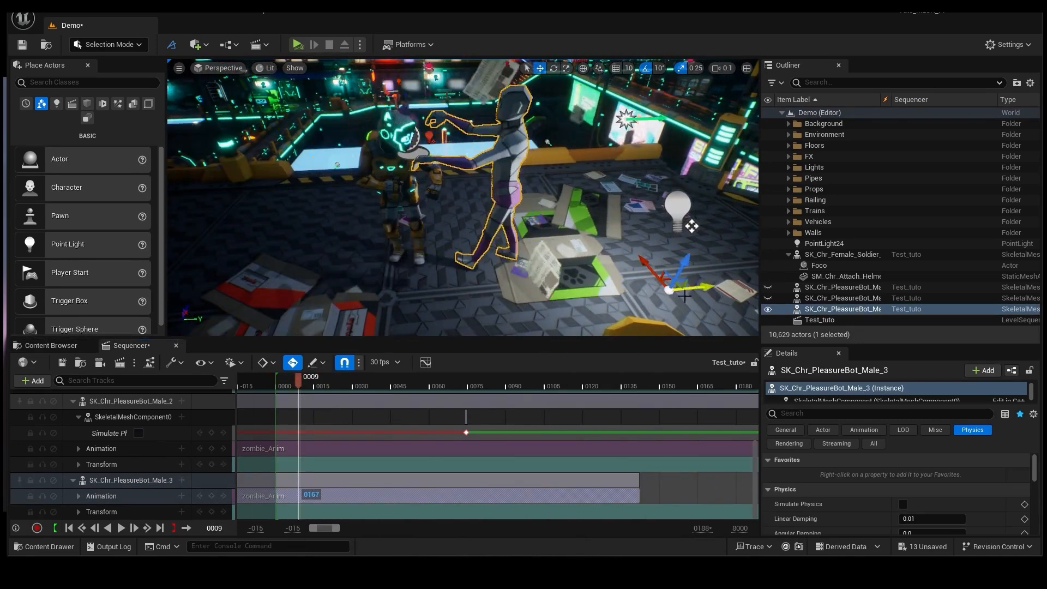
left_click_drag(298, 381, 544, 379)
left_click_drag(685, 291, 749, 288)
mouse_move(749, 287)
right_mouse_down()
mouse_move(763, 288)
mouse_move(742, 284)
mouse_move(752, 288)
right_mouse_up()
left_click_drag(621, 273, 746, 262)
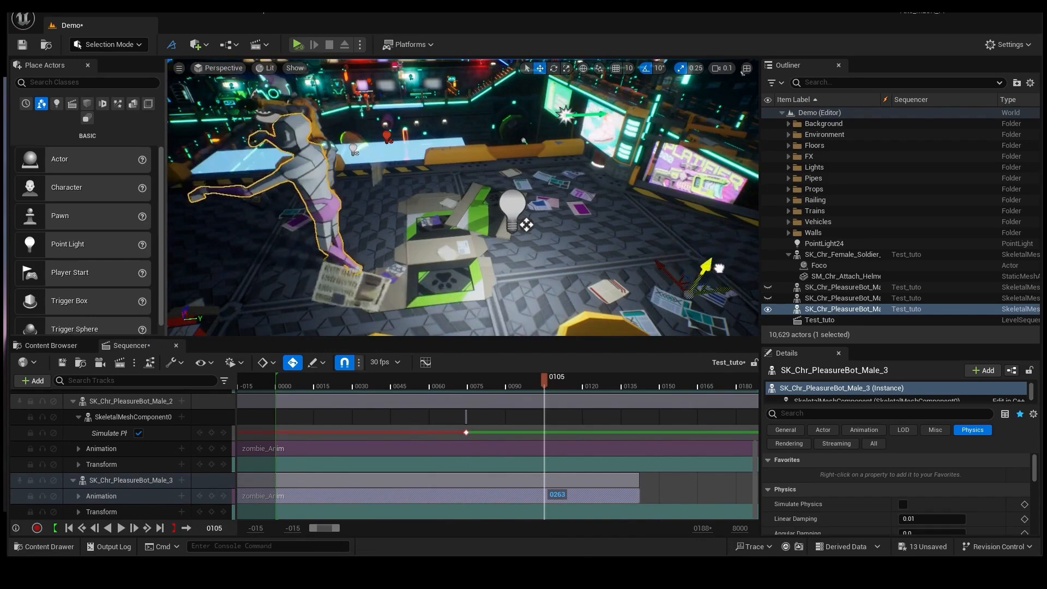
right_click_drag(533, 272, 556, 272)
left_click_drag(628, 187, 608, 180)
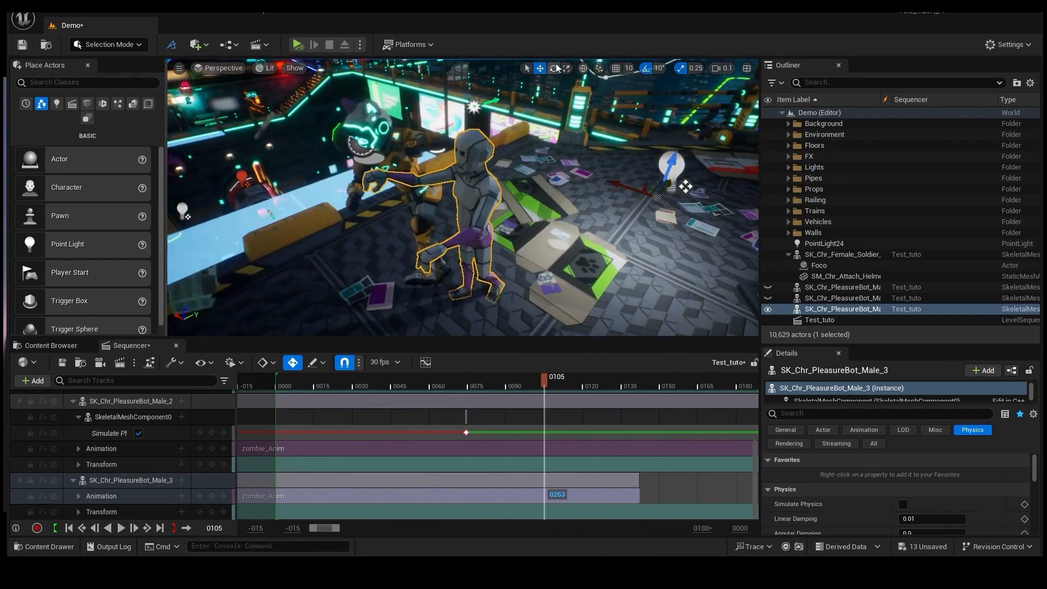
Move the third PleasureBot slightly farther away from the soldier at frame 105.
key("e")
mouse_move(686, 187)
left_mouse_down()
mouse_move(668, 188)
mouse_move(691, 199)
left_mouse_up()
left_click(538, 67)
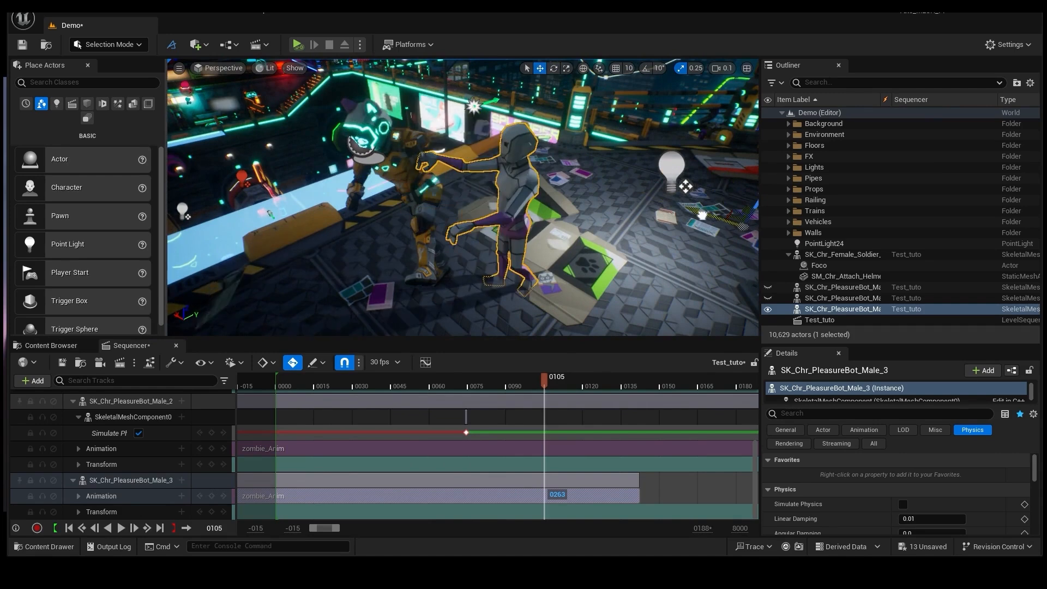
right_click_drag(691, 199, 747, 203)
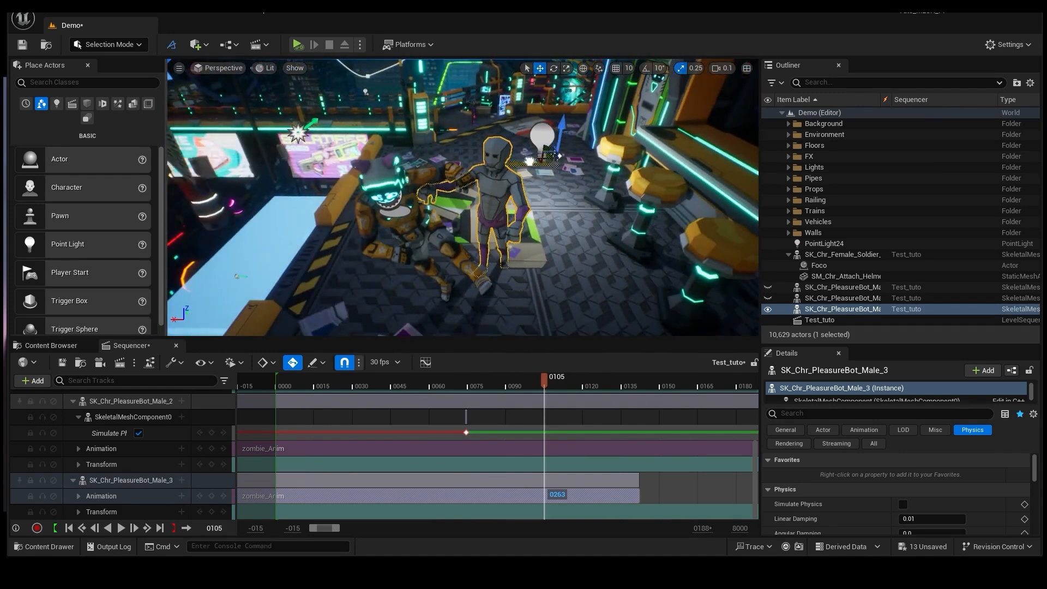
Key the third PleasureBot's Simulate Physics off at frame 105 and on at frame 106.
left_click(1025, 504)
scroll(478, 494, "down", 2)
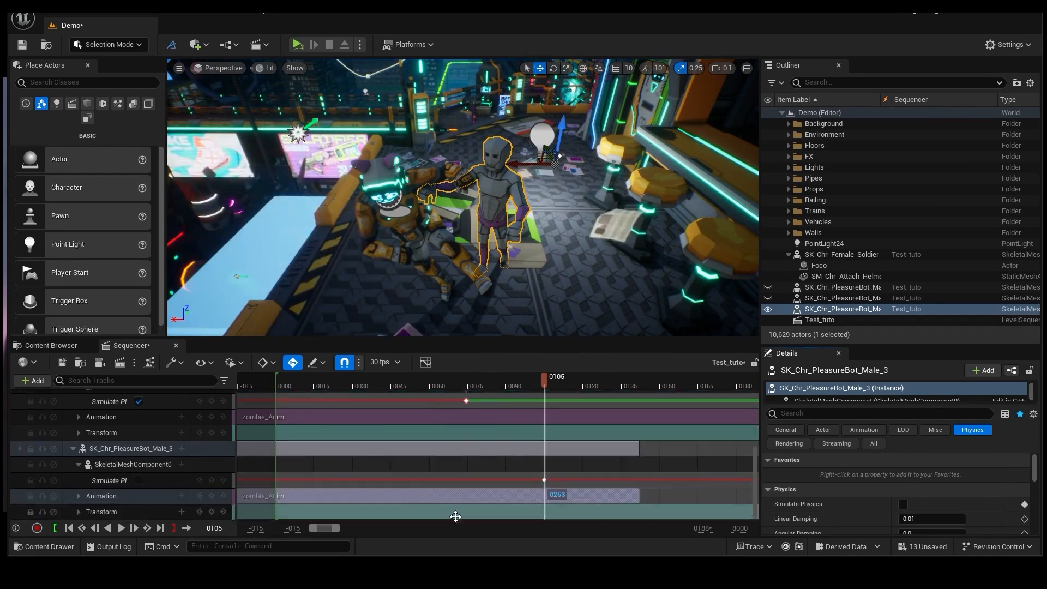
left_click(135, 528)
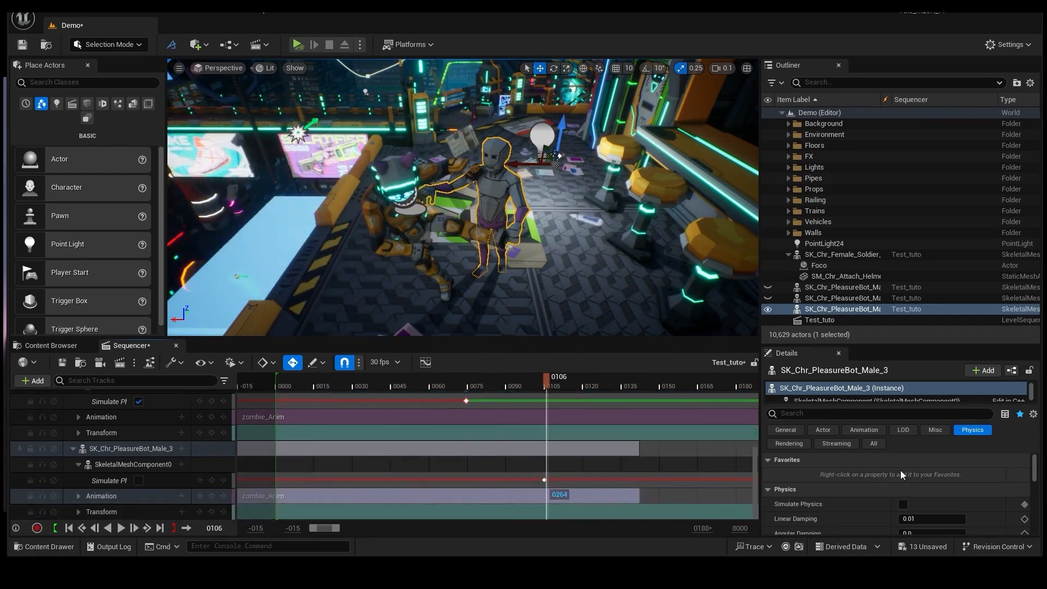
left_click(903, 503)
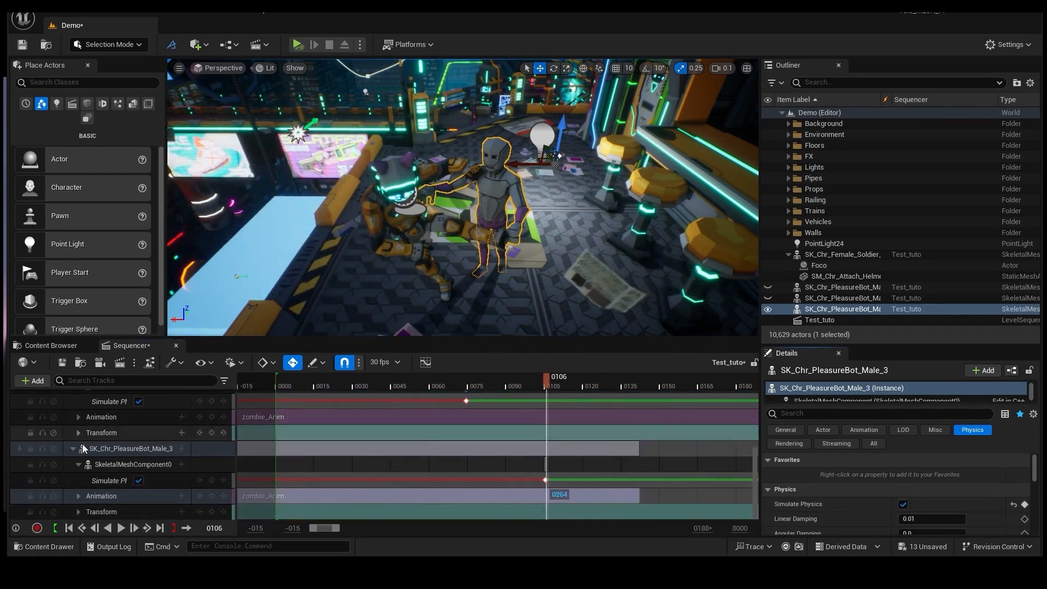
Collapse all character tracks in the sequence and unhide the first two PleasureBots in the level.
scroll(68, 395, "up", 4)
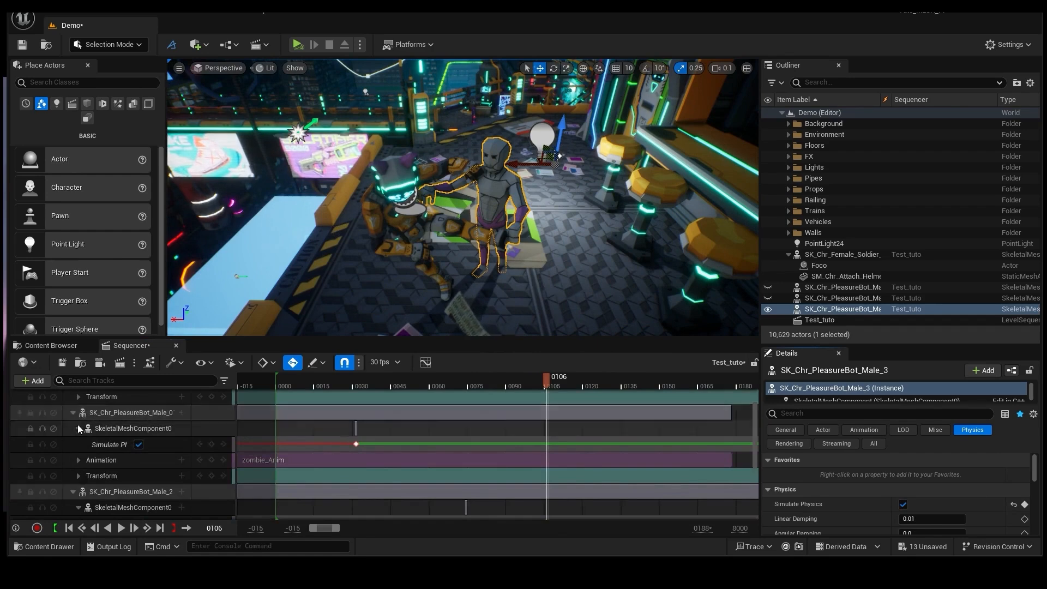
scroll(93, 407, "up", 2)
left_click(72, 398)
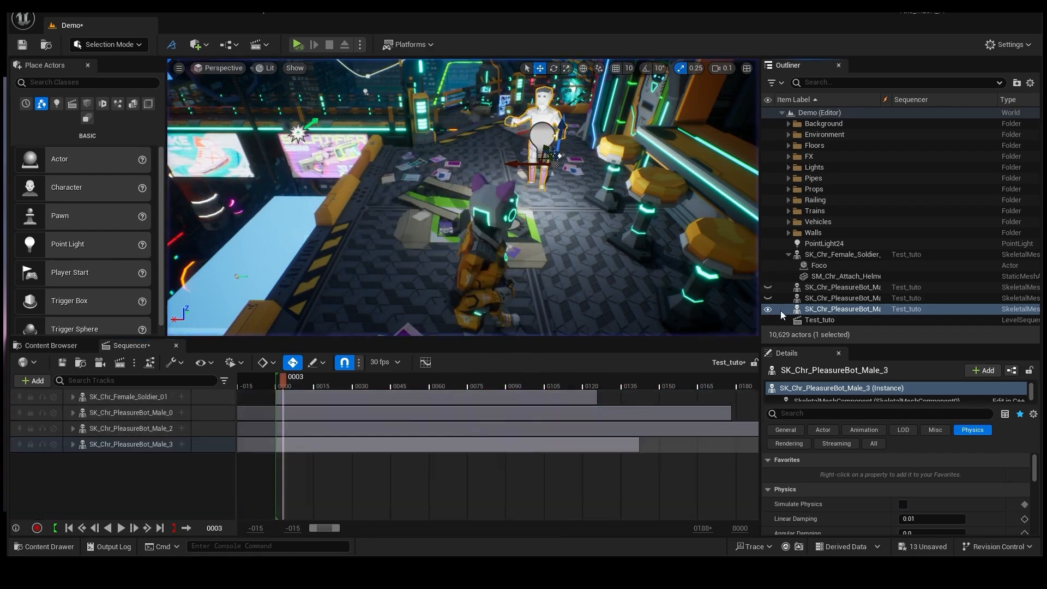
left_click(767, 287)
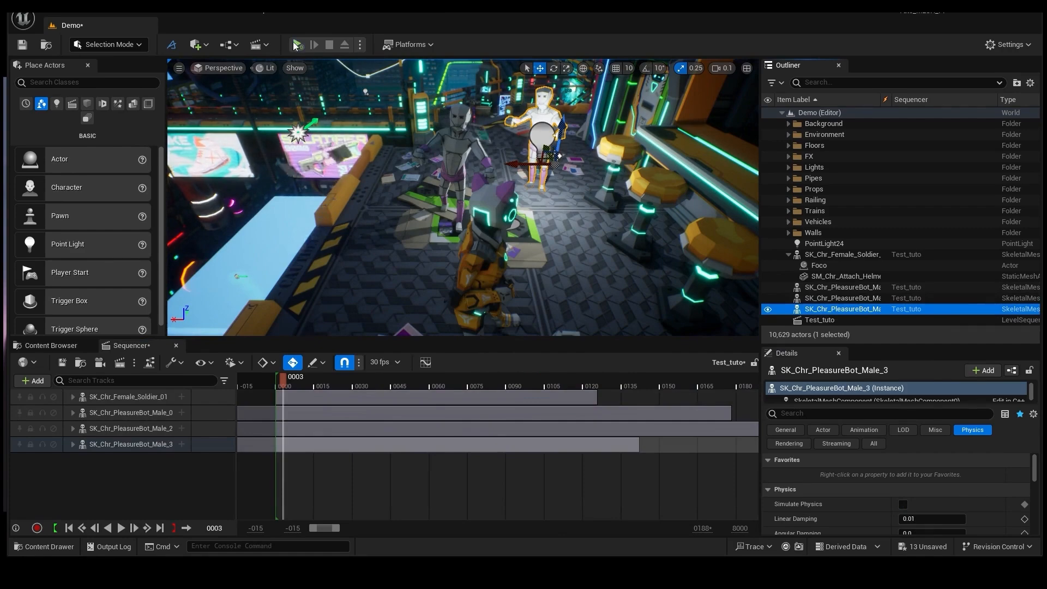
Simulate the level and play the sequence to check the physics of the soldier's fight with the PleasureBots.
key("alt+p")
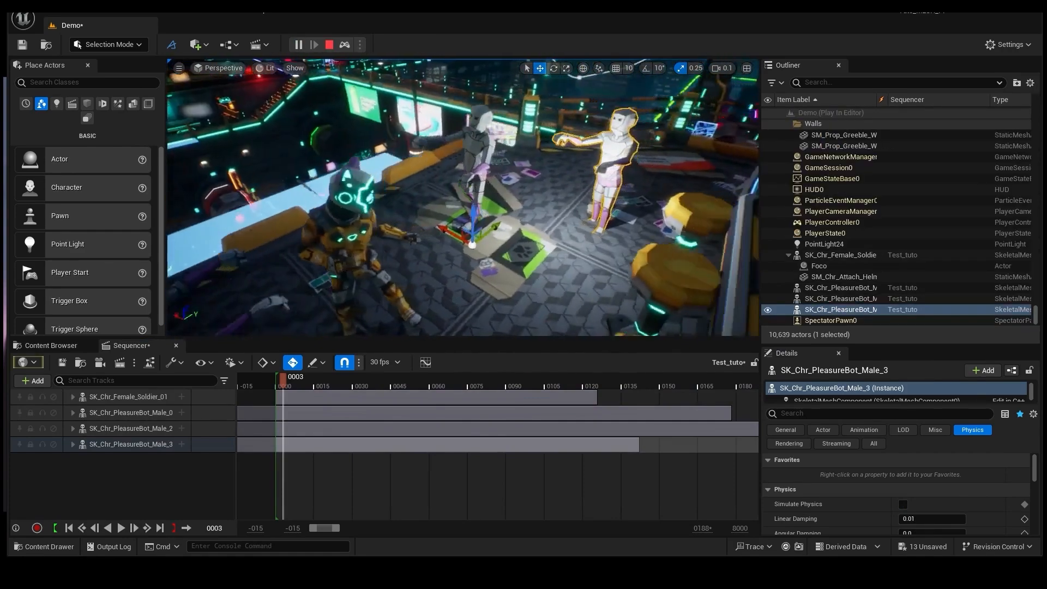
left_click(124, 529)
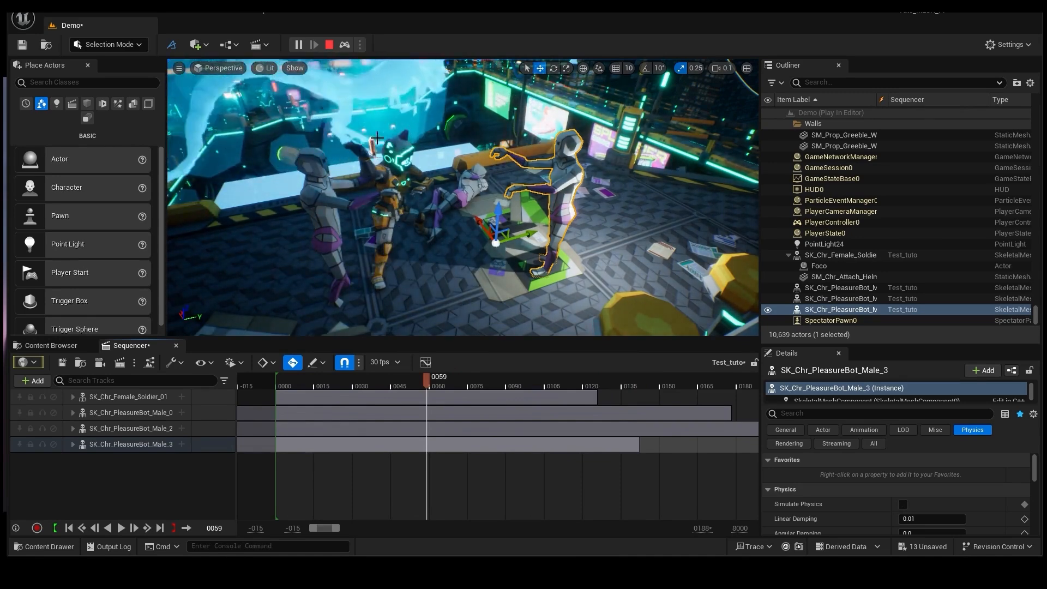
left_click(123, 528)
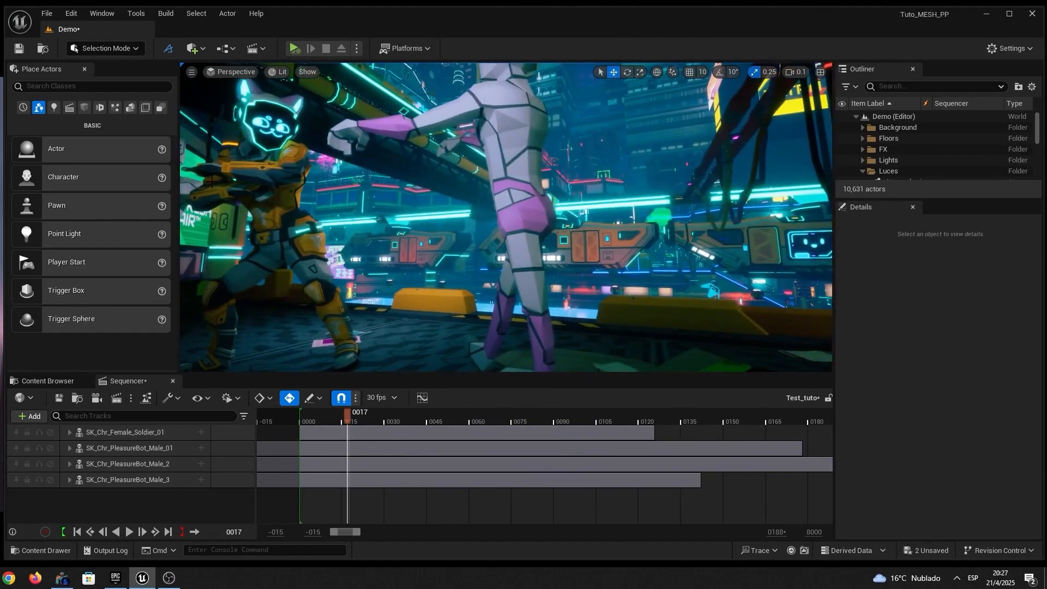
Create a new cine camera in the level sequence at frame 12 and enlarge the sequencer area.
mouse_move(347, 413)
left_mouse_down()
mouse_move(329, 413)
mouse_move(437, 412)
mouse_move(333, 409)
left_mouse_up()
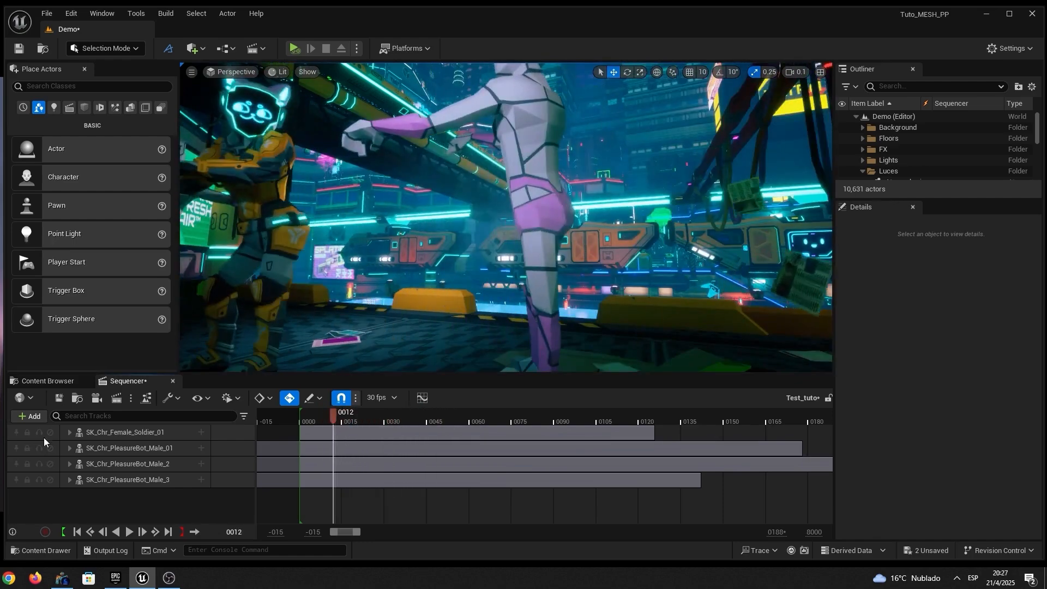
left_click(97, 398)
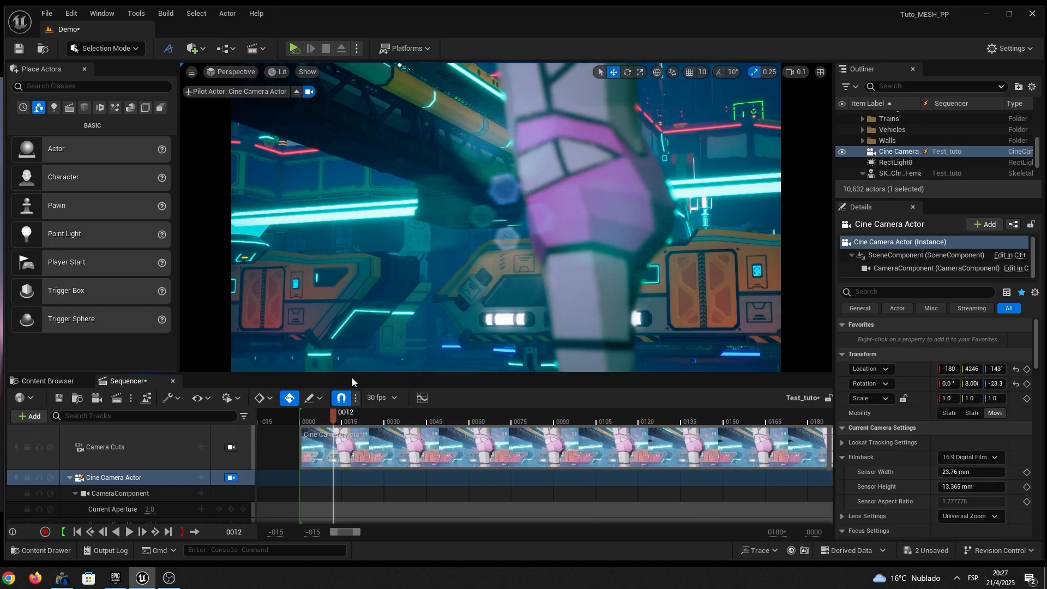
left_click_drag(356, 352, 355, 297)
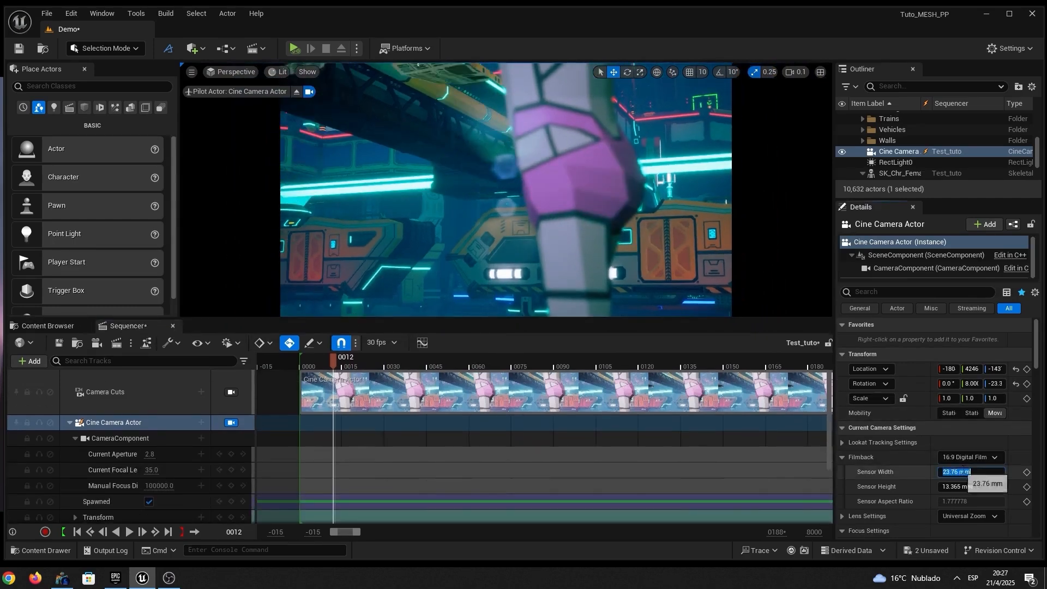
Set the cine camera's filmback sensor width to 53 mm and sensor height to 22 mm.
type("5.")
type("3")
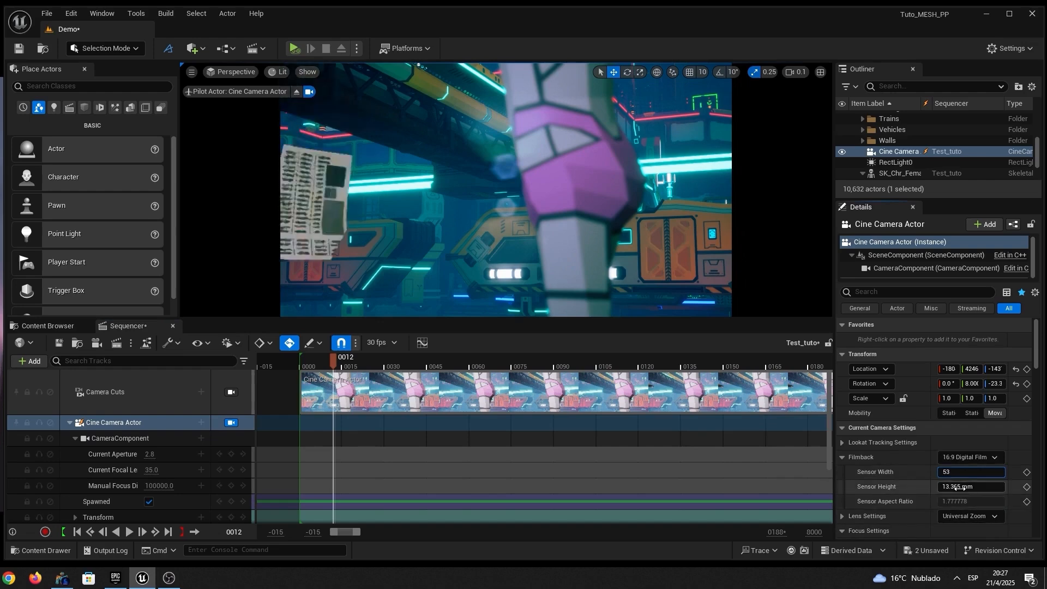
left_click(960, 487)
left_click_drag(974, 487, 923, 484)
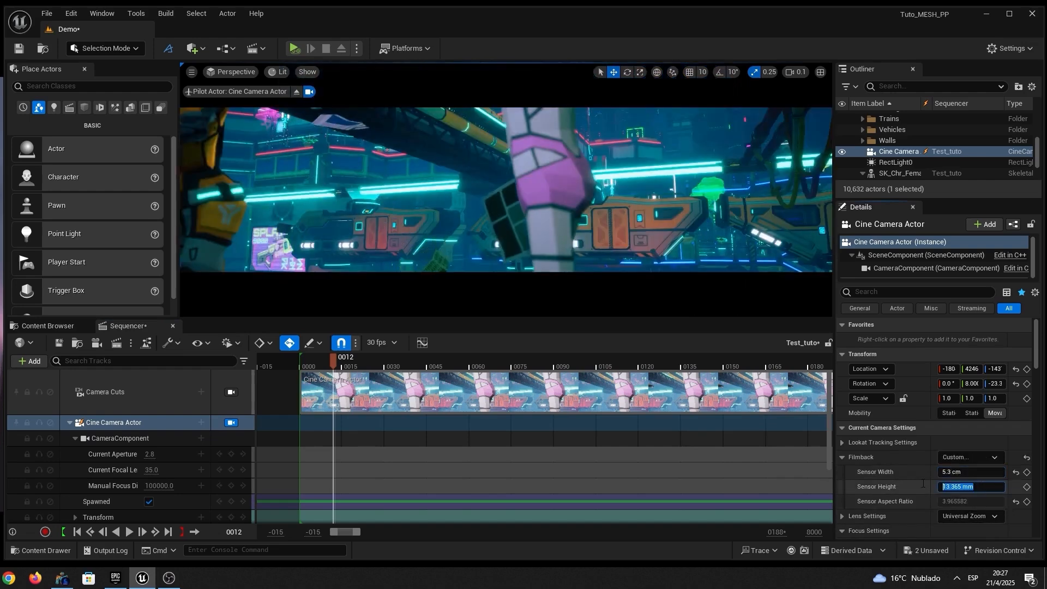
type("2.")
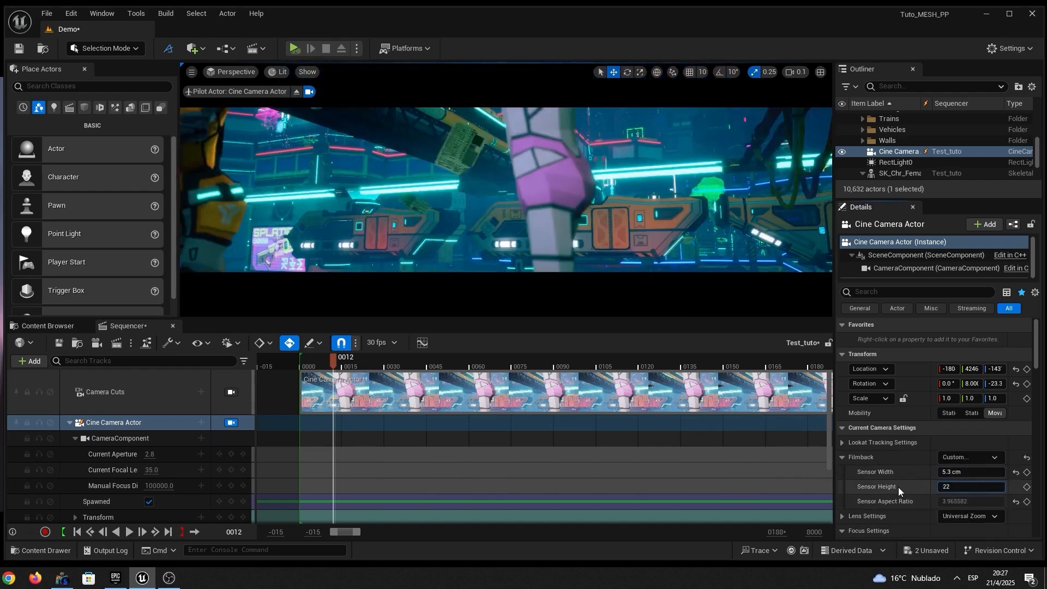
type("2")
key("Return")
Aim the cine camera at the soldier and show the editor's light icons in the viewport.
left_click_drag(459, 225, 393, 143)
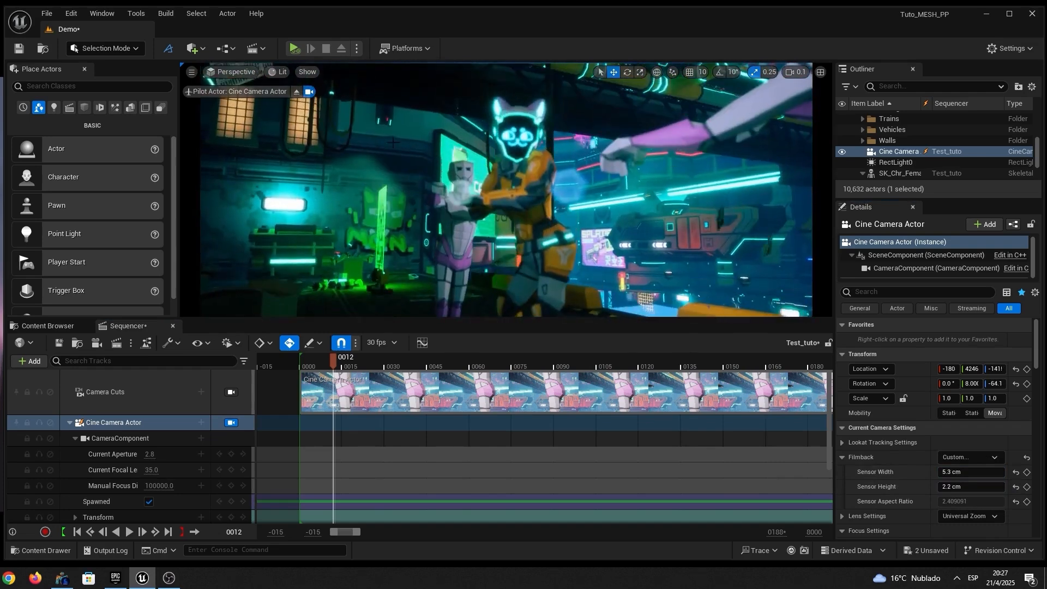
left_click(192, 72)
left_click(241, 257)
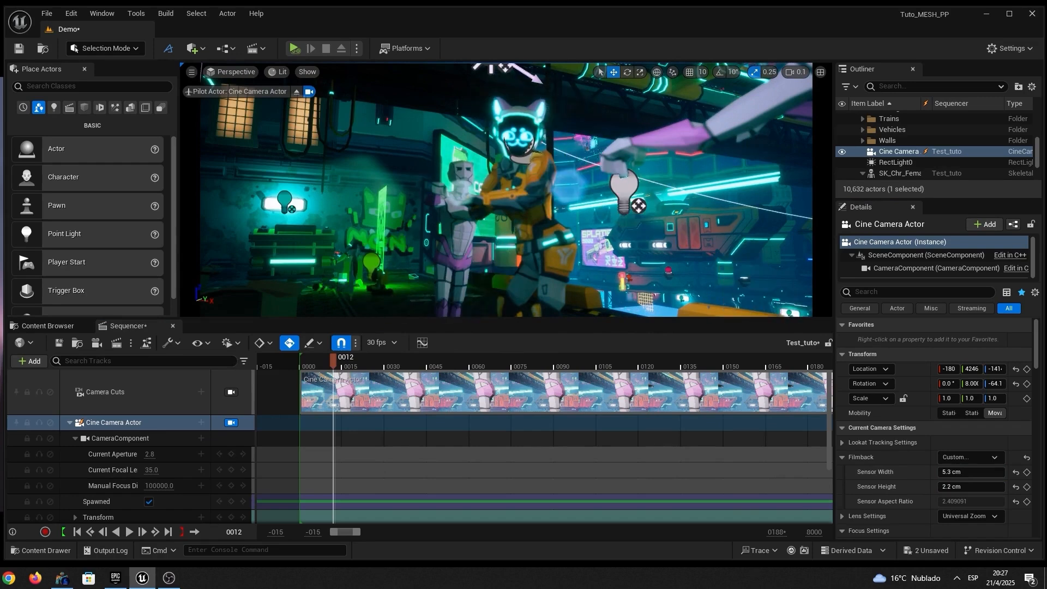
Set the cine camera's focus method to Tracking and choose the soldier's Foco actor as the actor to track.
left_click(843, 458)
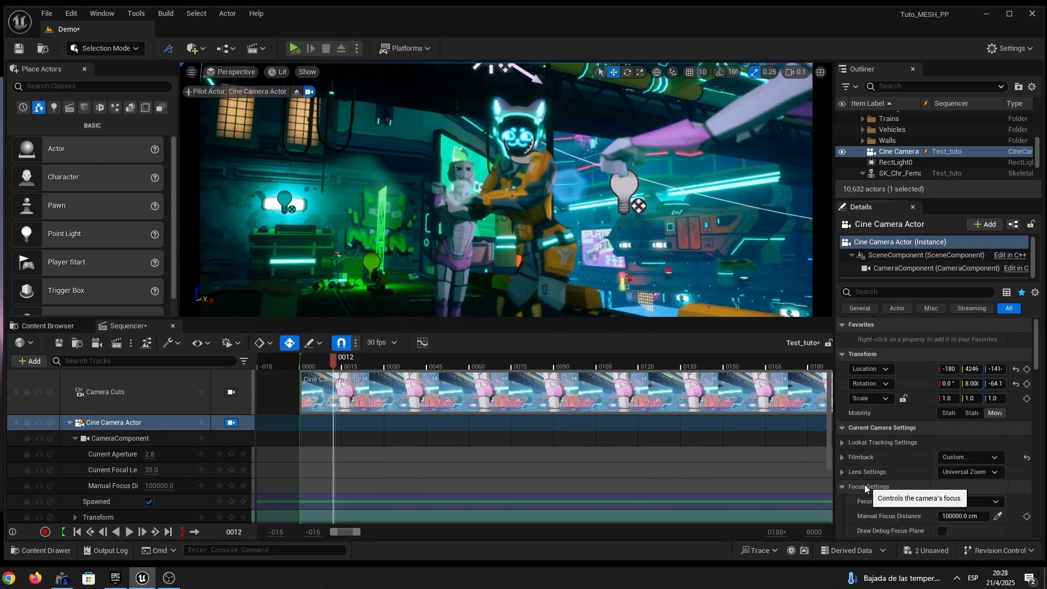
left_click(976, 501)
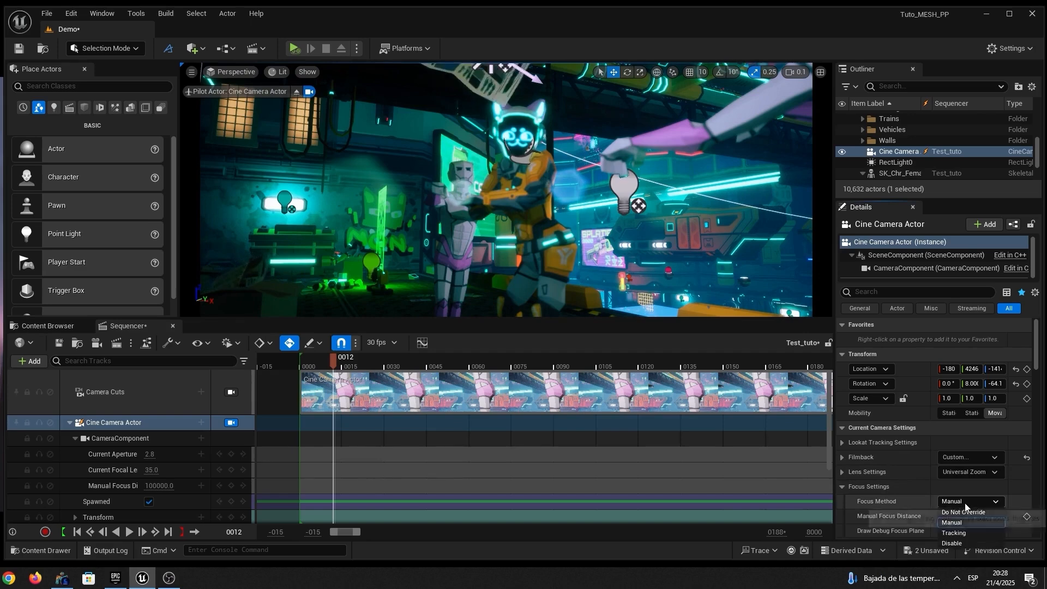
left_click(963, 533)
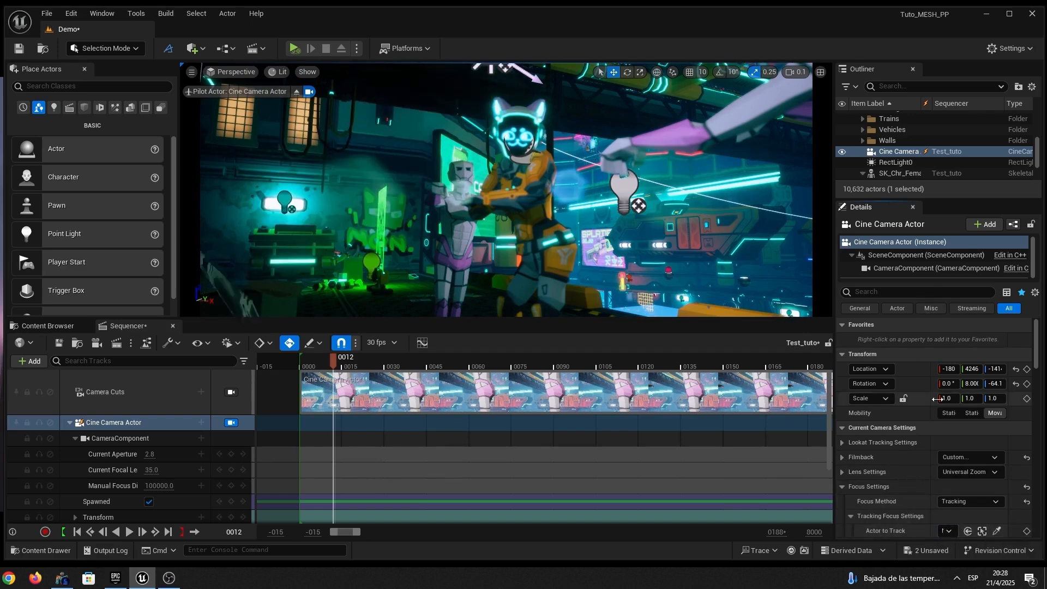
left_click_drag(833, 295, 814, 295)
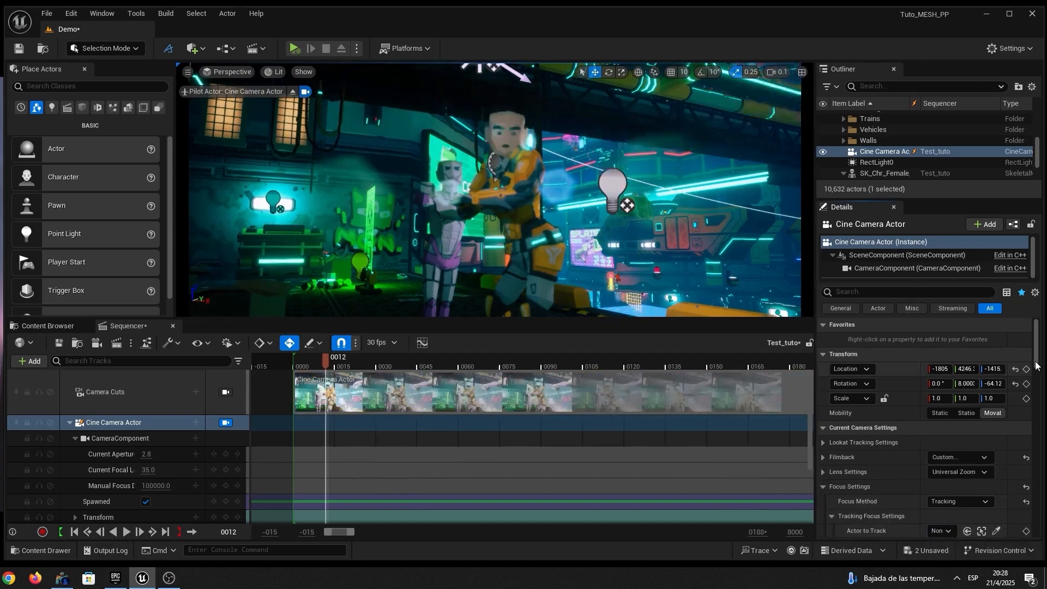
scroll(1036, 371, "down", 3)
scroll(975, 392, "down", 3)
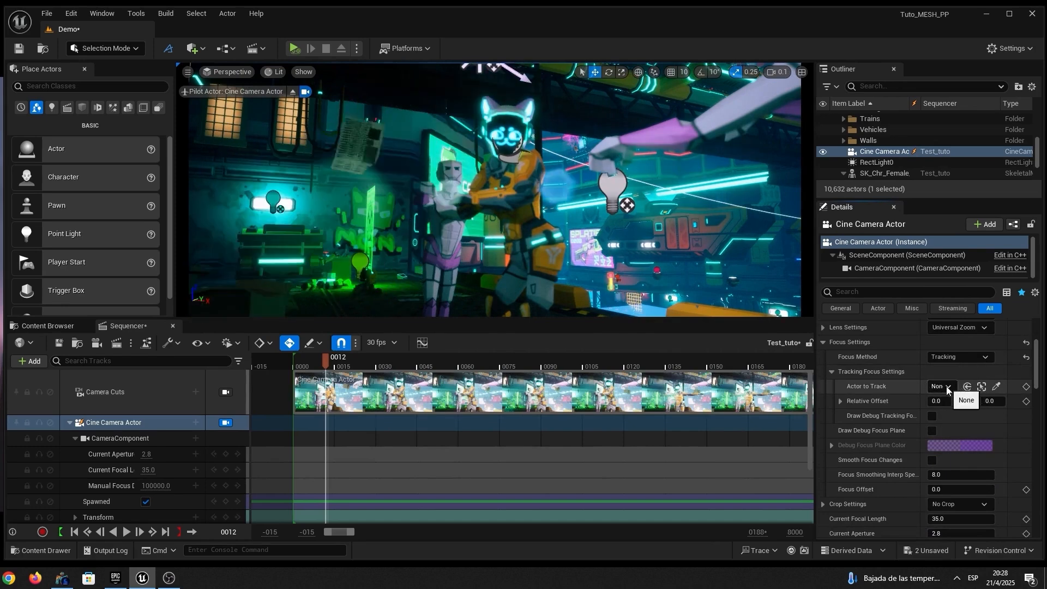
left_click(943, 387)
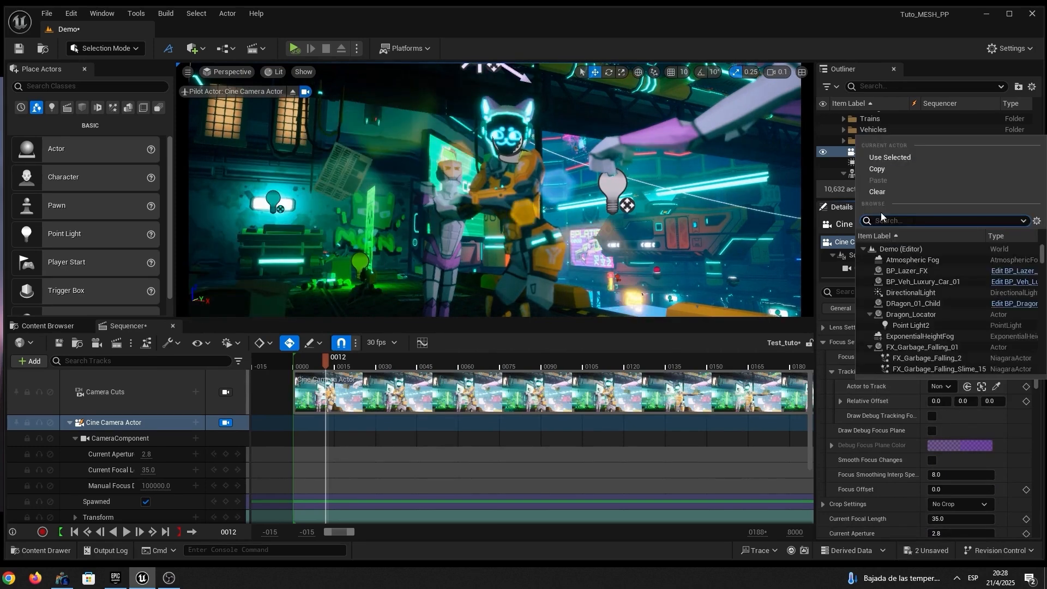
type("foc")
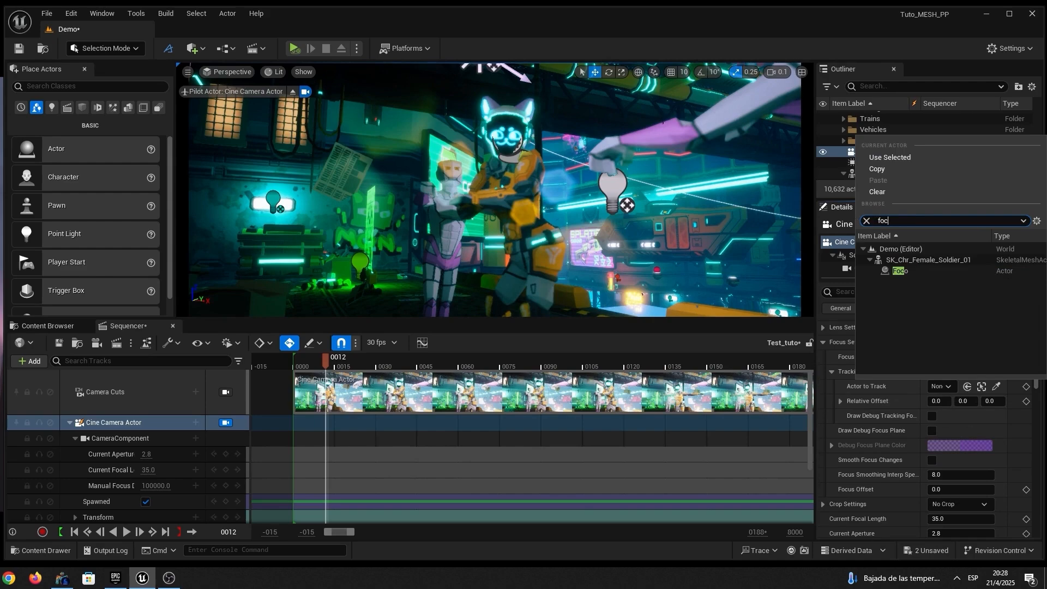
left_click(900, 271)
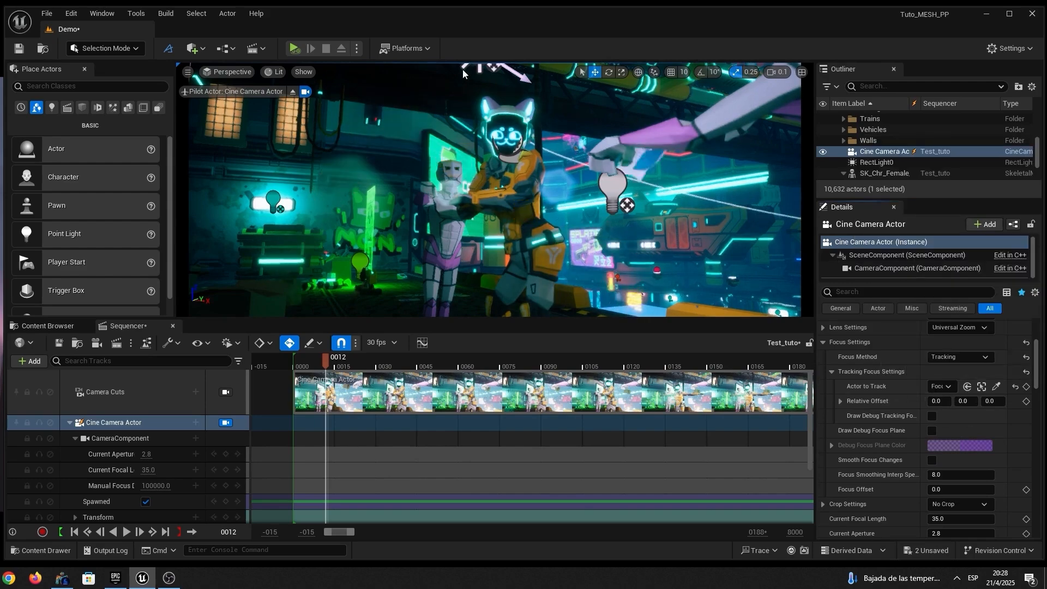
Examine possible low camera angles on the soldier and PleasureBots, scrubbing from frame 7 to frame 37.
right_click_drag(491, 191, 570, 179)
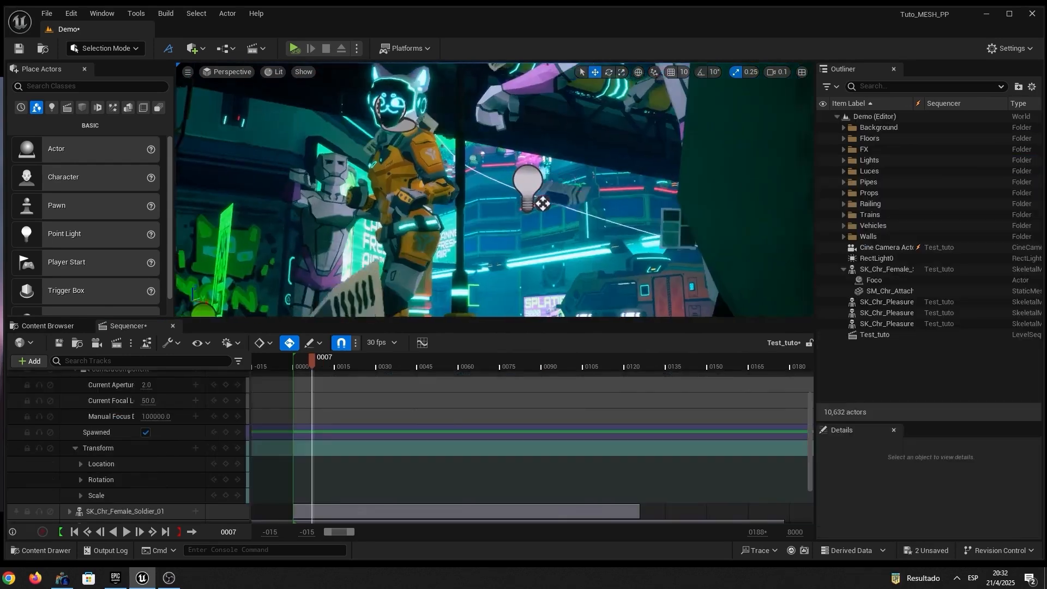
mouse_move(494, 190)
right_mouse_down()
mouse_move(520, 191)
mouse_move(482, 181)
right_mouse_up()
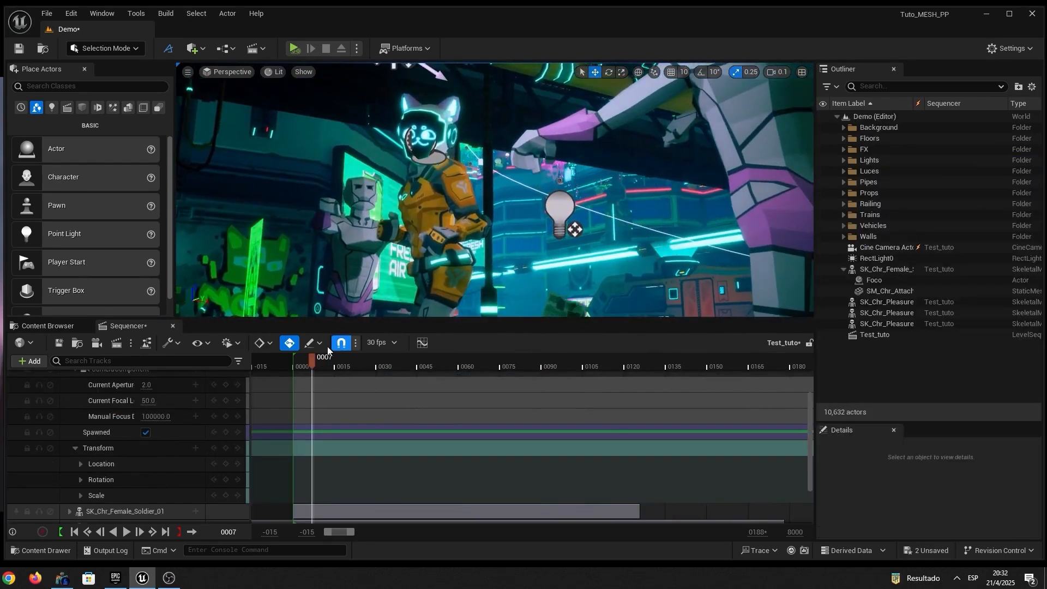
left_click_drag(334, 364, 396, 367)
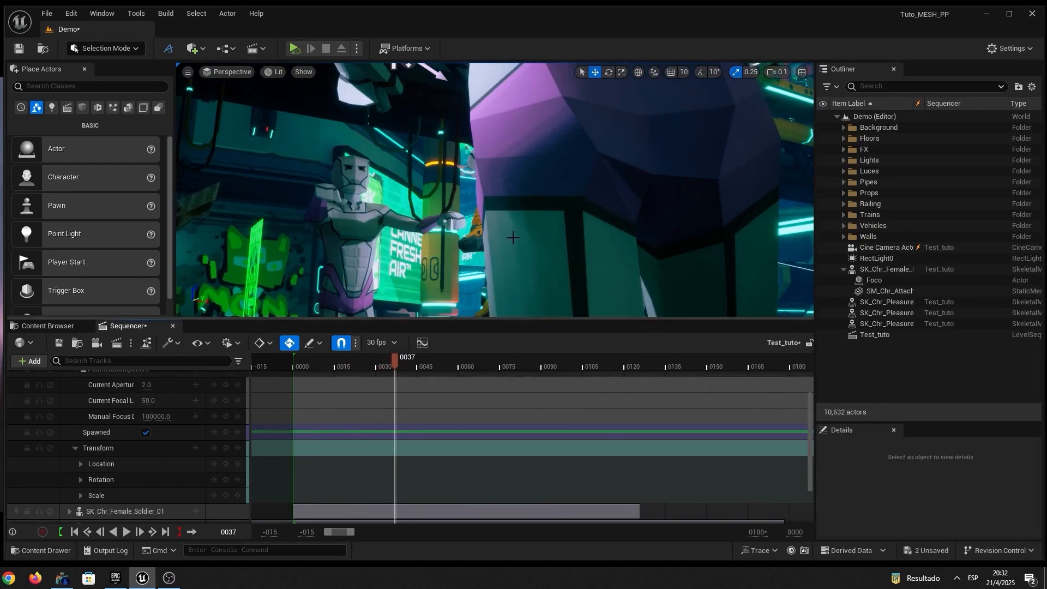
mouse_move(512, 238)
right_mouse_down()
mouse_move(502, 234)
mouse_move(515, 235)
right_mouse_up()
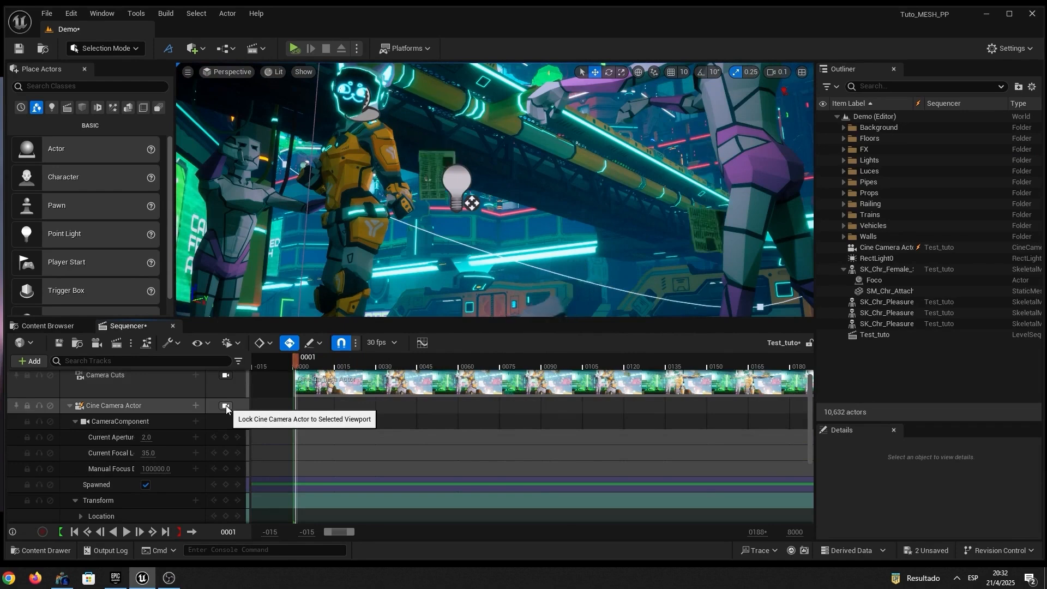
Lock the viewport to the cine camera, frame the soldier closer, and key the camera's transform at frame 1.
left_click(226, 406)
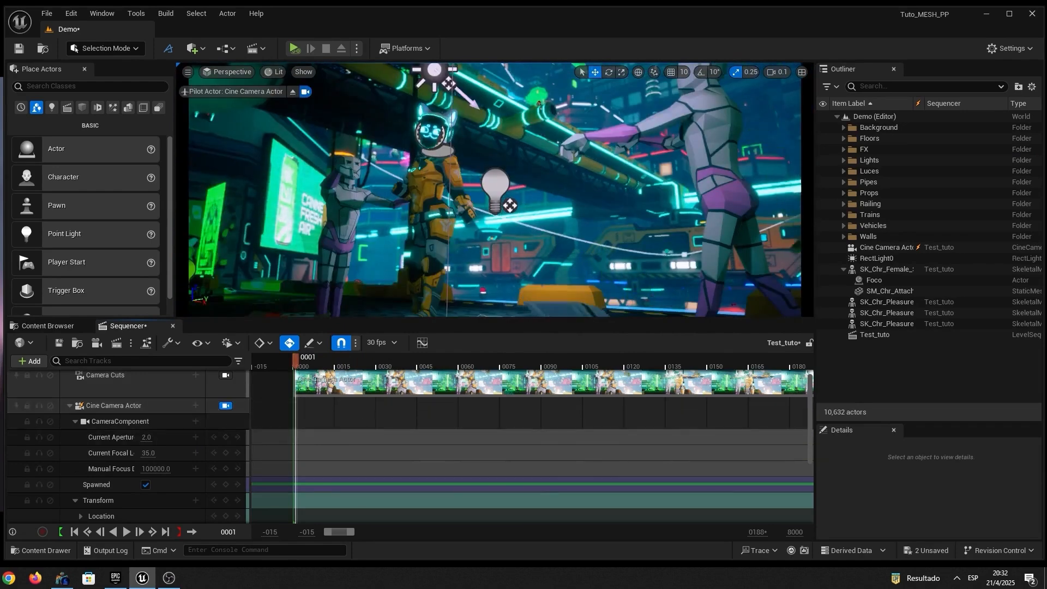
left_click(500, 220)
key("w")
right_click_drag(501, 220, 502, 221)
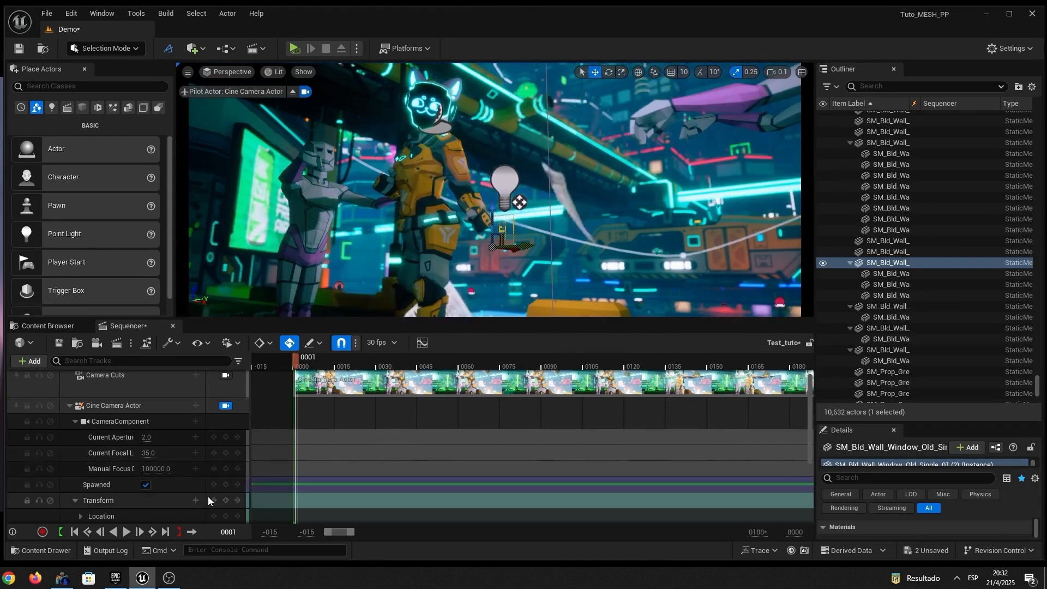
scroll(208, 496, "down", 1)
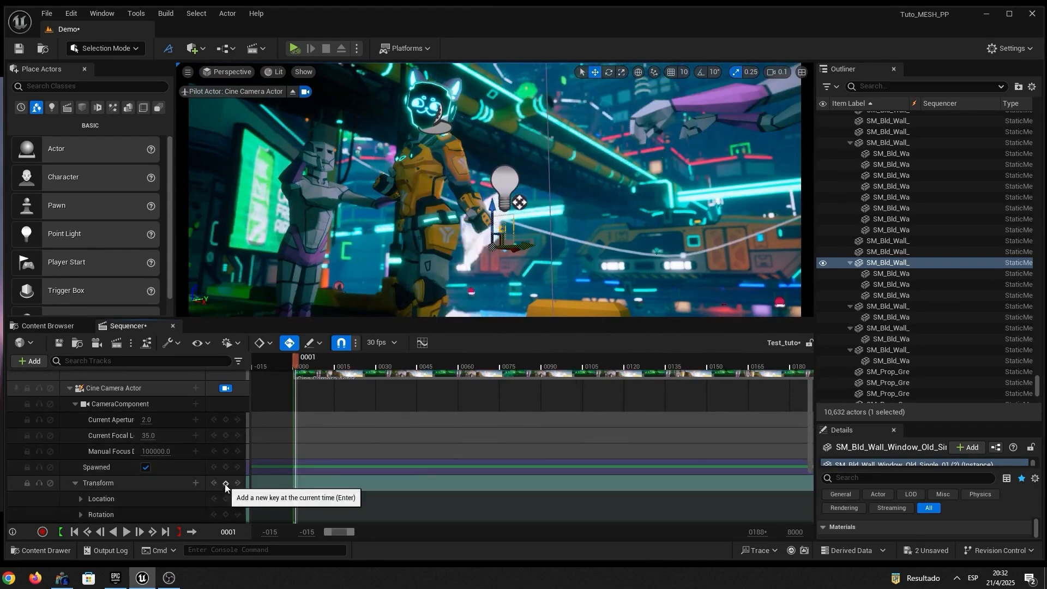
left_click(225, 483)
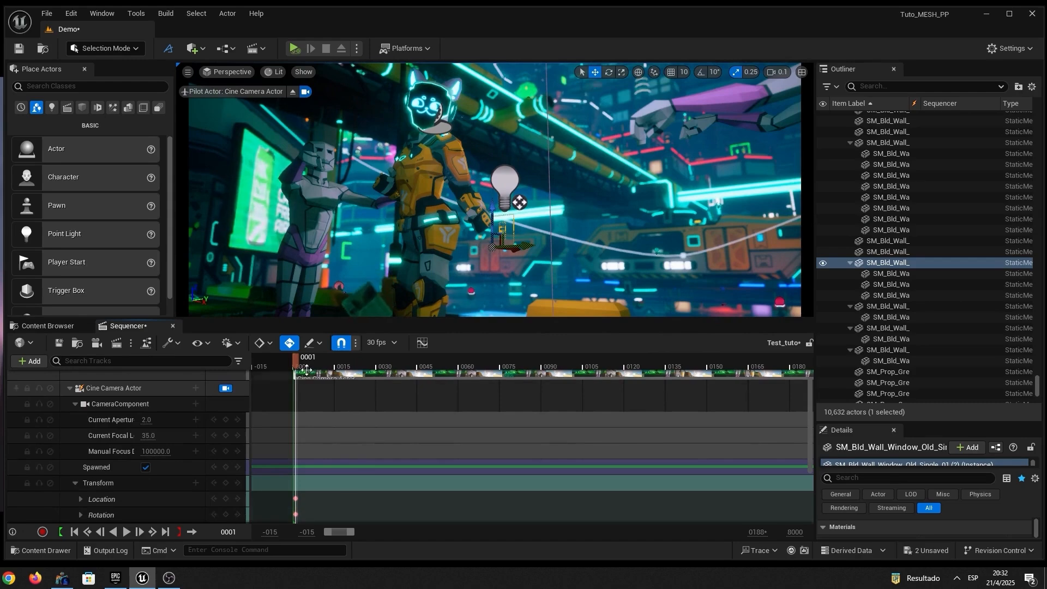
Reframe the cine camera with the soldier behind the PleasureBots and key its transform at frame 32.
left_click_drag(306, 371, 382, 389)
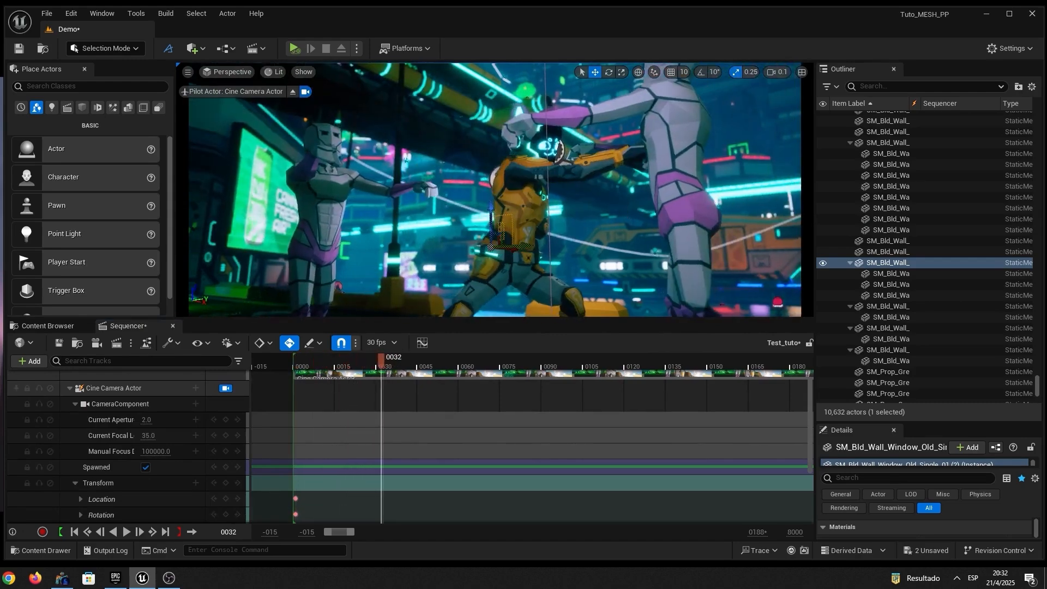
right_click_drag(495, 190, 390, 195)
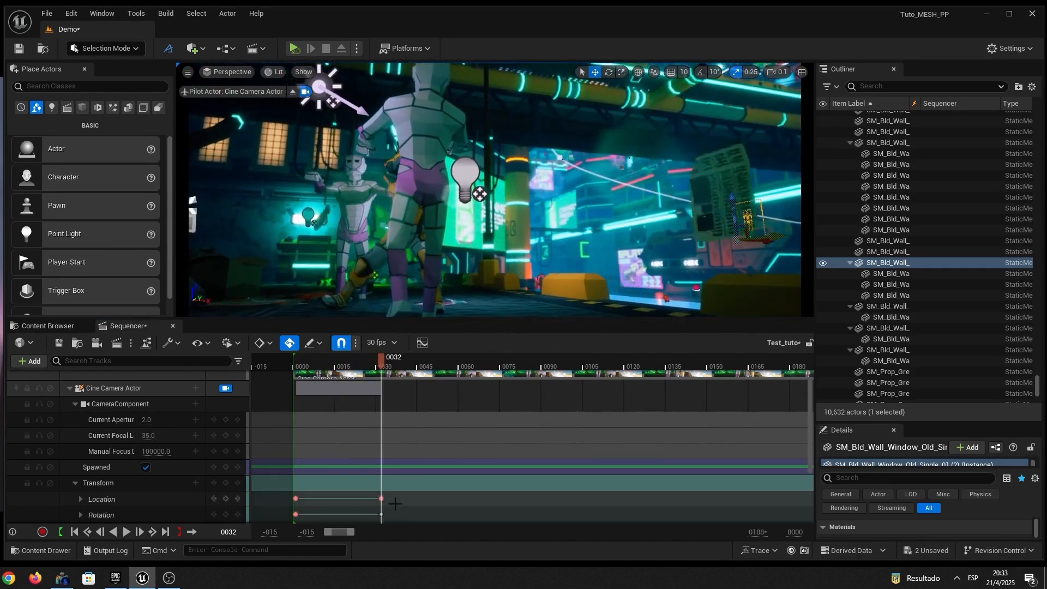
Simulate the level and play the sequence from frame 2 to check the fight with physics running.
left_click_drag(322, 372, 300, 365)
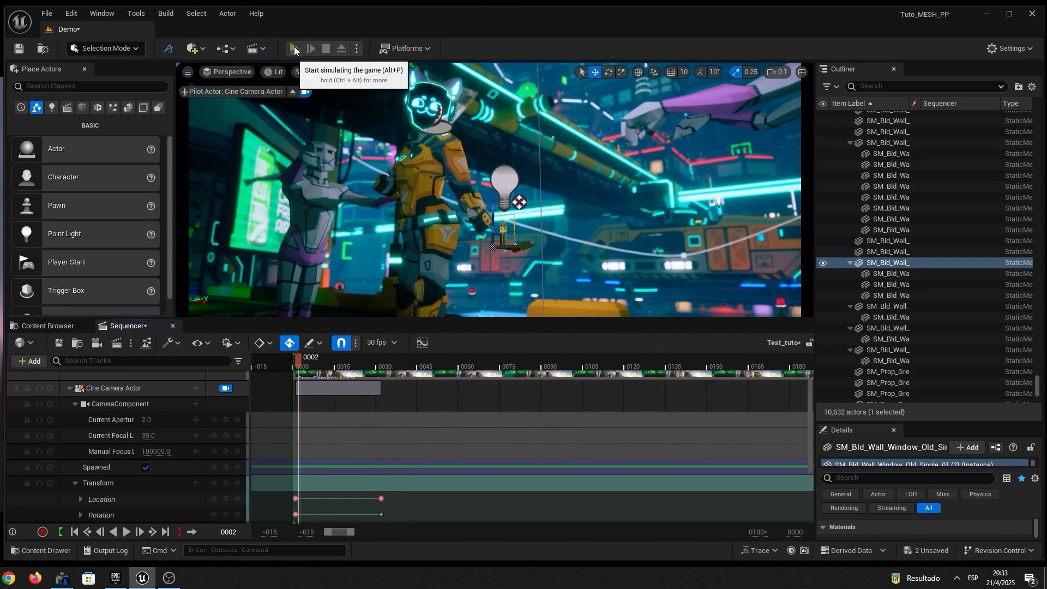
left_click(294, 48)
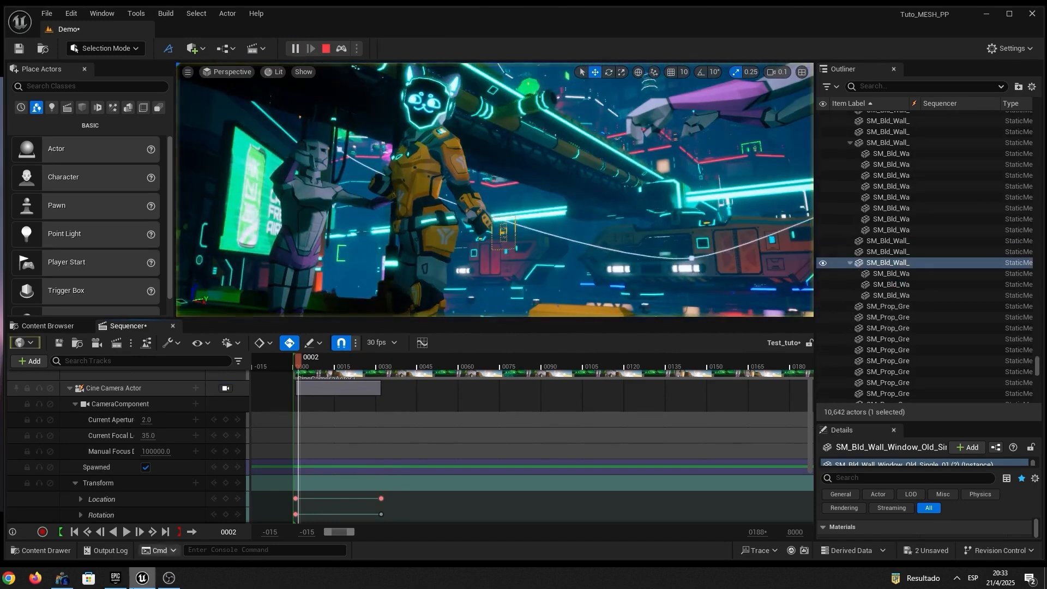
left_click(127, 532)
left_click(127, 531)
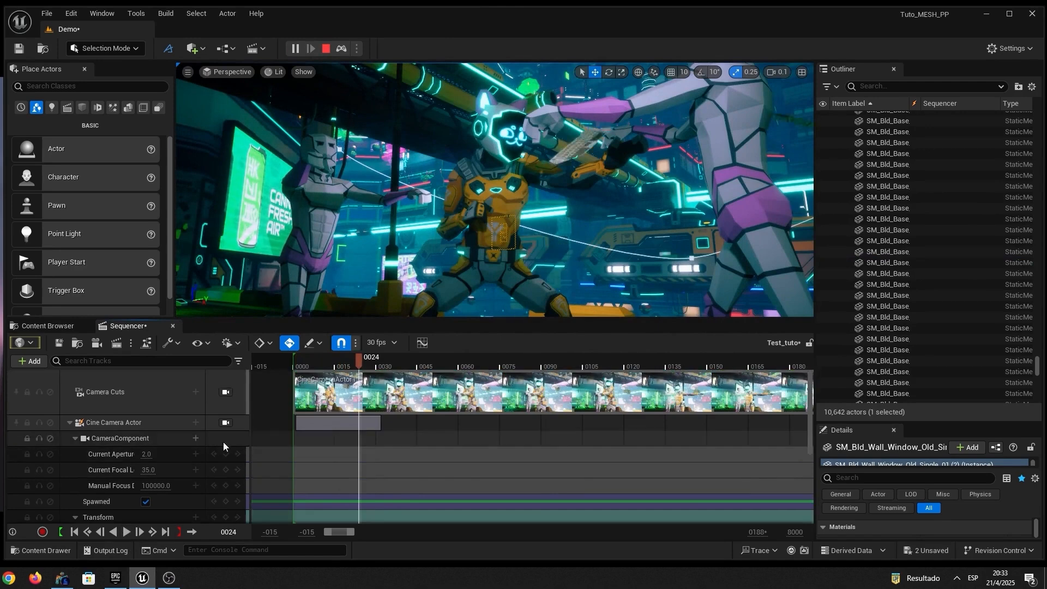
View the simulated fight through the cine camera, replaying the shot from frame 3 and scrubbing to frame 33.
left_click(225, 423)
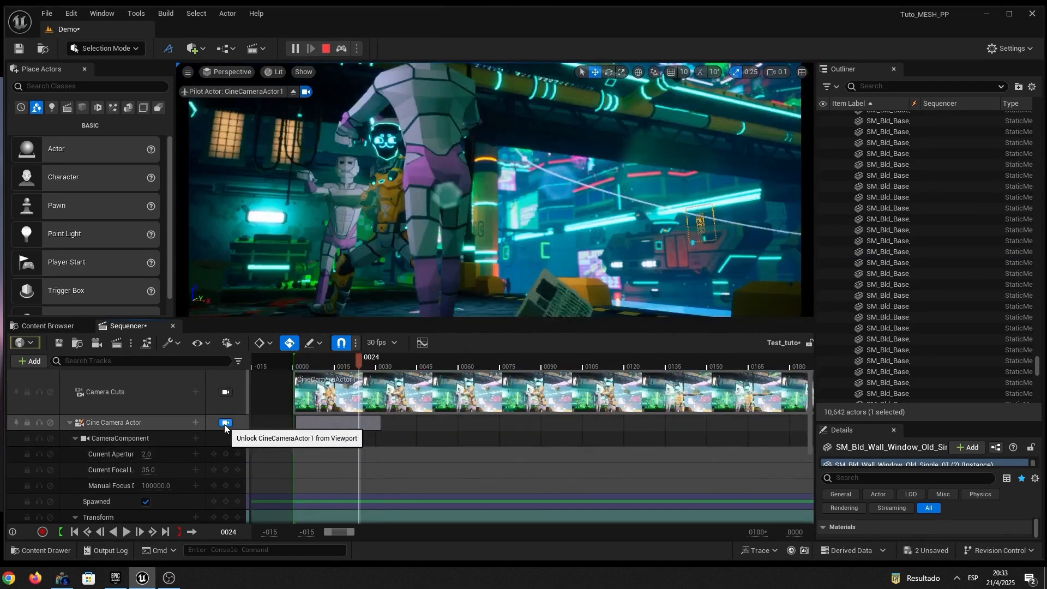
left_click(225, 392)
mouse_move(304, 366)
left_mouse_down()
mouse_move(292, 368)
mouse_move(311, 365)
left_mouse_up()
left_click(228, 392)
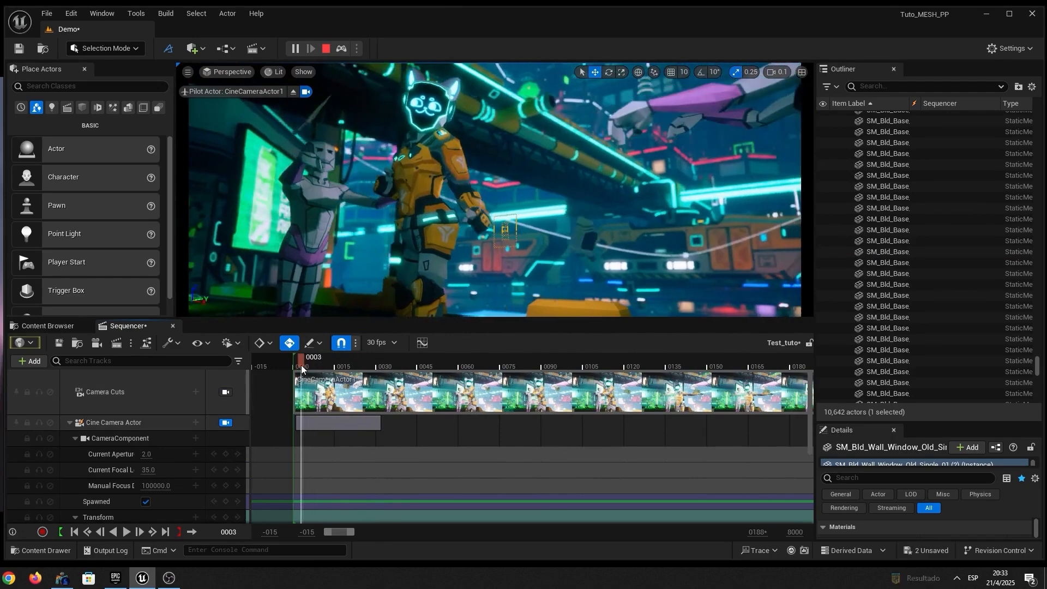
key("space")
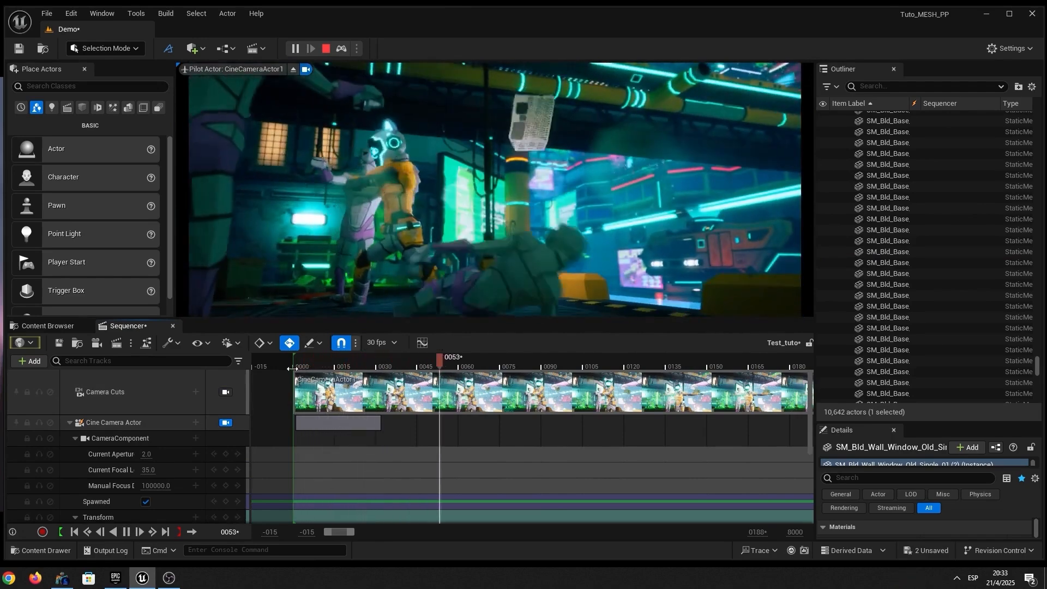
key("space")
left_click_drag(349, 366, 303, 386)
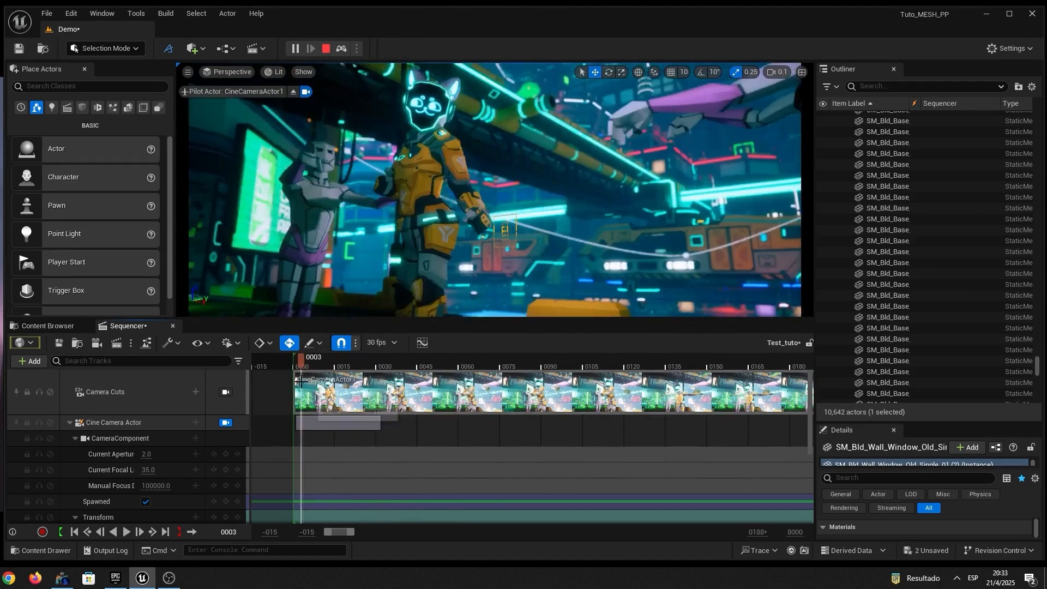
key("space")
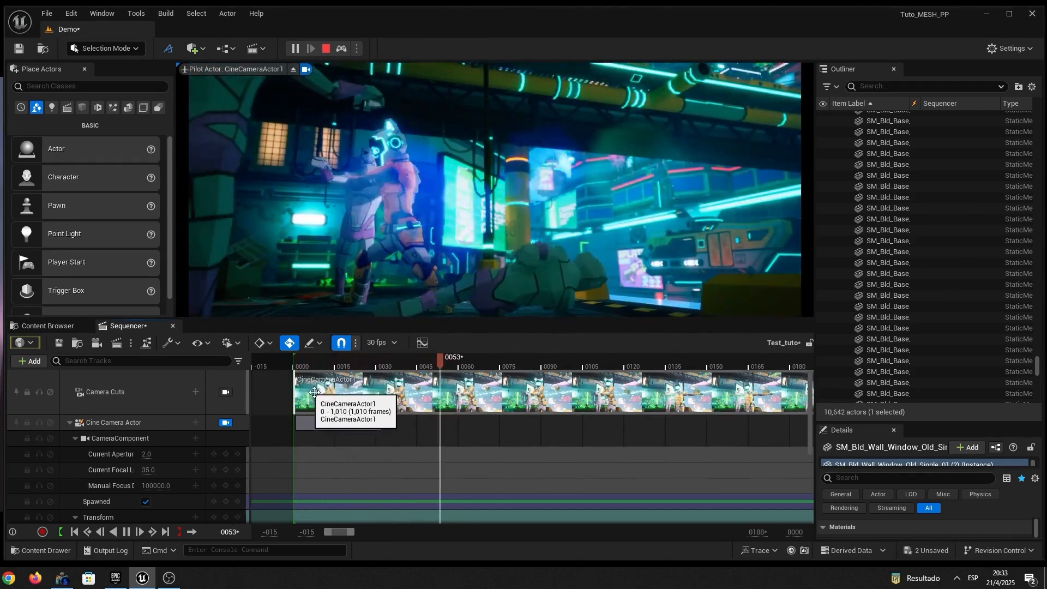
left_click_drag(381, 365, 385, 362)
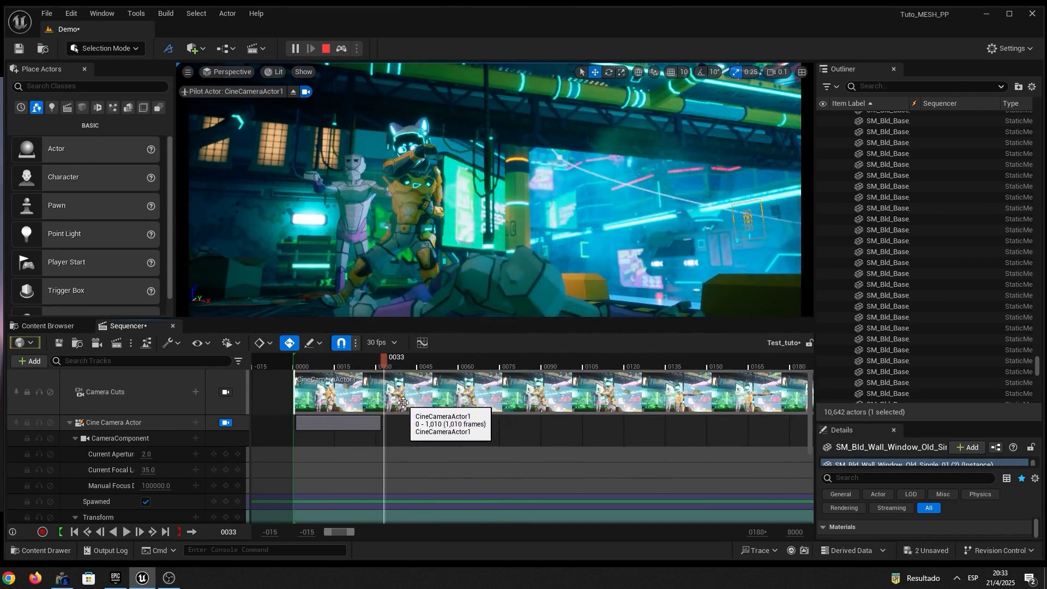
Collapse the first cine camera's tracks and add a second cine camera with a custom 53 by 22 mm filmback.
left_click(69, 423)
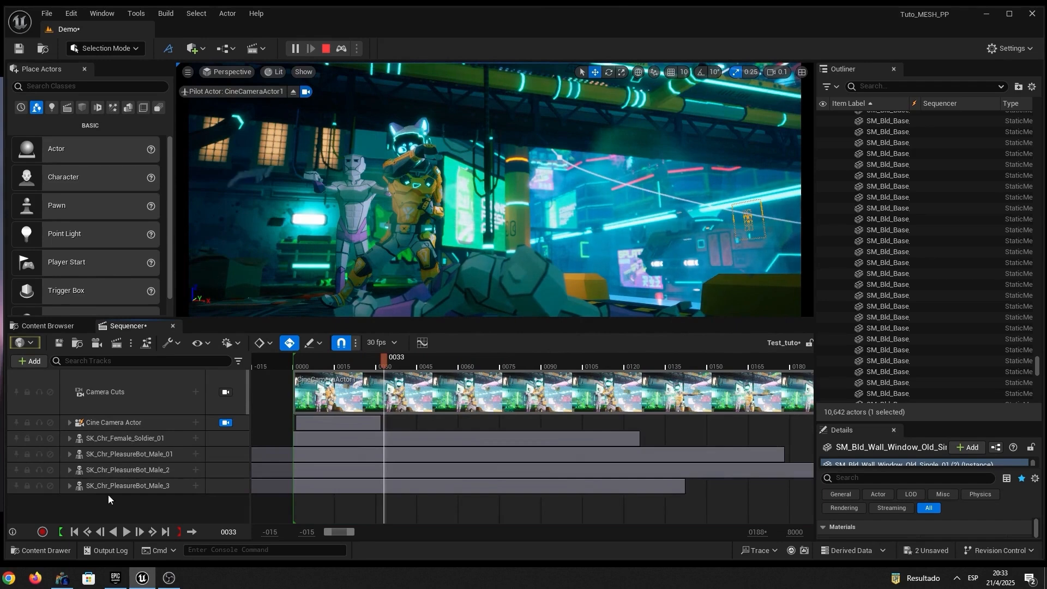
left_click(97, 343)
End the simulation and add Cine Camera Actor (2) to the Camera Cuts track as a new cut at frame 49.
left_click_drag(333, 362, 429, 385)
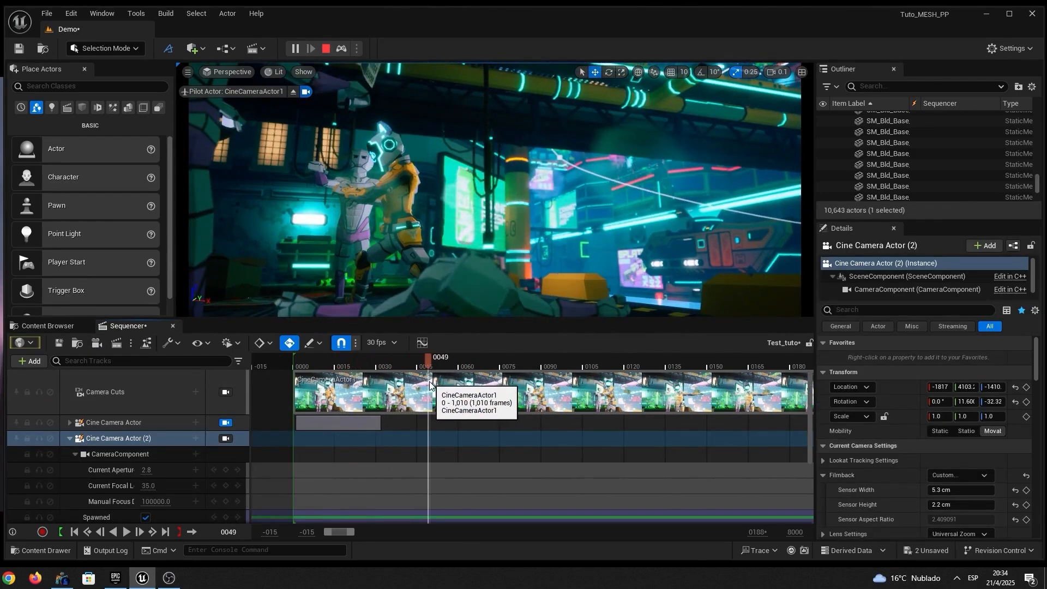
left_click(326, 49)
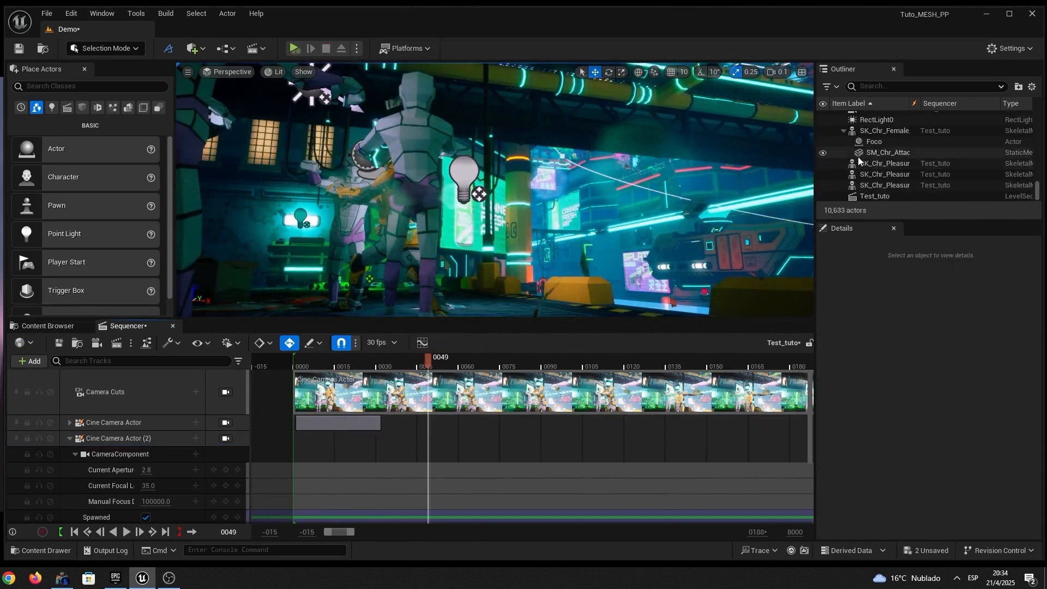
left_click_drag(922, 222, 922, 389)
left_click(875, 259)
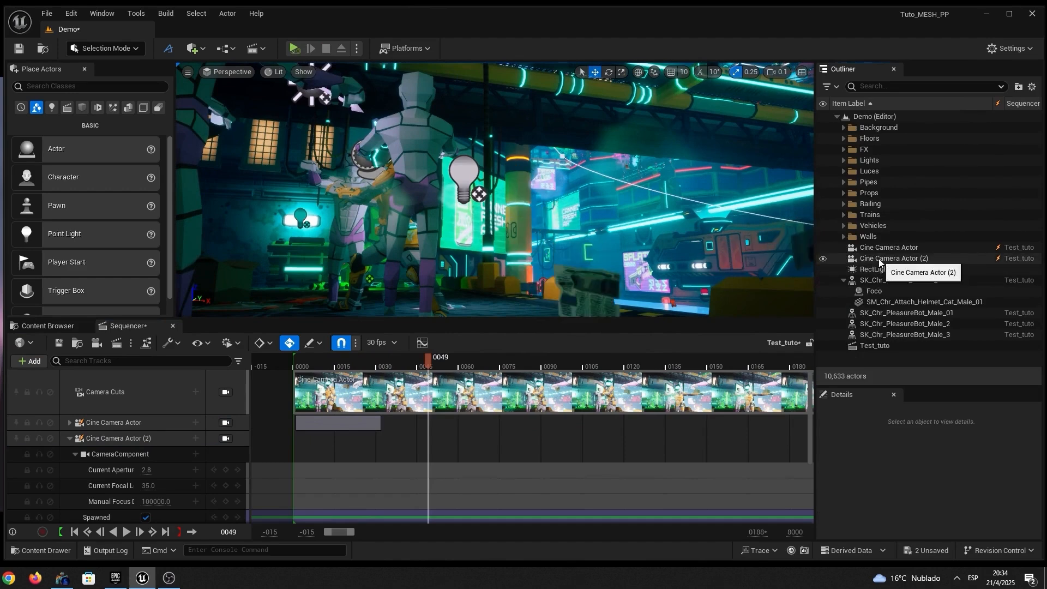
left_click_drag(768, 299, 597, 382)
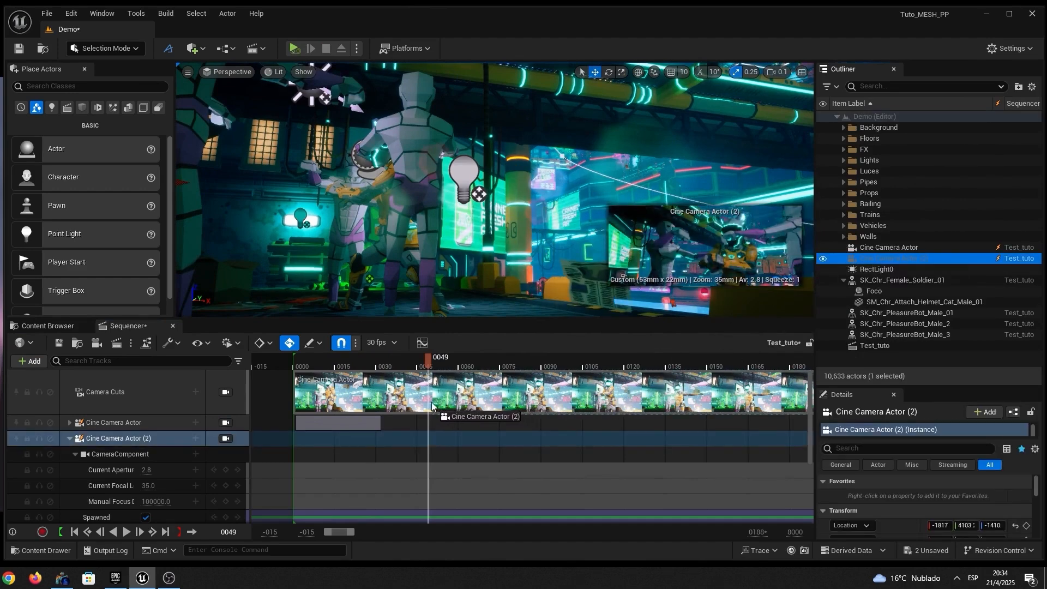
left_click_drag(429, 406, 431, 408)
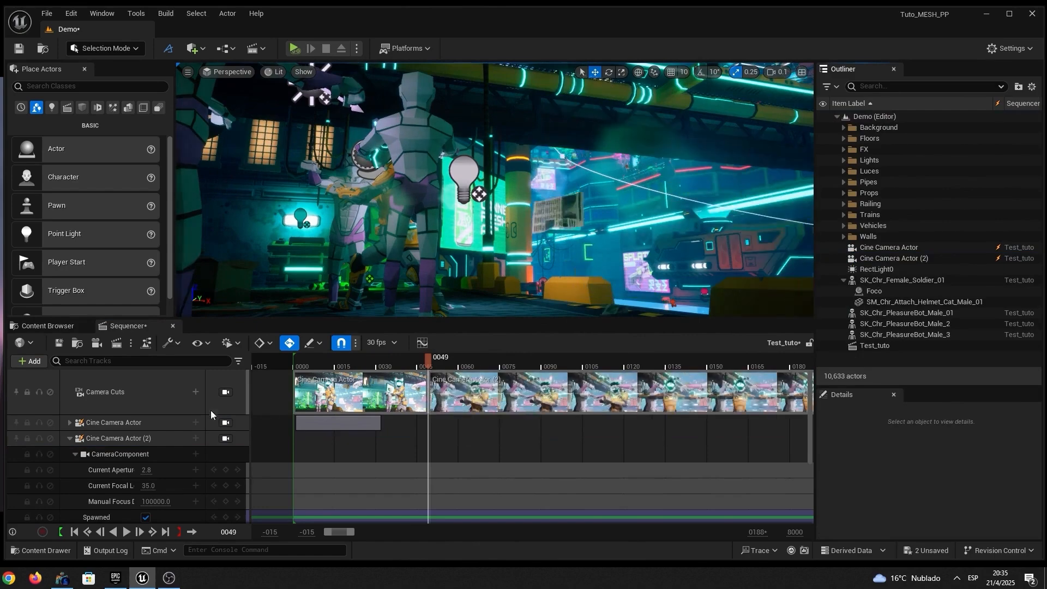
Lock the viewport to the camera cuts and preview the transition between both cameras up to frame 75.
left_click(225, 392)
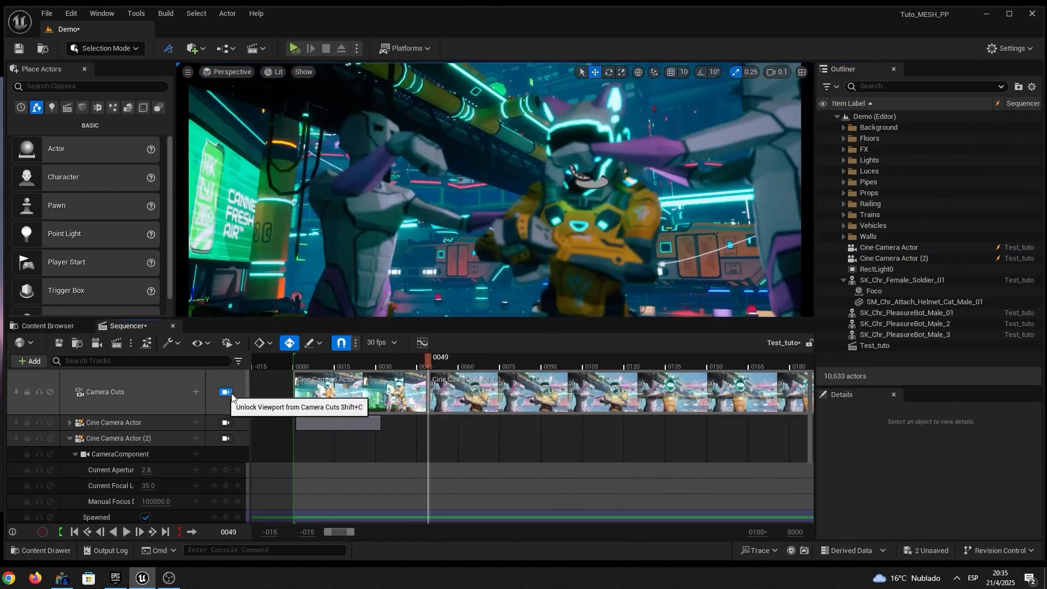
left_click(321, 362)
left_click_drag(322, 362, 500, 365)
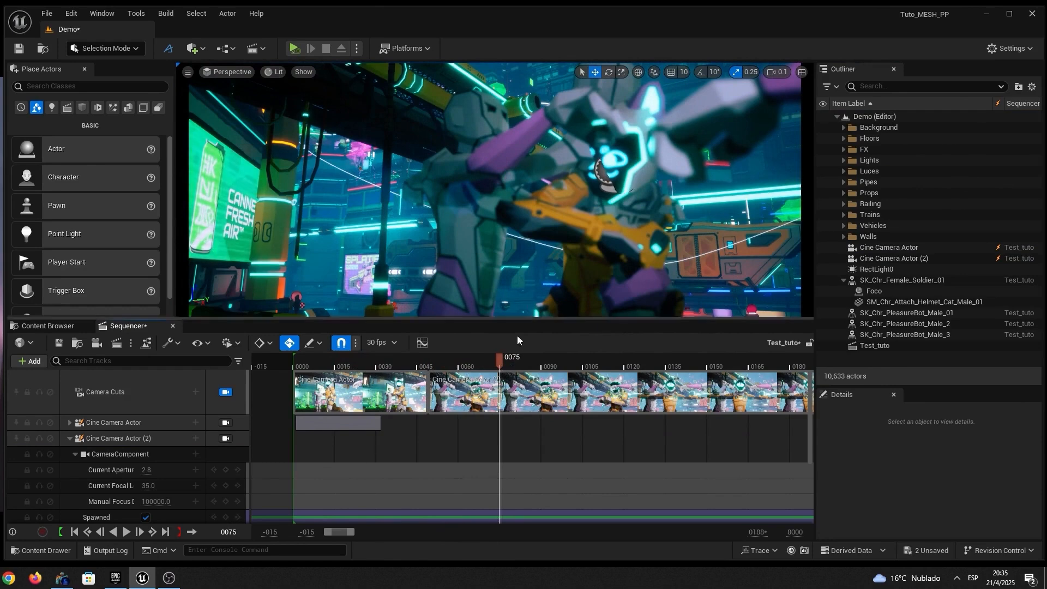
Collapse Cine Camera Actor (2)'s tracks, pilot that camera and reframe it closer to the soldier at frame 75.
left_click(600, 230)
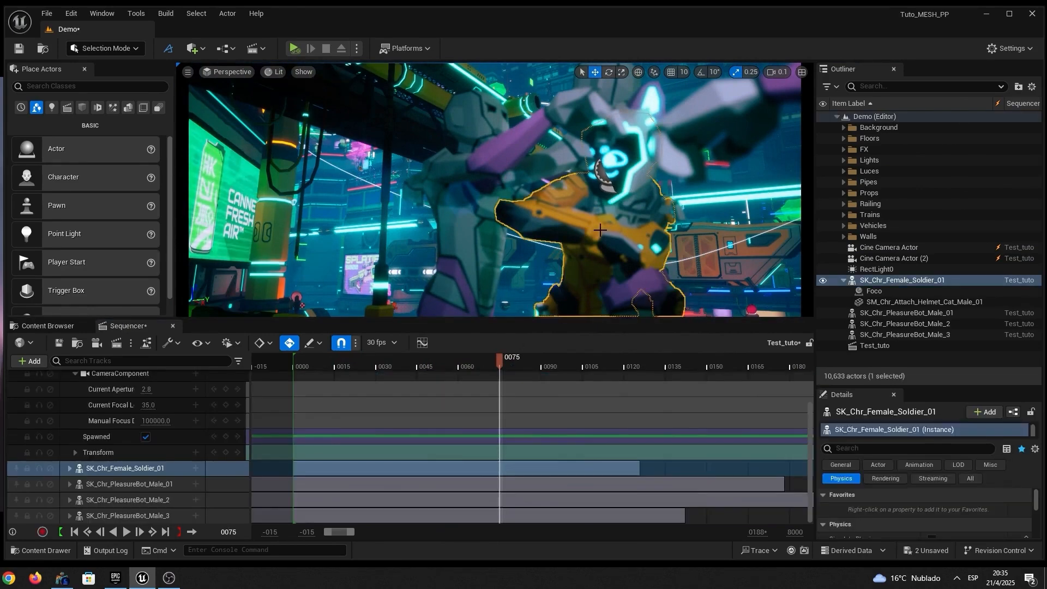
scroll(112, 442, "up", 3)
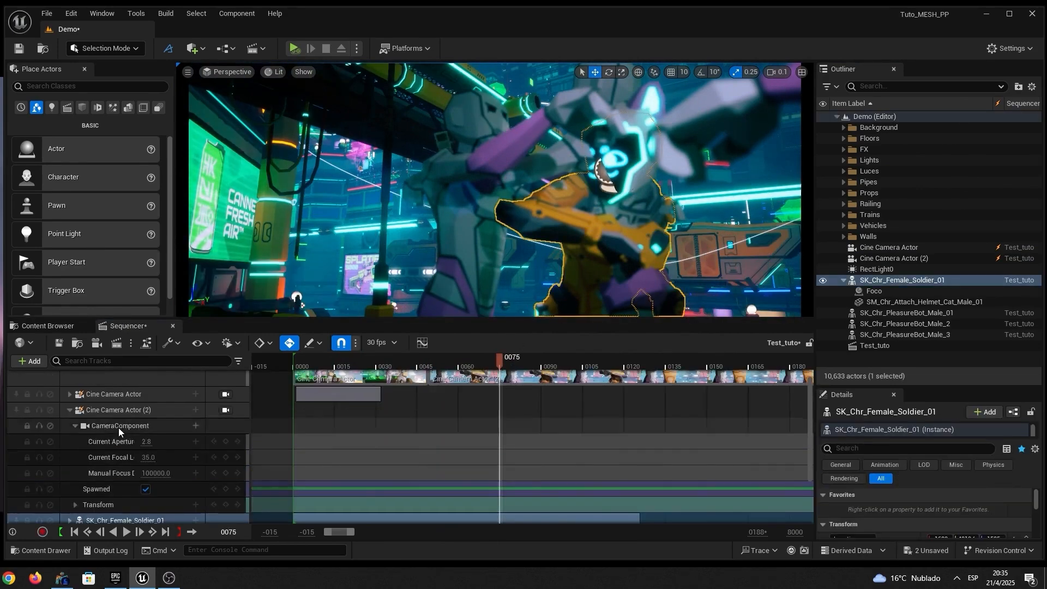
left_click(69, 409)
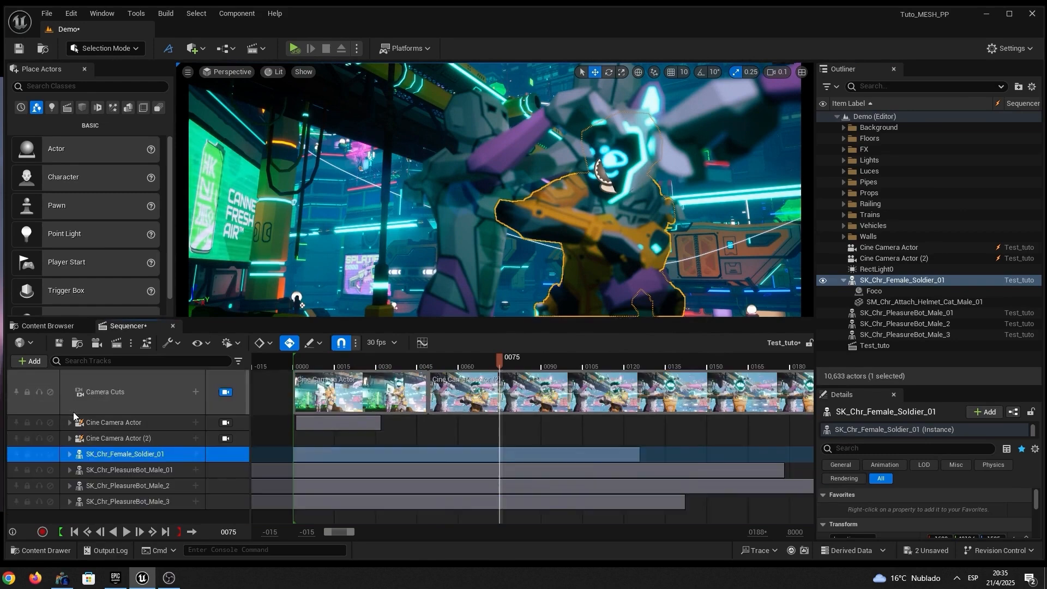
left_click(115, 438)
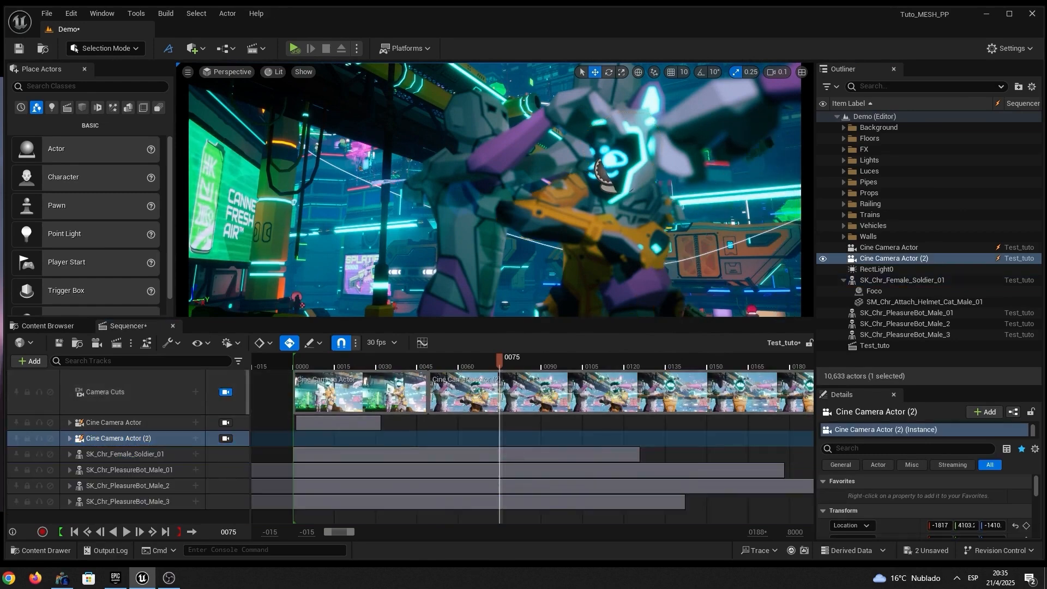
left_click(549, 236)
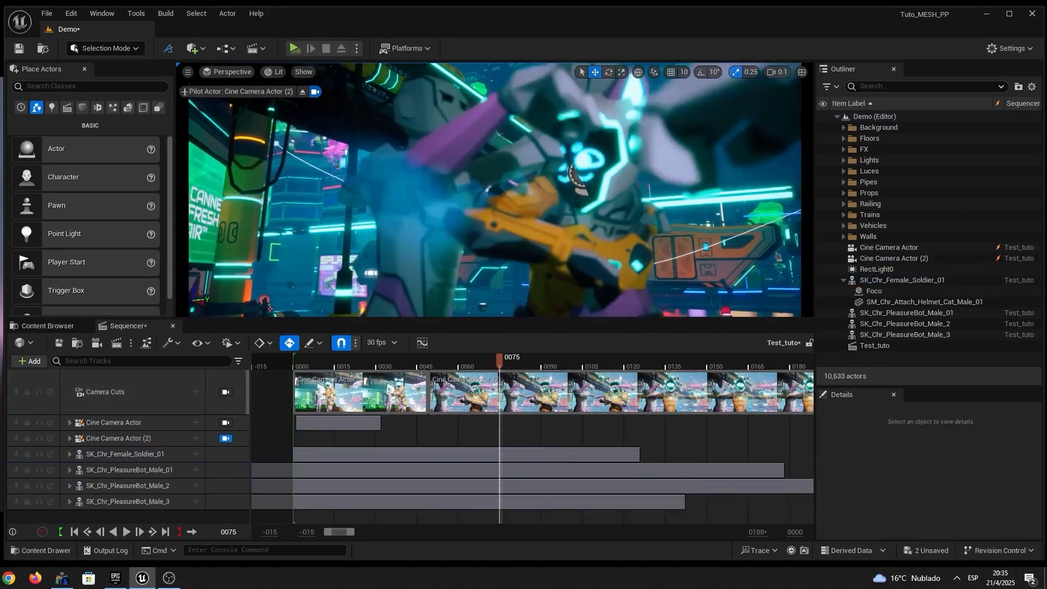
mouse_move(507, 241)
right_mouse_down()
mouse_move(519, 241)
mouse_move(507, 241)
right_mouse_up()
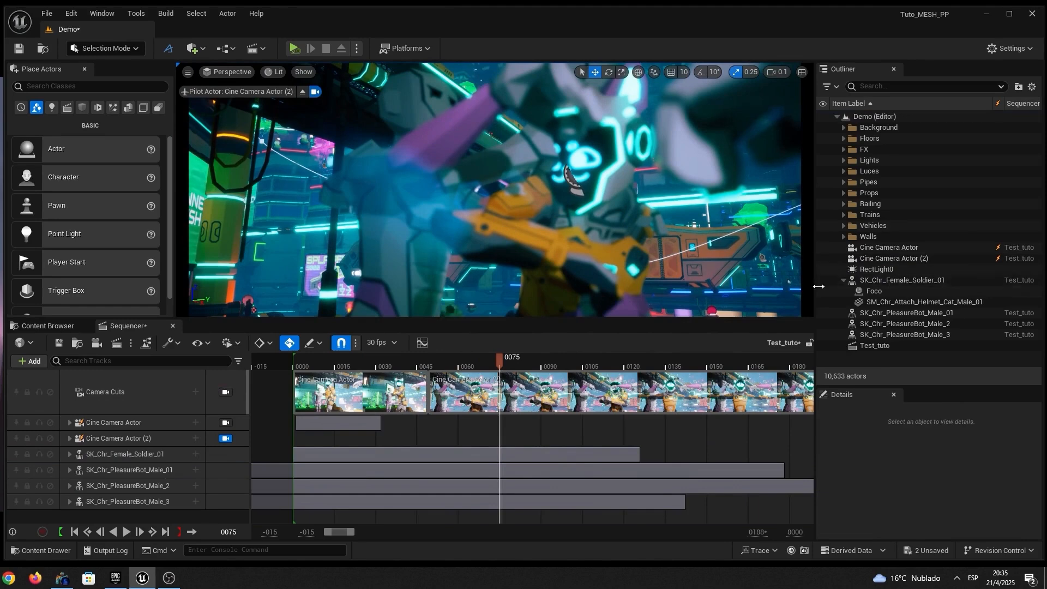
Set the soldier's Foco actor as Cine Camera Actor (2)'s actor to track for focus.
left_click(883, 259)
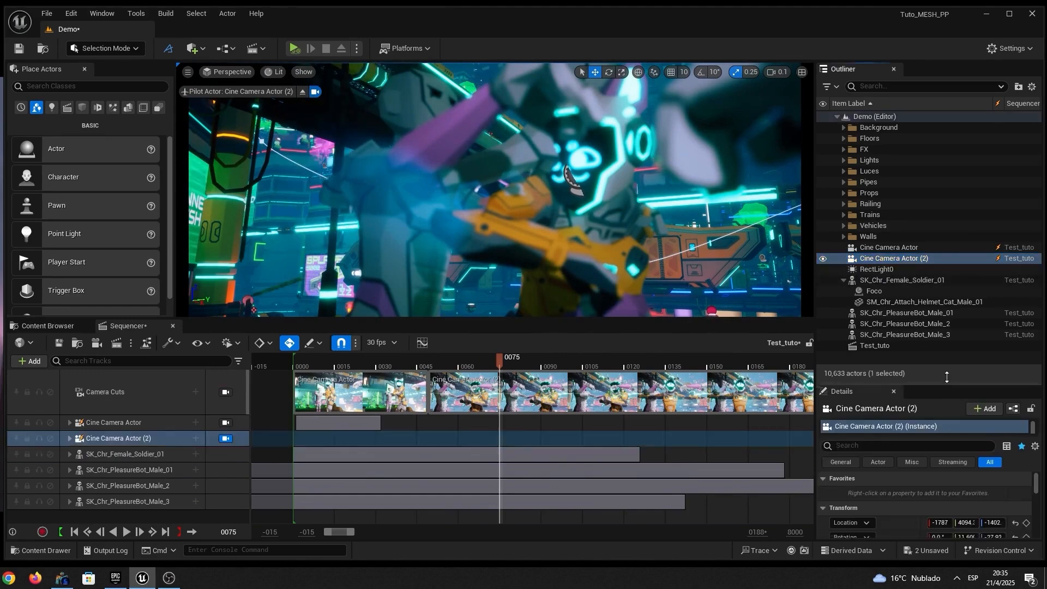
left_click_drag(961, 386, 961, 131)
scroll(968, 502, "down", 1)
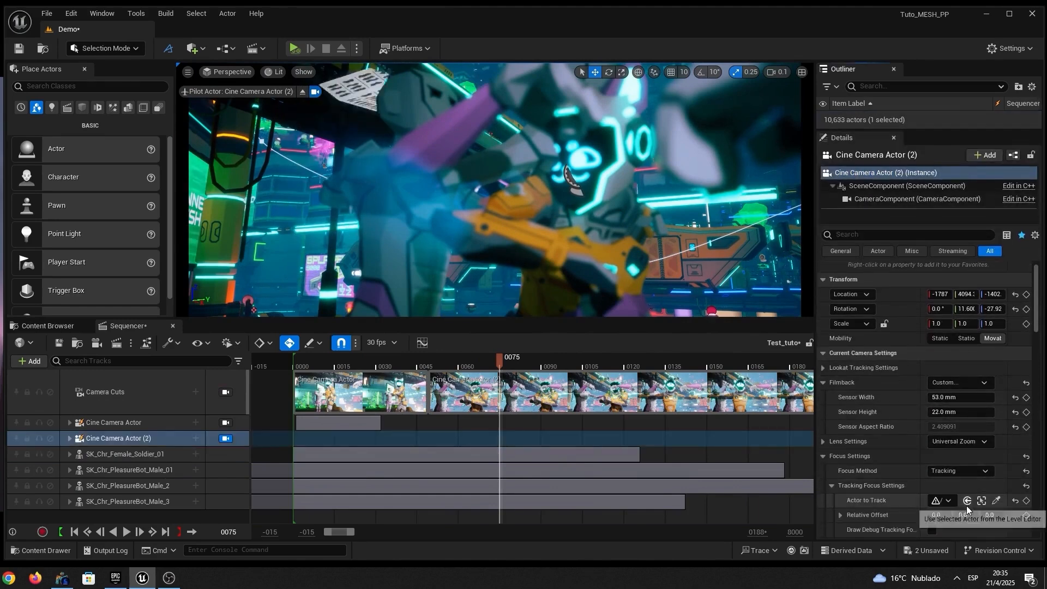
left_click(948, 500)
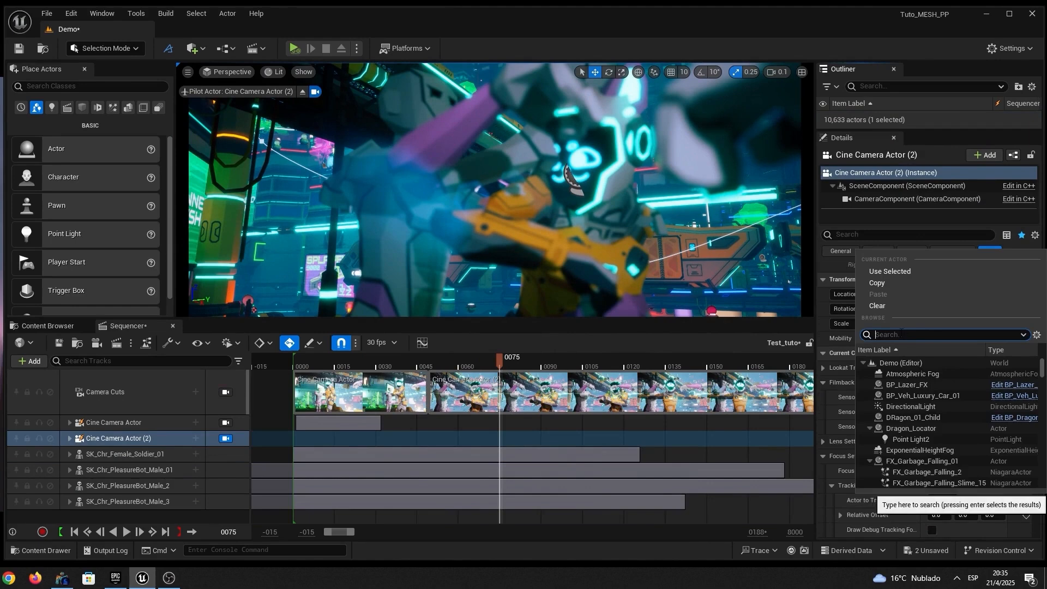
type("foc")
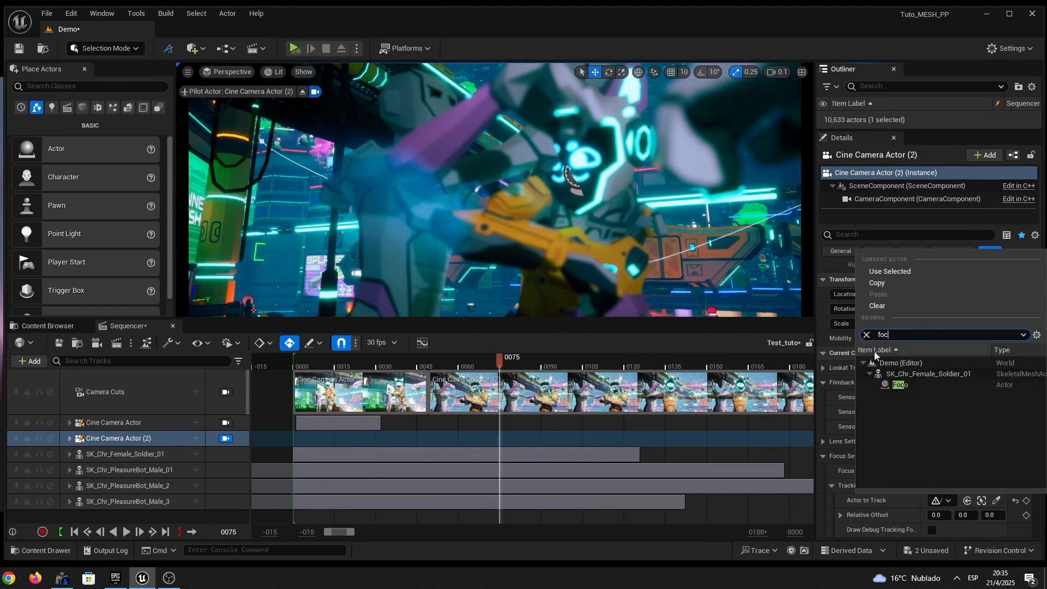
left_click(907, 384)
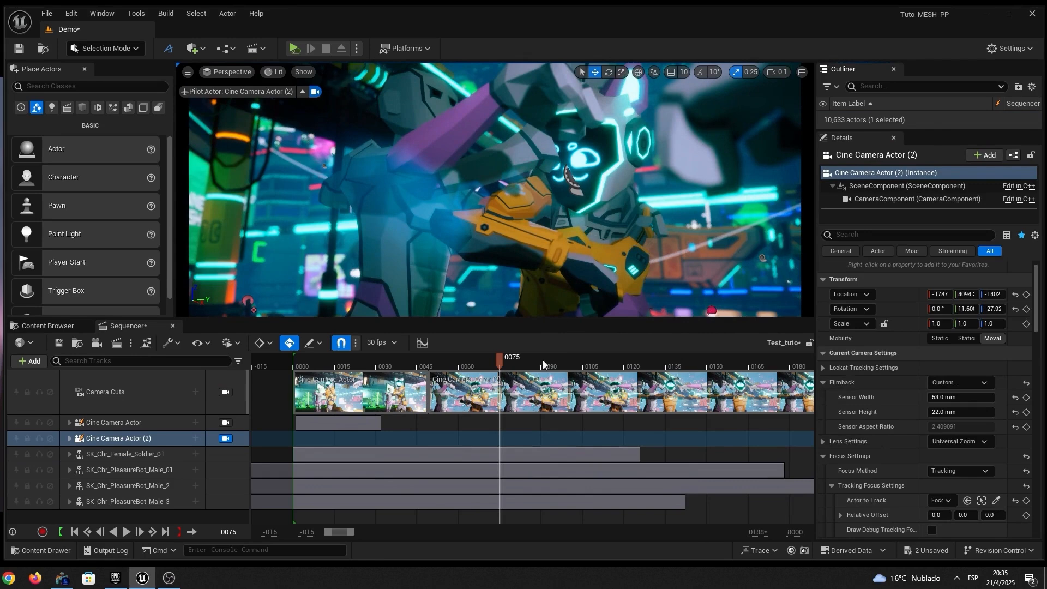
Add a third cine camera to the sequence at frame 84.
left_click_drag(502, 361, 525, 361)
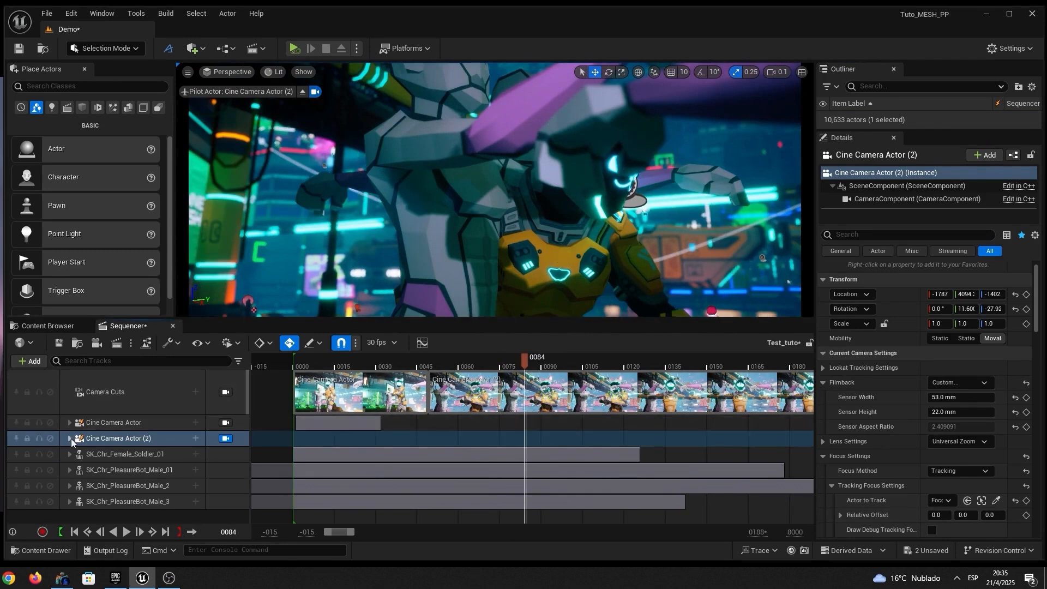
left_click(97, 345)
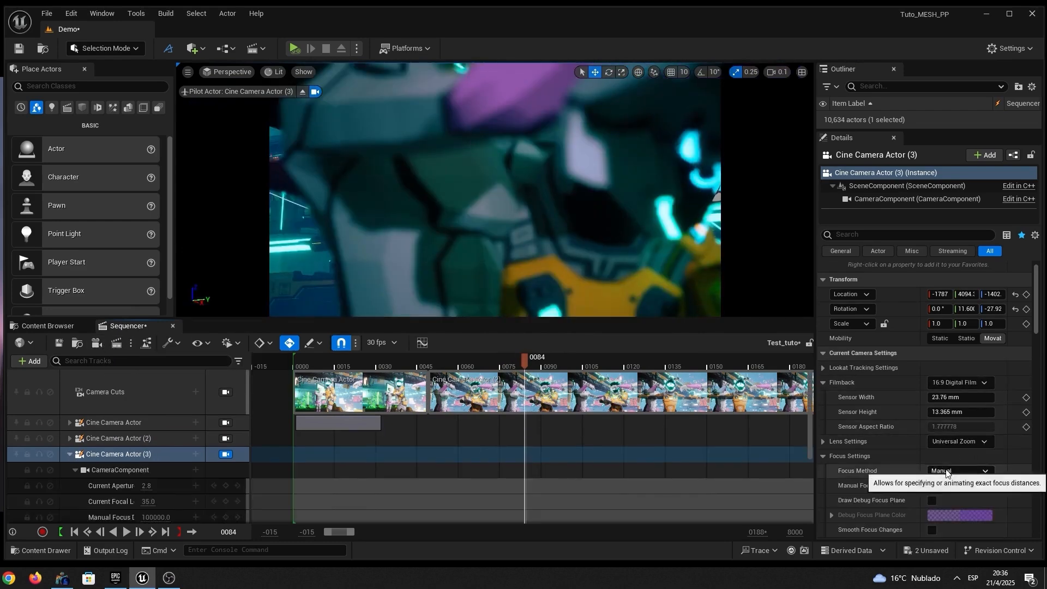
Switch Cine Camera Actor (3)'s focus method to Tracking and set the soldier's Foco actor as the actor to track.
left_click(955, 501)
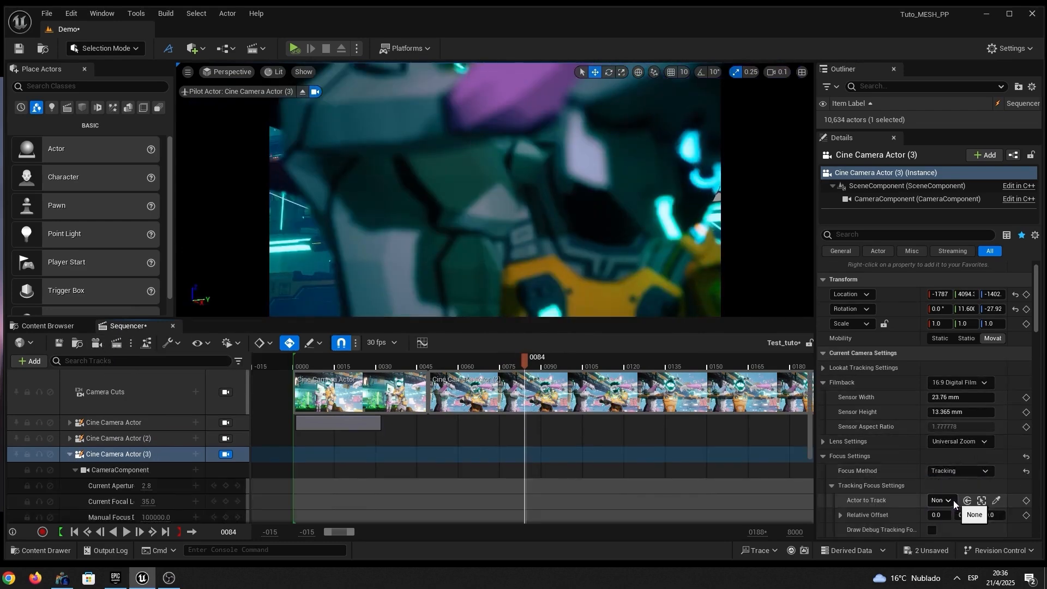
left_click(951, 499)
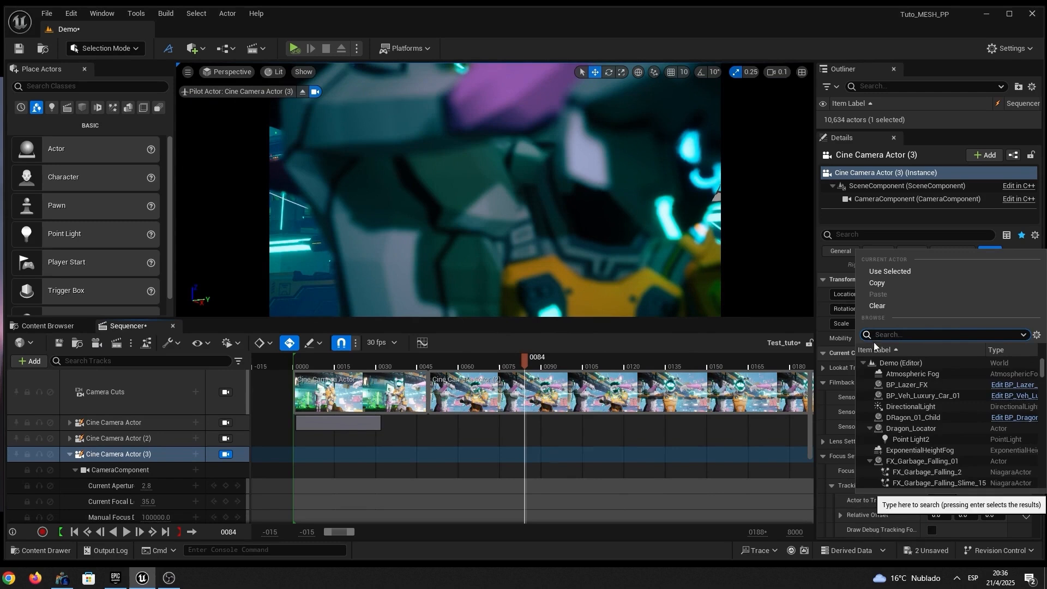
type("foc")
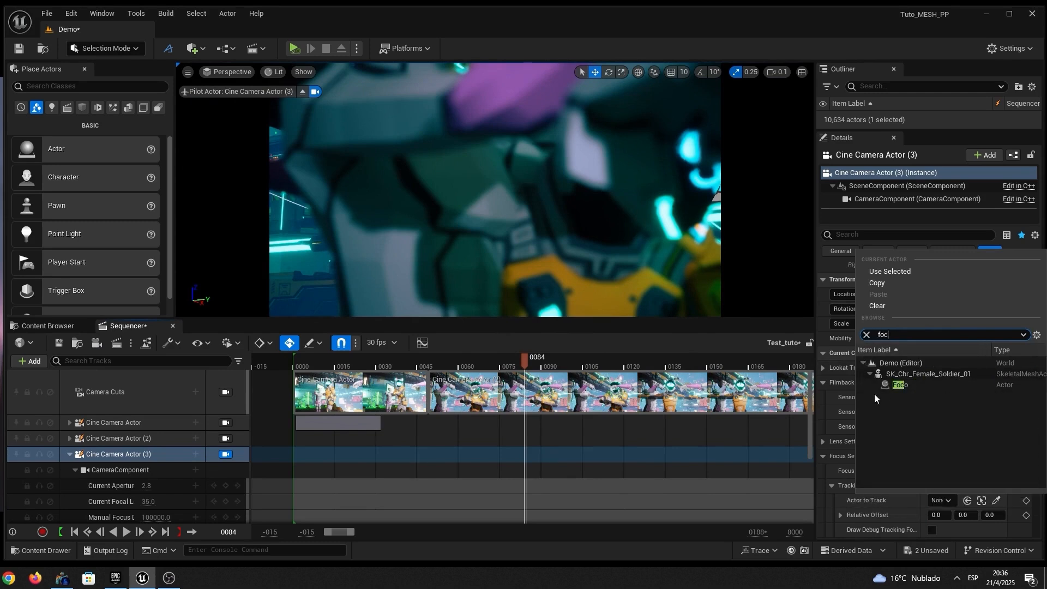
left_click(898, 385)
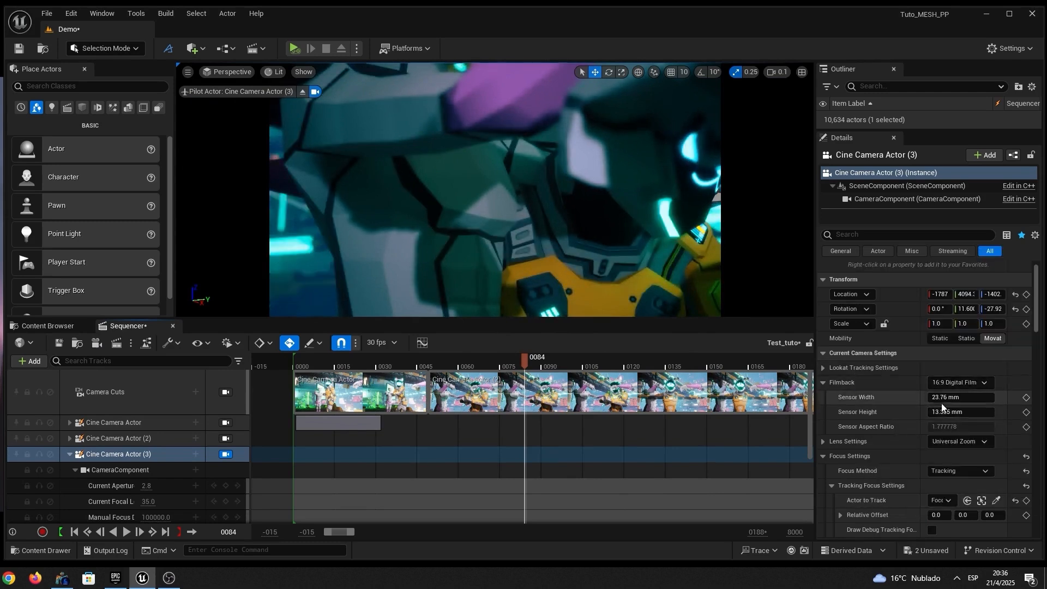
Set Cine Camera Actor (3)'s filmback sensor width to 53 mm and sensor height to 22 mm.
type("5.3 cm")
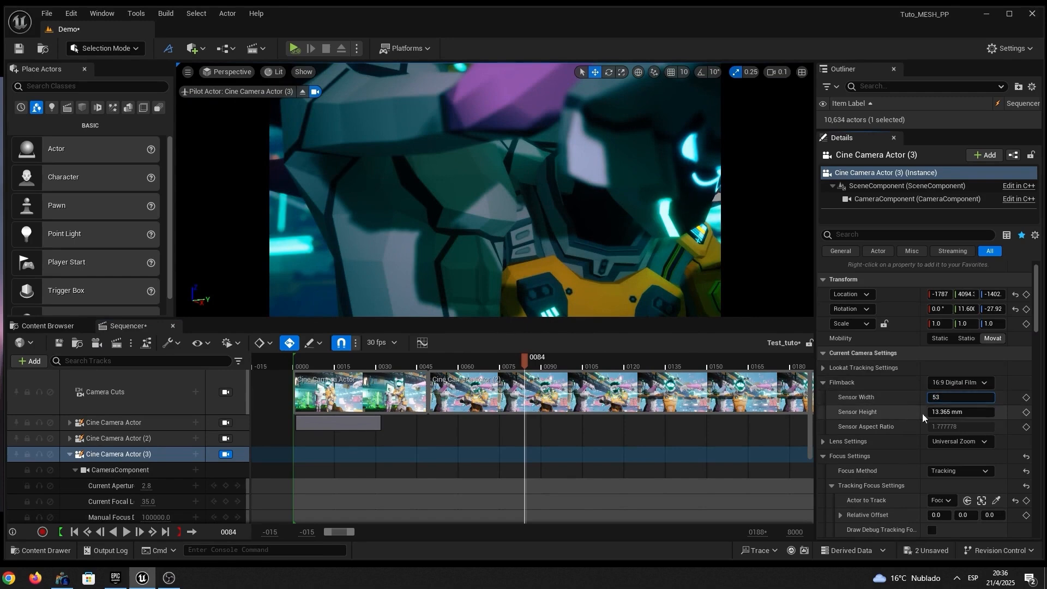
left_click(949, 417)
type("22")
key("Return")
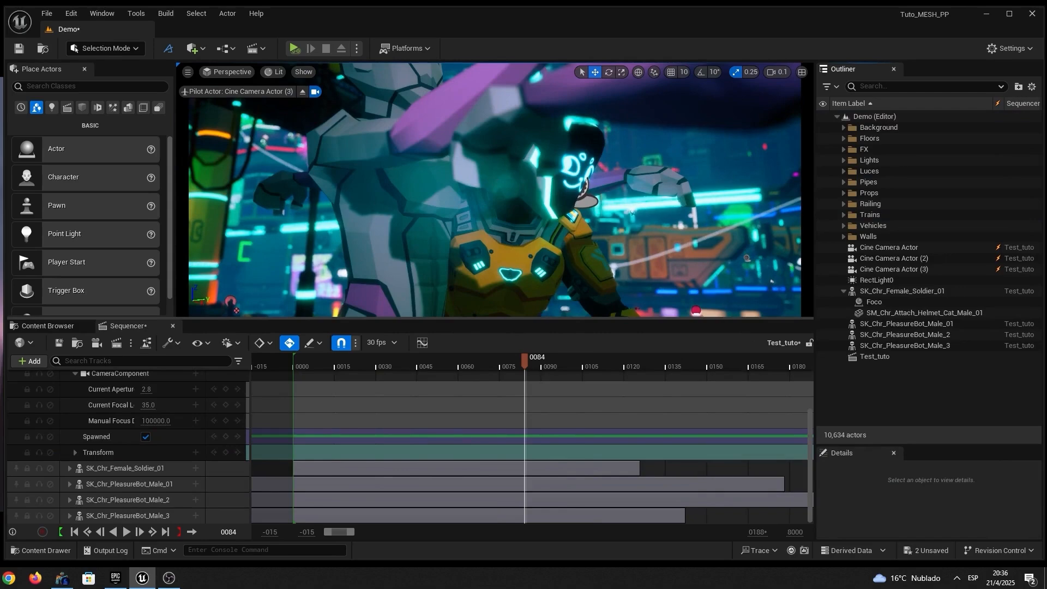
Reframe the piloted Cine Camera Actor (3) as a low-angle shot of the soldier and bots at frame 110.
right_click_drag(494, 191, 417, 193)
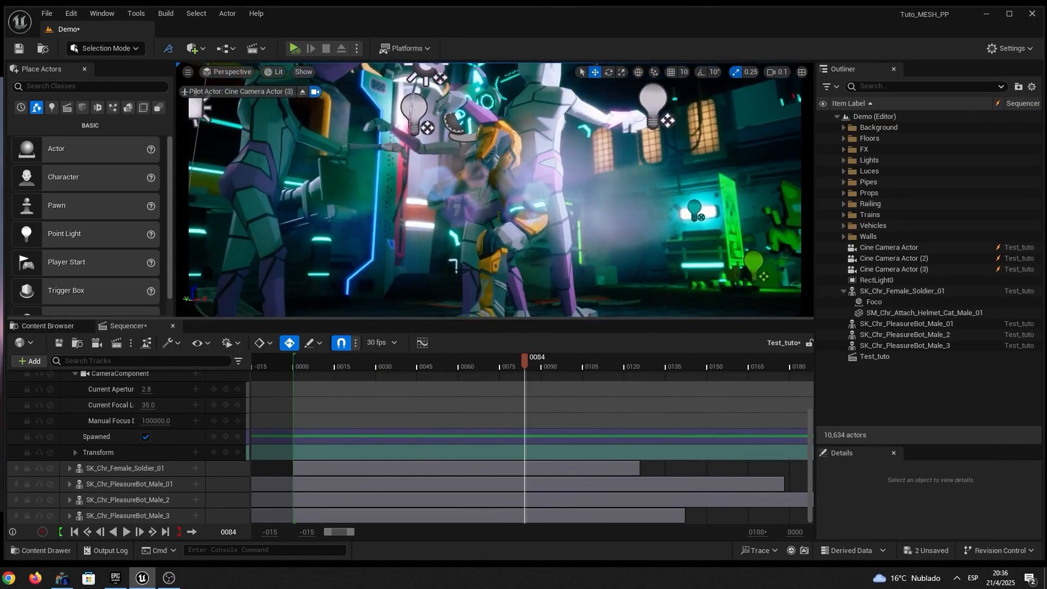
scroll(186, 424, "up", 3)
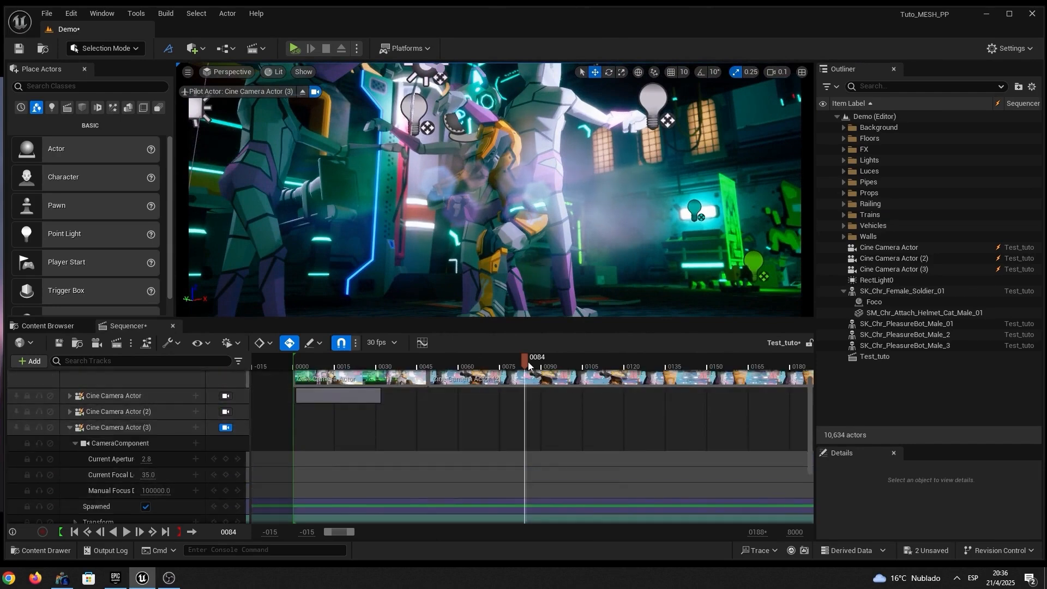
left_click_drag(528, 361, 598, 374)
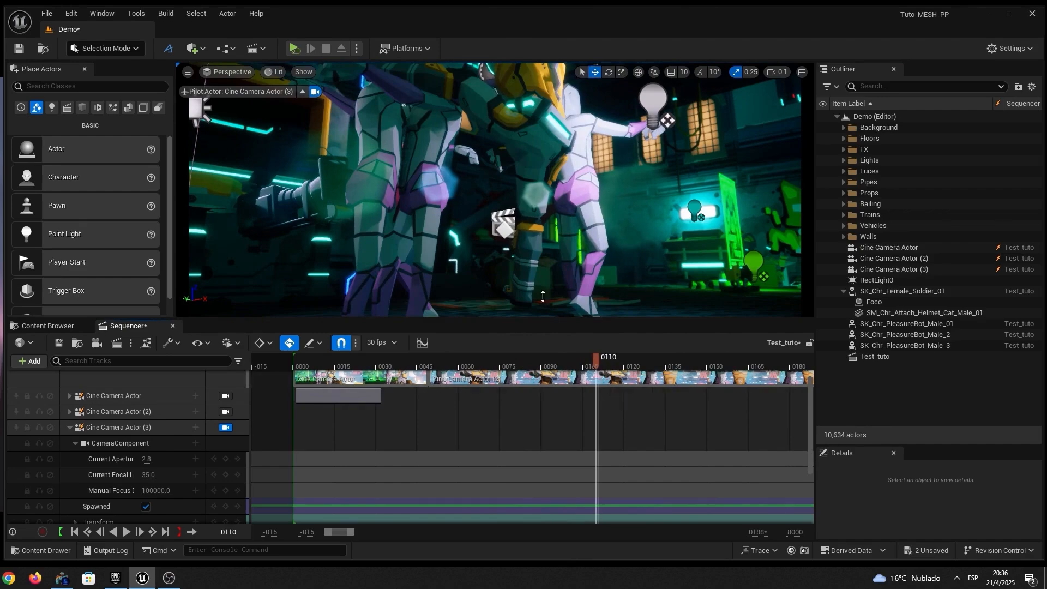
left_click(539, 209)
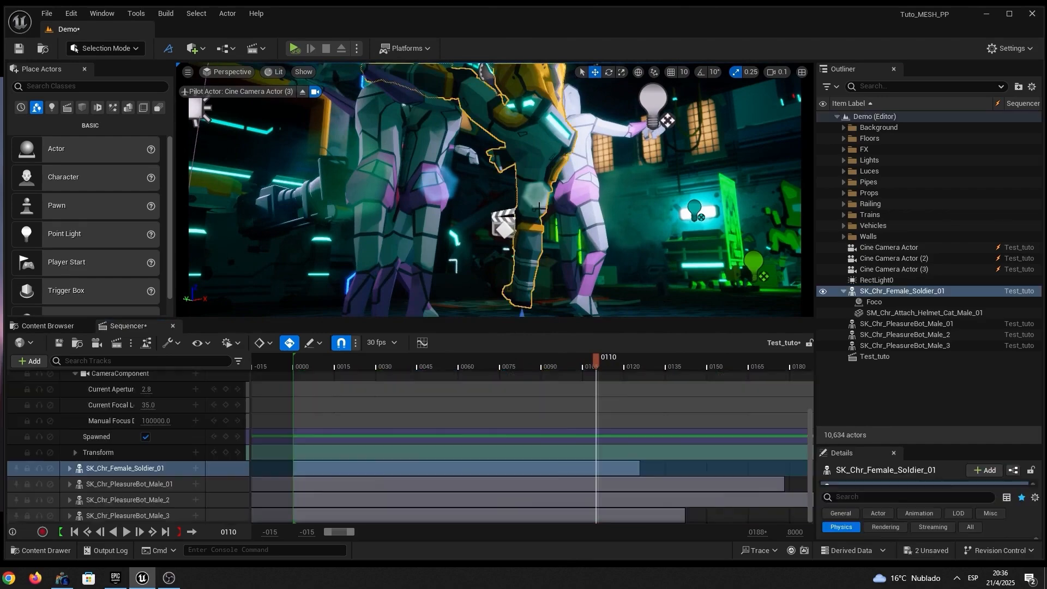
left_click(902, 372)
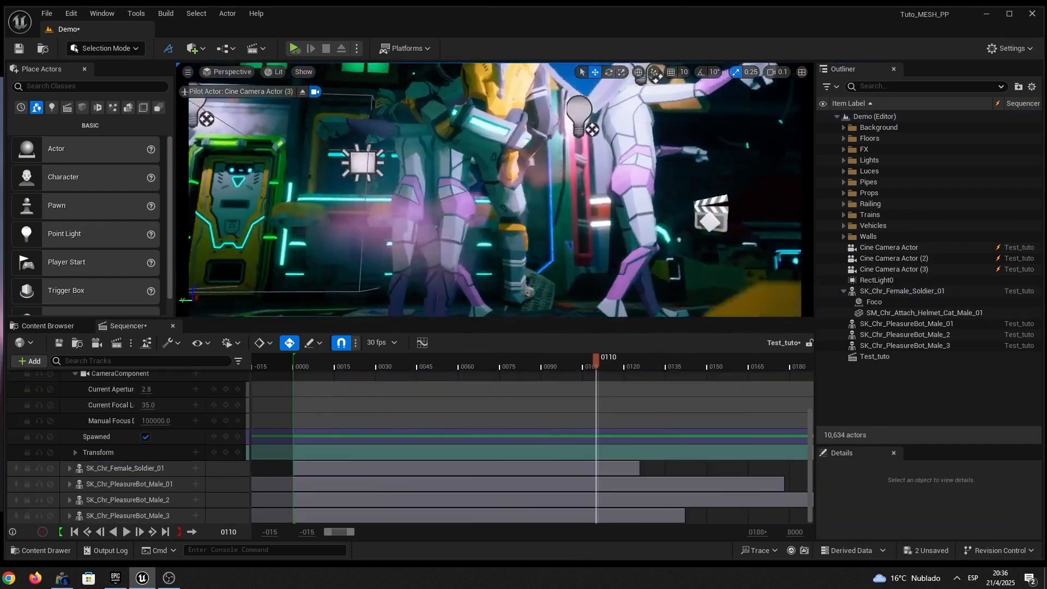
right_click_drag(495, 191, 673, 163)
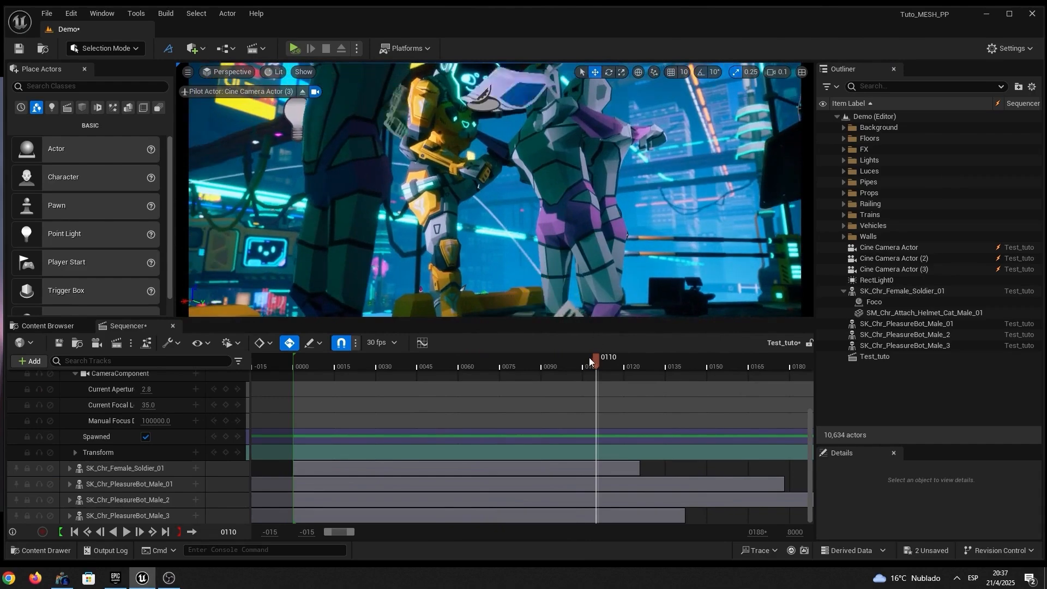
Go to frame 80 and key Cine Camera Actor (3)'s location and rotation there.
left_click(543, 361)
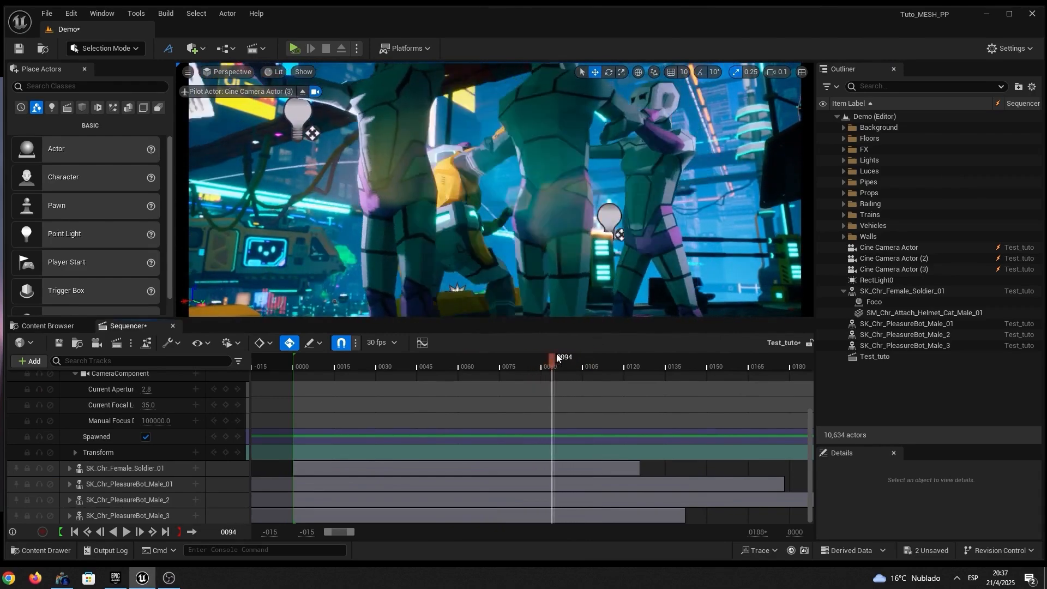
left_click_drag(557, 357, 515, 336)
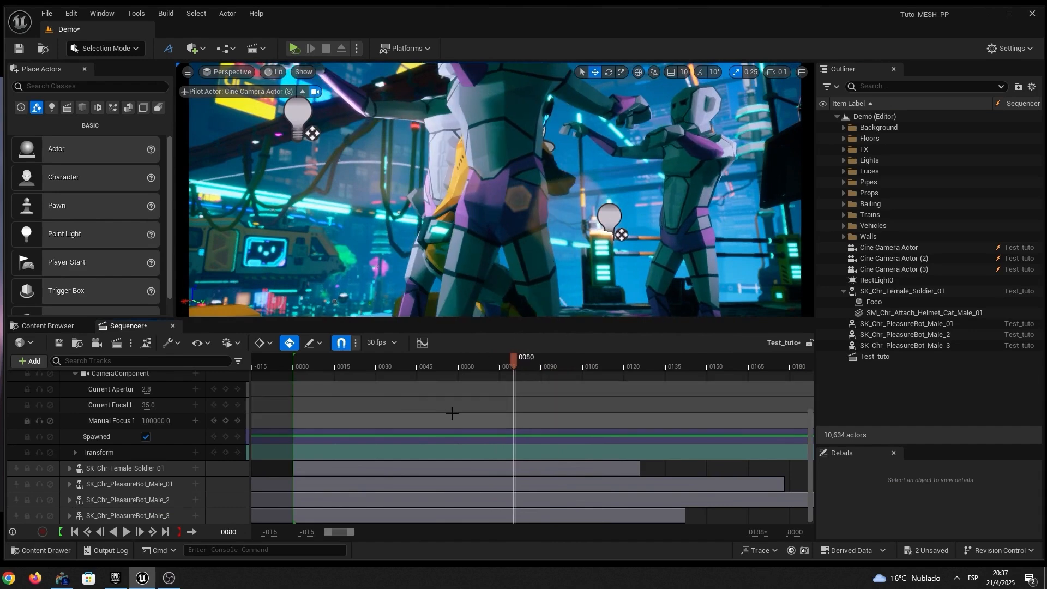
scroll(452, 413, "up", 5)
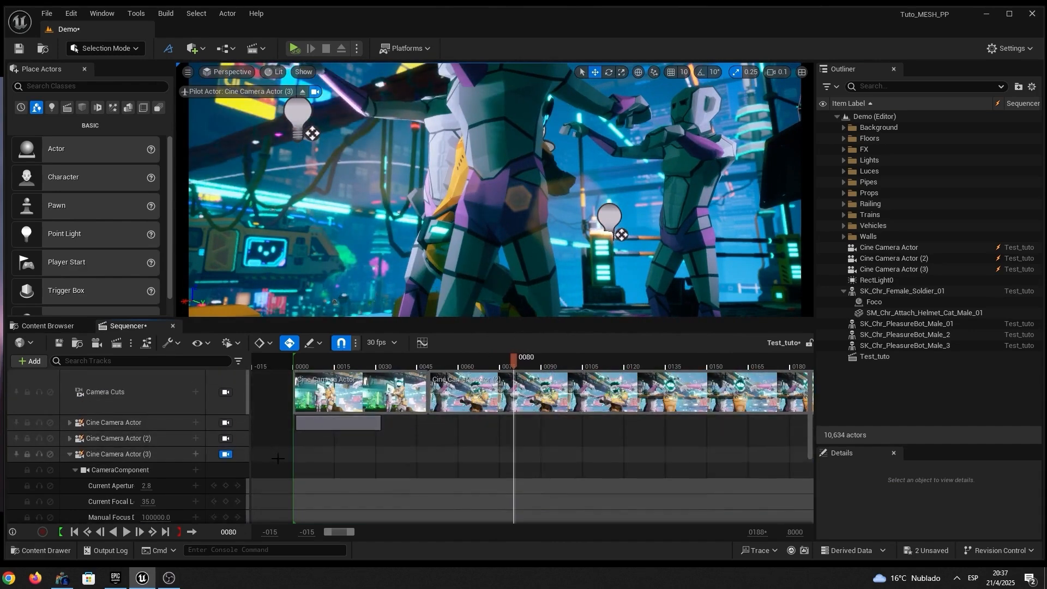
scroll(158, 482, "down", 3)
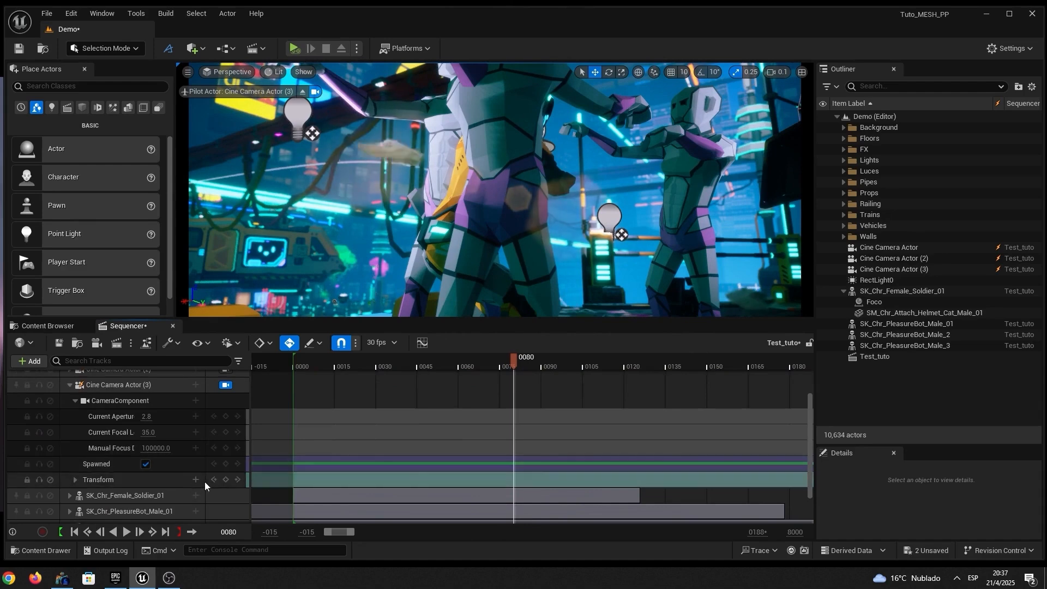
left_click(75, 480)
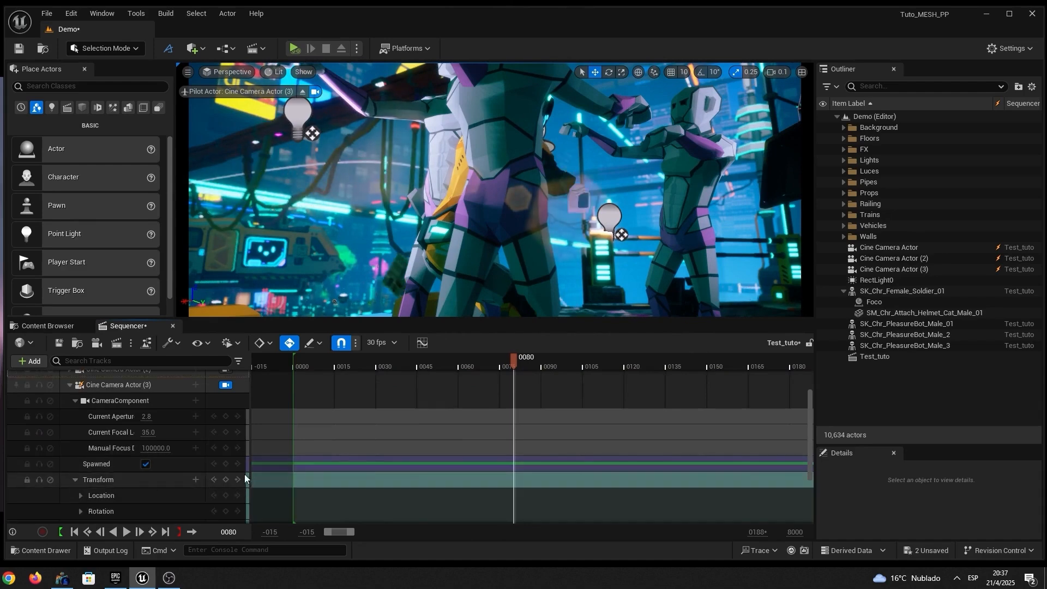
At frame 110, move Cine Camera Actor (3) around the fighters and key its new location and rotation.
left_click_drag(514, 358, 597, 375)
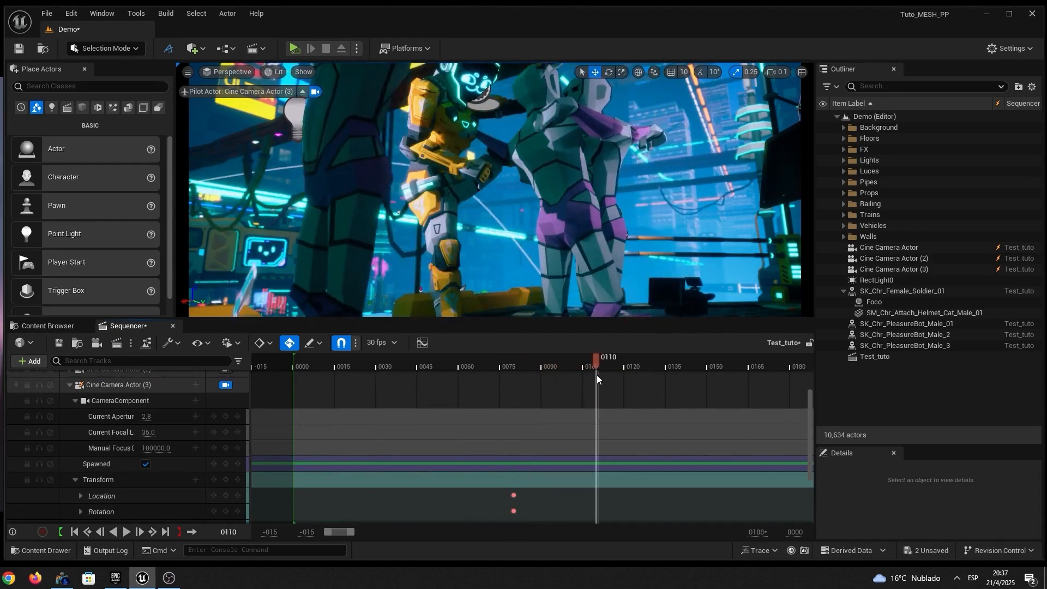
mouse_move(654, 228)
right_mouse_down()
mouse_move(707, 225)
mouse_move(664, 226)
right_mouse_up()
key("d")
right_click_drag(495, 190, 411, 158)
key("a")
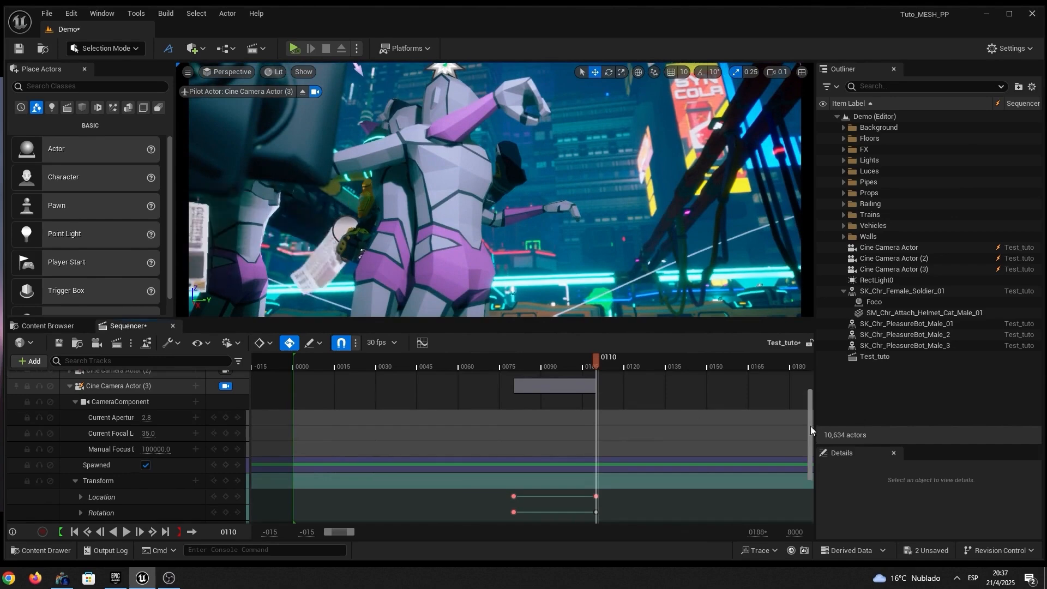
Add a camera cut to Cine Camera Actor (3) at frame 80.
left_click_drag(810, 428, 809, 390)
left_click_drag(457, 359, 513, 360)
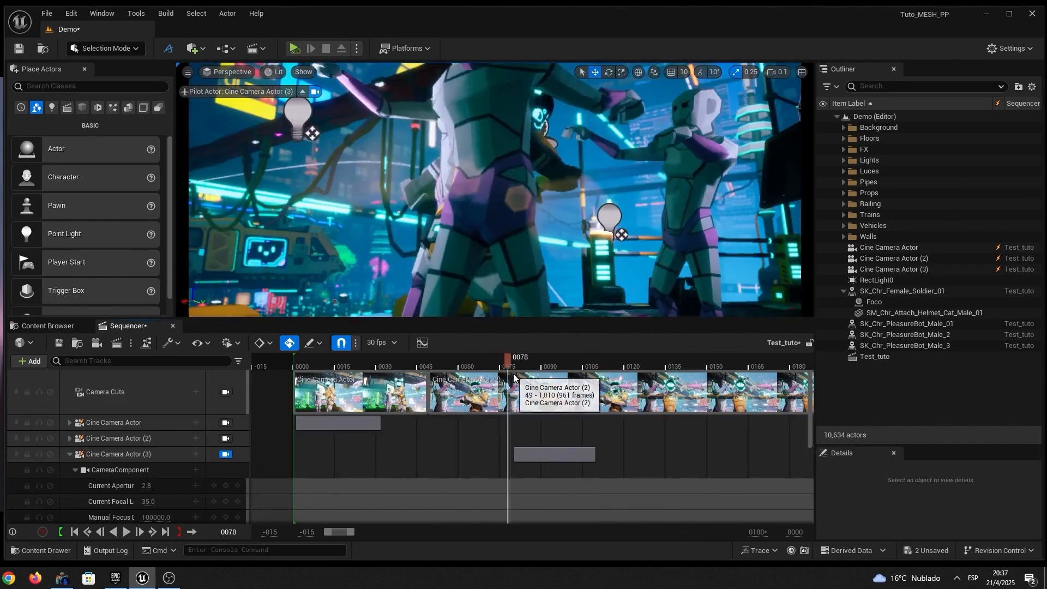
left_click_drag(879, 275, 515, 402)
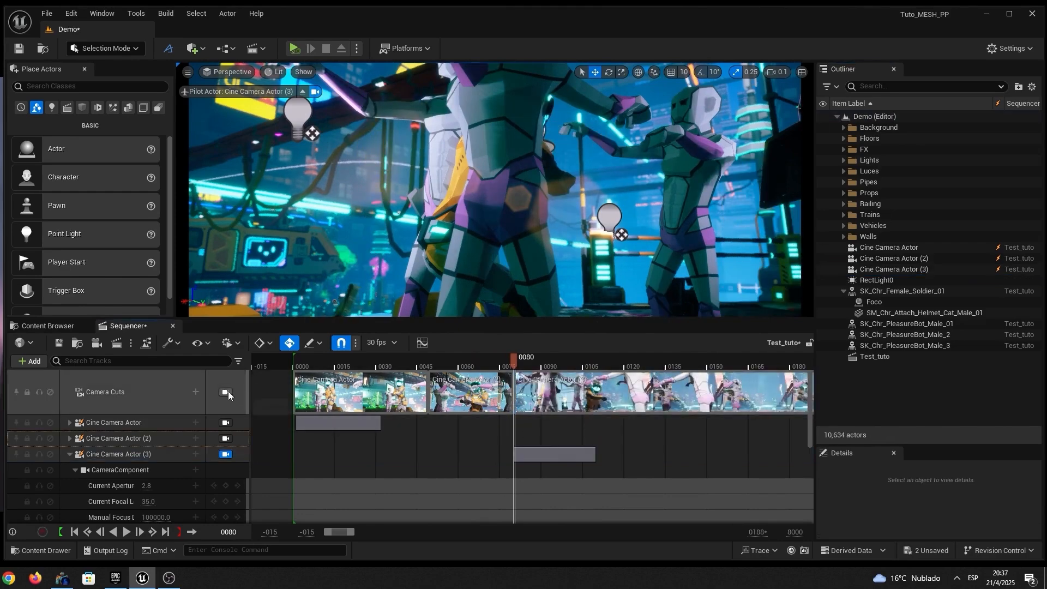